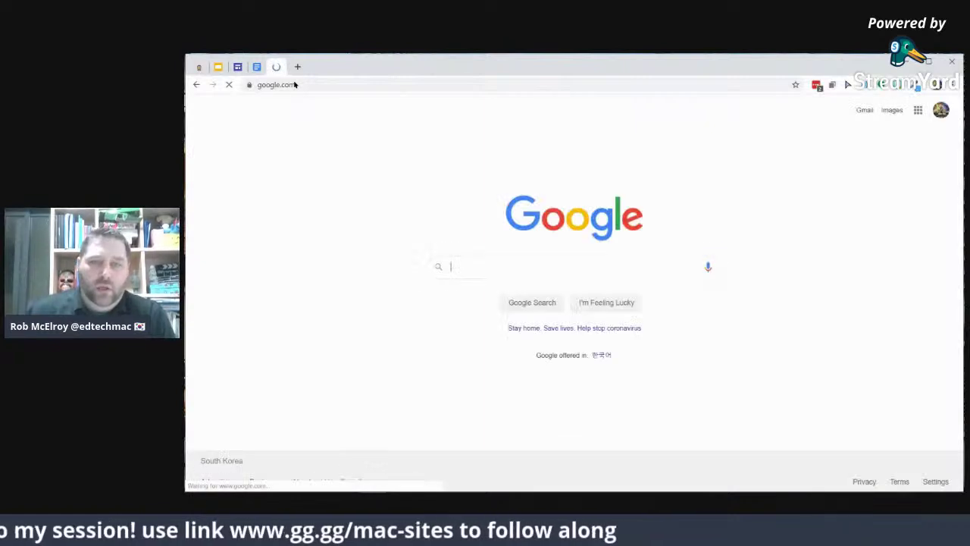
Look through the Google apps list for a Sites entry
{"action": "left_click", "coordinate": [919, 111]}
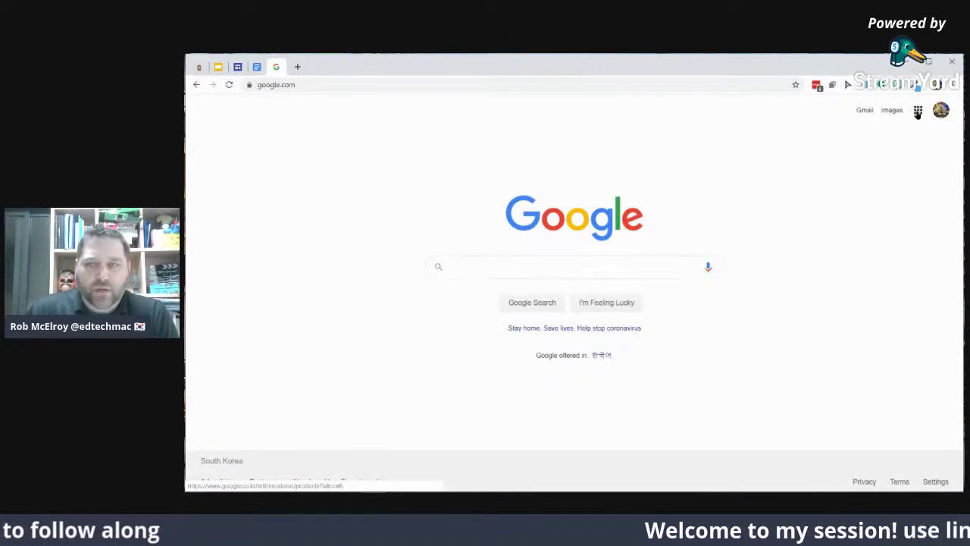
{"action": "scroll", "coordinate": [869, 198], "scroll_direction": "down", "scroll_amount": 2}
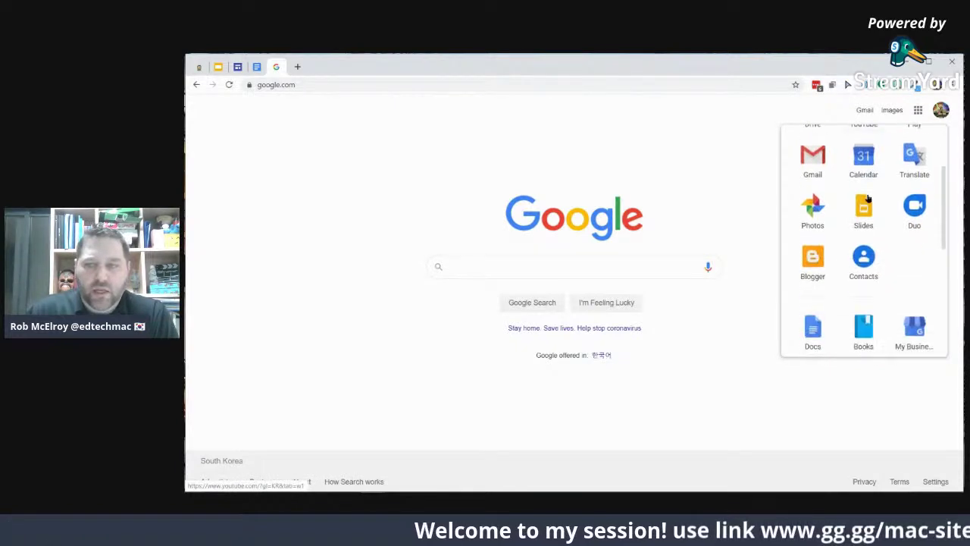
{"action": "scroll", "coordinate": [869, 198], "scroll_direction": "down", "scroll_amount": 2}
{"action": "scroll", "coordinate": [869, 198], "scroll_direction": "down", "scroll_amount": 2}
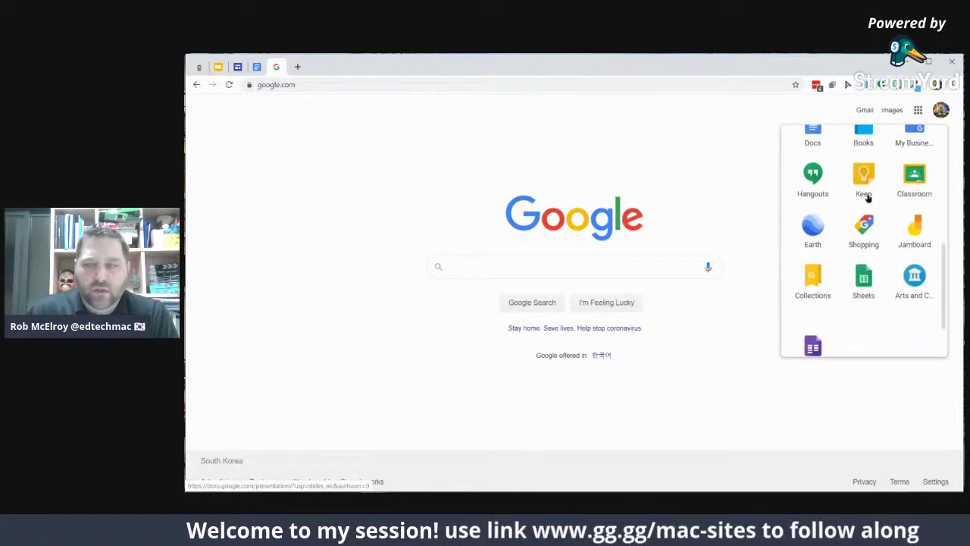
{"action": "scroll", "coordinate": [869, 198], "scroll_direction": "up", "scroll_amount": 3}
{"action": "scroll", "coordinate": [869, 199], "scroll_direction": "up", "scroll_amount": 3}
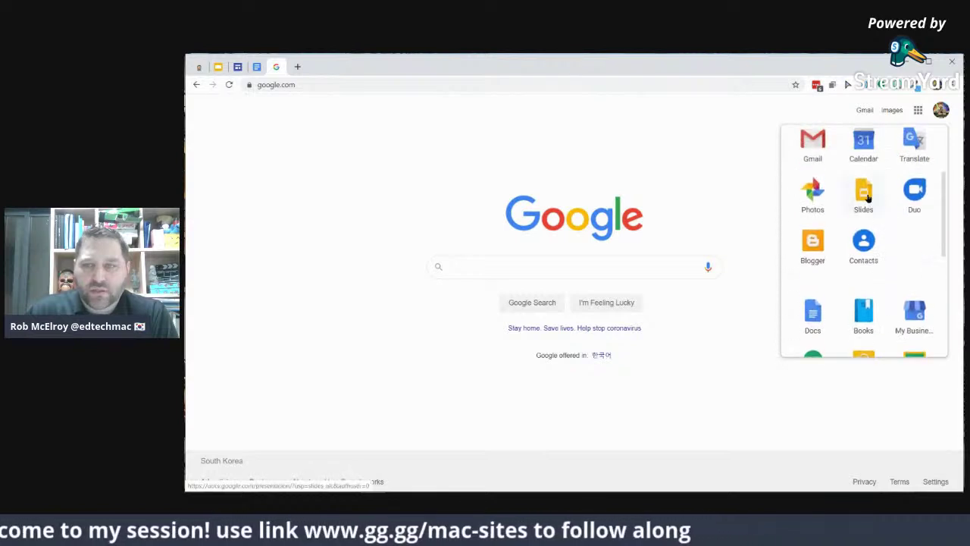
{"action": "scroll", "coordinate": [869, 198], "scroll_direction": "down", "scroll_amount": 3}
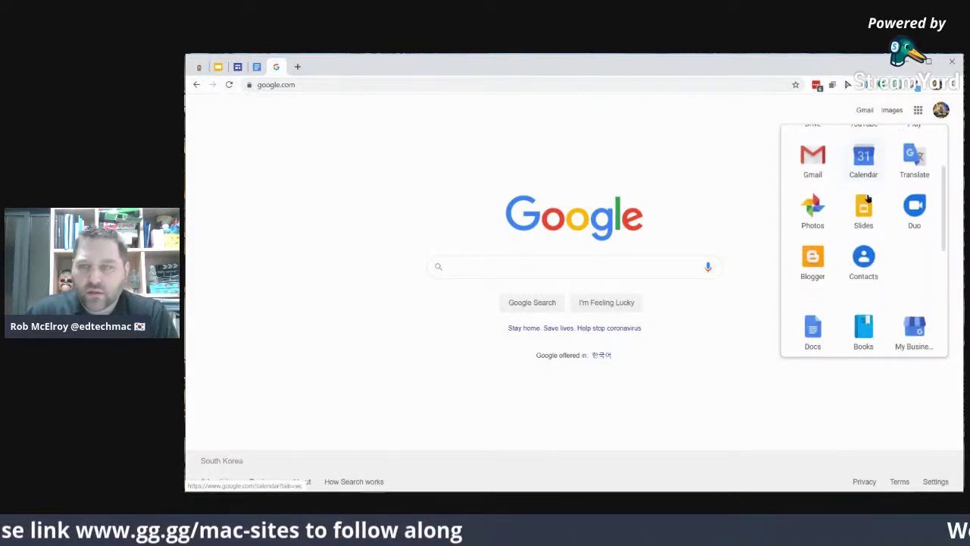
{"action": "scroll", "coordinate": [869, 199], "scroll_direction": "down", "scroll_amount": 1}
{"action": "scroll", "coordinate": [869, 199], "scroll_direction": "down", "scroll_amount": 1}
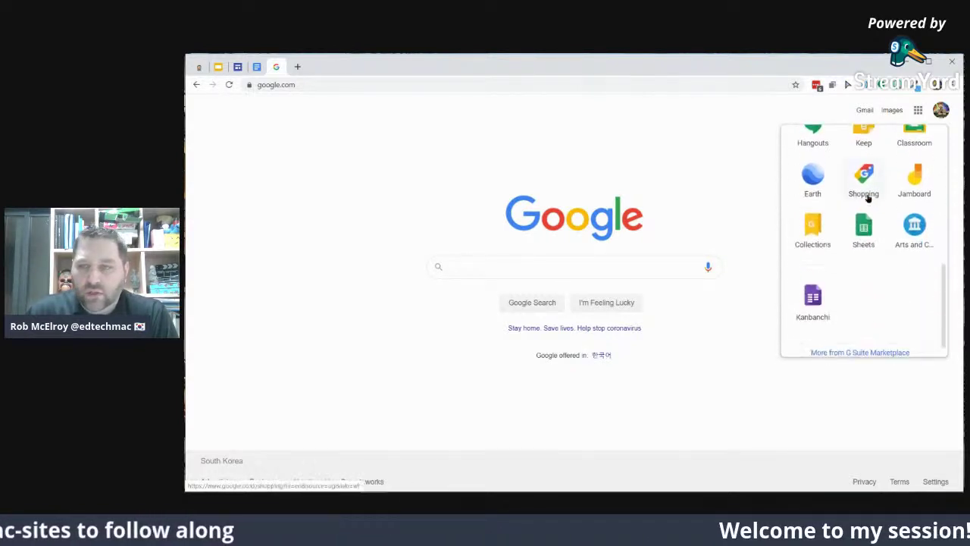
{"action": "scroll", "coordinate": [869, 199], "scroll_direction": "up", "scroll_amount": 5}
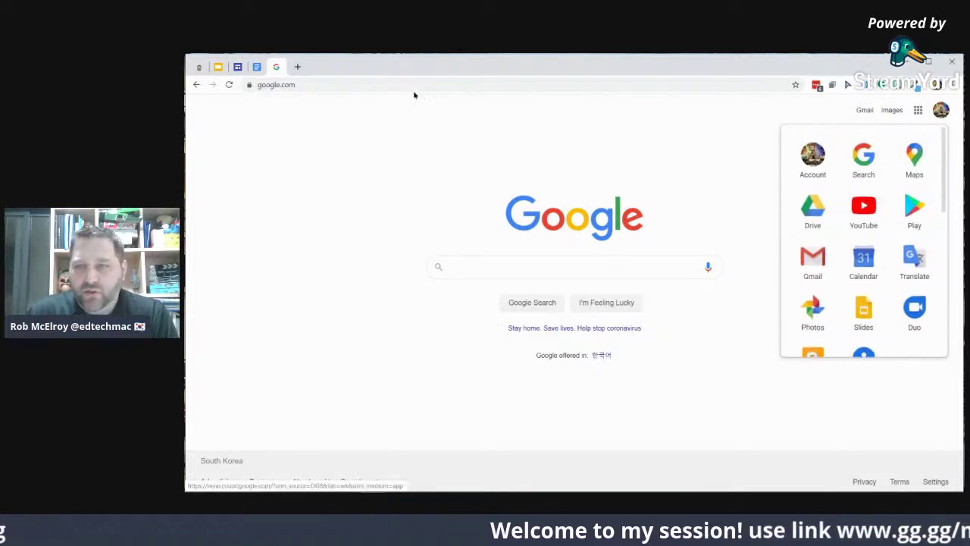
Search the web for "google sites" and open the New Google Sites result
{"action": "left_click", "coordinate": [343, 84]}
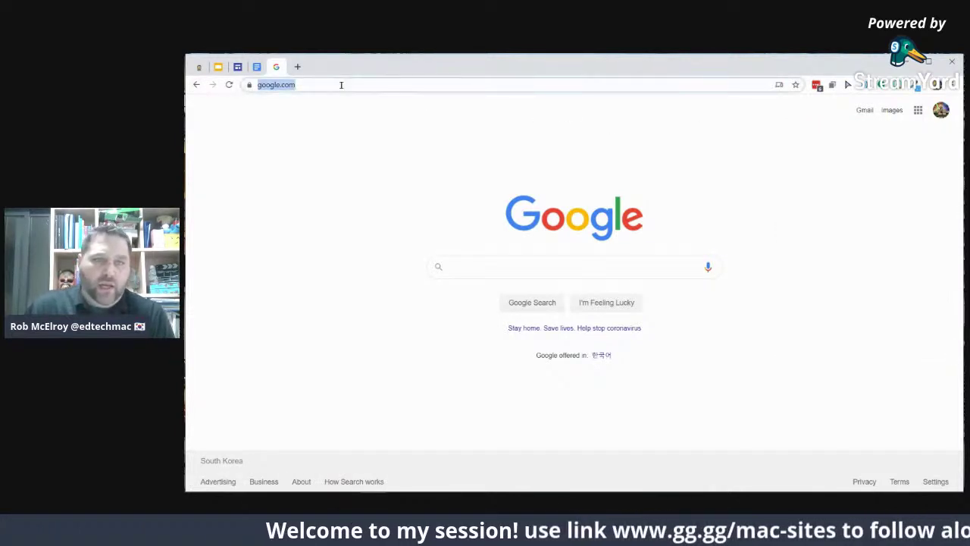
{"action": "type", "text": "goog"}
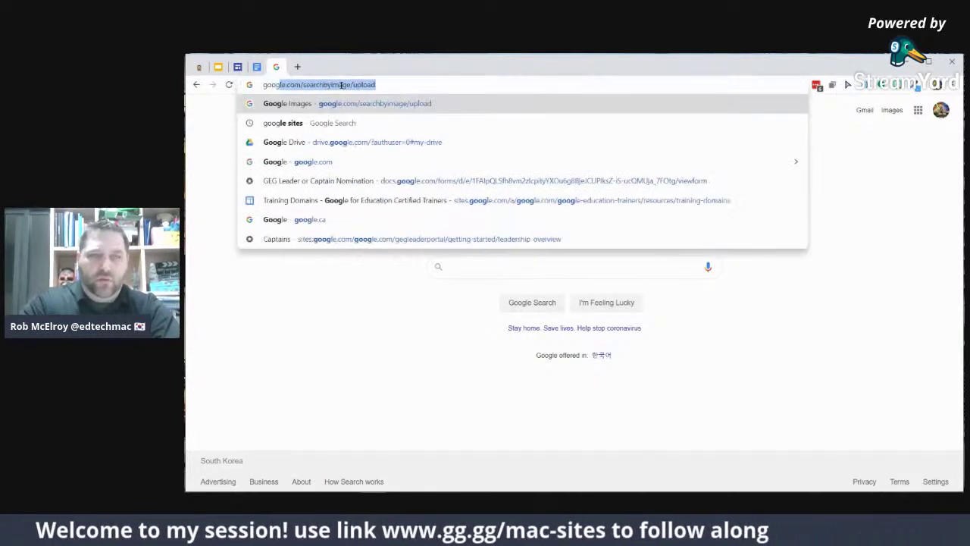
{"action": "type", "text": "le sites"}
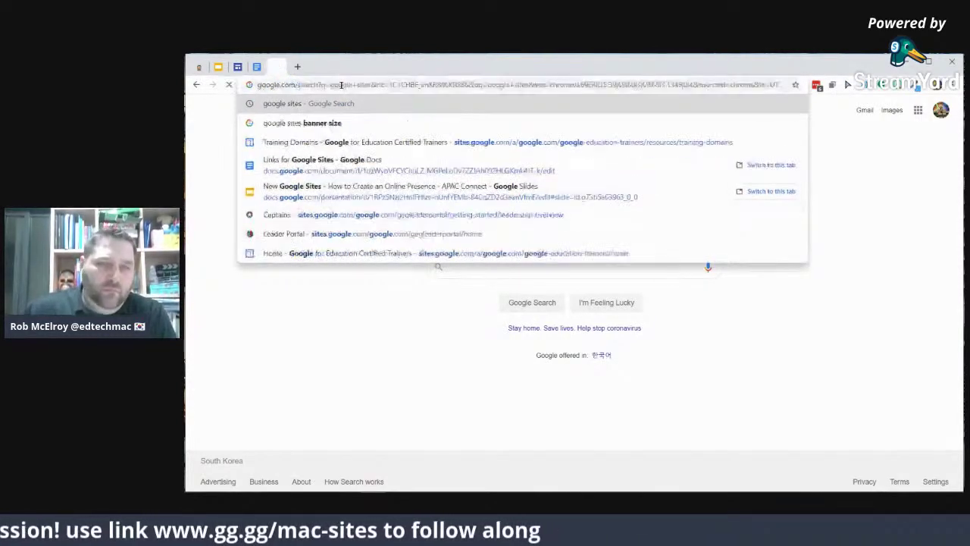
{"action": "key", "text": "Return"}
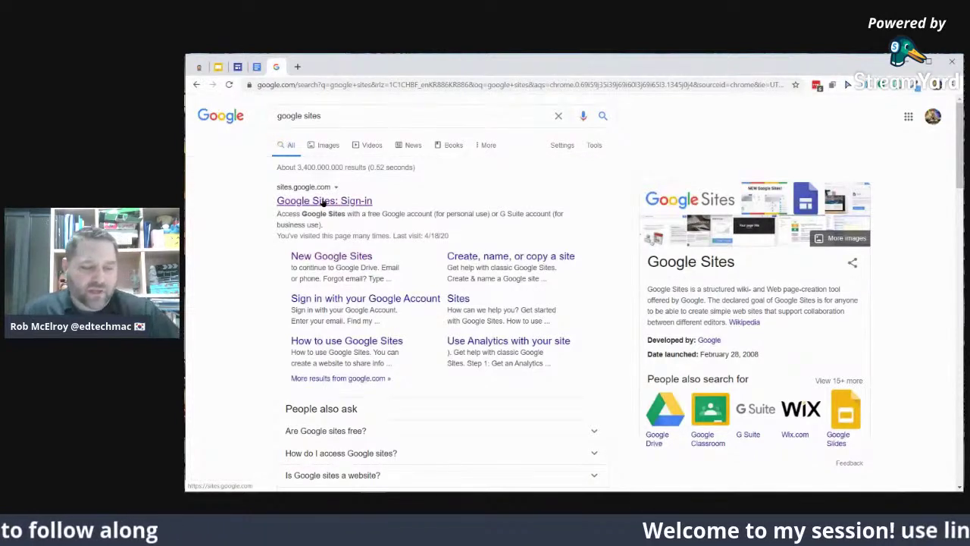
{"action": "left_click", "coordinate": [331, 256]}
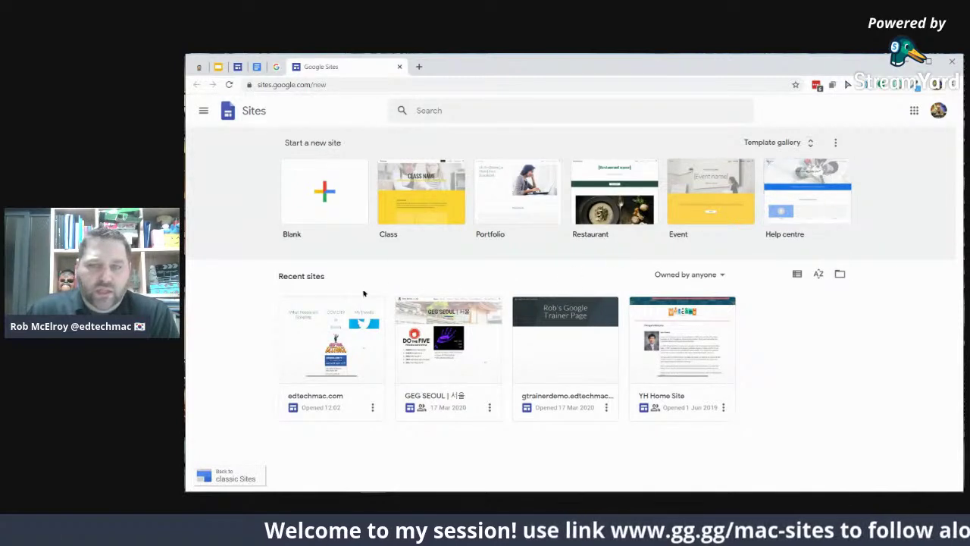
View the ownership filter options for the recent sites and close them without choosing one
{"action": "left_click", "coordinate": [703, 275]}
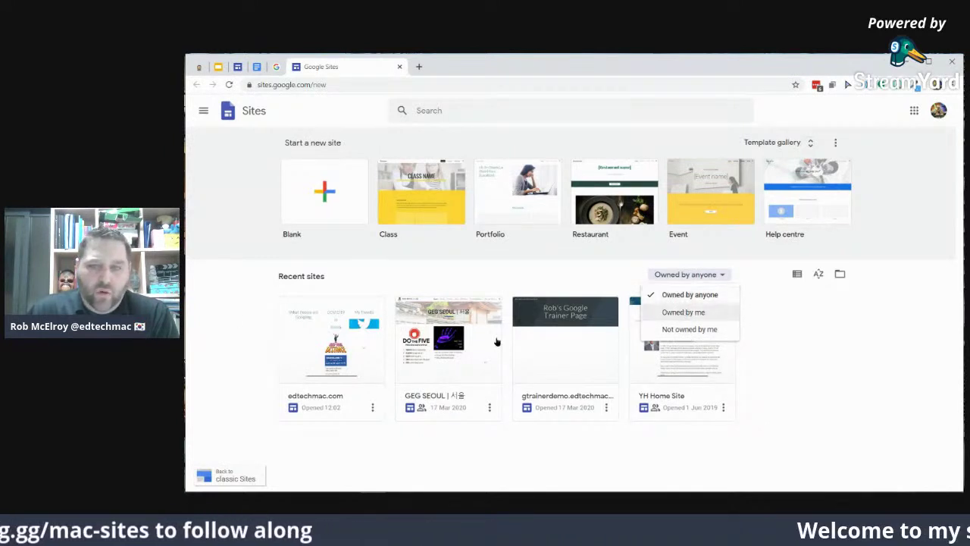
{"action": "left_click", "coordinate": [222, 365]}
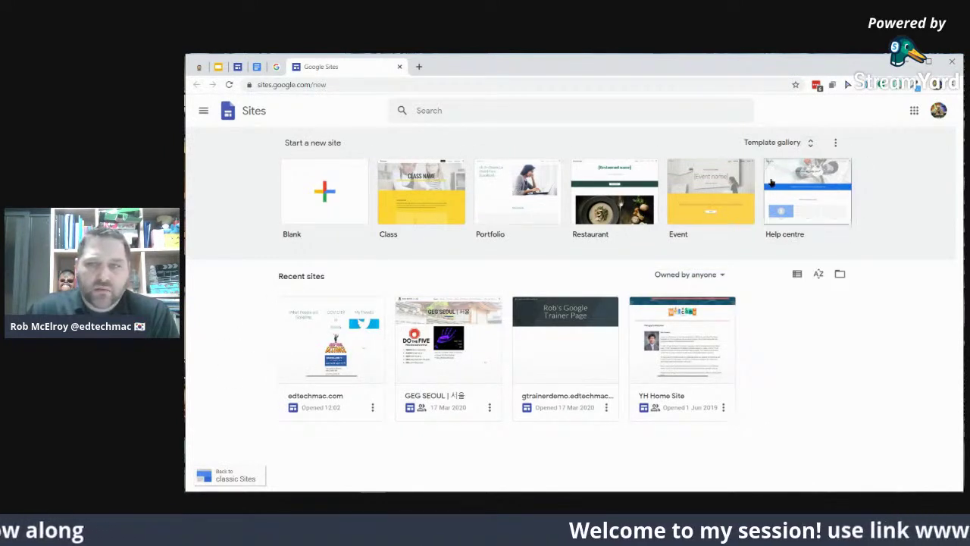
Browse the full template gallery and create a site from the Club template in the Education section
{"action": "left_click", "coordinate": [799, 144]}
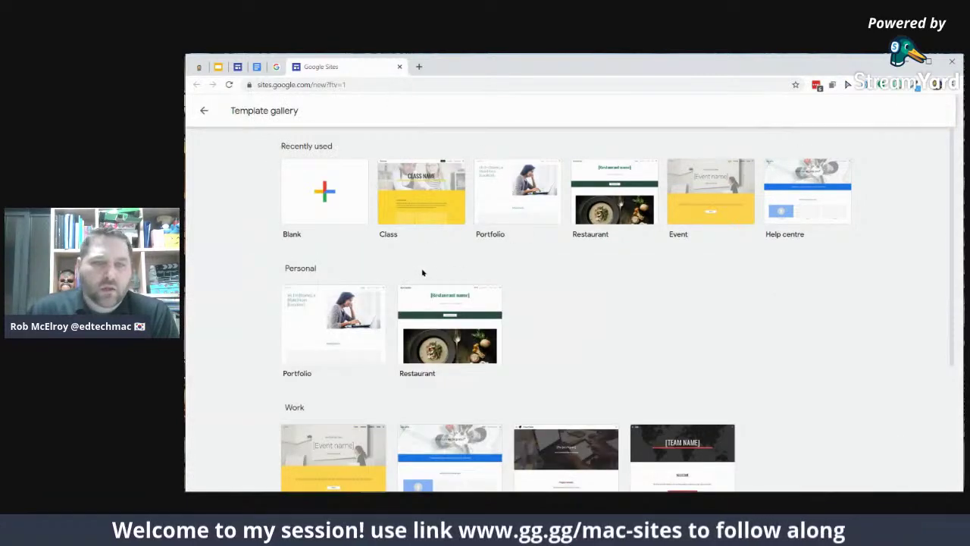
{"action": "scroll", "coordinate": [538, 260], "scroll_direction": "down", "scroll_amount": 1}
{"action": "scroll", "coordinate": [537, 260], "scroll_direction": "up", "scroll_amount": 1}
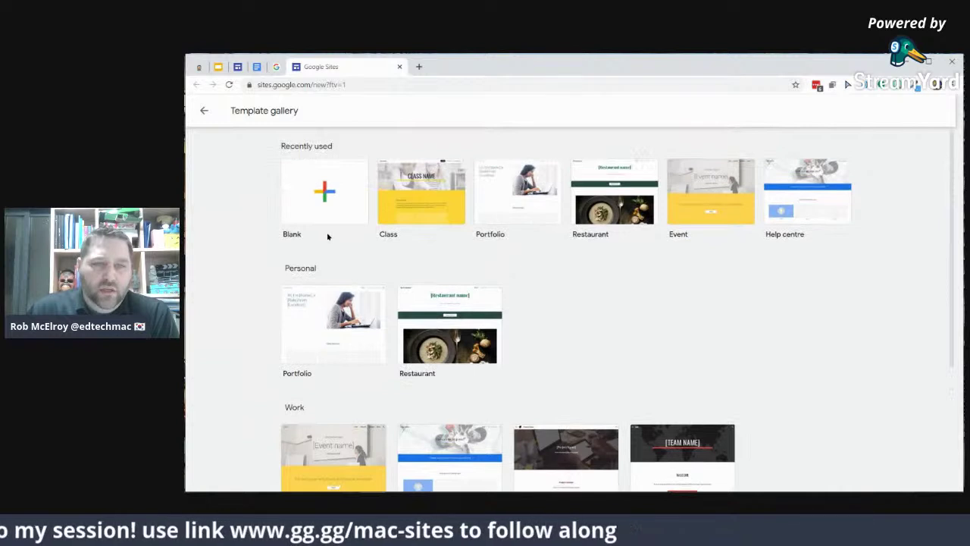
{"action": "scroll", "coordinate": [358, 314], "scroll_direction": "down", "scroll_amount": 1}
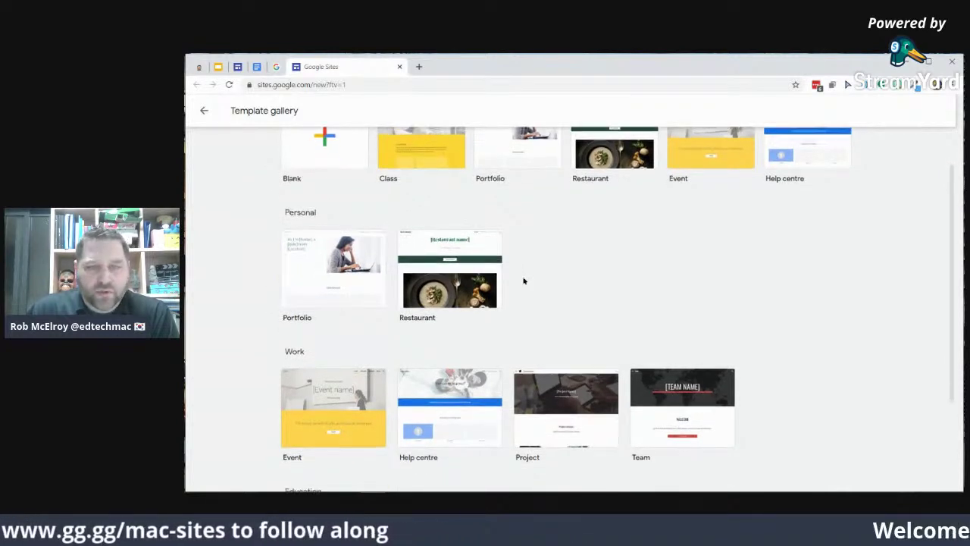
{"action": "scroll", "coordinate": [523, 280], "scroll_direction": "down", "scroll_amount": 3}
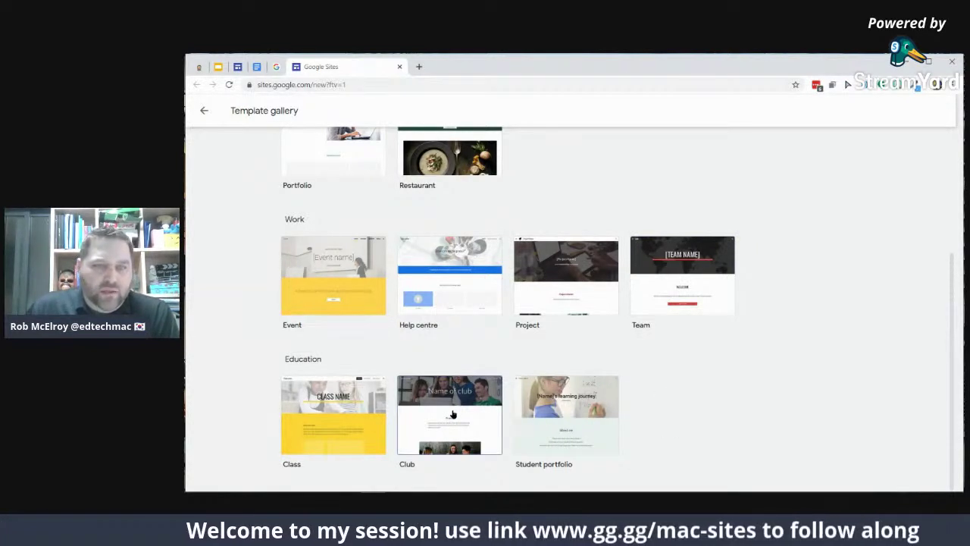
{"action": "left_click", "coordinate": [453, 414]}
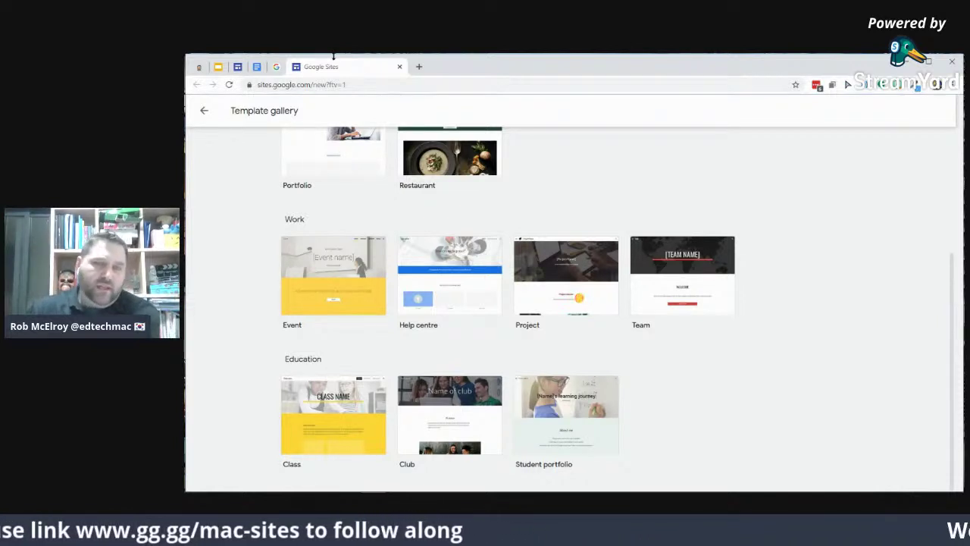
{"action": "left_click", "coordinate": [464, 412]}
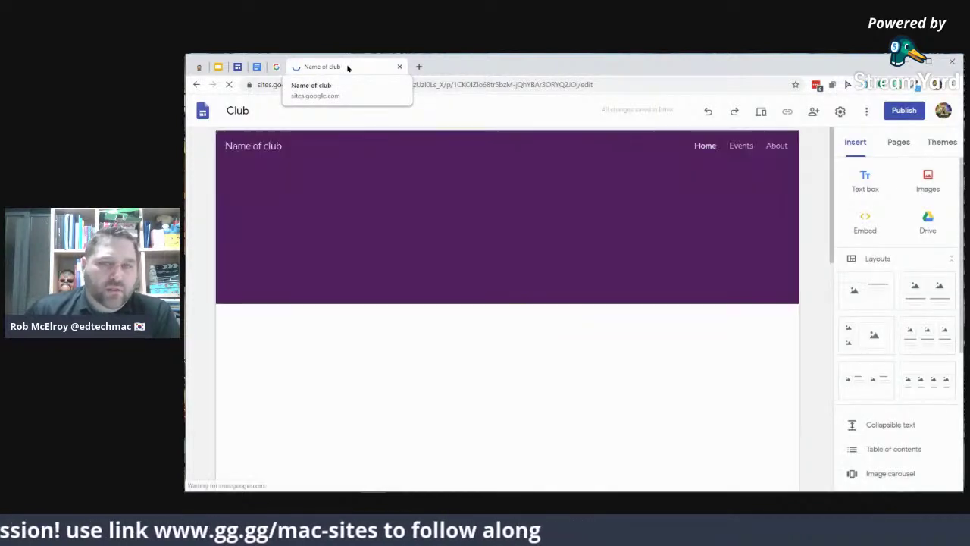
Pin the new Club site's browser tab and place it before the already pinned Sites tab
{"action": "right_click", "coordinate": [348, 68]}
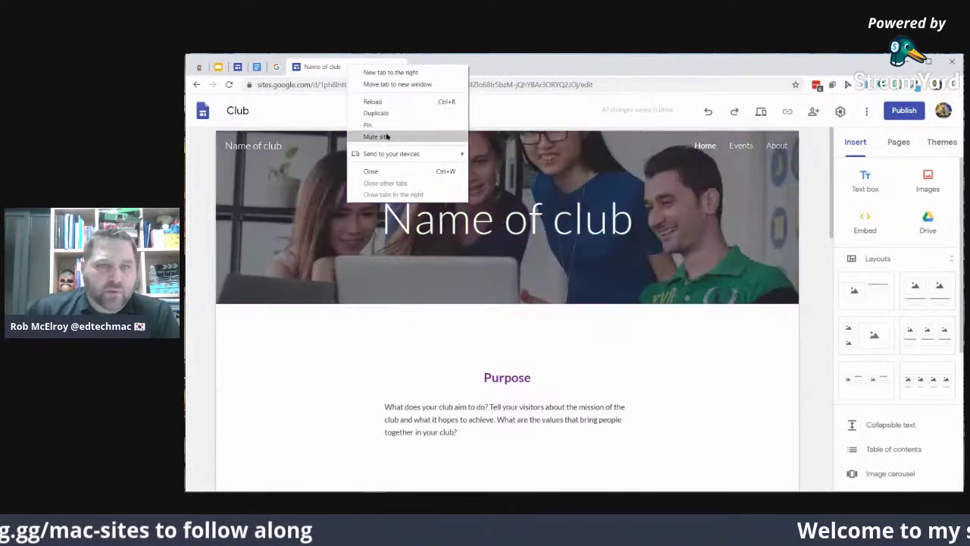
{"action": "left_click", "coordinate": [389, 136]}
{"action": "left_click_drag", "start_coordinate": [295, 66], "coordinate": [238, 74]}
Close the older pinned Sites home tab and return to the Club site's editor
{"action": "left_click", "coordinate": [256, 67]}
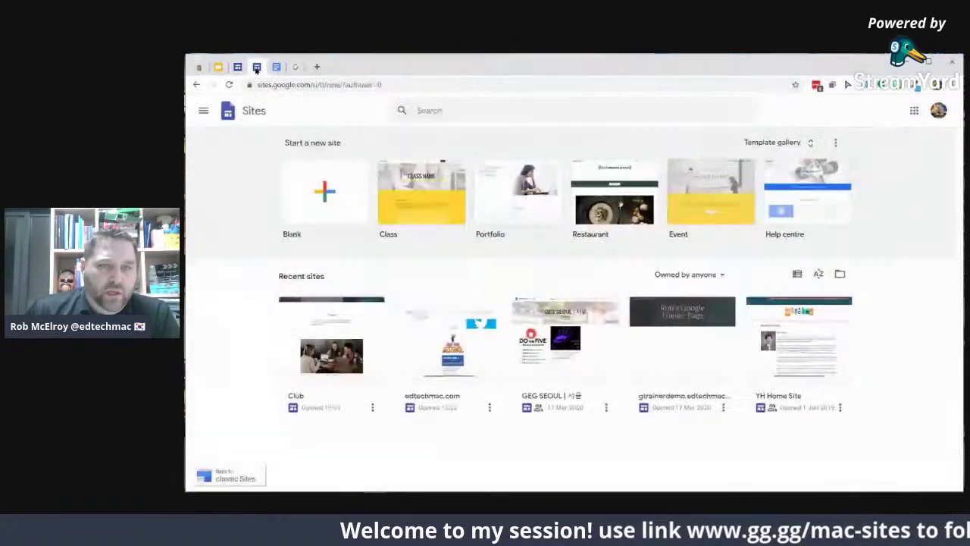
{"action": "right_click", "coordinate": [257, 68]}
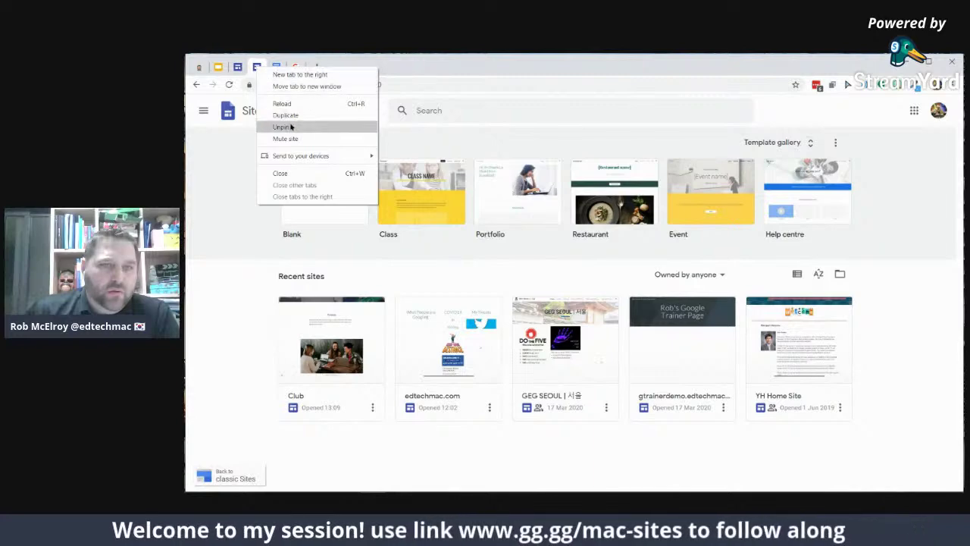
{"action": "left_click", "coordinate": [296, 173]}
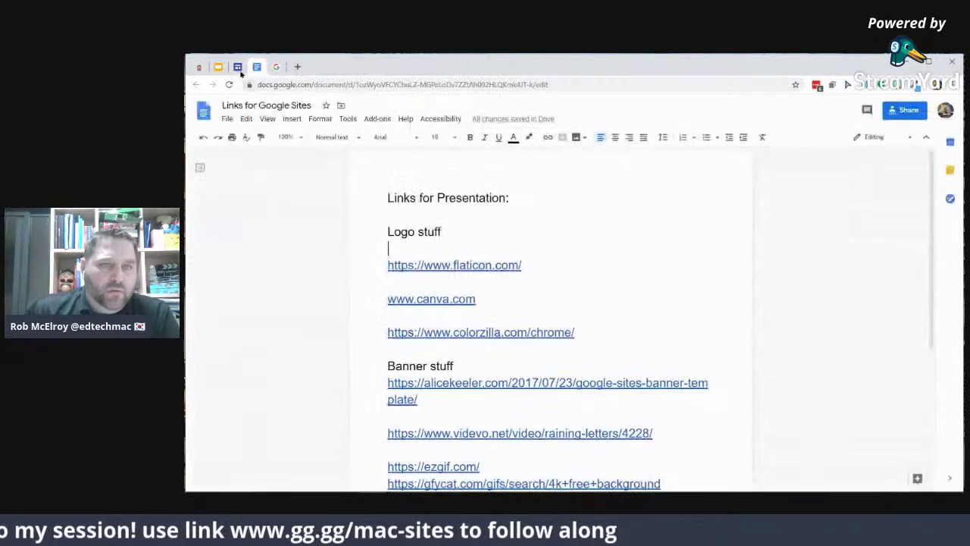
{"action": "left_click", "coordinate": [240, 68]}
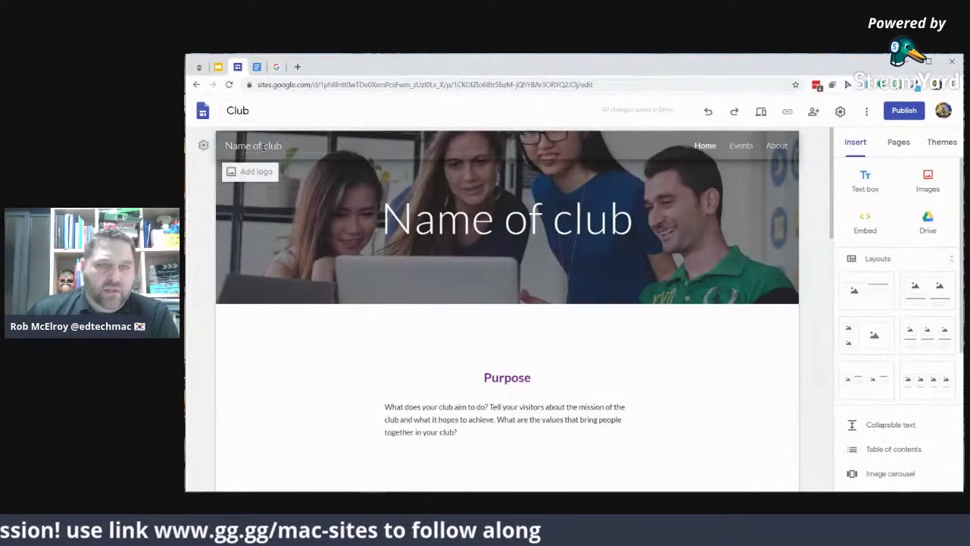
Open the Club site's document name and the header's site name for editing without changing them
{"action": "left_click", "coordinate": [266, 111]}
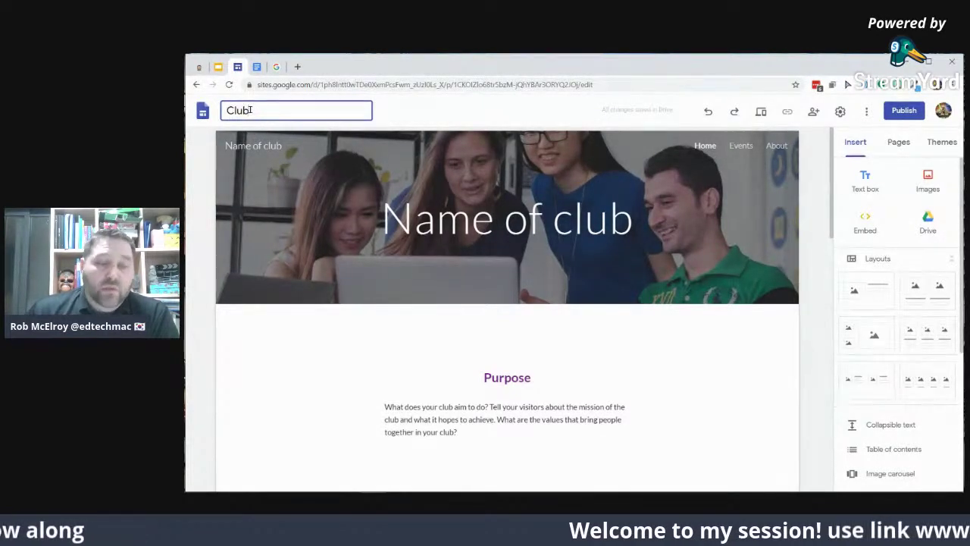
{"action": "left_click", "coordinate": [282, 155]}
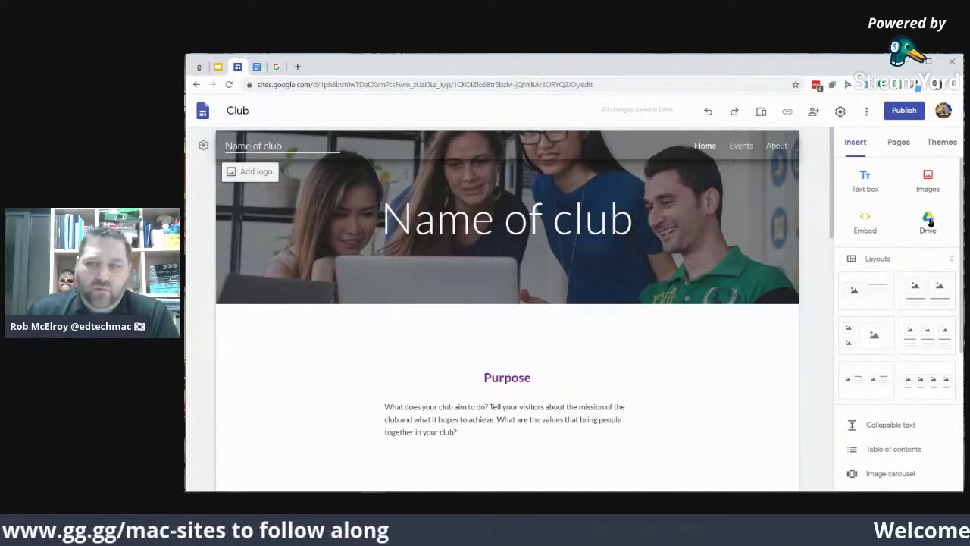
Insert a collapsible text group on the Club home page and try selecting its body text and expand arrow
{"action": "scroll", "coordinate": [930, 222], "scroll_direction": "down", "scroll_amount": 1}
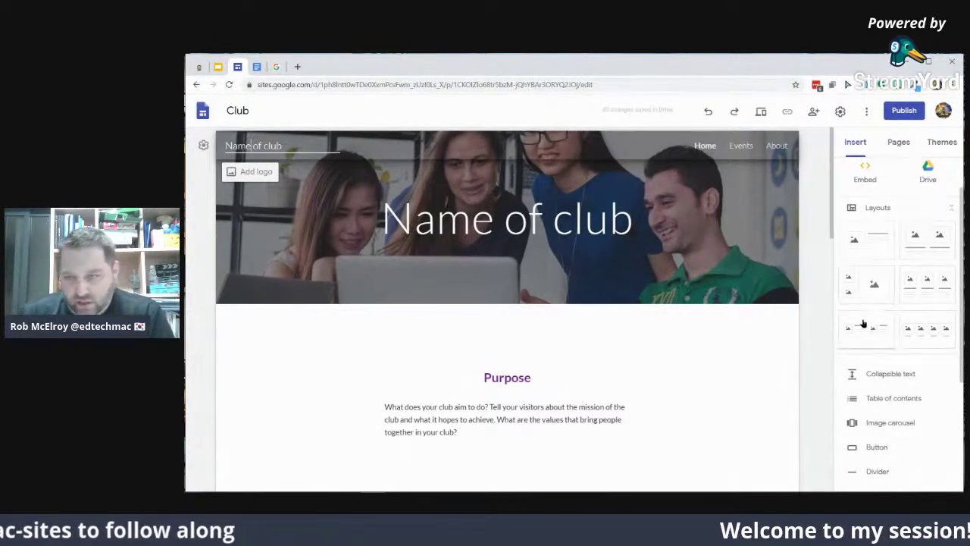
{"action": "scroll", "coordinate": [887, 286], "scroll_direction": "down", "scroll_amount": 3}
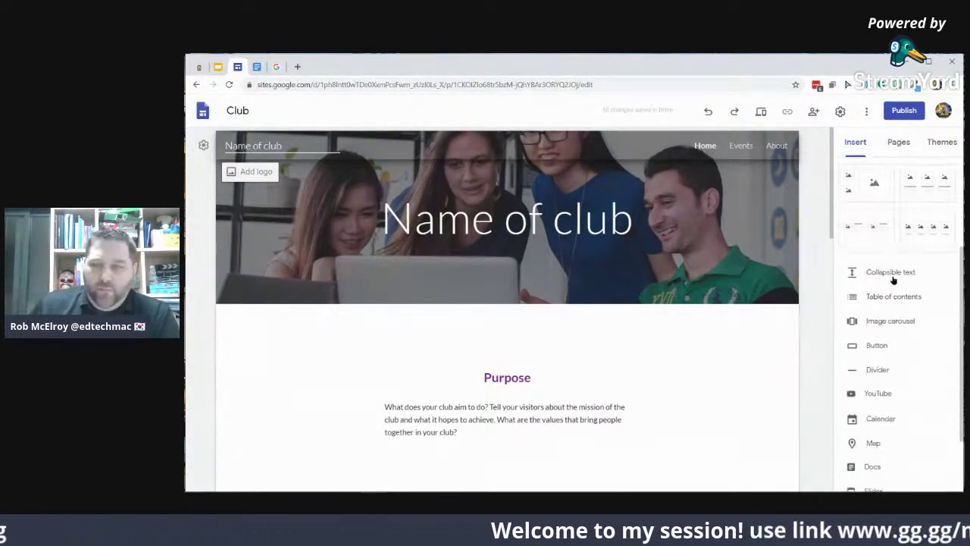
{"action": "left_click", "coordinate": [893, 272]}
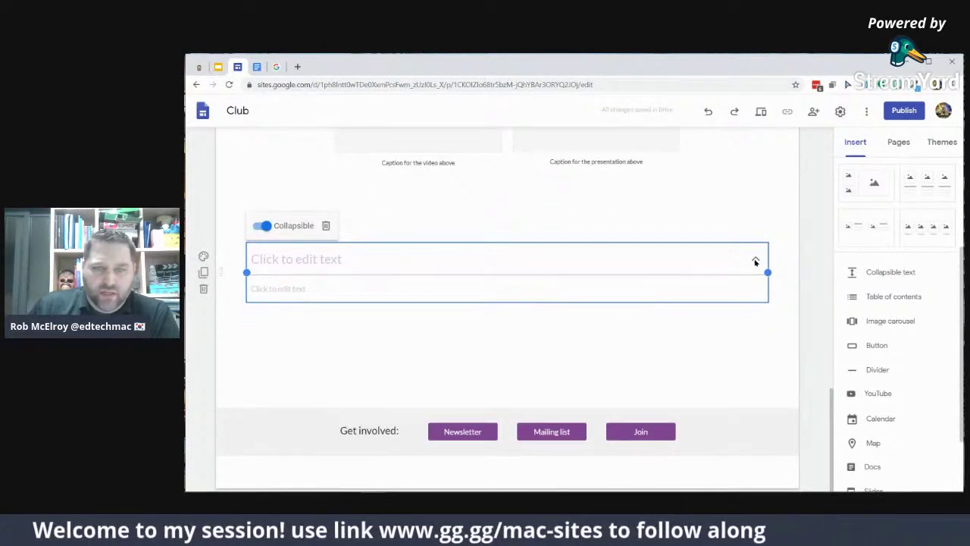
{"action": "left_click", "coordinate": [382, 290]}
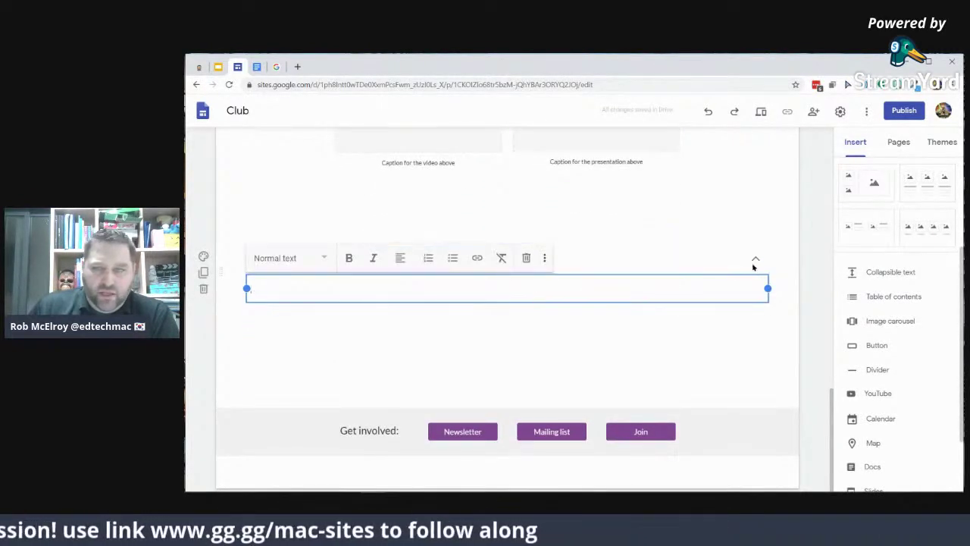
{"action": "left_click", "coordinate": [756, 262]}
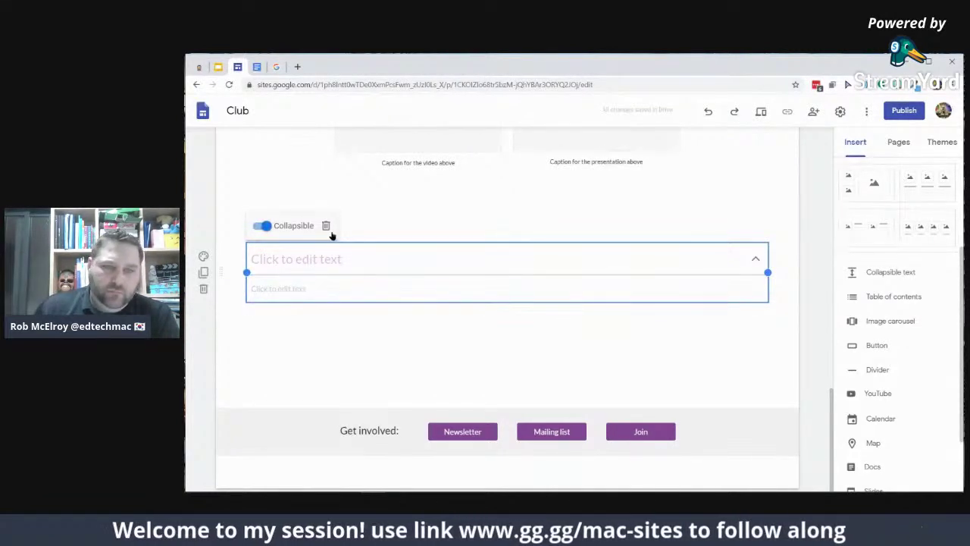
Turn the text group's Collapsible option off and on again, and delete the group
{"action": "left_click", "coordinate": [261, 227]}
{"action": "left_click", "coordinate": [262, 227]}
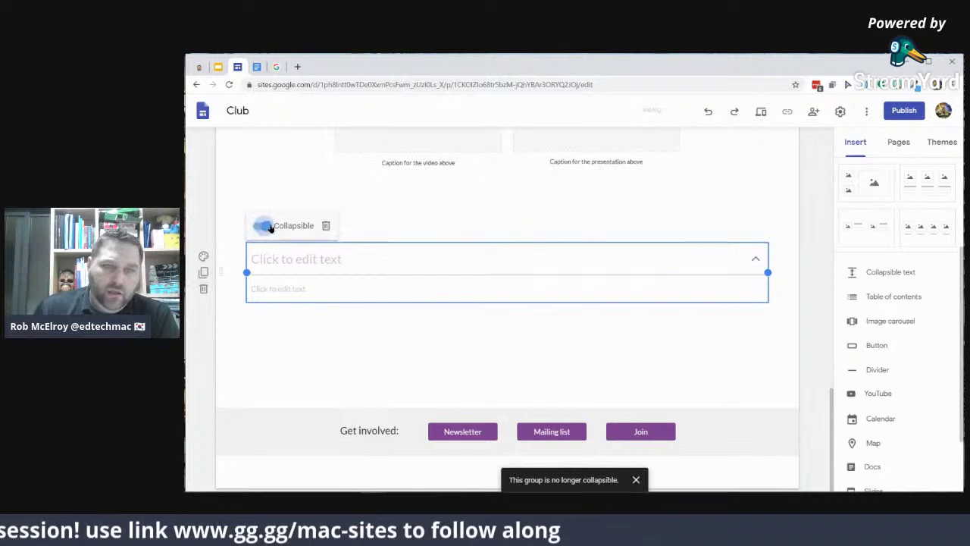
{"action": "left_click", "coordinate": [324, 226]}
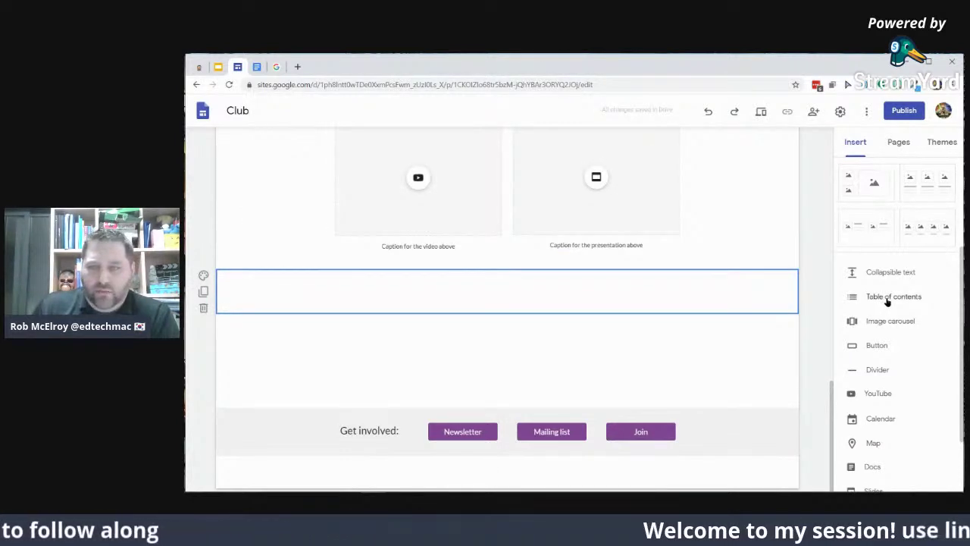
{"action": "scroll", "coordinate": [886, 296], "scroll_direction": "down", "scroll_amount": 1}
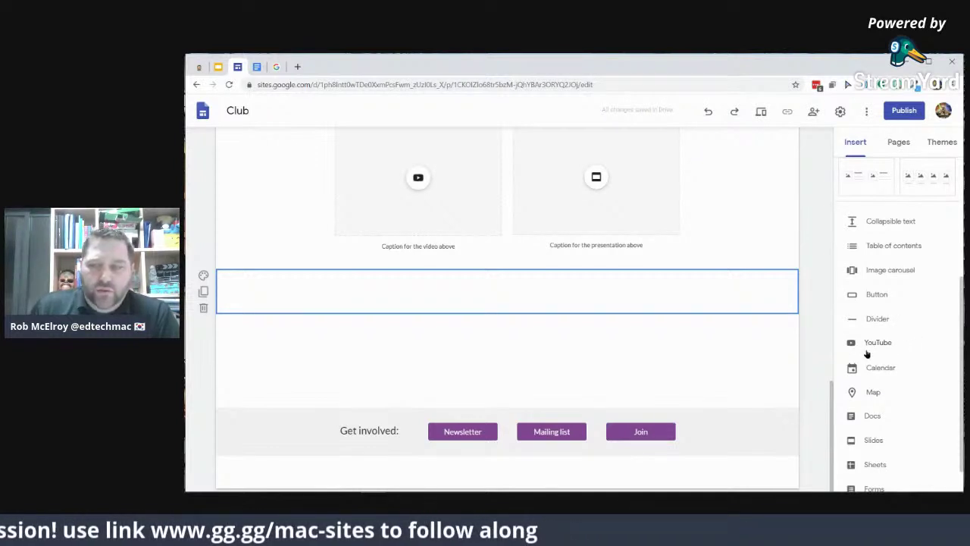
Look through the remaining insert options, the site's page list and the options available for the Events page
{"action": "scroll", "coordinate": [867, 370], "scroll_direction": "down", "scroll_amount": 1}
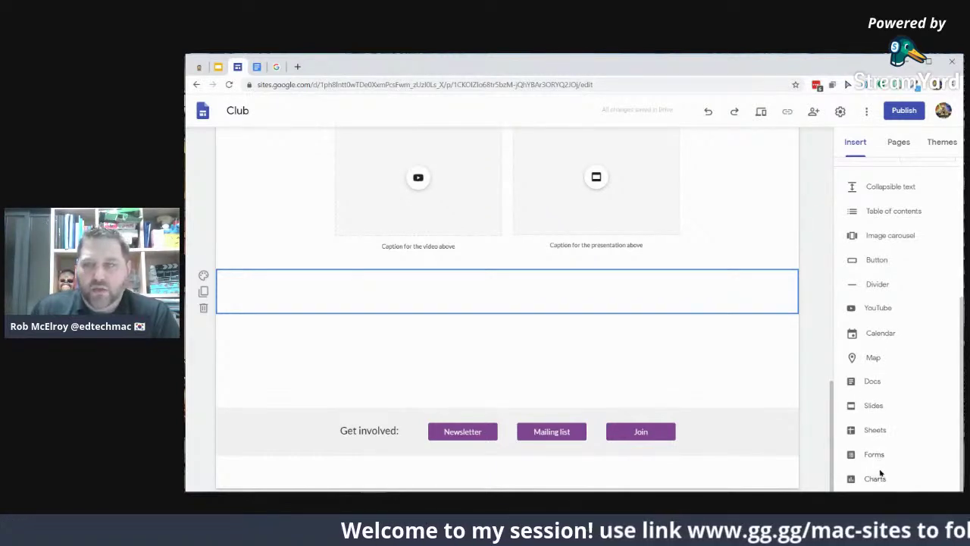
{"action": "scroll", "coordinate": [894, 454], "scroll_direction": "up", "scroll_amount": 5}
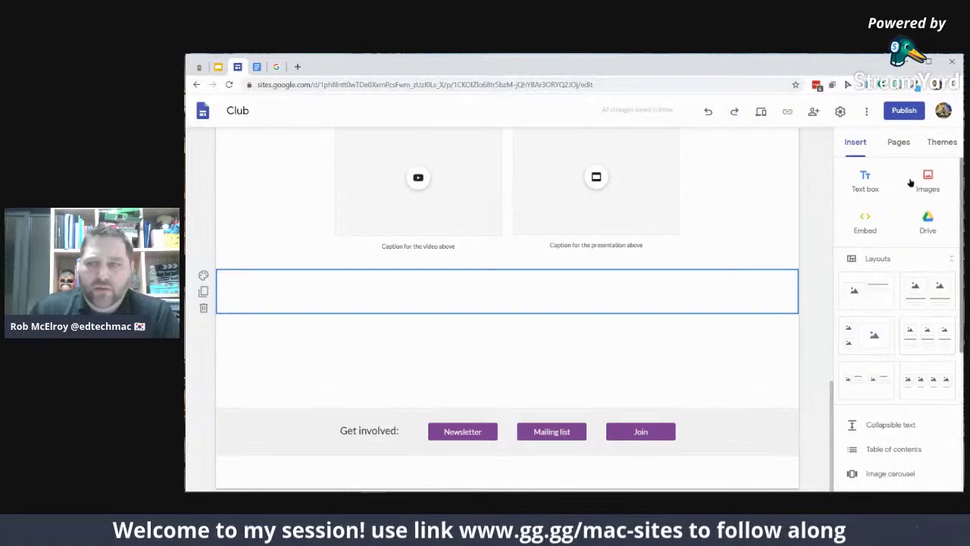
{"action": "left_click", "coordinate": [900, 144]}
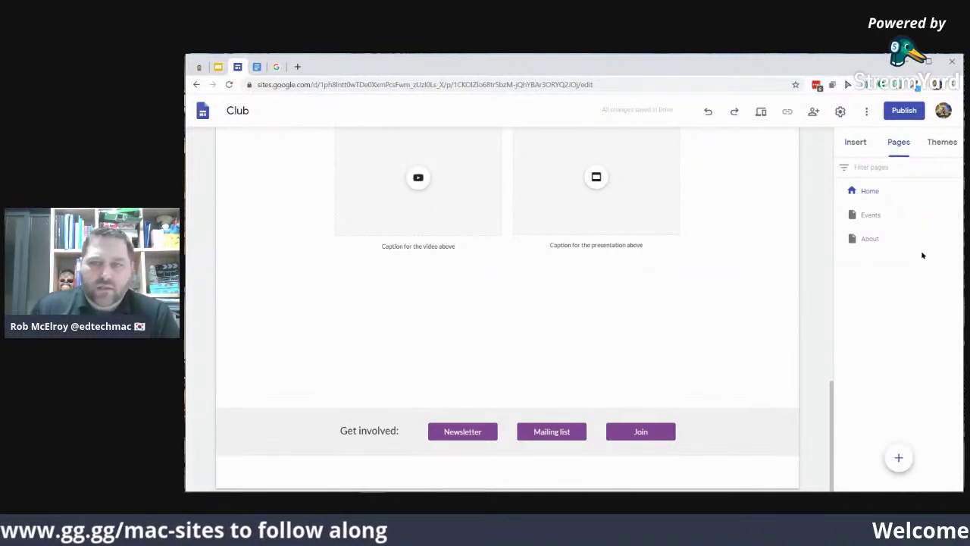
{"action": "mouse_move", "coordinate": [925, 241]}
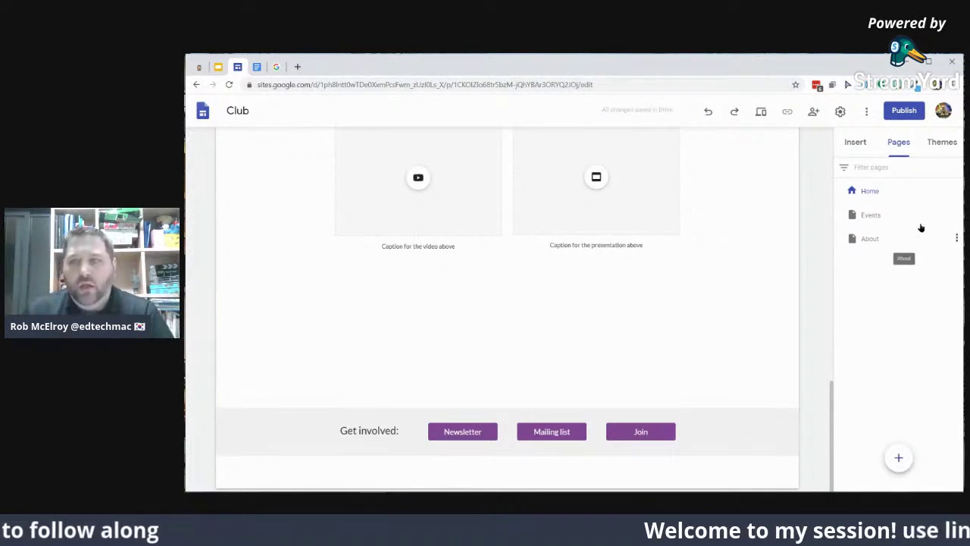
{"action": "mouse_move", "coordinate": [866, 220]}
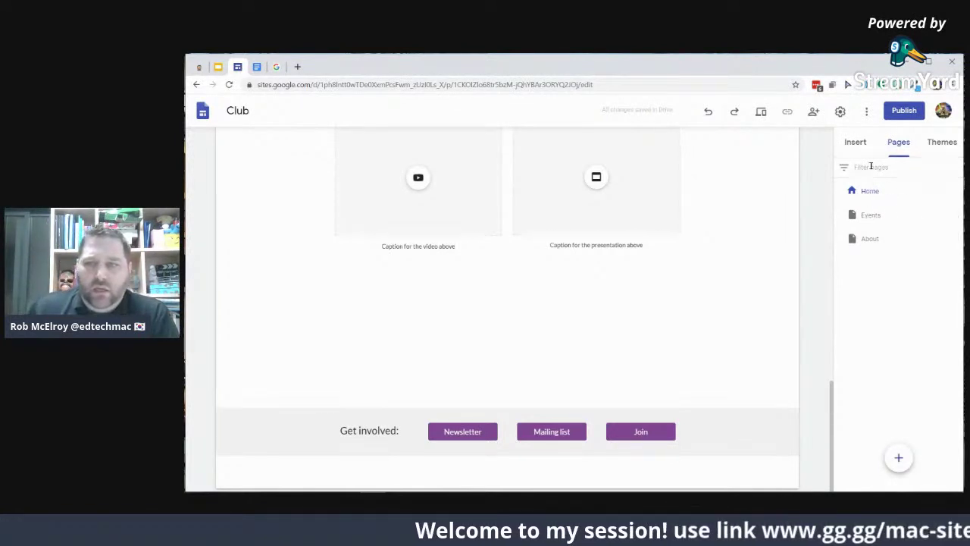
{"action": "left_click", "coordinate": [957, 215]}
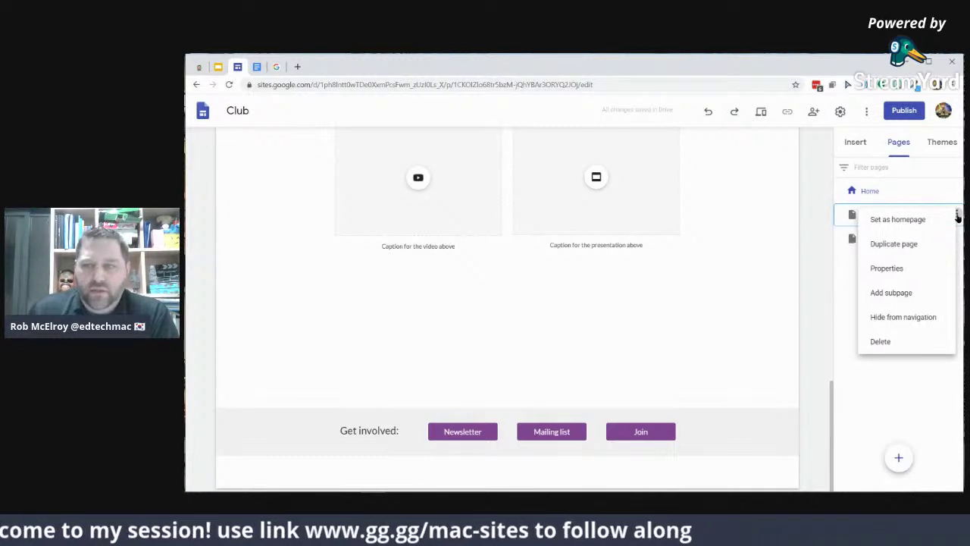
{"action": "left_click", "coordinate": [849, 317]}
Move the Events page below About in the page order, and restore the original order
{"action": "left_click_drag", "start_coordinate": [876, 218], "coordinate": [871, 241]}
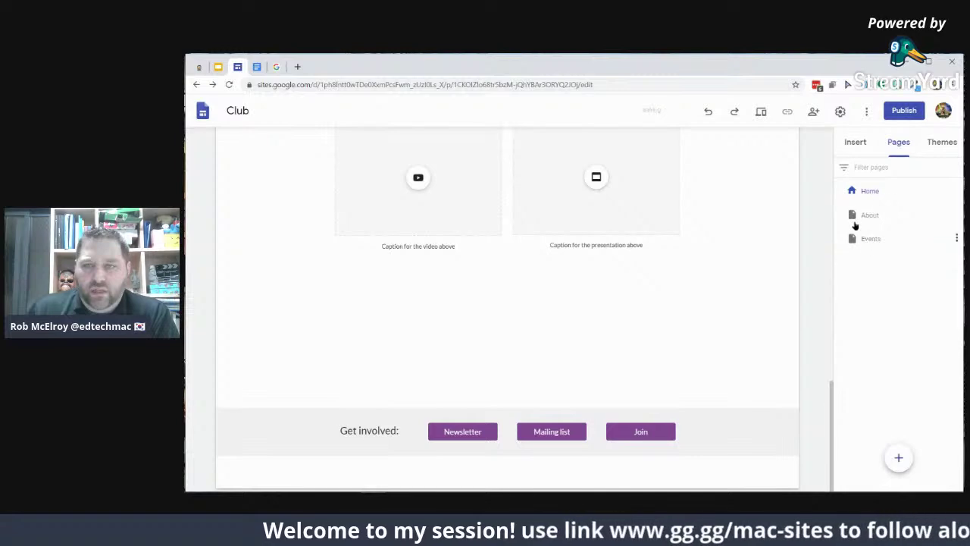
{"action": "scroll", "coordinate": [777, 196], "scroll_direction": "up", "scroll_amount": 10}
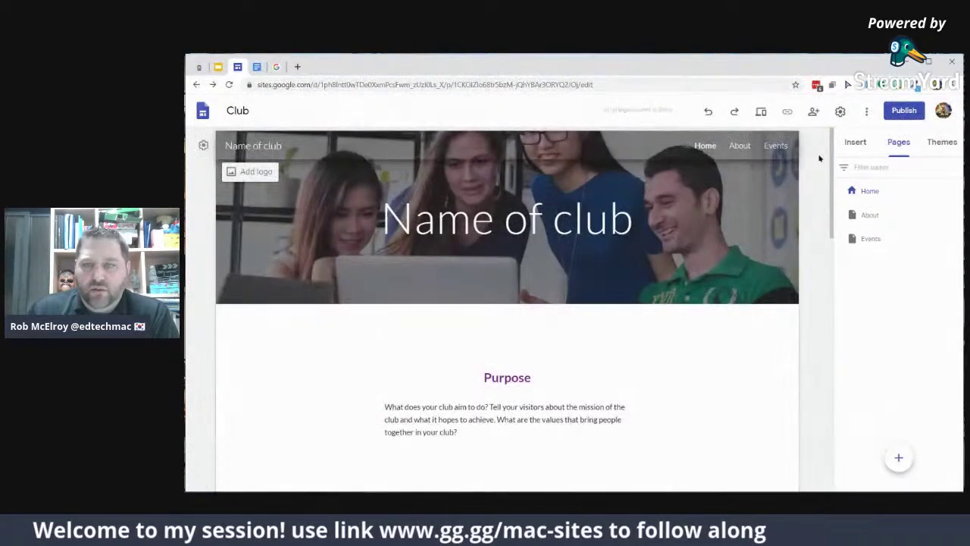
{"action": "left_click_drag", "start_coordinate": [874, 218], "coordinate": [876, 245]}
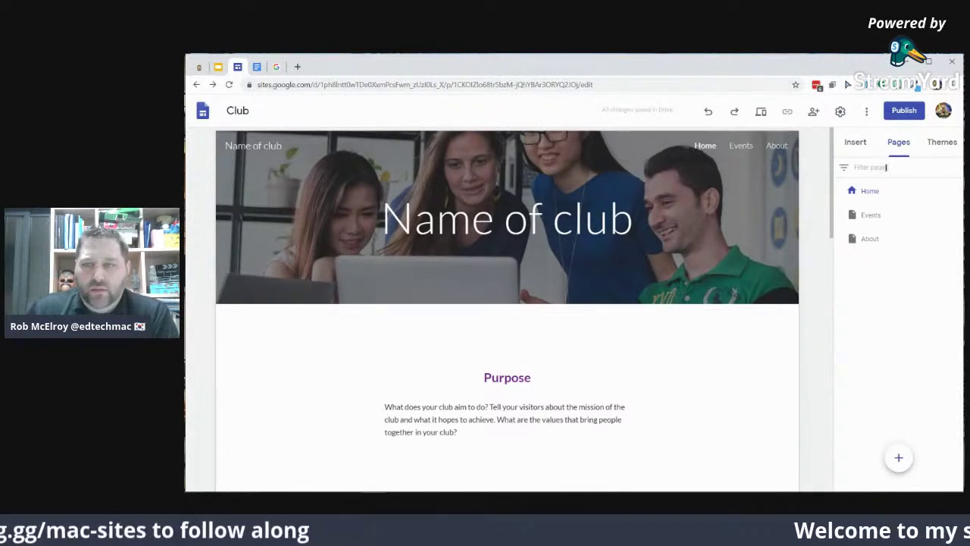
Apply the Diplomat theme to the Club site with the Light font style
{"action": "left_click", "coordinate": [947, 144]}
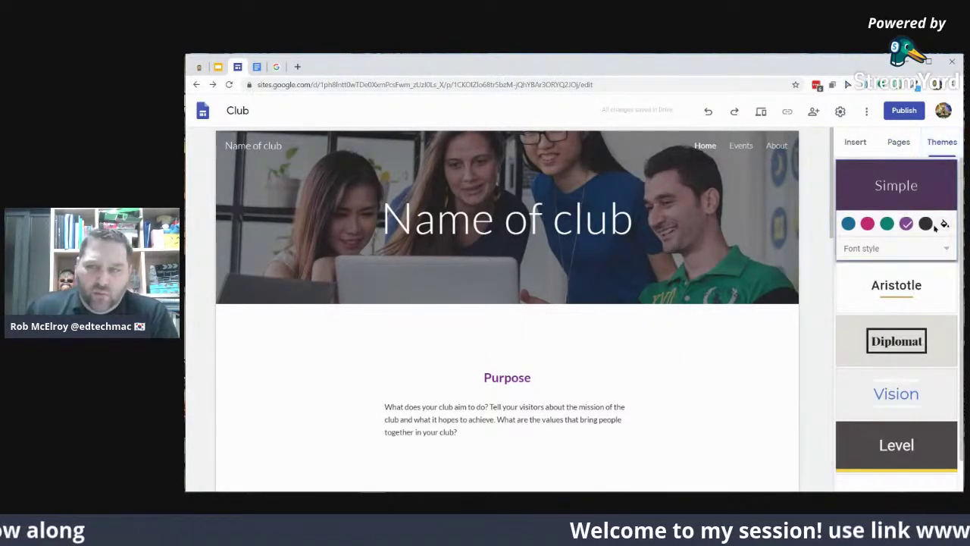
{"action": "scroll", "coordinate": [890, 228], "scroll_direction": "down", "scroll_amount": 1}
{"action": "mouse_move", "coordinate": [423, 279]}
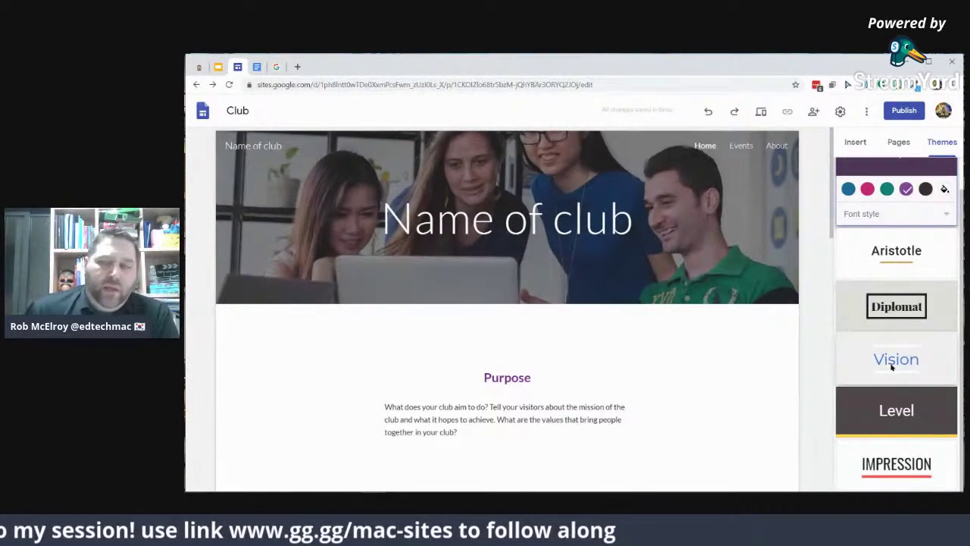
{"action": "scroll", "coordinate": [897, 258], "scroll_direction": "up", "scroll_amount": 1}
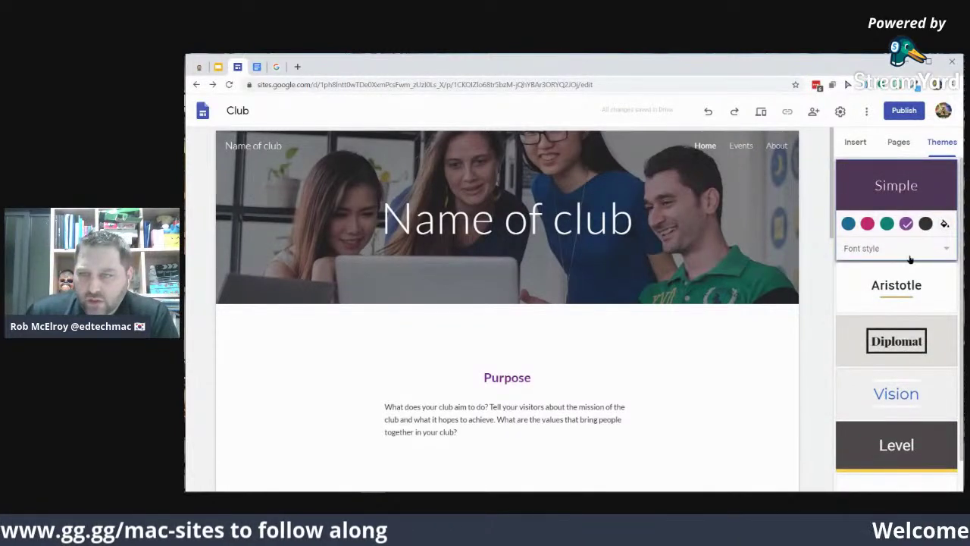
{"action": "scroll", "coordinate": [904, 351], "scroll_direction": "down", "scroll_amount": 1}
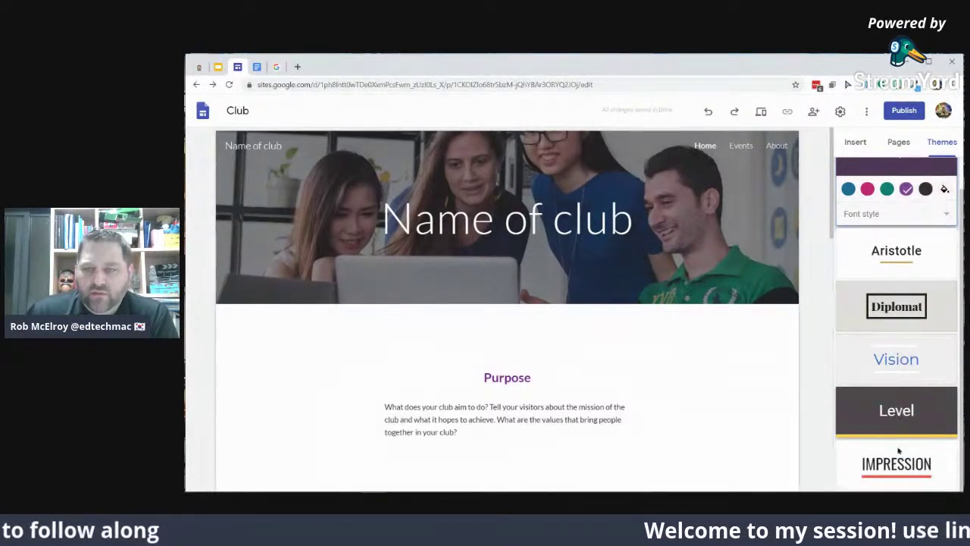
{"action": "left_click", "coordinate": [882, 324]}
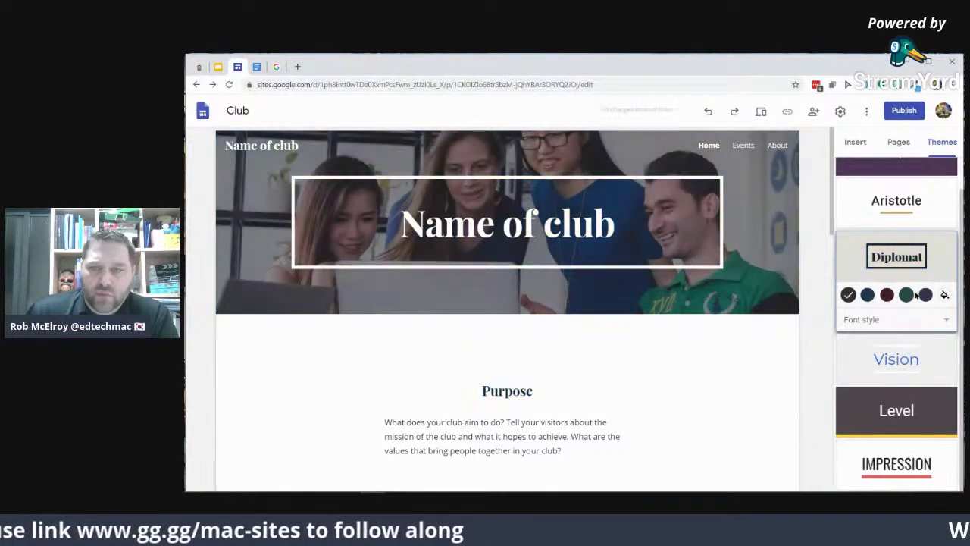
{"action": "left_click", "coordinate": [906, 318]}
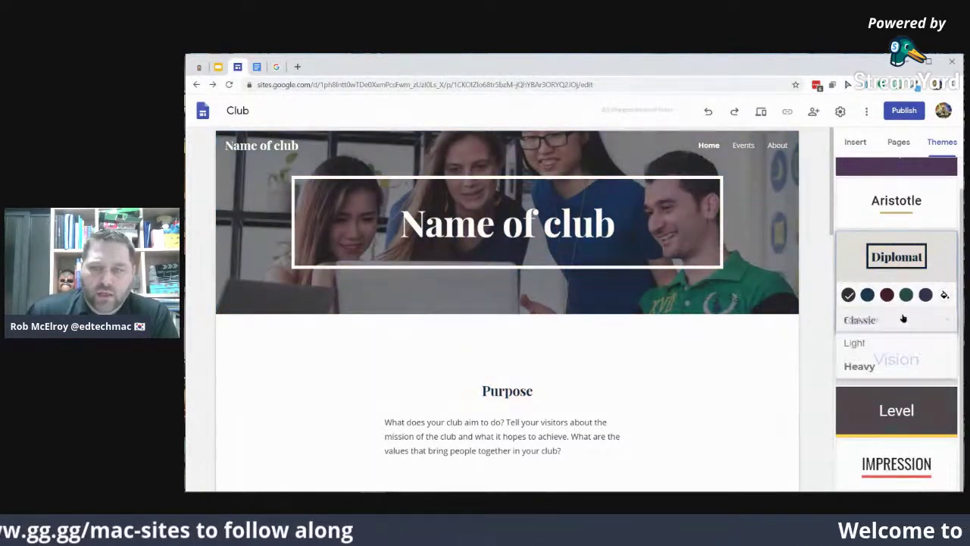
{"action": "left_click", "coordinate": [872, 345]}
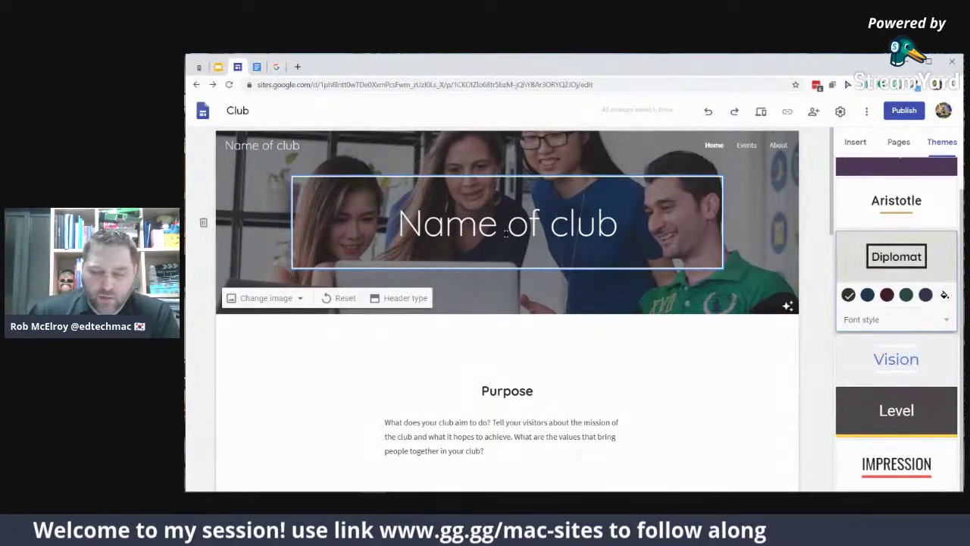
View the site's navigation settings, and preview the home page at tablet, phone and large-screen sizes
{"action": "left_click", "coordinate": [840, 112]}
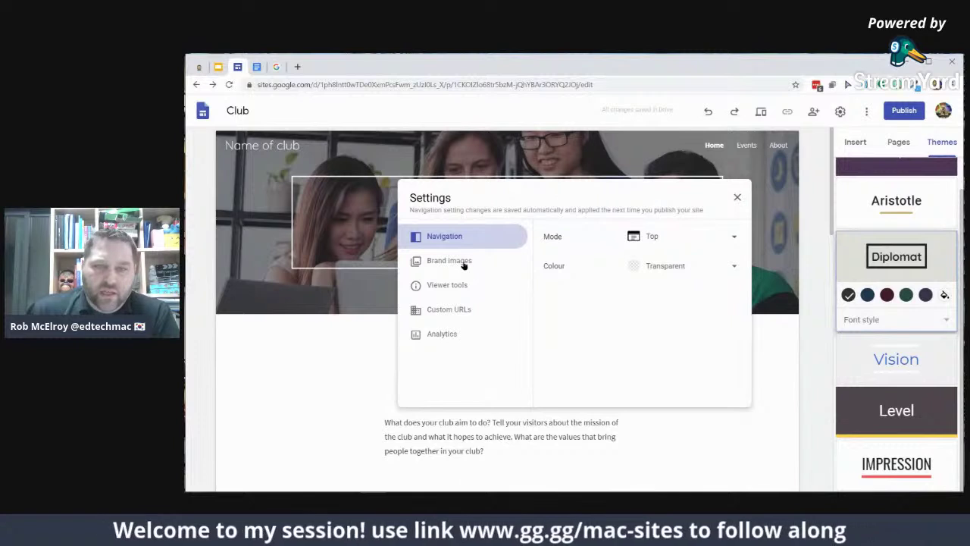
{"action": "left_click", "coordinate": [737, 196]}
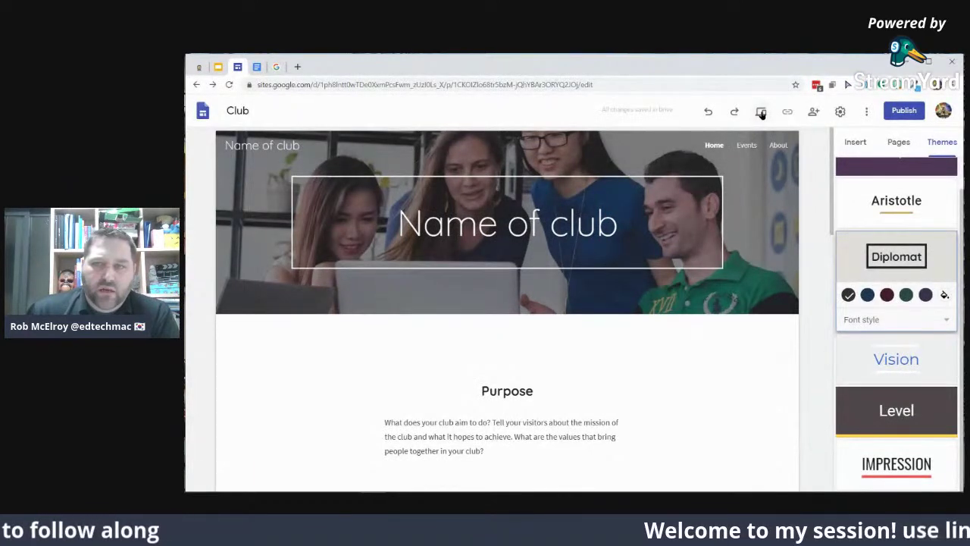
{"action": "left_click", "coordinate": [761, 112]}
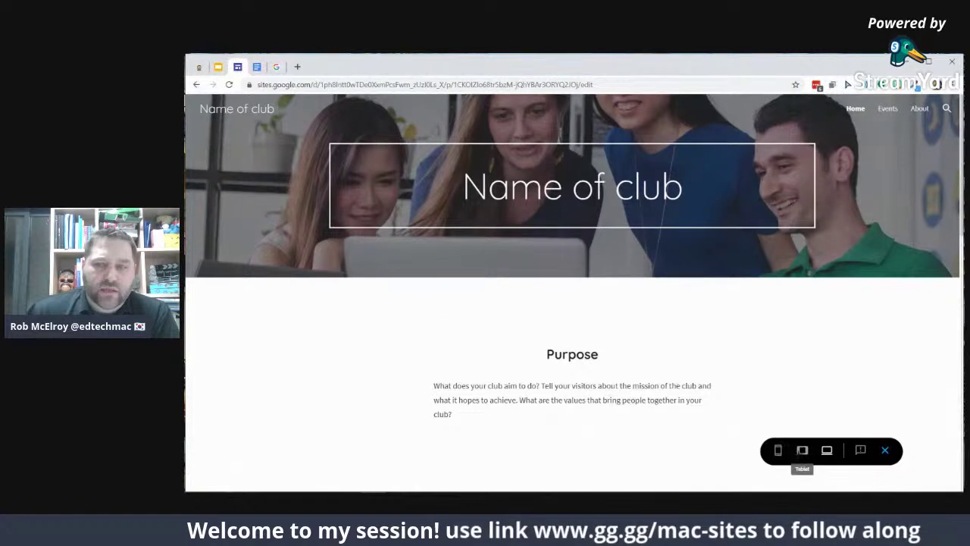
{"action": "left_click", "coordinate": [802, 451]}
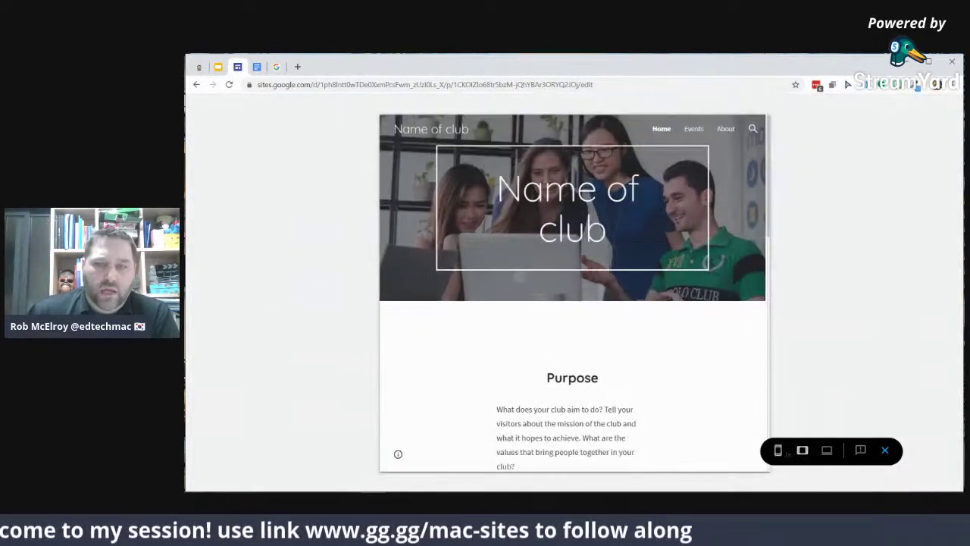
{"action": "left_click", "coordinate": [778, 450]}
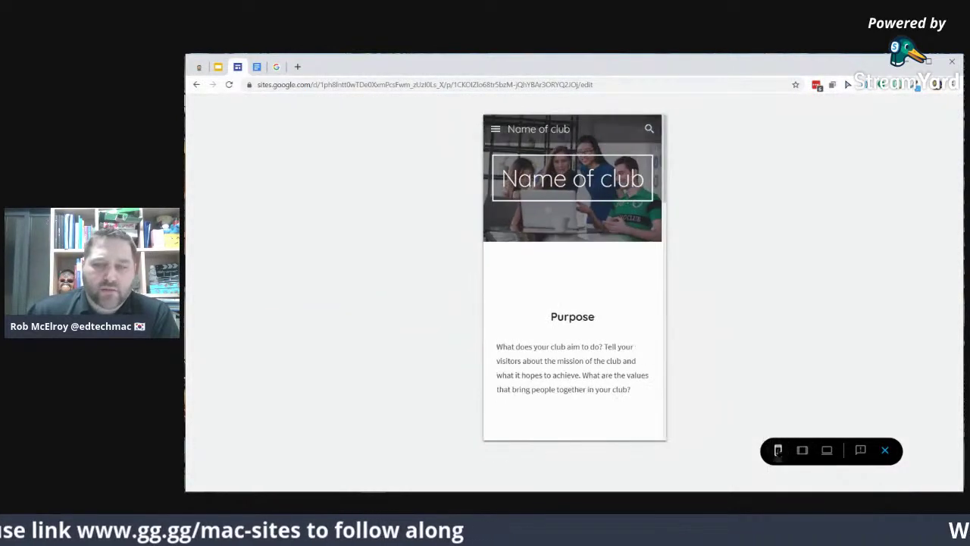
{"action": "left_click", "coordinate": [827, 451]}
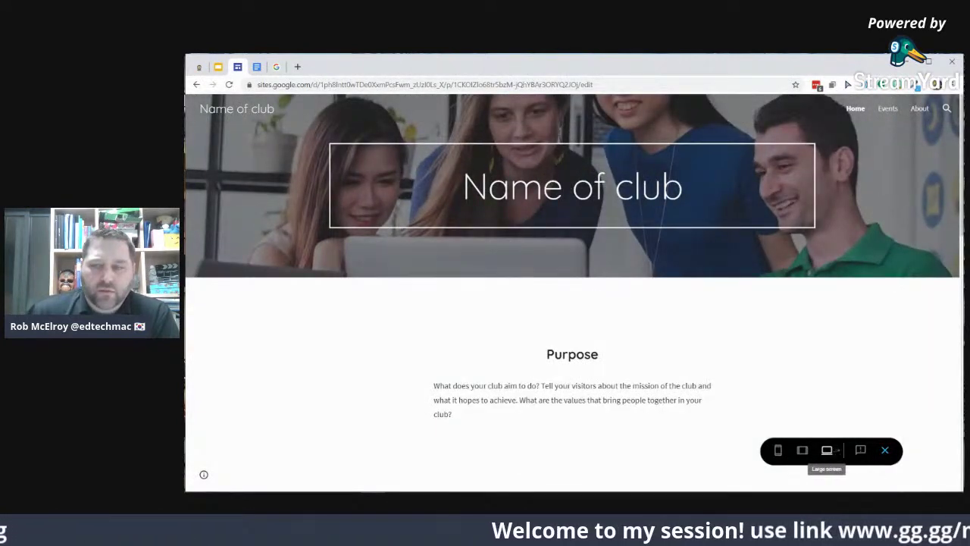
{"action": "left_click", "coordinate": [885, 450]}
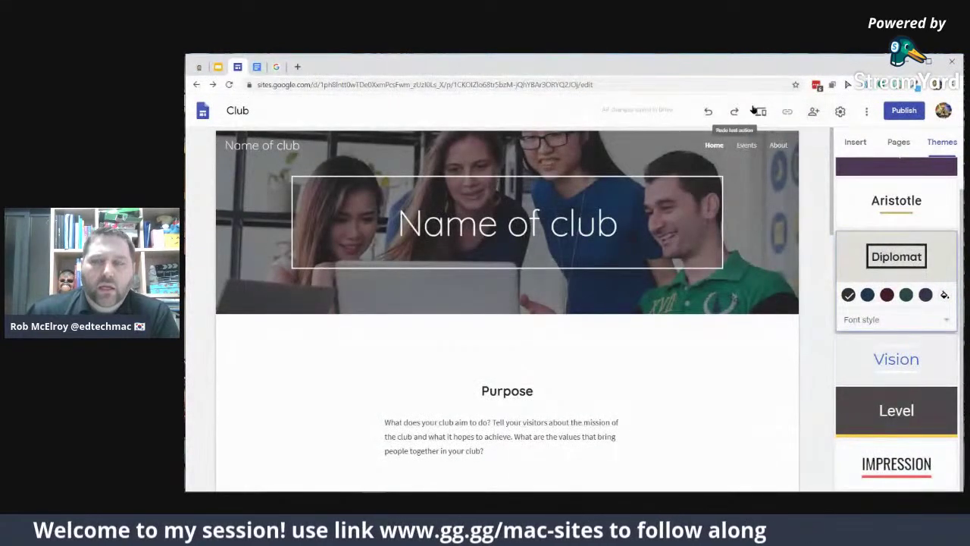
Share the Club site by inviting a suggested contact with the Can edit permission and notification enabled
{"action": "left_click", "coordinate": [814, 112]}
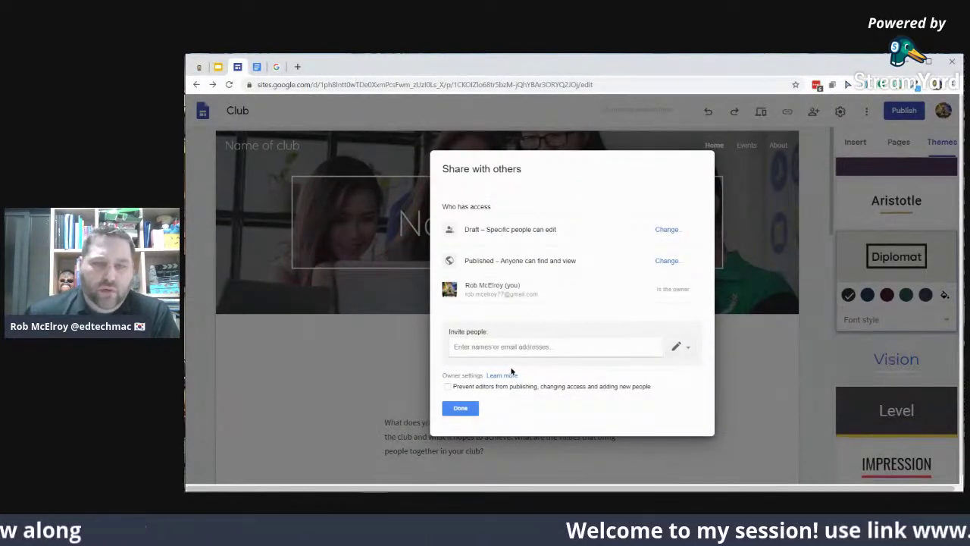
{"action": "left_click", "coordinate": [520, 348]}
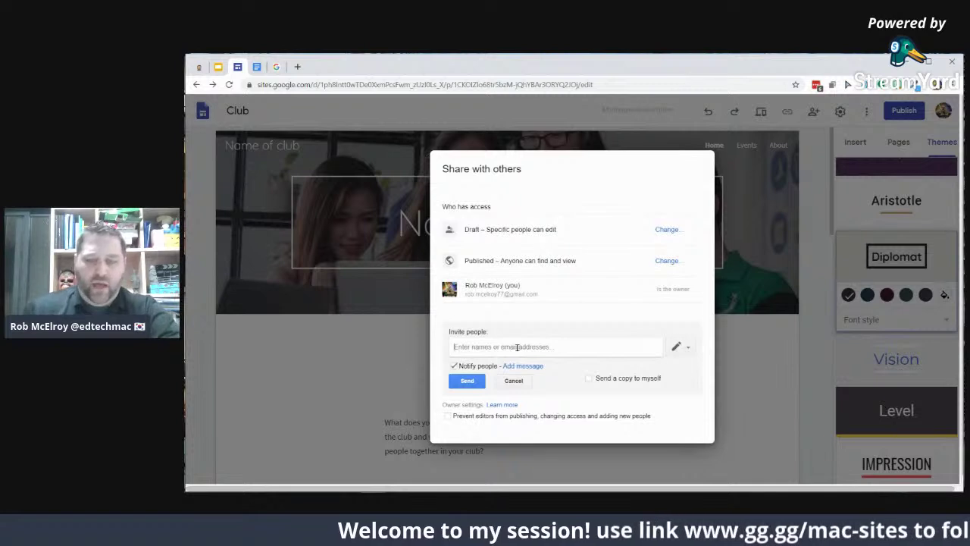
{"action": "type", "text": "r"}
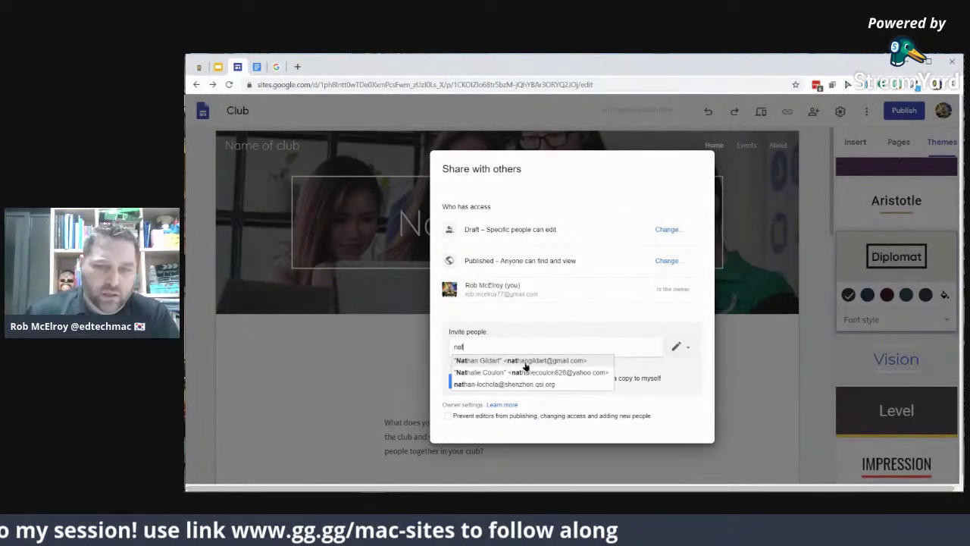
{"action": "left_click", "coordinate": [526, 362]}
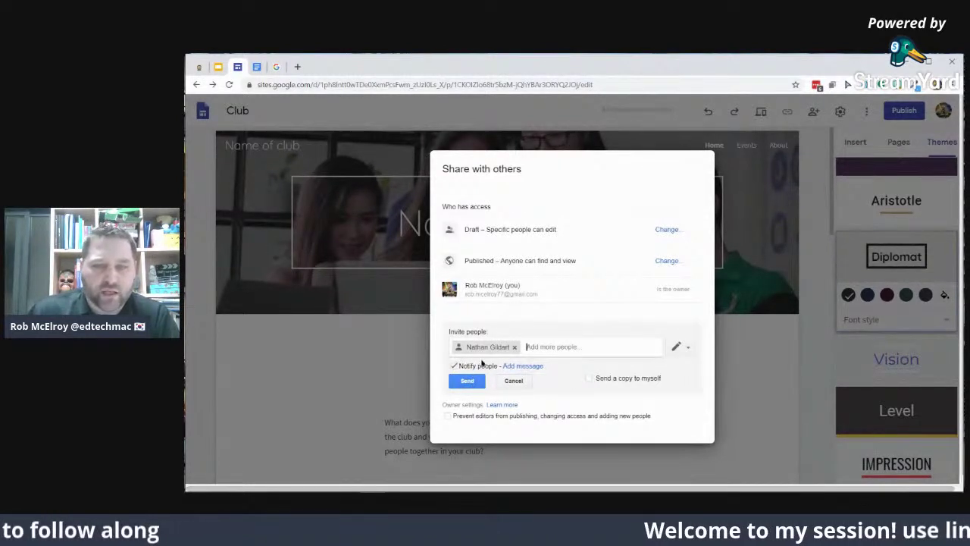
{"action": "left_click", "coordinate": [692, 349]}
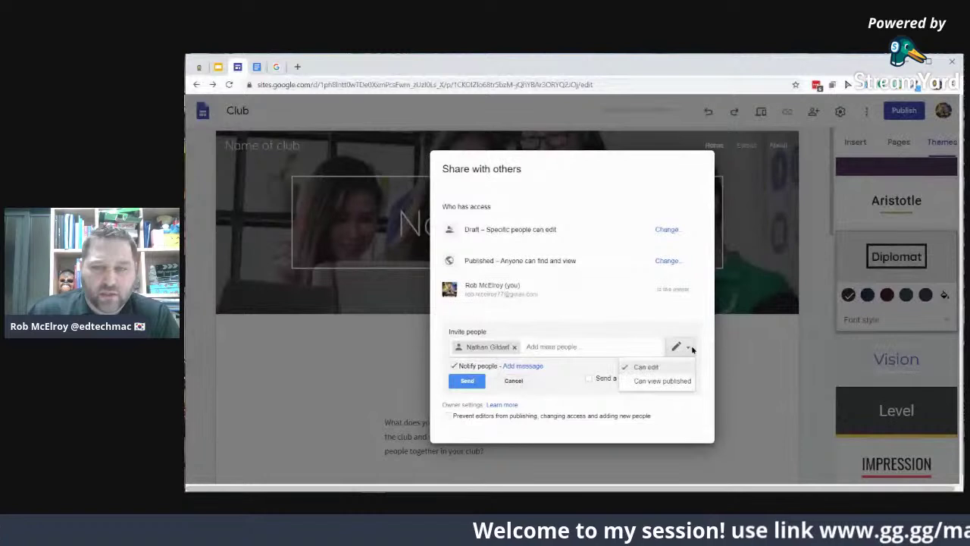
{"action": "left_click", "coordinate": [467, 381]}
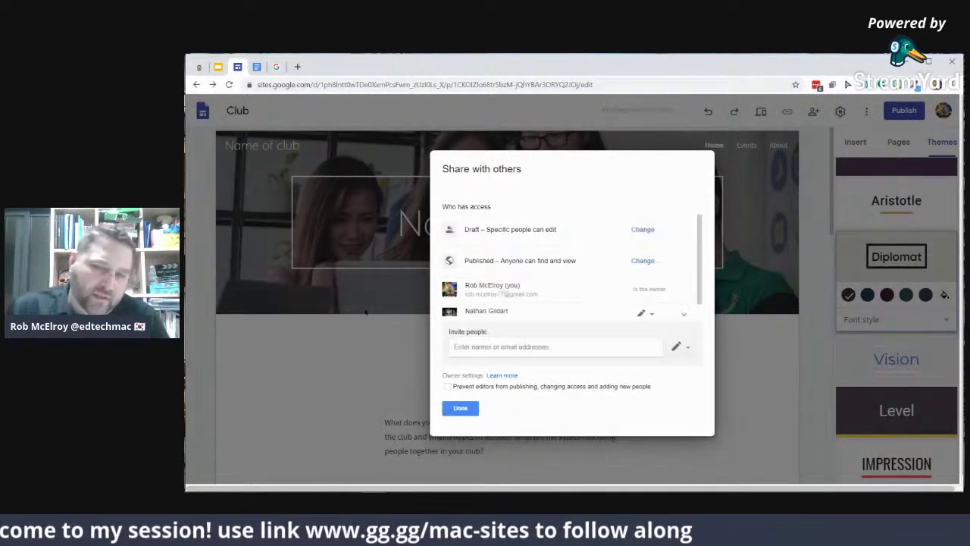
{"action": "scroll", "coordinate": [568, 260], "scroll_direction": "down", "scroll_amount": 1}
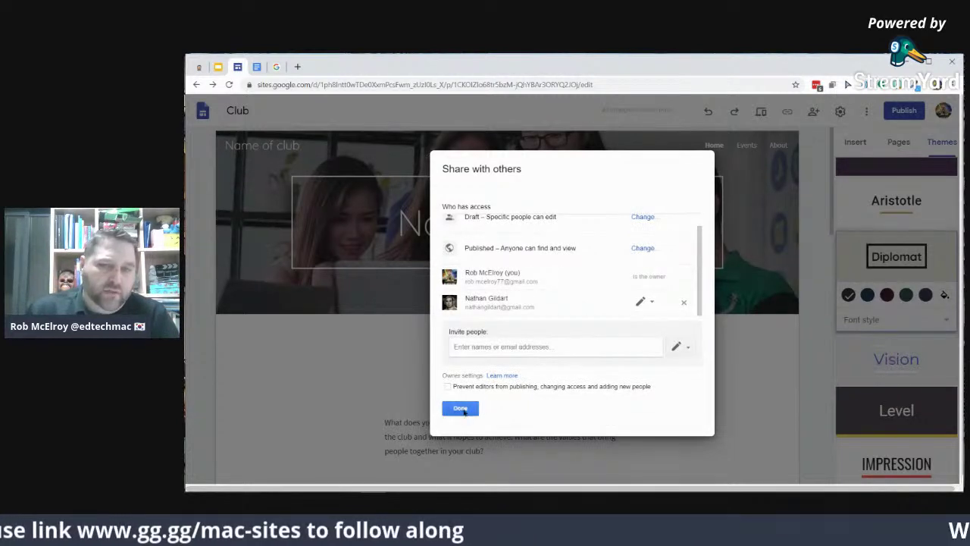
{"action": "left_click", "coordinate": [461, 408]}
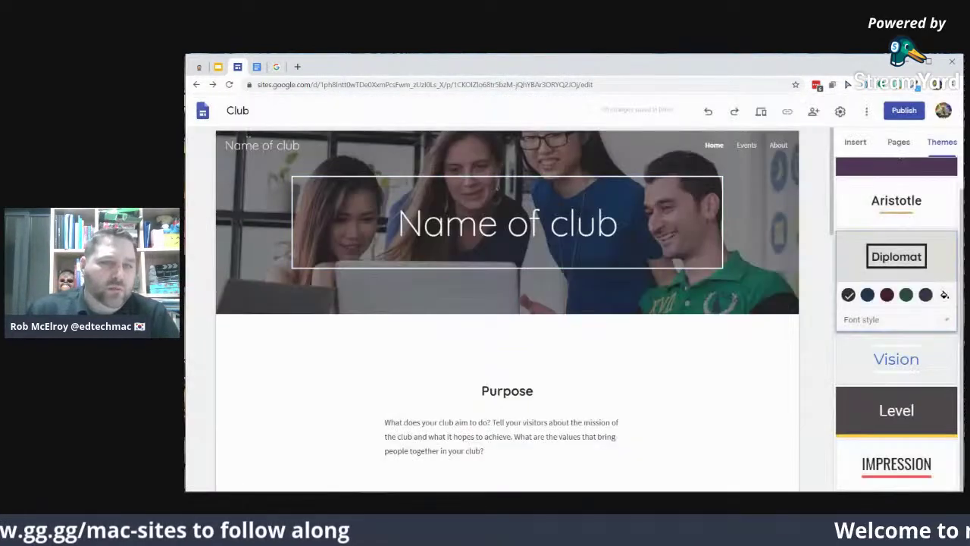
Switch to the New Google Sites presentation in Google Slides and show slide 13, Name Your Website
{"action": "left_click", "coordinate": [218, 66]}
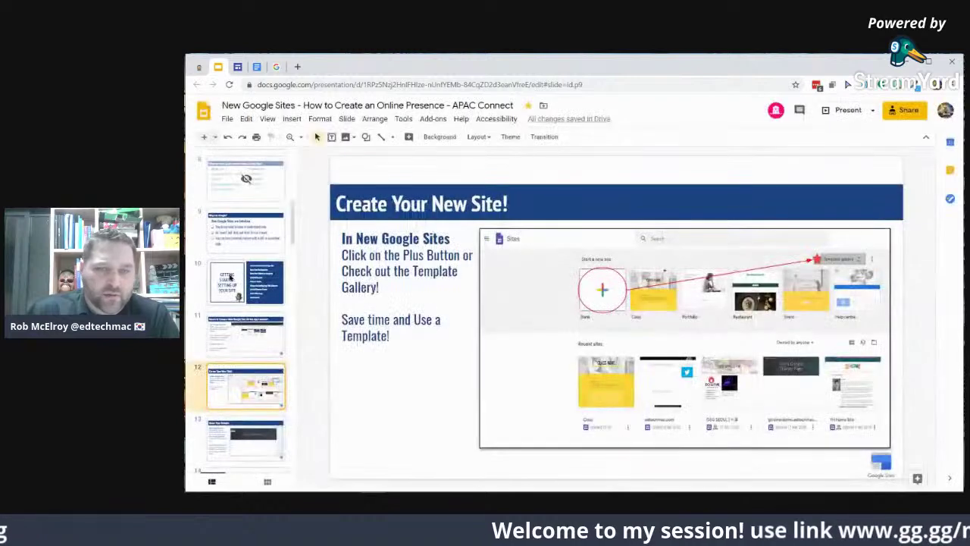
{"action": "left_click", "coordinate": [239, 67]}
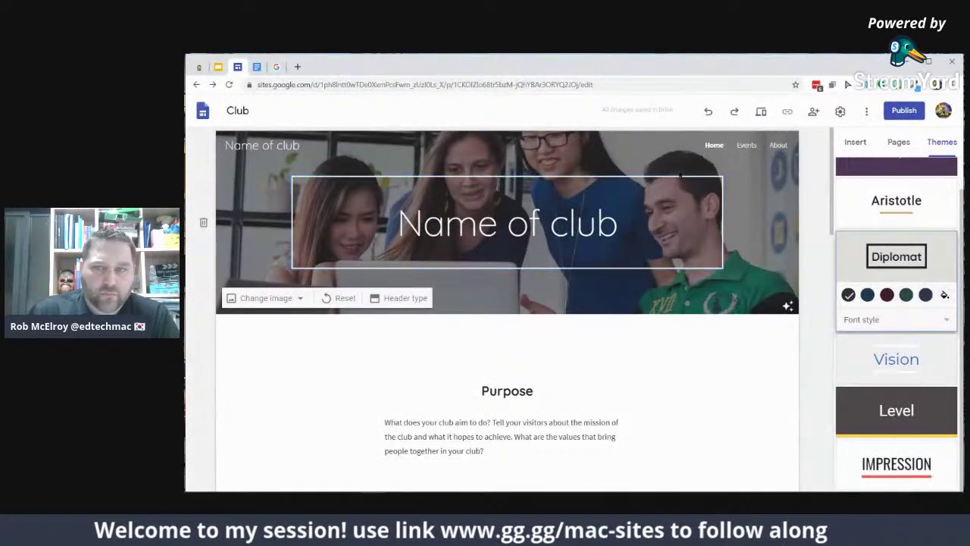
{"action": "left_click", "coordinate": [217, 66]}
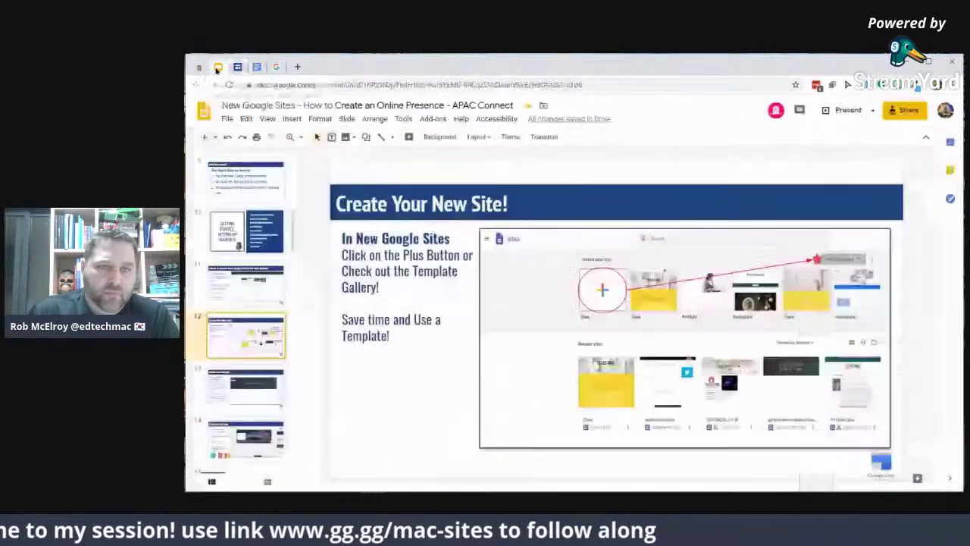
{"action": "left_click", "coordinate": [261, 400]}
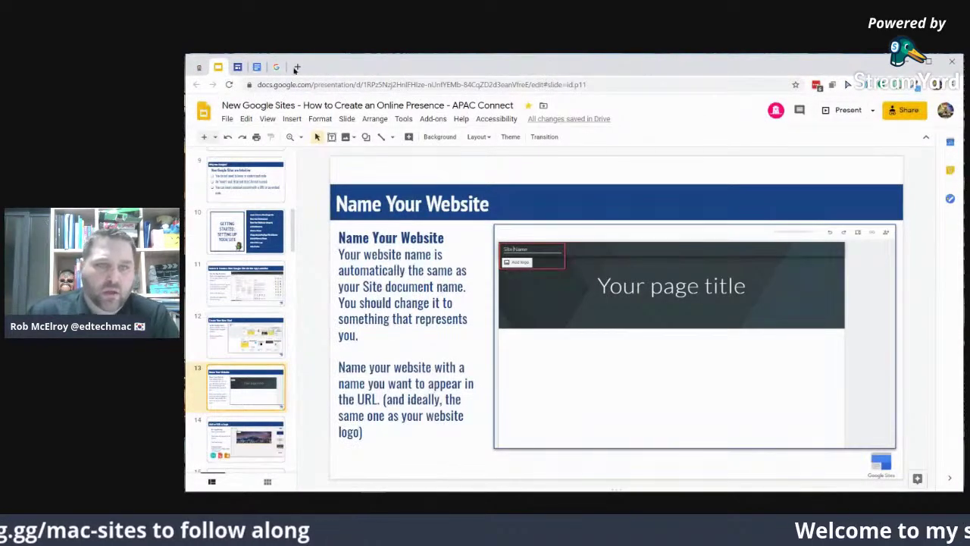
Switch back to the Club site in Google Sites and change the site name in the header to Coding Club
{"action": "left_click", "coordinate": [238, 66]}
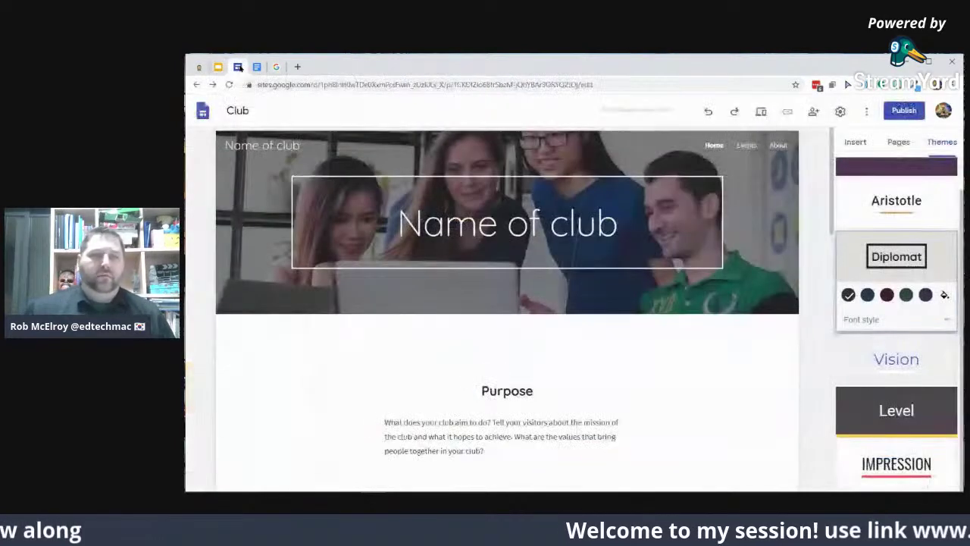
{"action": "left_click", "coordinate": [300, 146]}
{"action": "left_click_drag", "start_coordinate": [300, 145], "coordinate": [200, 131]}
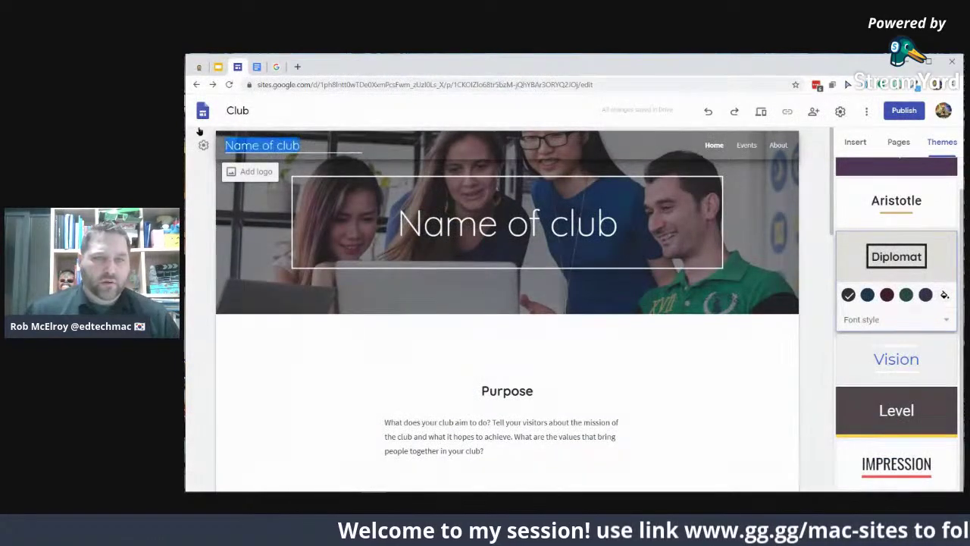
{"action": "type", "text": "Coding Club"}
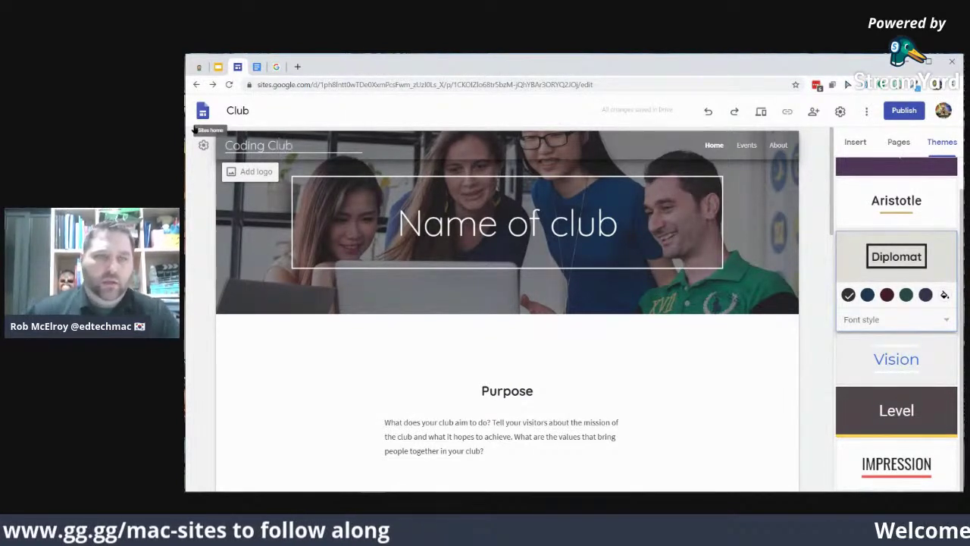
Rename the site document as Coding club website
{"action": "left_click", "coordinate": [301, 106]}
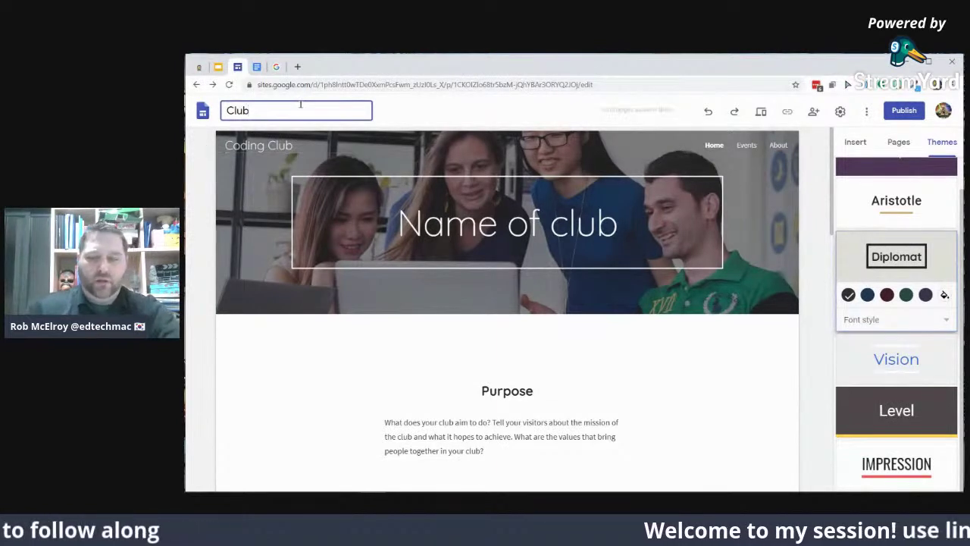
{"action": "key", "text": "BackSpace"}
{"action": "key", "text": "BackSpace"}
{"action": "type", "text": "C"}
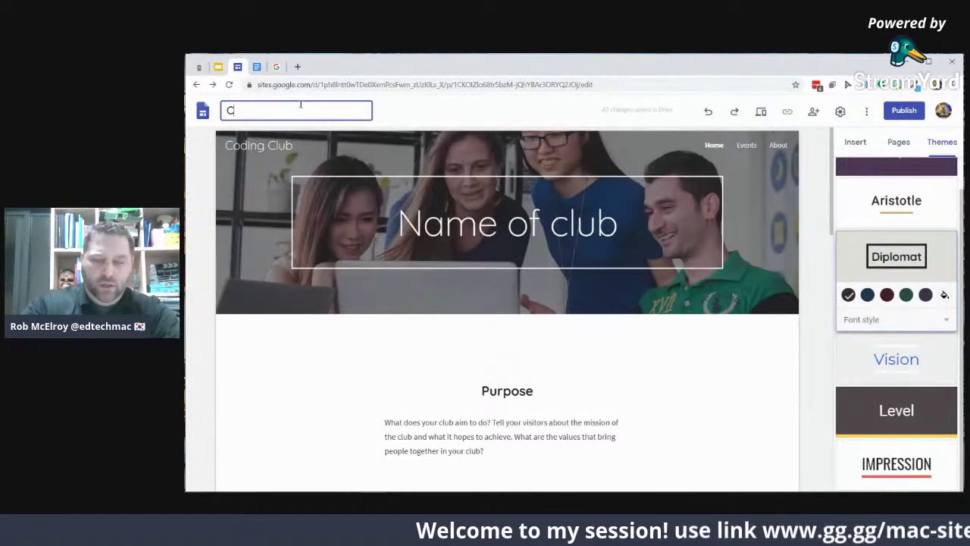
{"action": "type", "text": "oding club website"}
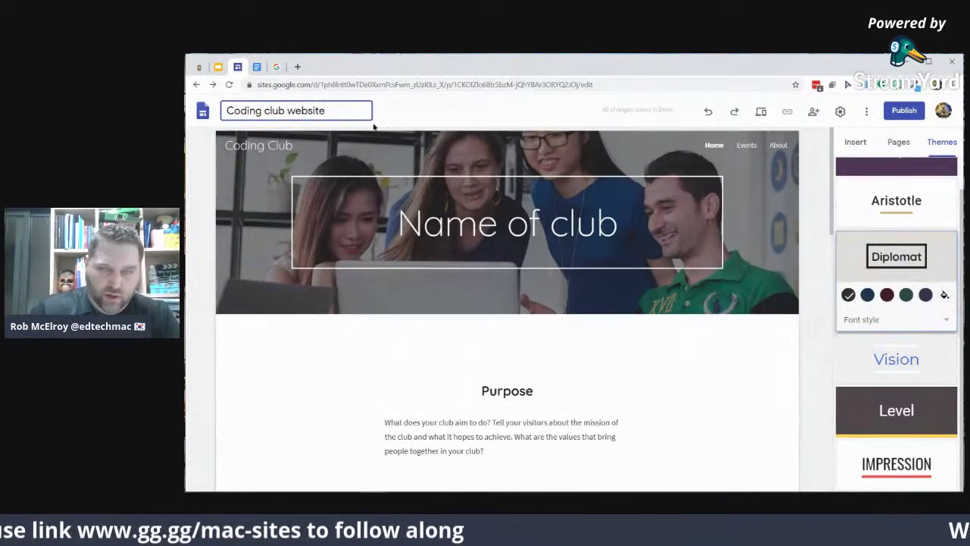
{"action": "key", "text": "Return"}
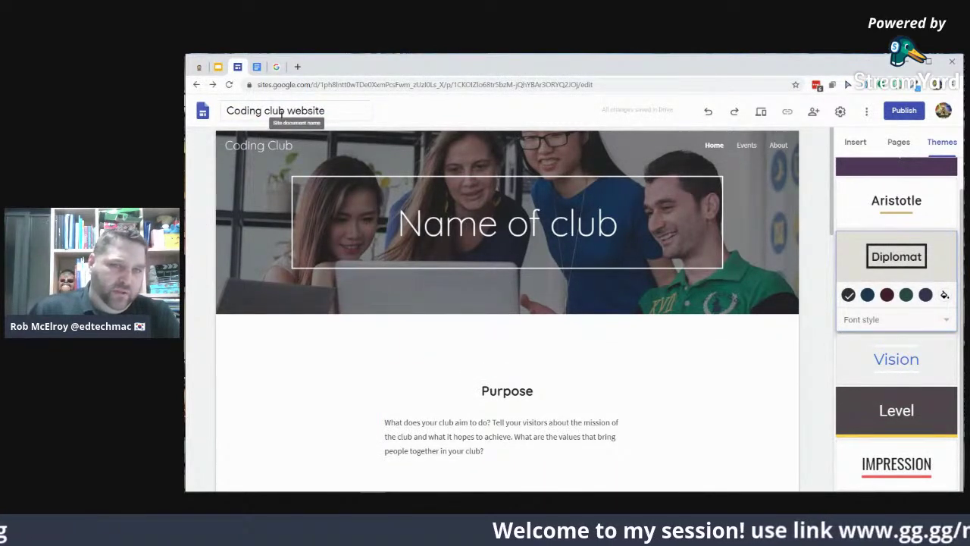
Switch to the Google Slides presentation to view slide 14, Add or Edit a Logo, and show the edtechmac.com home page
{"action": "left_click", "coordinate": [216, 67]}
{"action": "scroll", "coordinate": [266, 416], "scroll_direction": "down", "scroll_amount": 2}
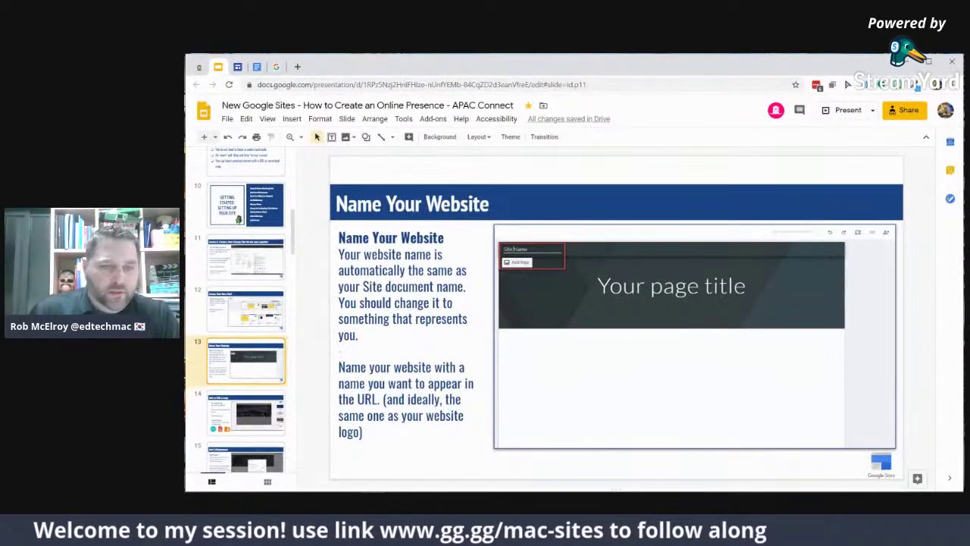
{"action": "left_click", "coordinate": [250, 387]}
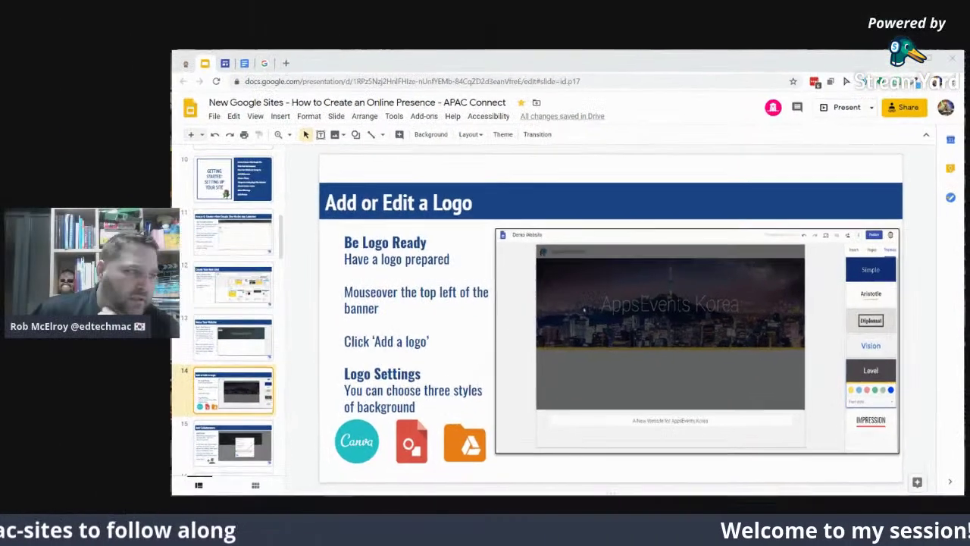
{"action": "key", "text": "Up"}
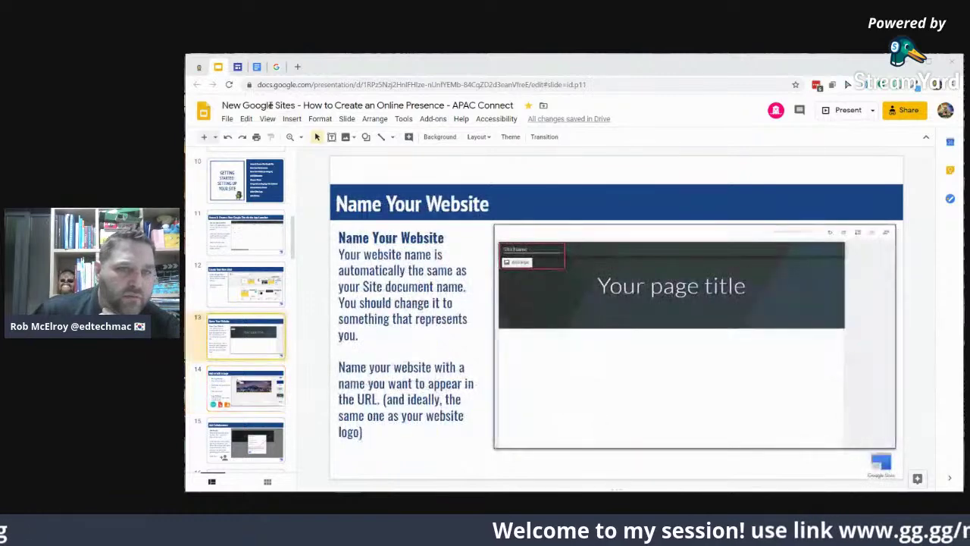
{"action": "left_click", "coordinate": [197, 68]}
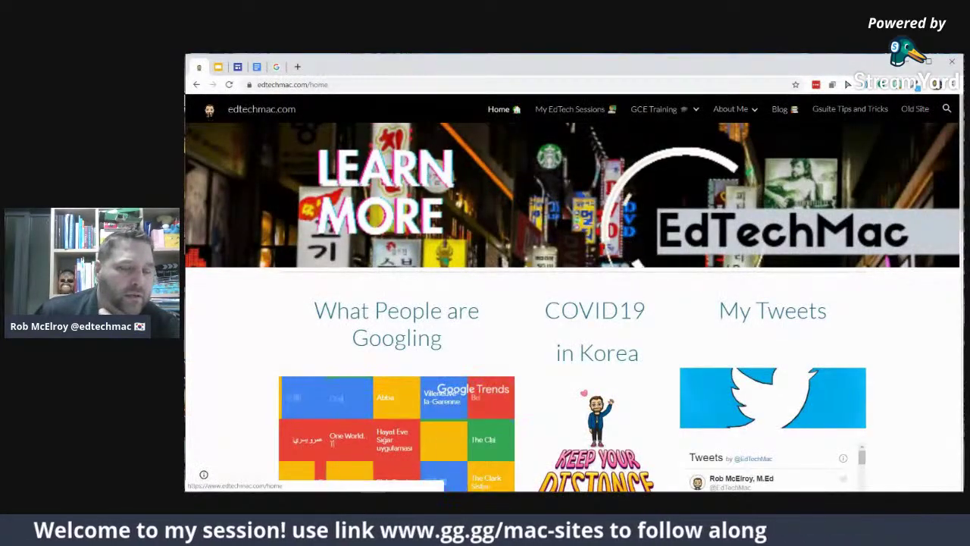
Return to the presentation and save the Bitmoji avatar holding a purple lightsaber as an image
{"action": "left_click", "coordinate": [218, 66]}
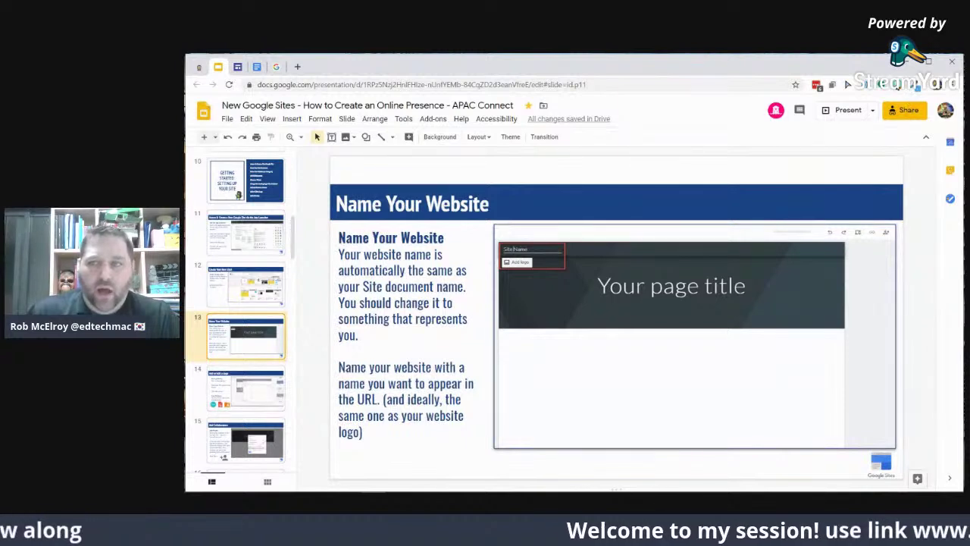
{"action": "left_click", "coordinate": [897, 85]}
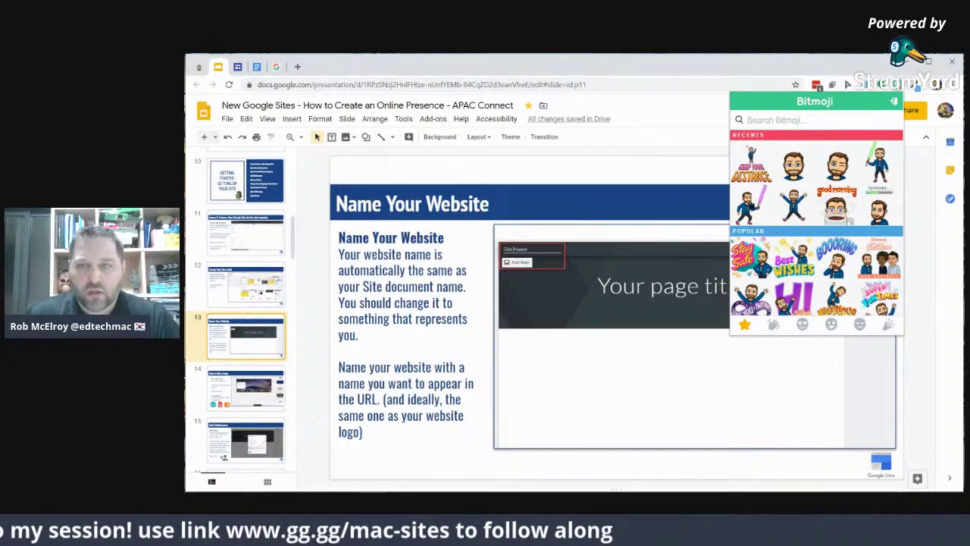
{"action": "right_click", "coordinate": [750, 202]}
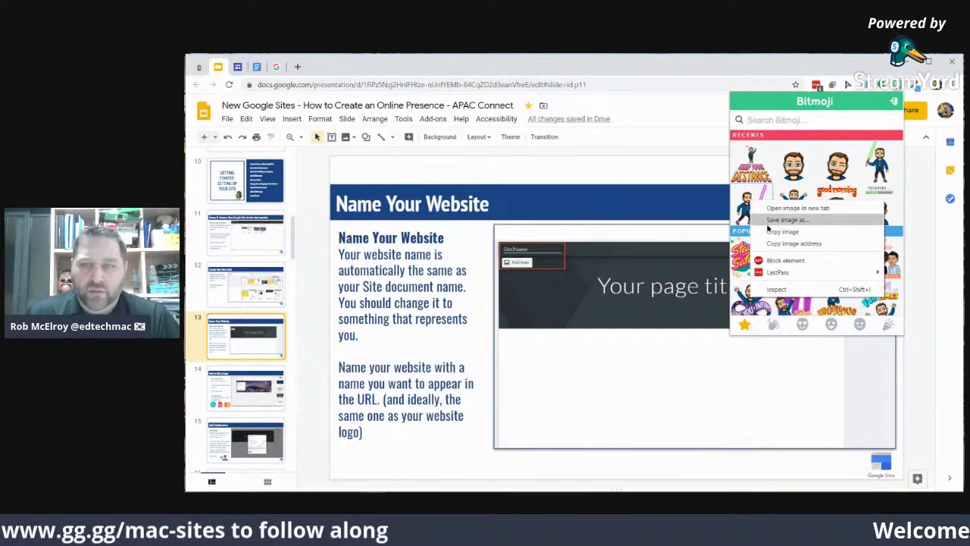
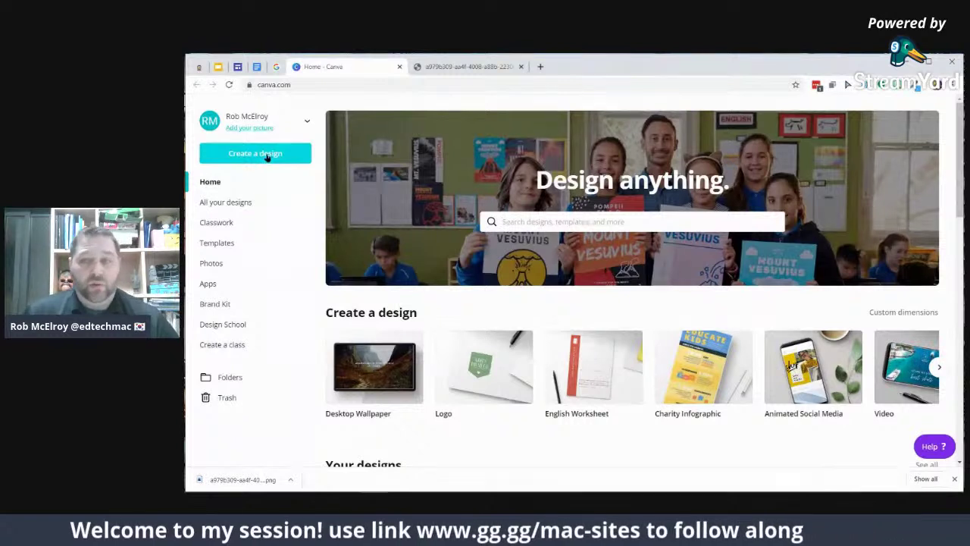
Create a new blank Logo design and browse the logo templates by category
{"action": "left_click", "coordinate": [267, 155]}
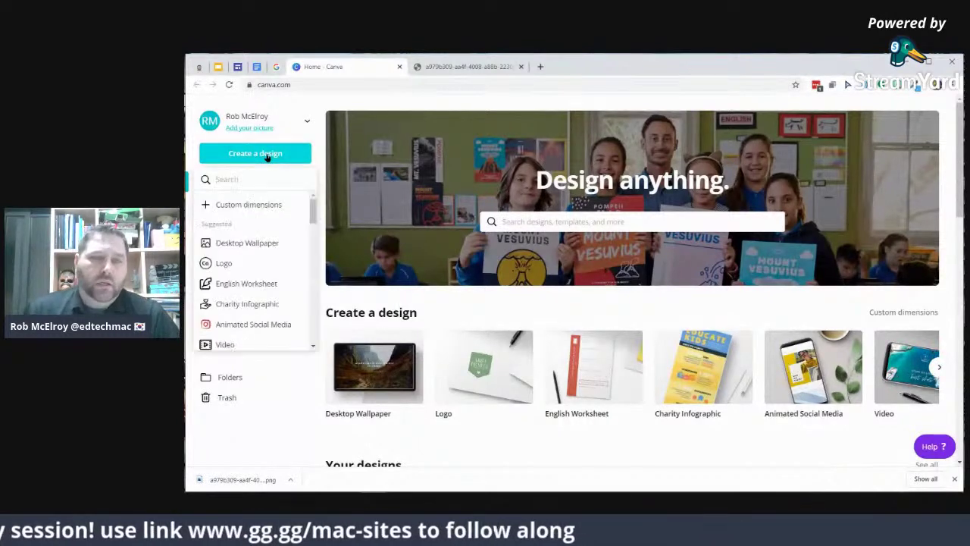
{"action": "left_click", "coordinate": [219, 264]}
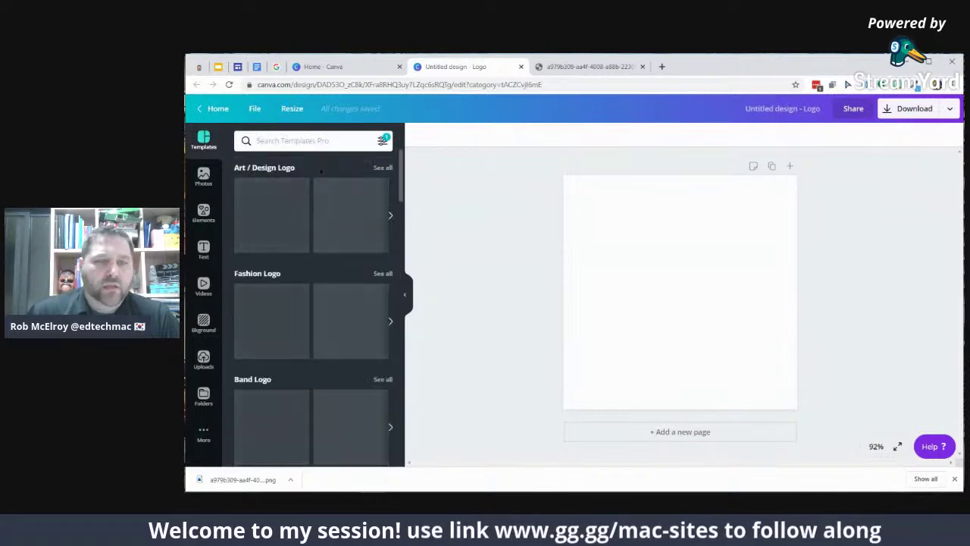
{"action": "scroll", "coordinate": [295, 302], "scroll_direction": "down", "scroll_amount": 3}
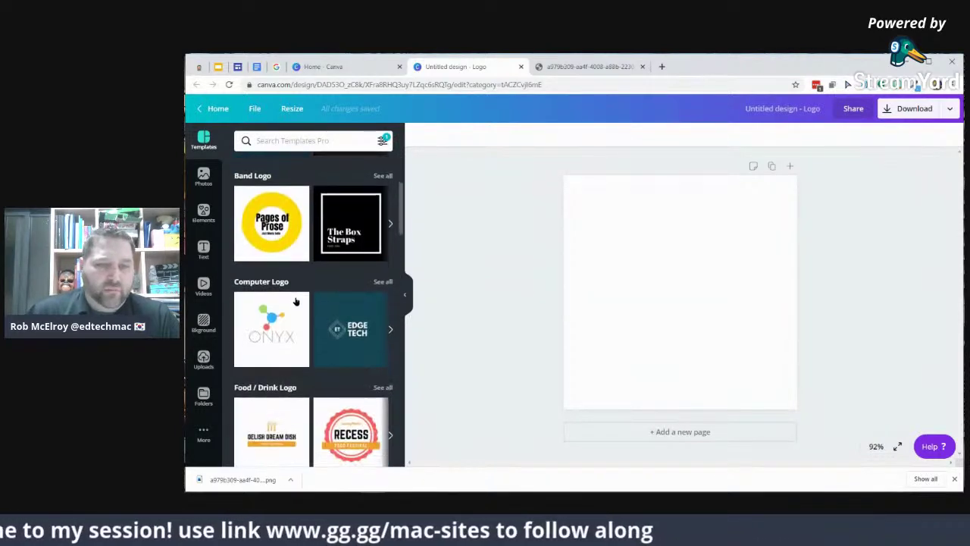
{"action": "scroll", "coordinate": [296, 304], "scroll_direction": "down", "scroll_amount": 8}
{"action": "scroll", "coordinate": [341, 303], "scroll_direction": "up", "scroll_amount": 5}
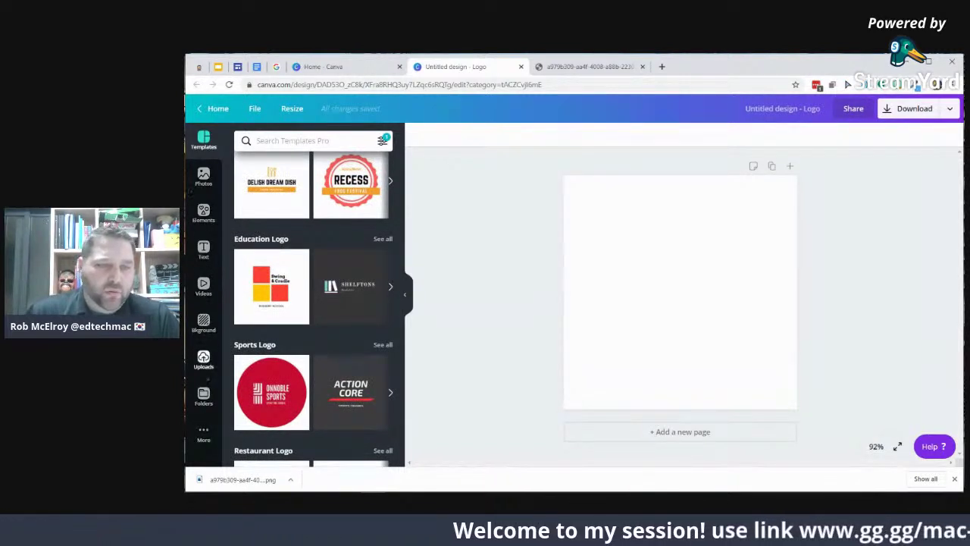
Upload the lightsaber Bitmoji image from the Desktop folder to the design's uploads
{"action": "left_click", "coordinate": [203, 214]}
{"action": "left_click", "coordinate": [203, 359]}
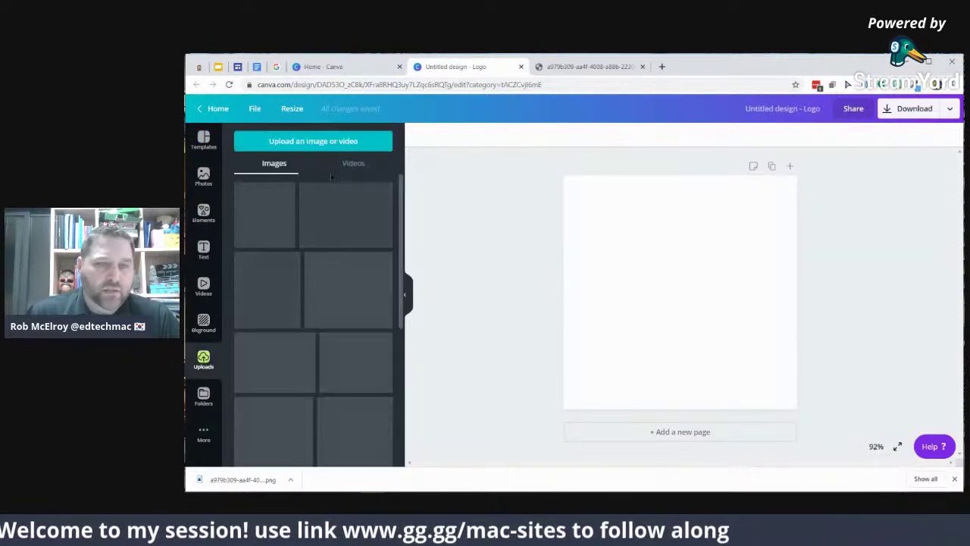
{"action": "left_click", "coordinate": [319, 142]}
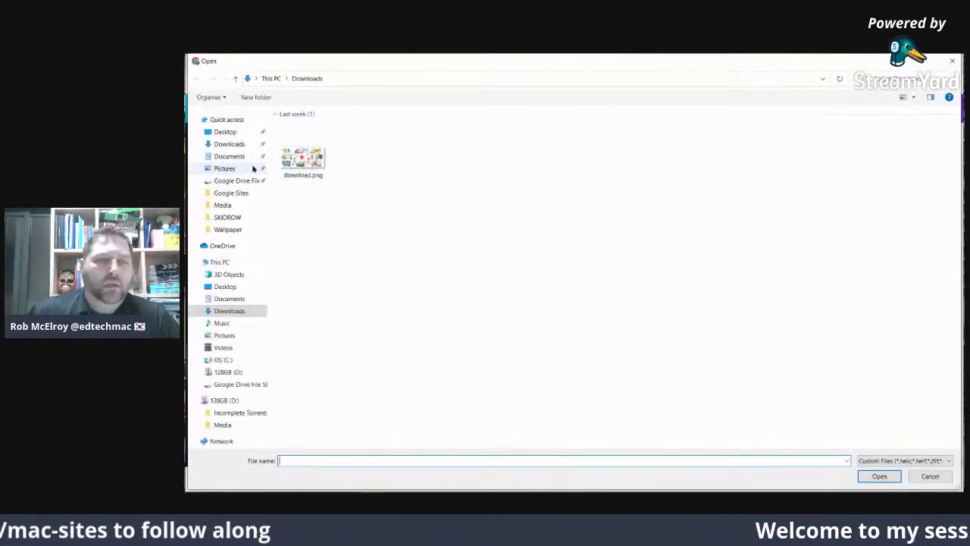
{"action": "left_click", "coordinate": [224, 132]}
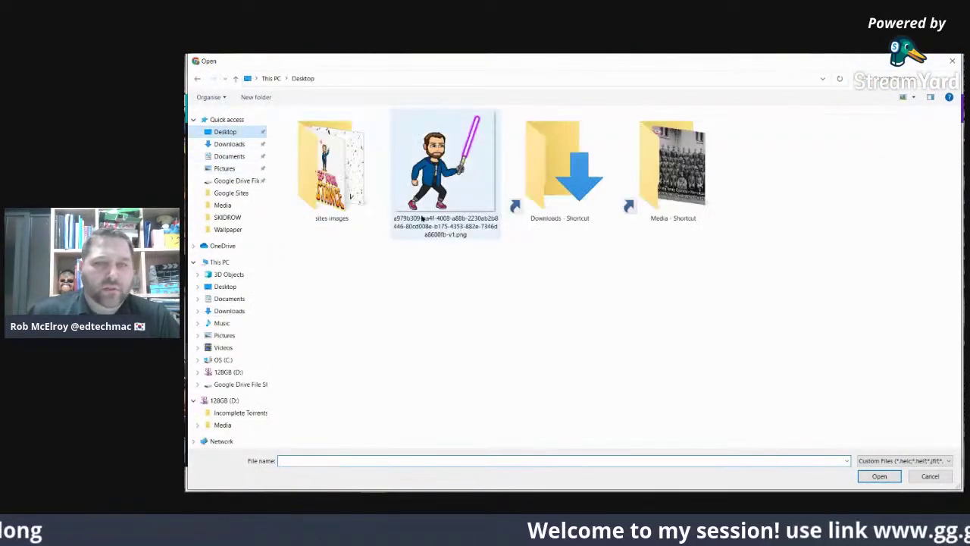
{"action": "left_click", "coordinate": [443, 167]}
{"action": "left_click", "coordinate": [881, 476]}
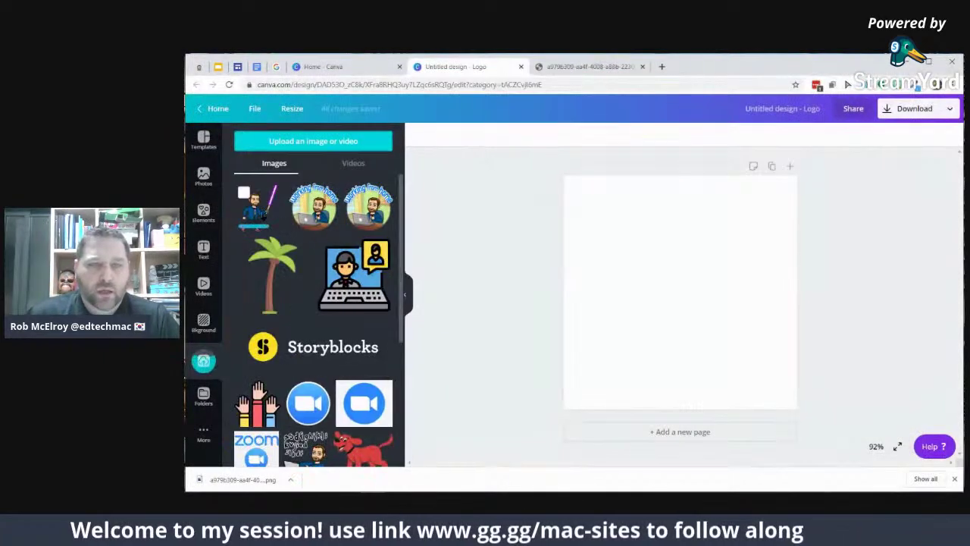
Place the uploaded lightsaber avatar on the canvas, scale it to about 320 × 320, and move it near the centre
{"action": "left_click_drag", "start_coordinate": [258, 205], "coordinate": [584, 265]}
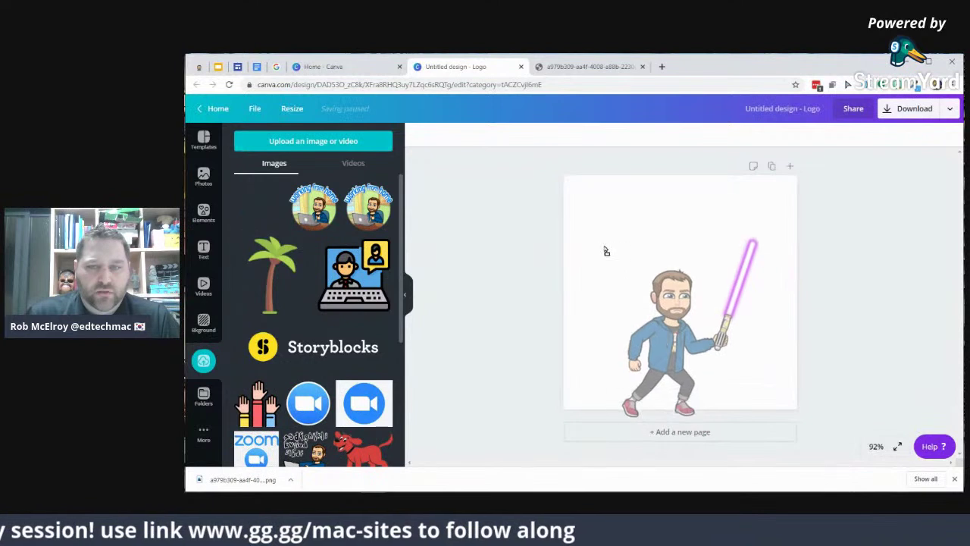
{"action": "left_click_drag", "start_coordinate": [581, 211], "coordinate": [621, 250]}
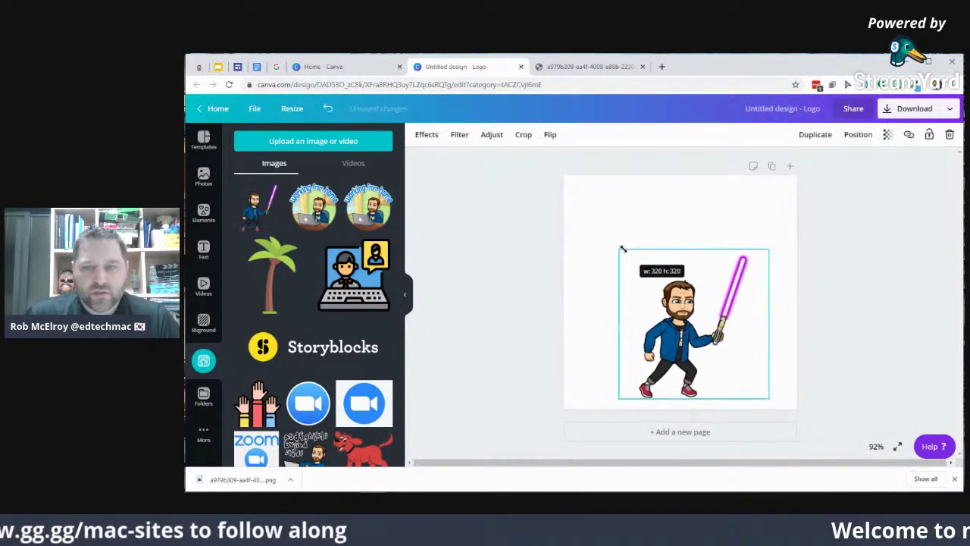
{"action": "left_click_drag", "start_coordinate": [683, 326], "coordinate": [674, 294]}
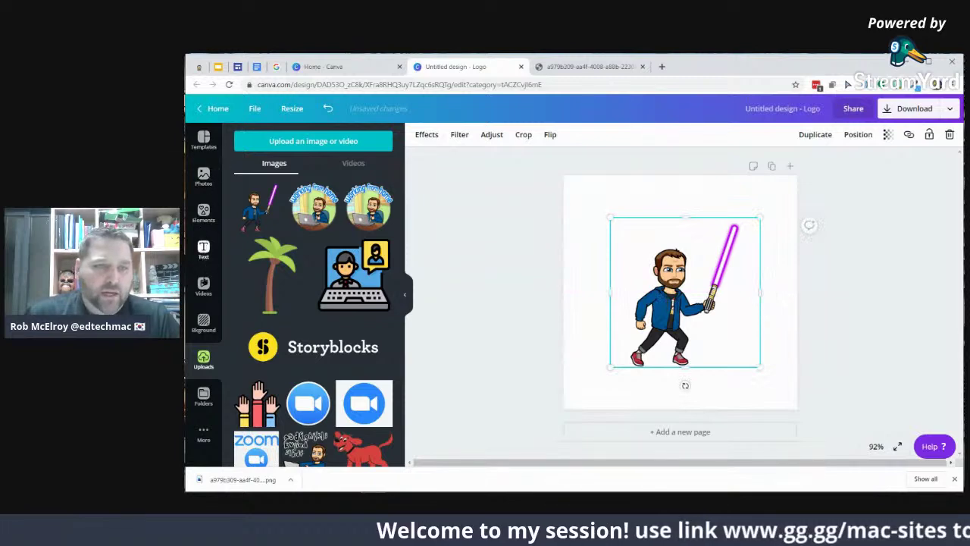
Add a circle from the recently used elements to the centre of the canvas and send it behind the avatar
{"action": "left_click", "coordinate": [203, 213]}
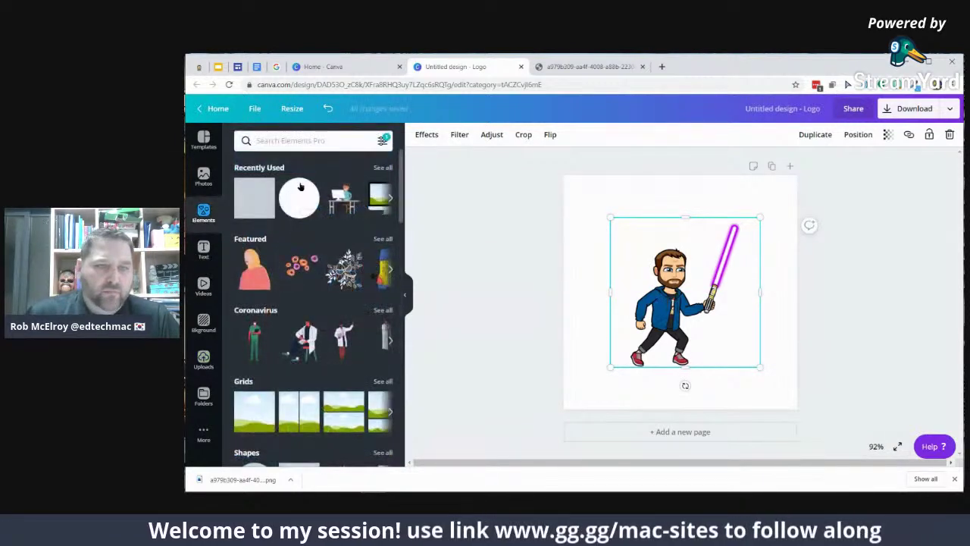
{"action": "left_click", "coordinate": [295, 194]}
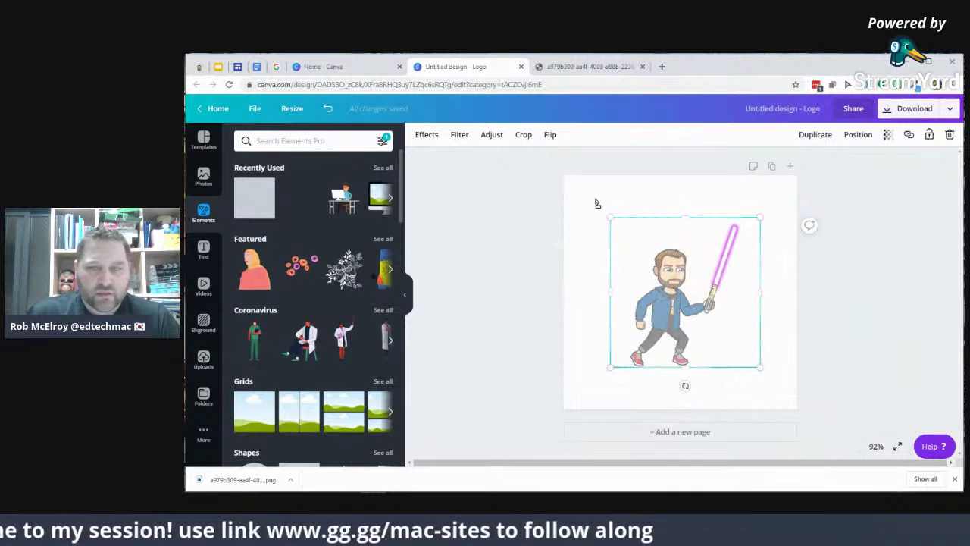
{"action": "left_click_drag", "start_coordinate": [635, 254], "coordinate": [643, 260]}
{"action": "right_click", "coordinate": [642, 260]}
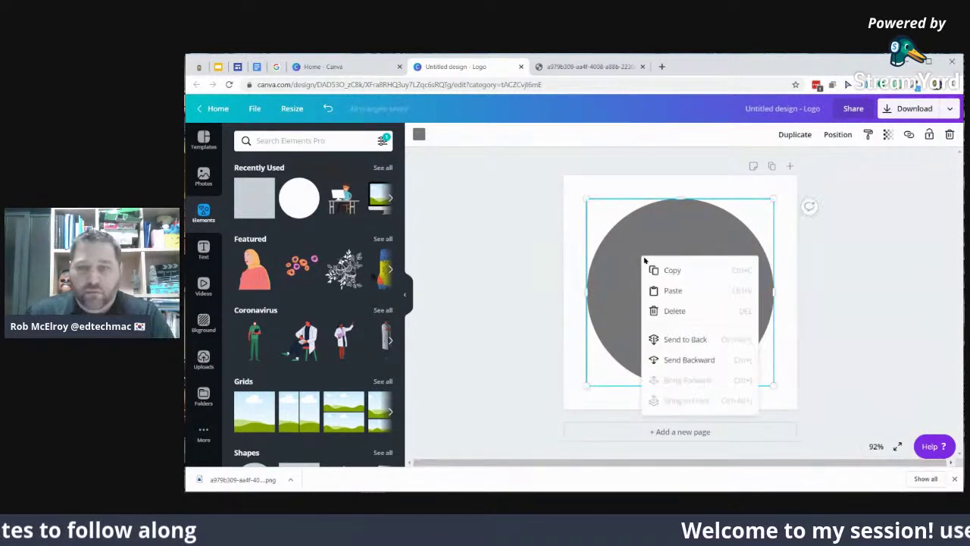
{"action": "left_click", "coordinate": [703, 341]}
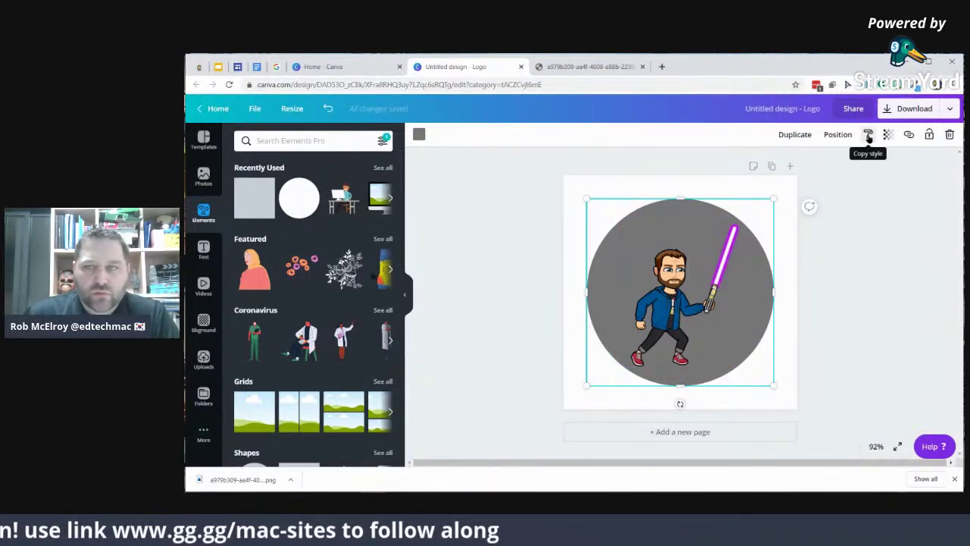
{"action": "right_click", "coordinate": [766, 289]}
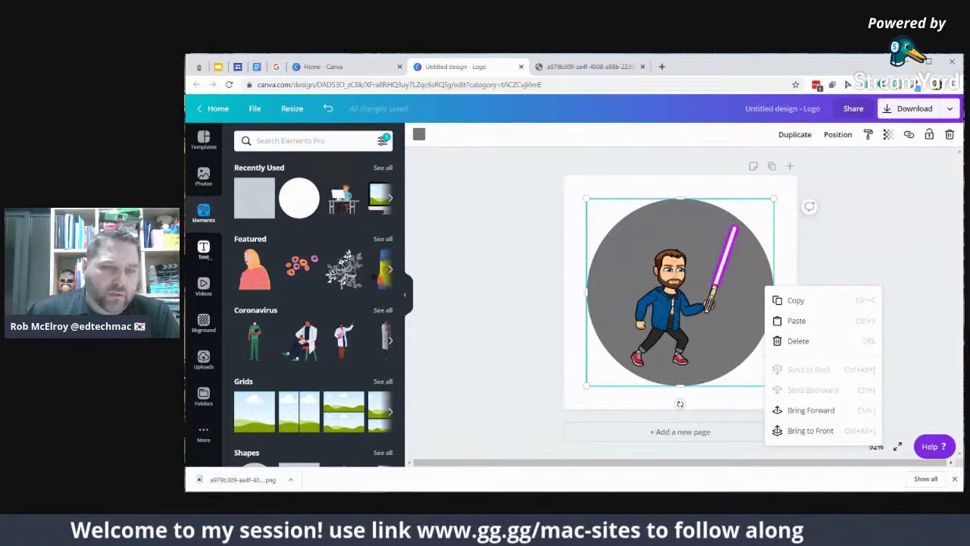
Browse the text font combinations and add the "Happy Holidays!" combination over the avatar on the canvas
{"action": "left_click", "coordinate": [203, 250]}
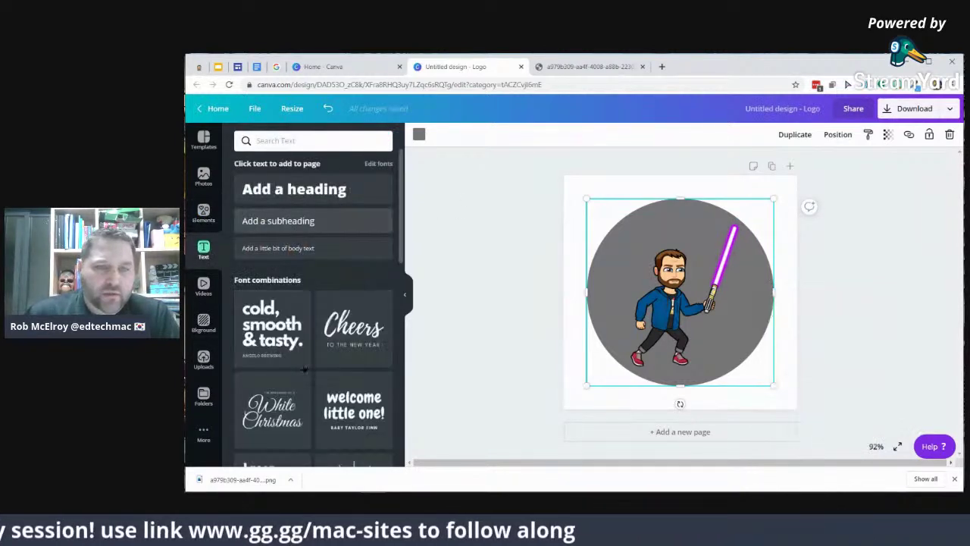
{"action": "scroll", "coordinate": [273, 265], "scroll_direction": "down", "scroll_amount": 8}
{"action": "scroll", "coordinate": [279, 314], "scroll_direction": "down", "scroll_amount": 6}
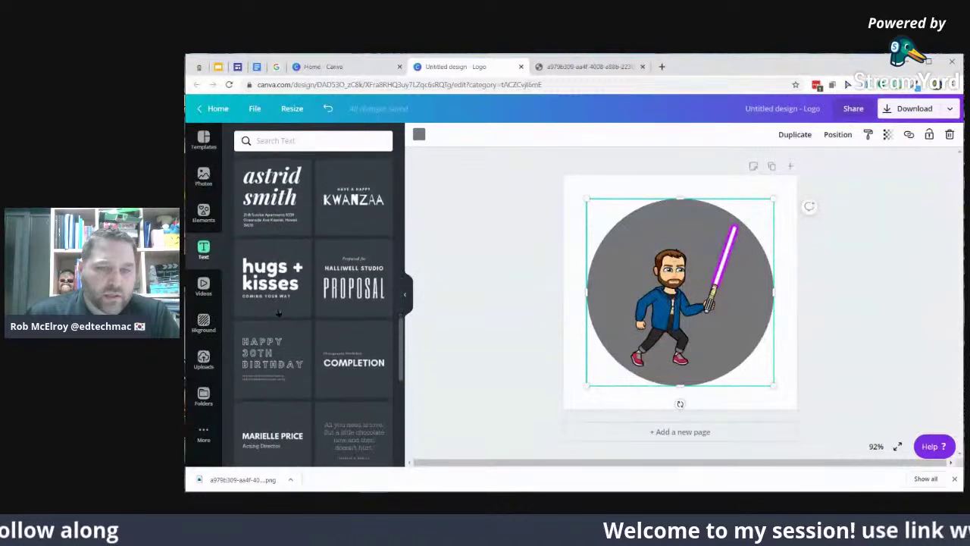
{"action": "scroll", "coordinate": [277, 304], "scroll_direction": "down", "scroll_amount": 3}
{"action": "scroll", "coordinate": [271, 272], "scroll_direction": "up", "scroll_amount": 1}
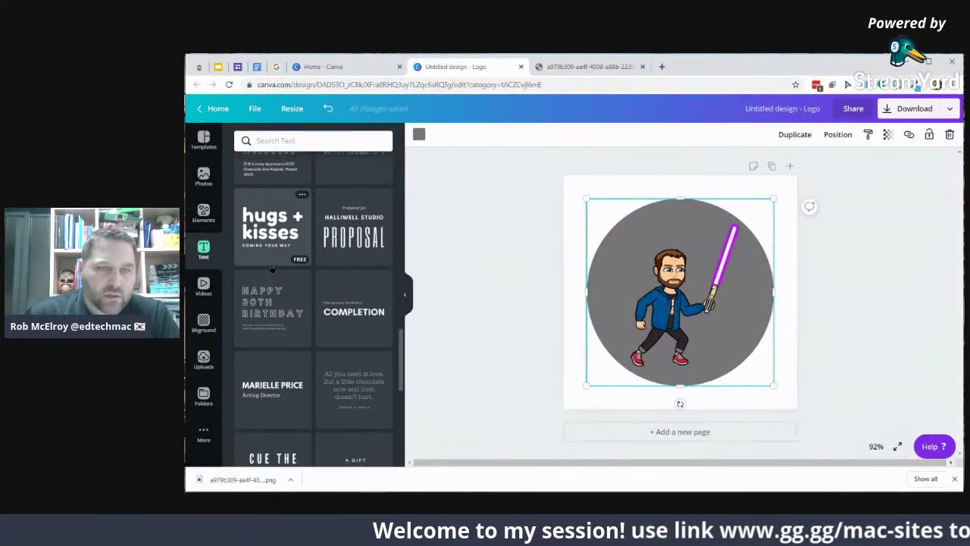
{"action": "scroll", "coordinate": [272, 269], "scroll_direction": "down", "scroll_amount": 6}
{"action": "scroll", "coordinate": [271, 270], "scroll_direction": "down", "scroll_amount": 10}
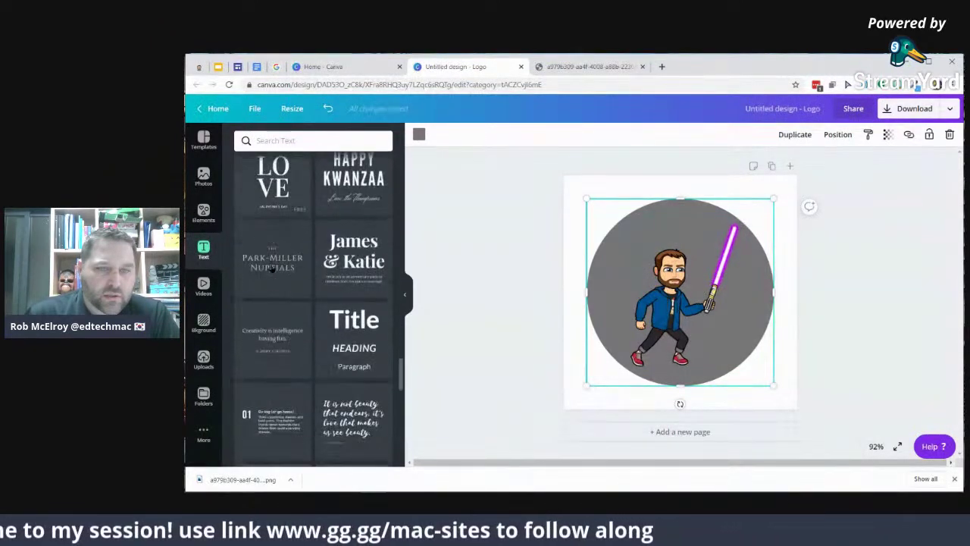
{"action": "scroll", "coordinate": [272, 269], "scroll_direction": "down", "scroll_amount": 6}
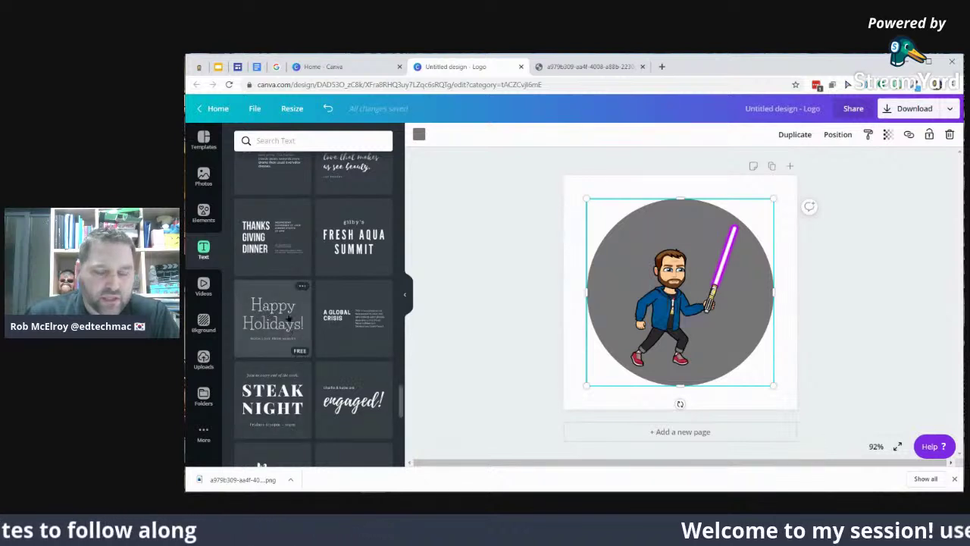
{"action": "left_click_drag", "start_coordinate": [288, 318], "coordinate": [616, 297]}
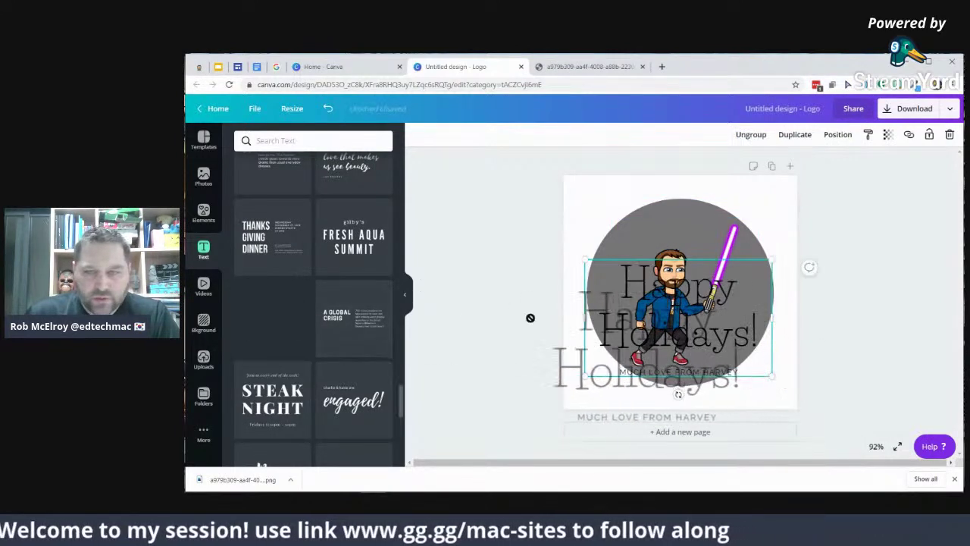
Delete the small tagline from the added text combination and replace its heading with "EdTechMac"
{"action": "left_click", "coordinate": [667, 311]}
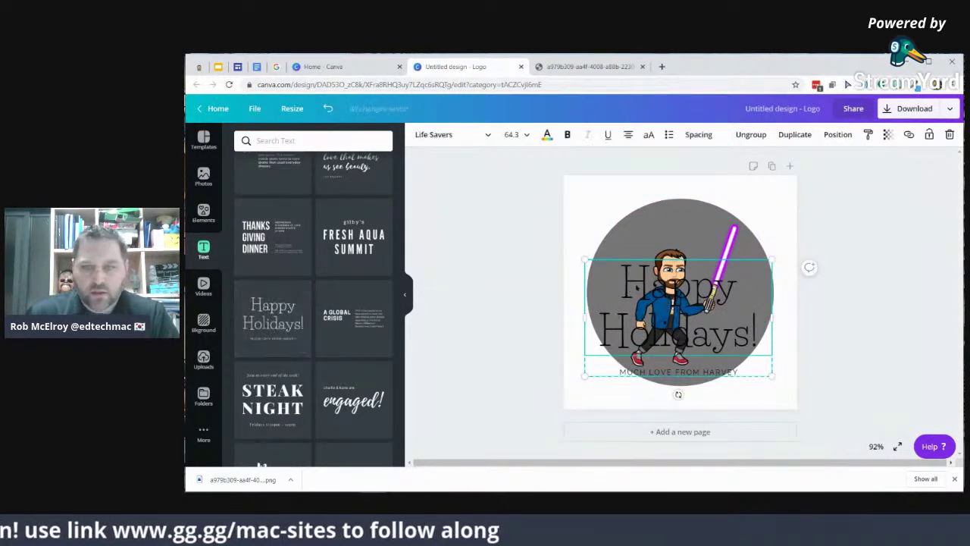
{"action": "left_click", "coordinate": [669, 372]}
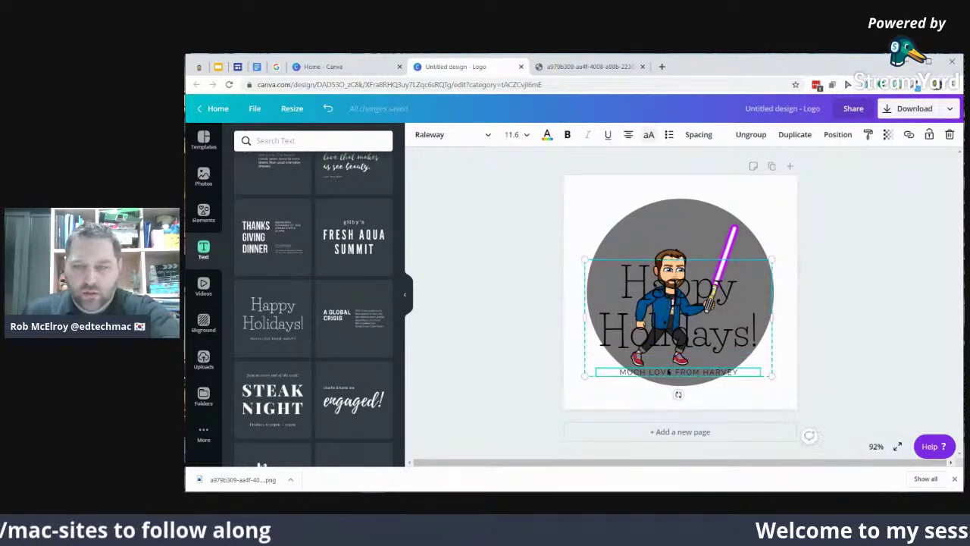
{"action": "key", "text": "Delete"}
{"action": "double_click", "coordinate": [675, 331]}
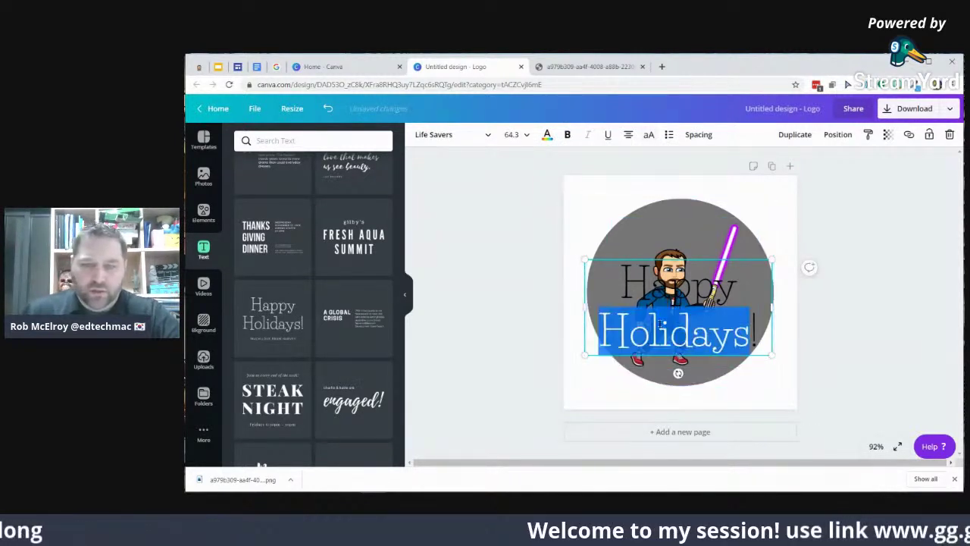
{"action": "key", "text": "ctrl+a"}
{"action": "type", "text": "EdTe"}
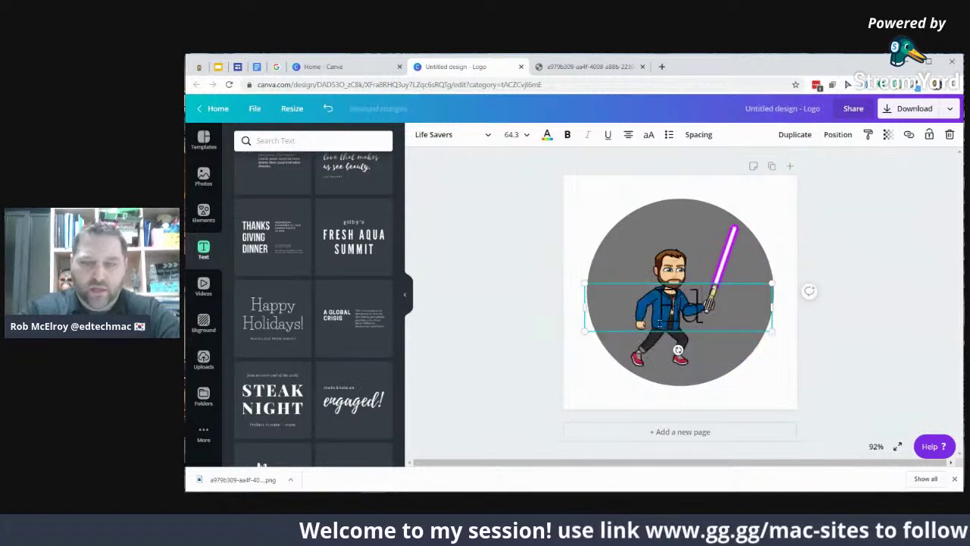
{"action": "type", "text": "ch"}
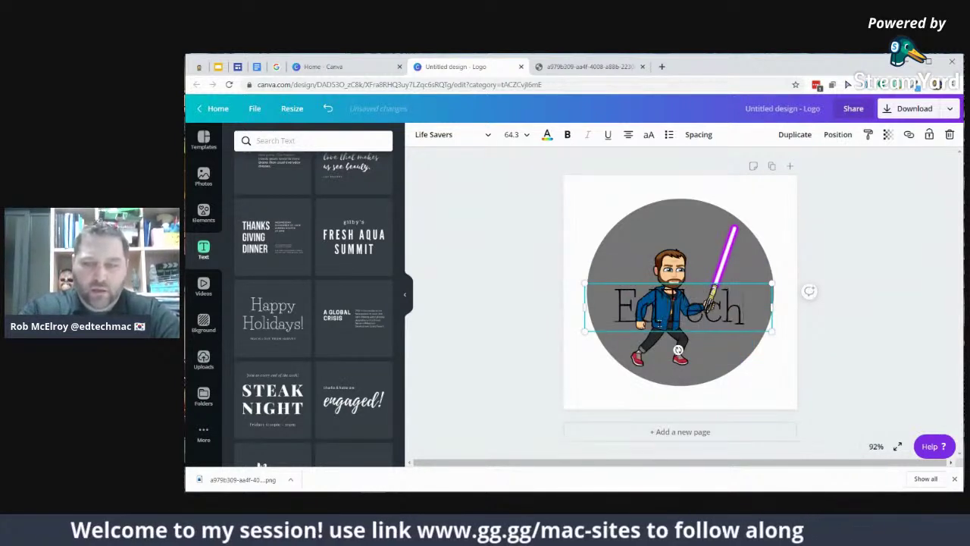
{"action": "type", "text": "Mac"}
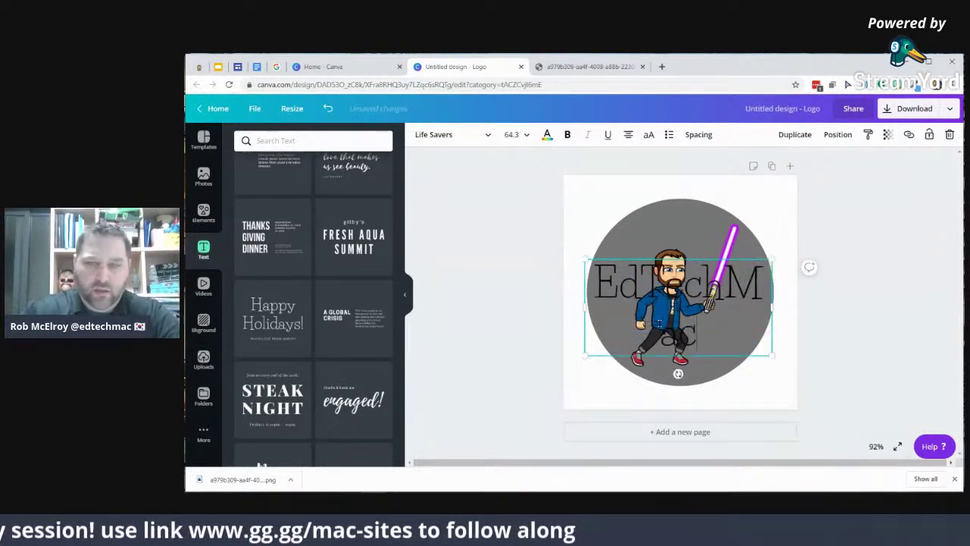
Set the font size of the EdTechMac text to 48
{"action": "key", "text": "ctrl+a"}
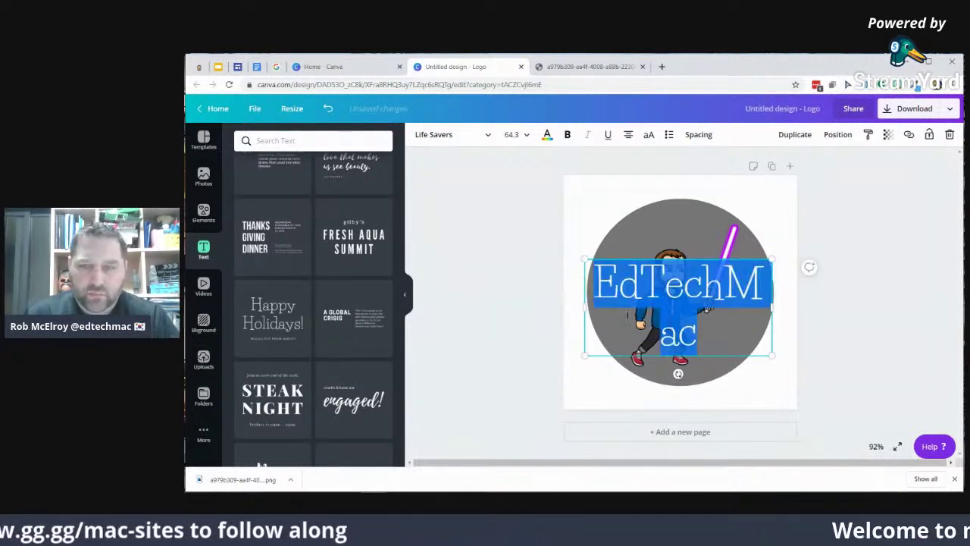
{"action": "left_click", "coordinate": [513, 134]}
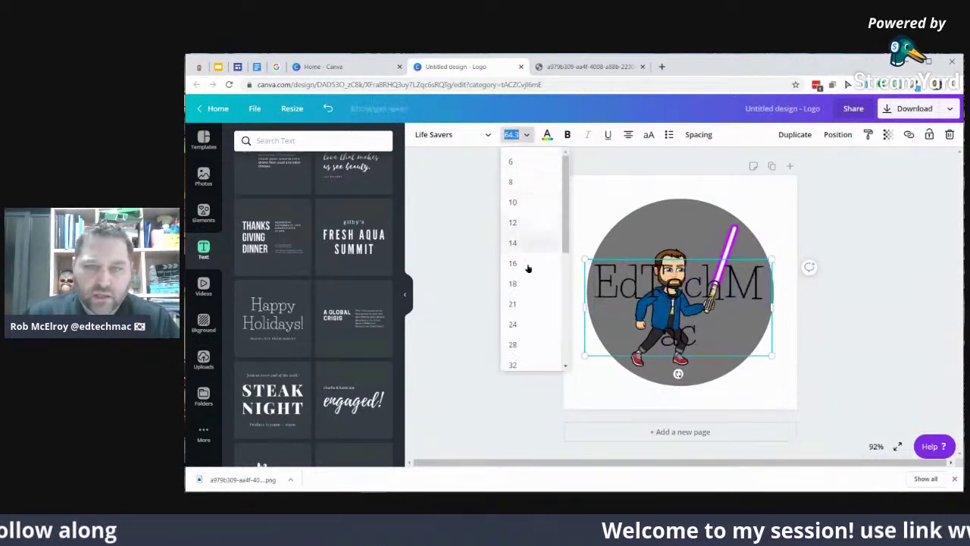
{"action": "scroll", "coordinate": [521, 348], "scroll_direction": "down", "scroll_amount": 3}
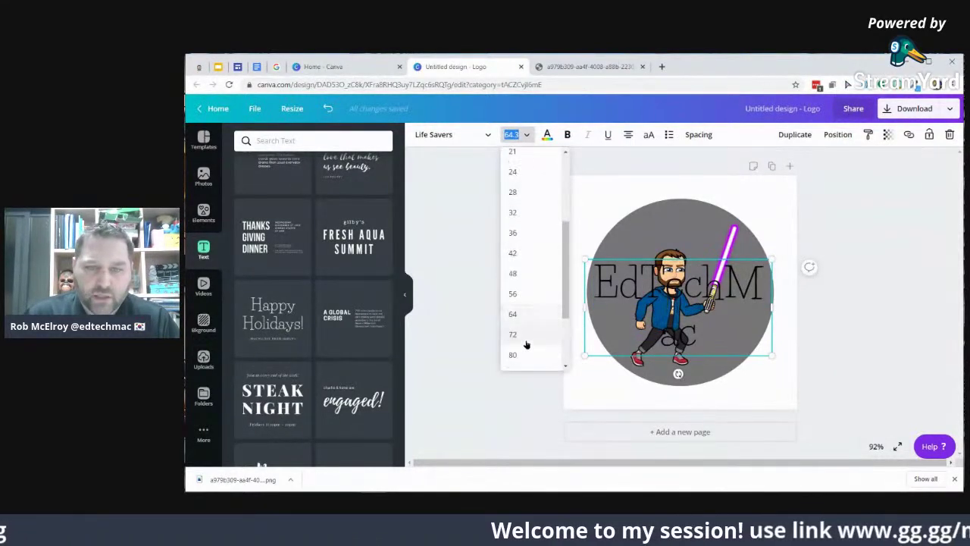
{"action": "left_click", "coordinate": [526, 278]}
Sample the purple #AD23D6 from the lightsaber with the page colour picker and apply it to the EdTechMac text
{"action": "left_click", "coordinate": [546, 134]}
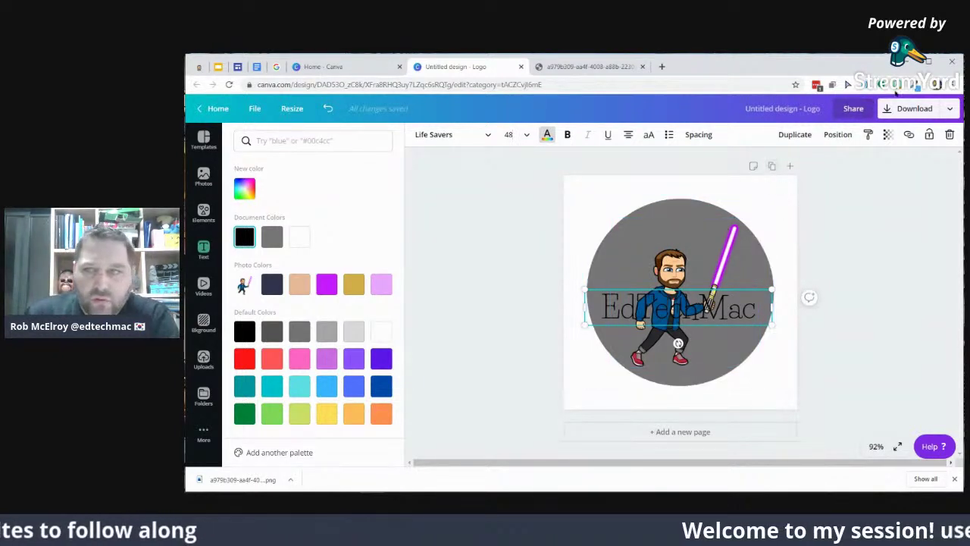
{"action": "left_click", "coordinate": [916, 85]}
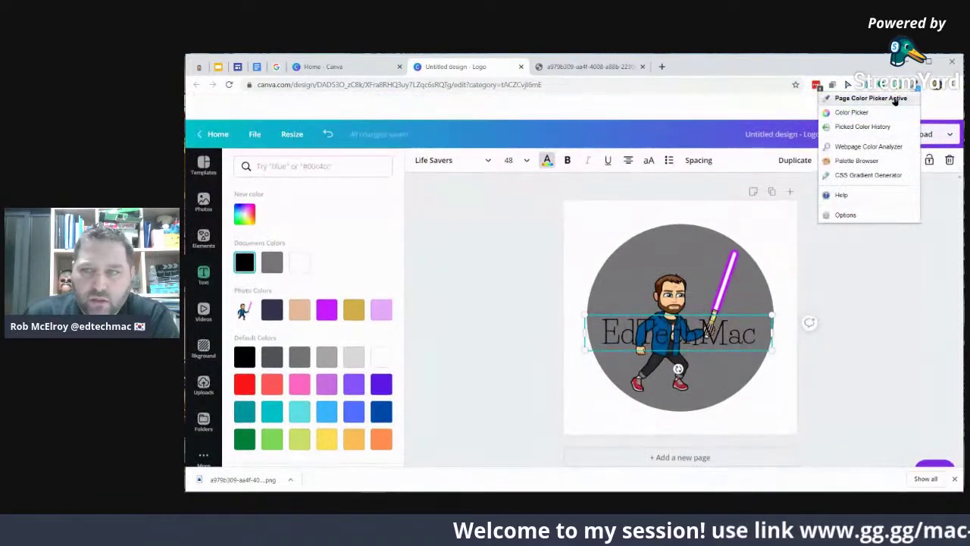
{"action": "left_click", "coordinate": [871, 98]}
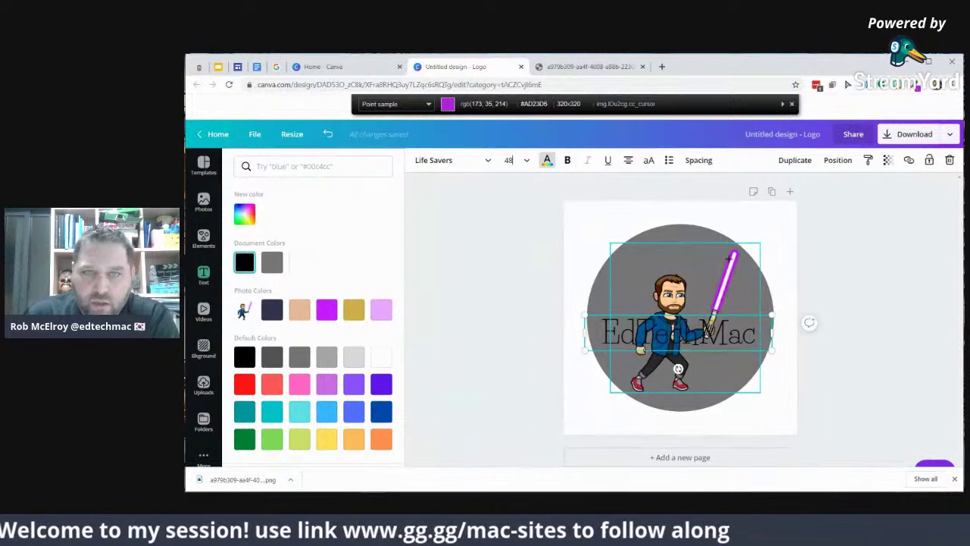
{"action": "left_click", "coordinate": [731, 258]}
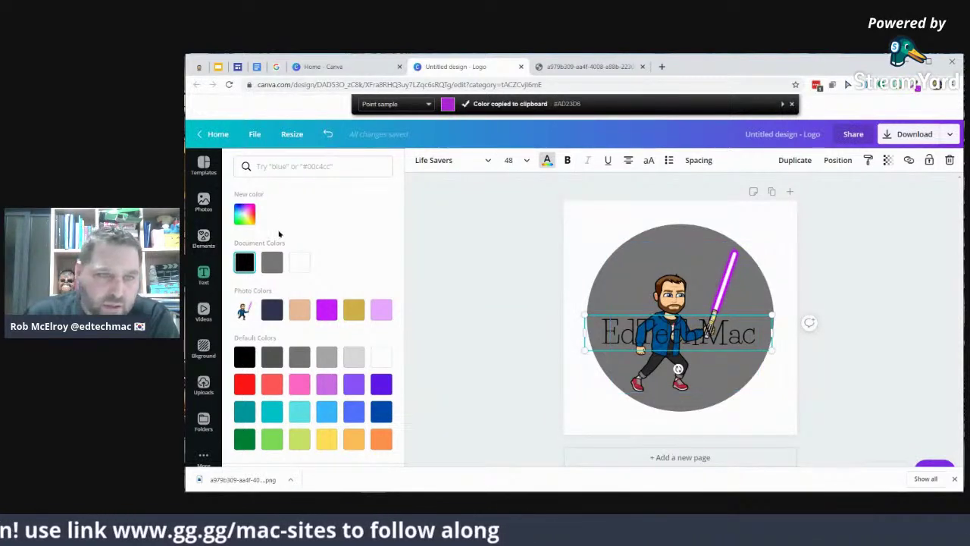
{"action": "left_click", "coordinate": [247, 187]}
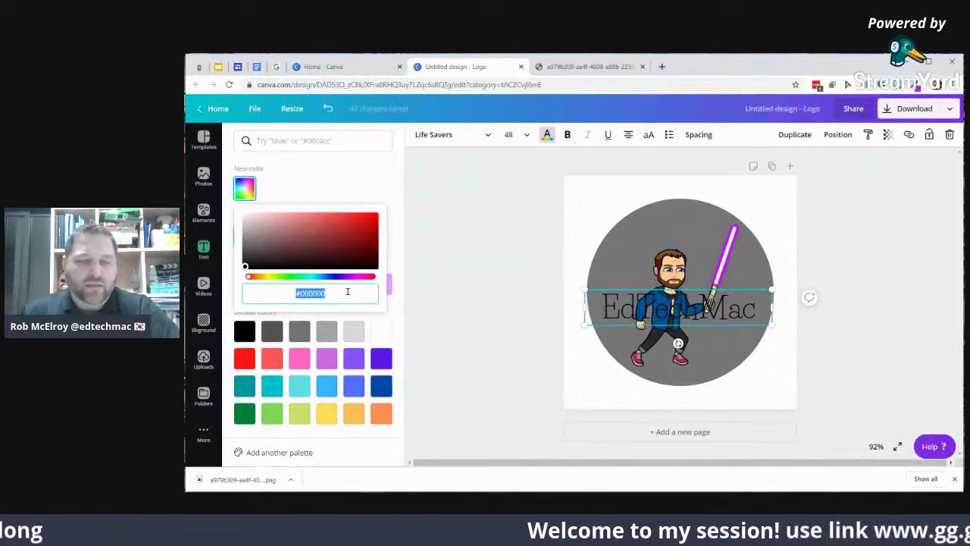
{"action": "key", "text": "ctrl+v"}
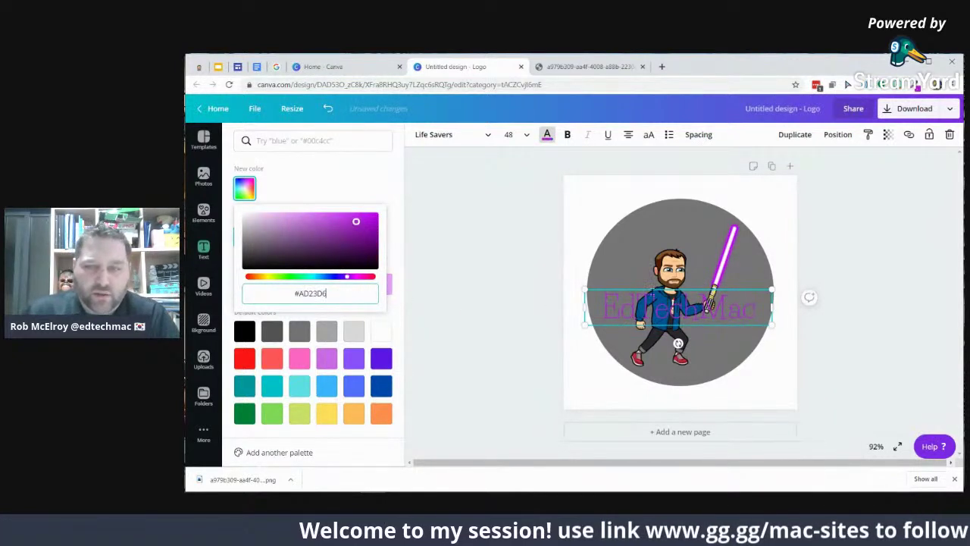
{"action": "left_click", "coordinate": [618, 374]}
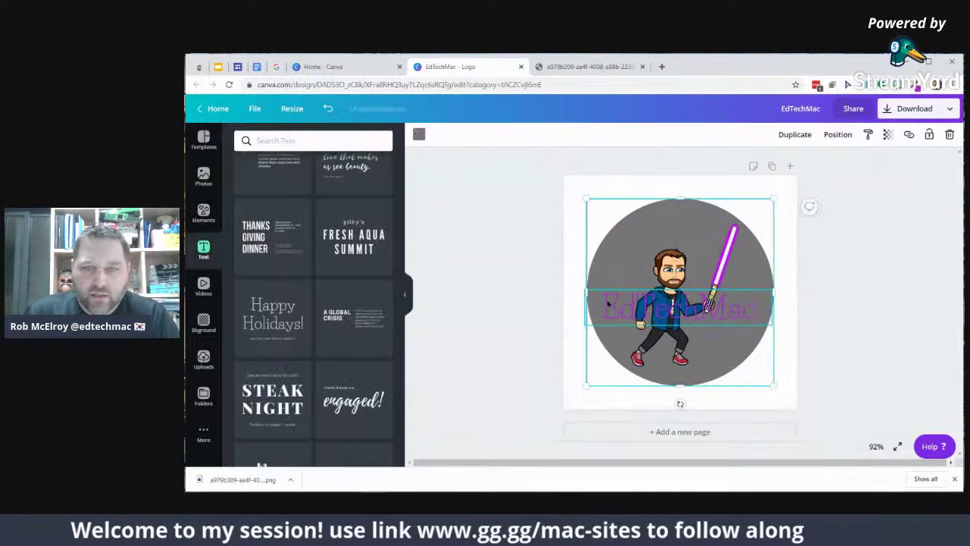
Move the EdTechMac text to the bottom of the canvas and shift the avatar and grey circle up above it
{"action": "left_click_drag", "start_coordinate": [630, 294], "coordinate": [634, 374]}
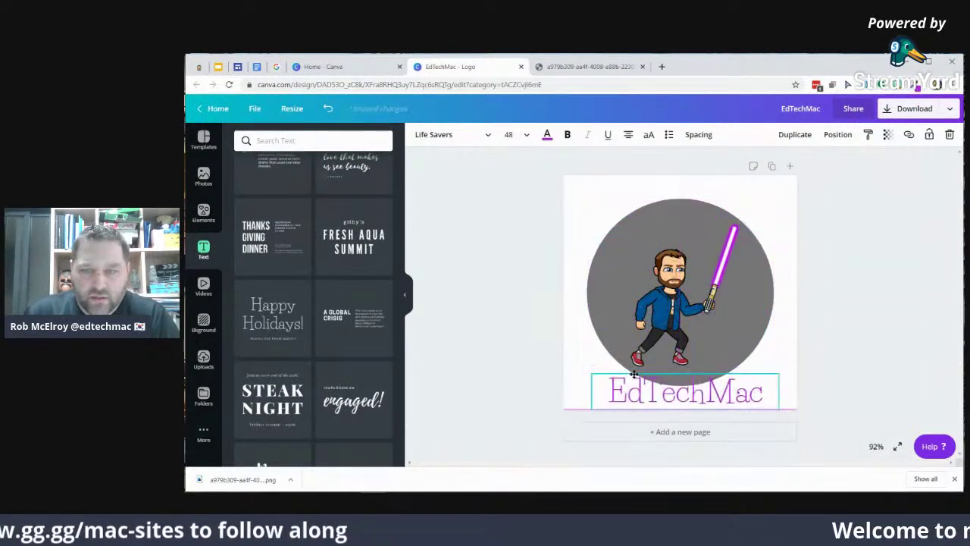
{"action": "left_click", "coordinate": [593, 275]}
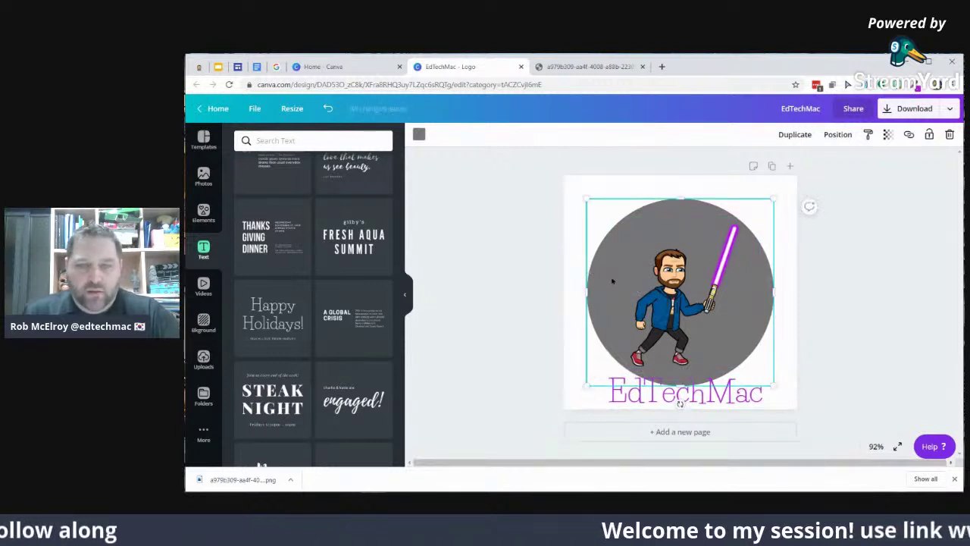
{"action": "left_click_drag", "start_coordinate": [644, 290], "coordinate": [642, 270]}
{"action": "left_click", "coordinate": [597, 296]}
{"action": "left_click_drag", "start_coordinate": [597, 295], "coordinate": [596, 281]}
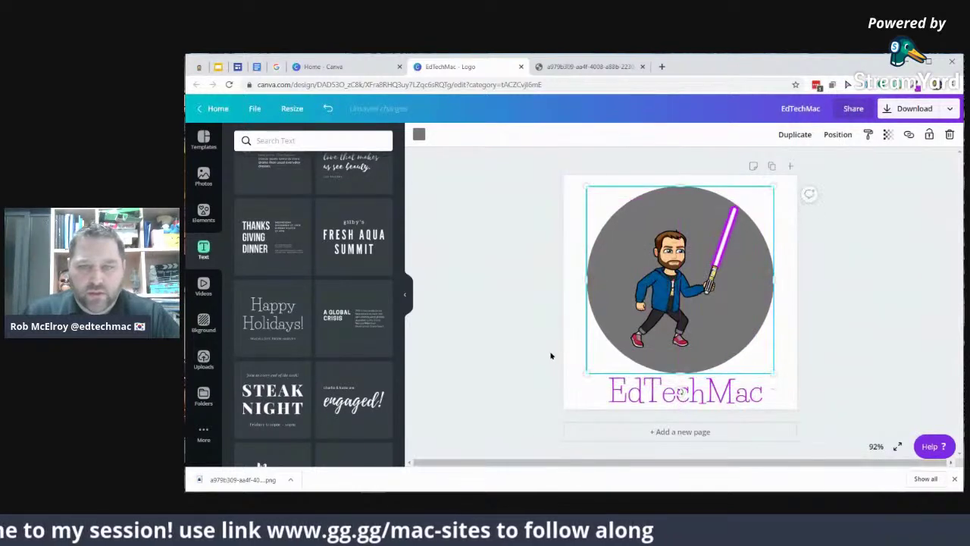
{"action": "left_click", "coordinate": [494, 355]}
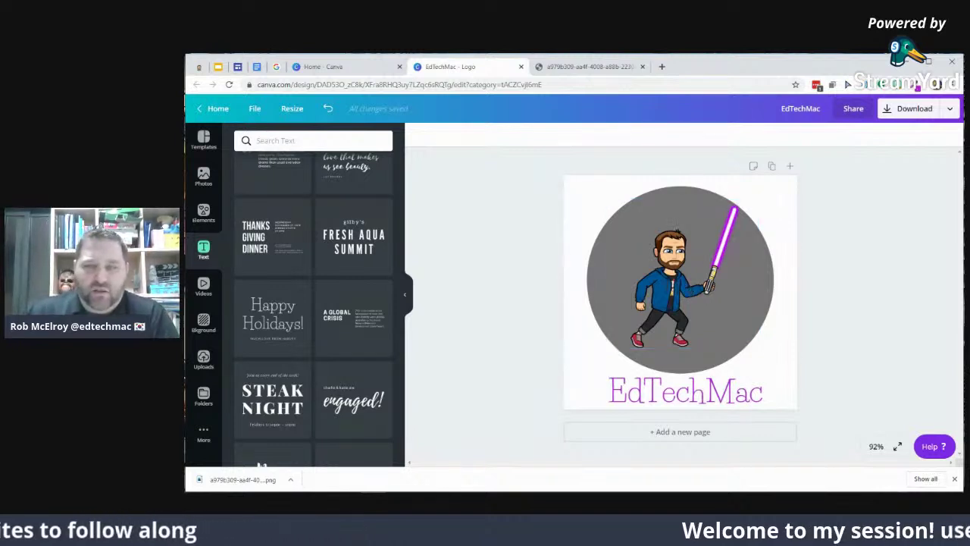
{"action": "left_click_drag", "start_coordinate": [696, 278], "coordinate": [692, 284]}
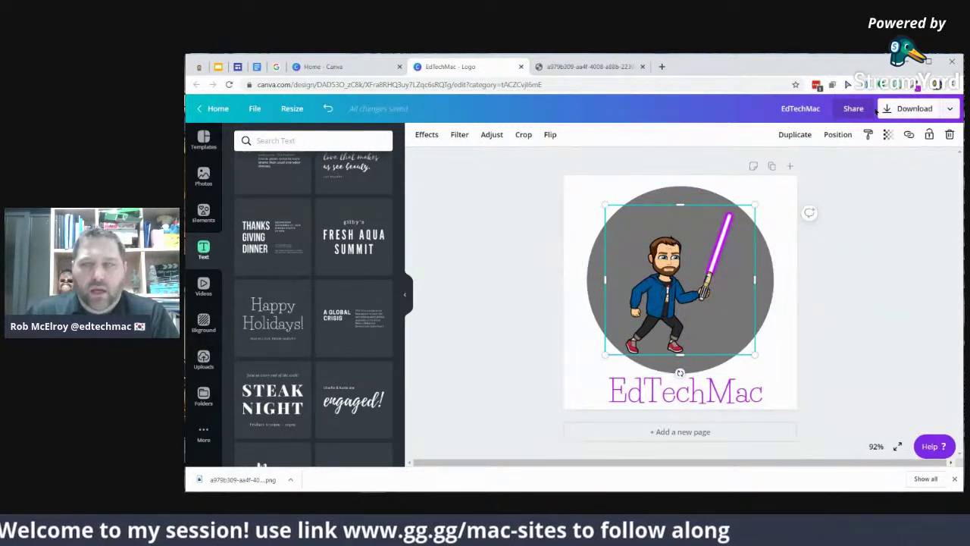
Download the logo as a PNG with a transparent background and dismiss the published-design message
{"action": "left_click", "coordinate": [944, 111]}
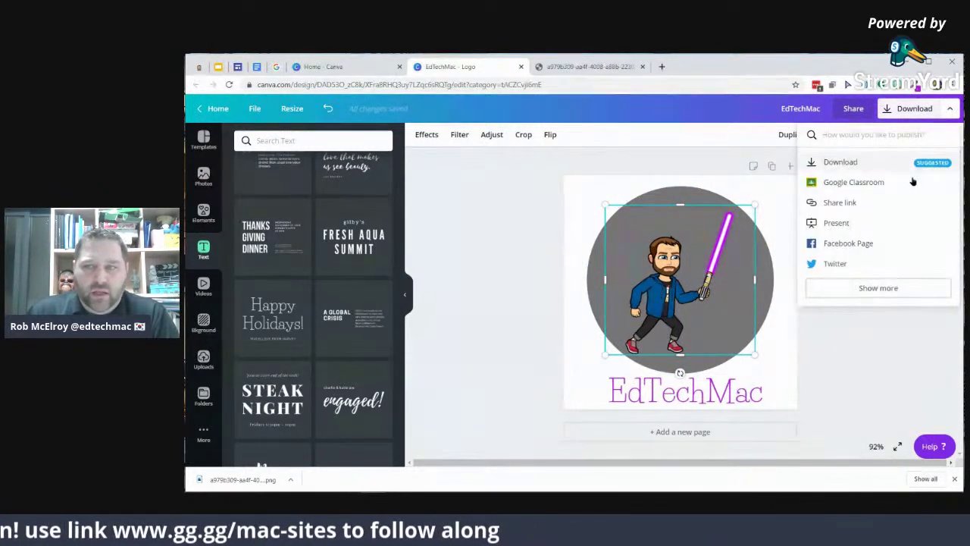
{"action": "left_click", "coordinate": [909, 112]}
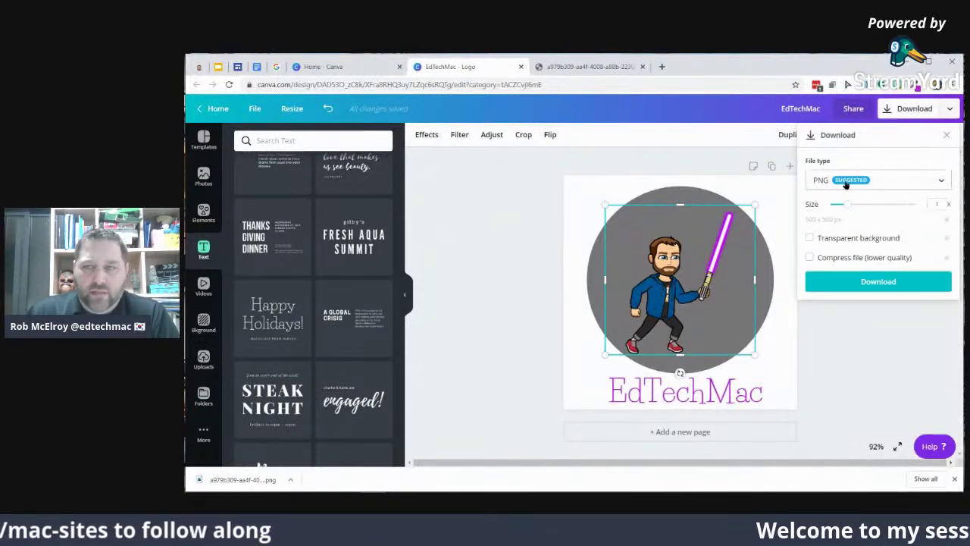
{"action": "left_click", "coordinate": [810, 239]}
{"action": "left_click", "coordinate": [854, 282]}
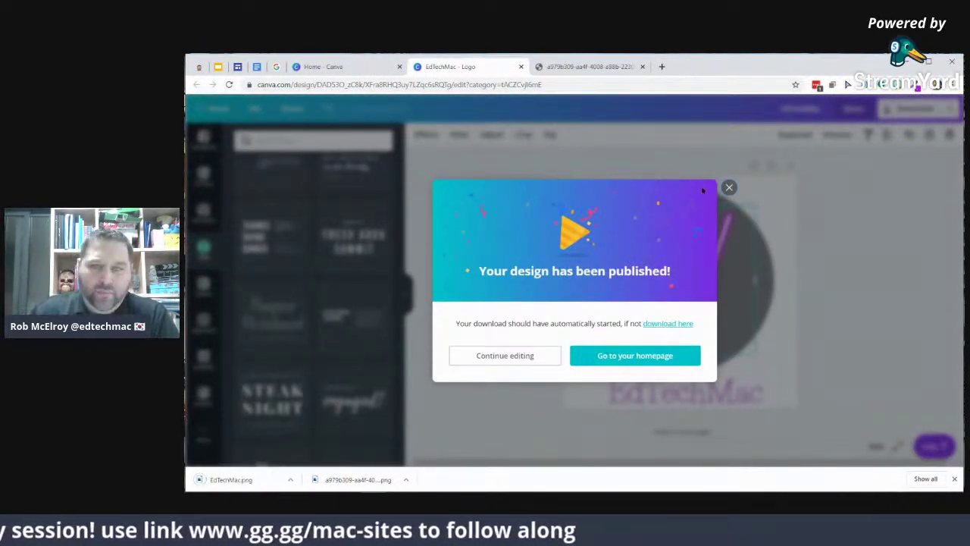
{"action": "left_click", "coordinate": [728, 188]}
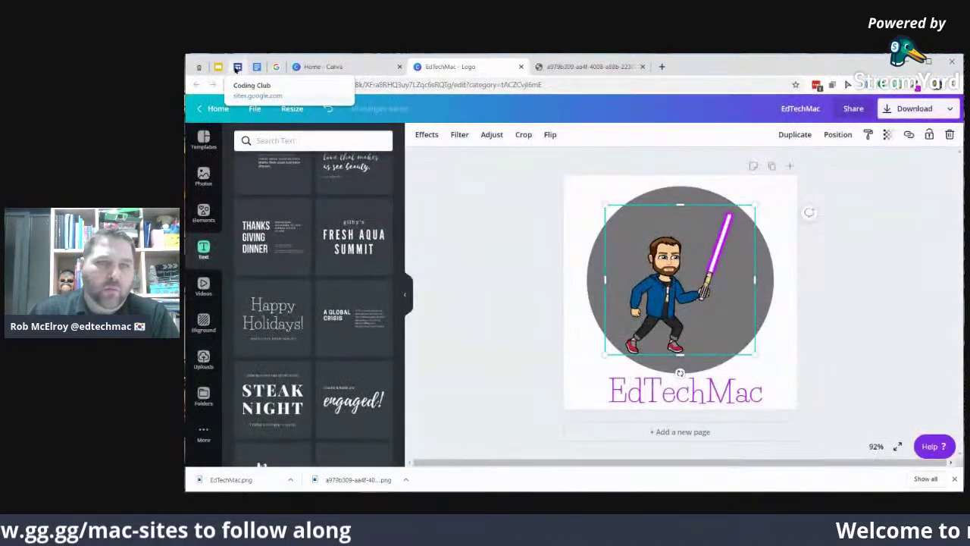
Switch to the Coding club website in Google Sites and upload EdTechMac.png from the Downloads folder as the site logo
{"action": "left_click", "coordinate": [237, 67]}
{"action": "mouse_move", "coordinate": [222, 154]}
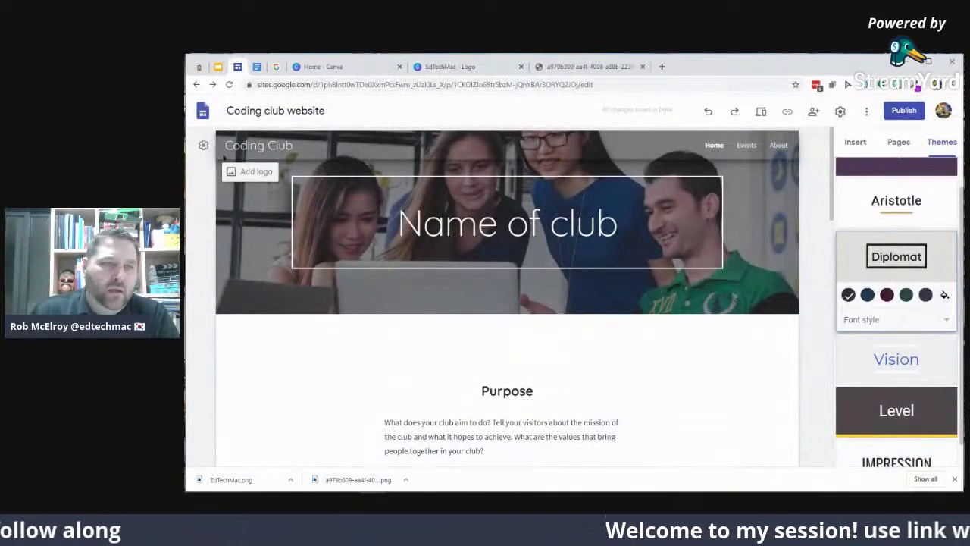
{"action": "left_click", "coordinate": [251, 172]}
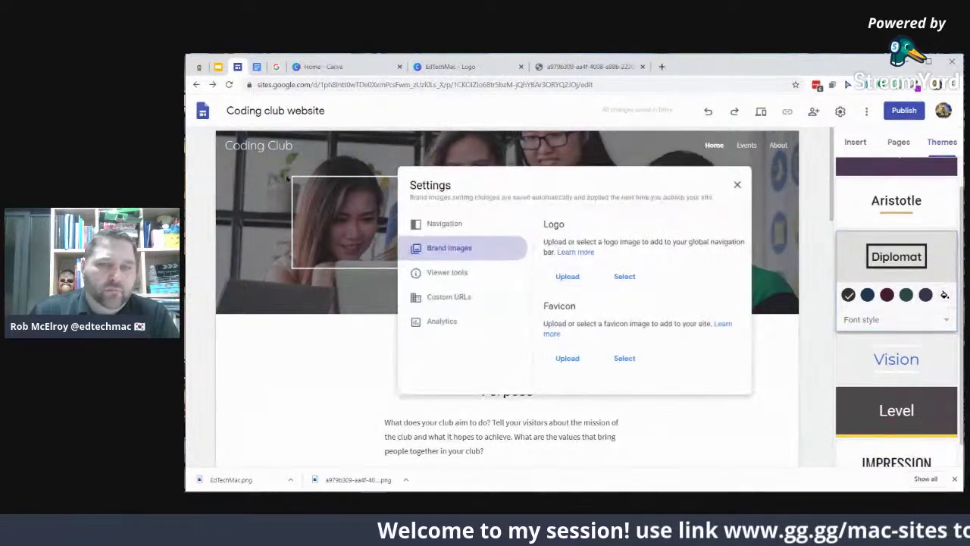
{"action": "left_click", "coordinate": [567, 277]}
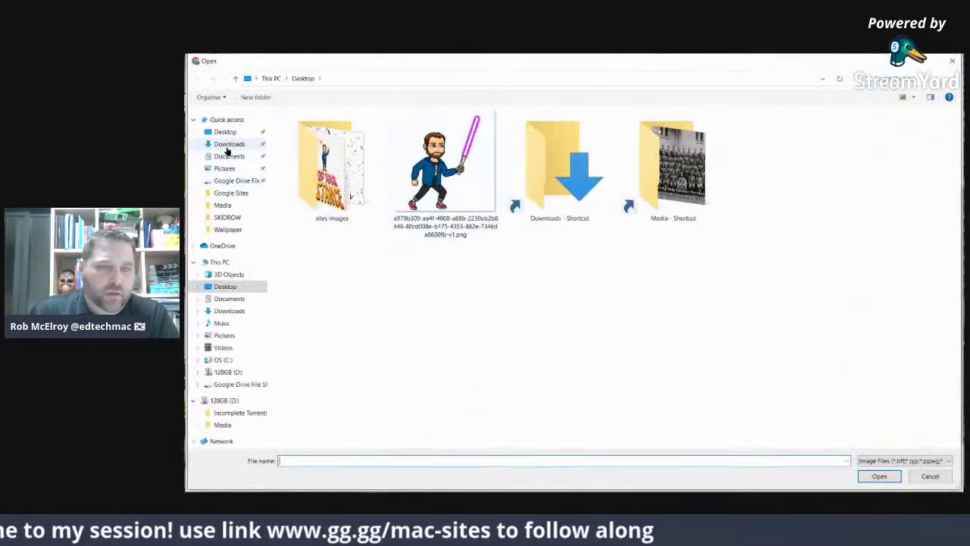
{"action": "left_click", "coordinate": [228, 144]}
{"action": "left_click", "coordinate": [302, 148]}
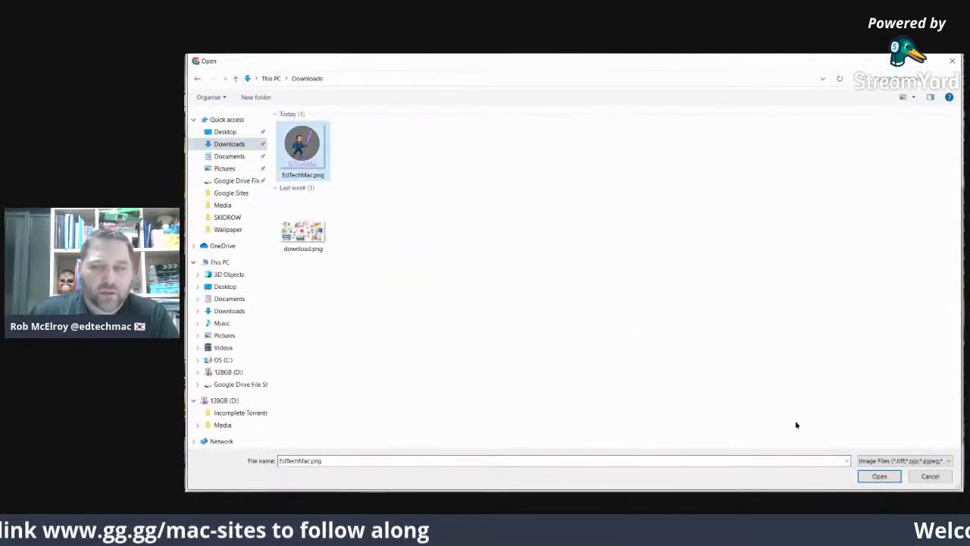
{"action": "left_click", "coordinate": [880, 476]}
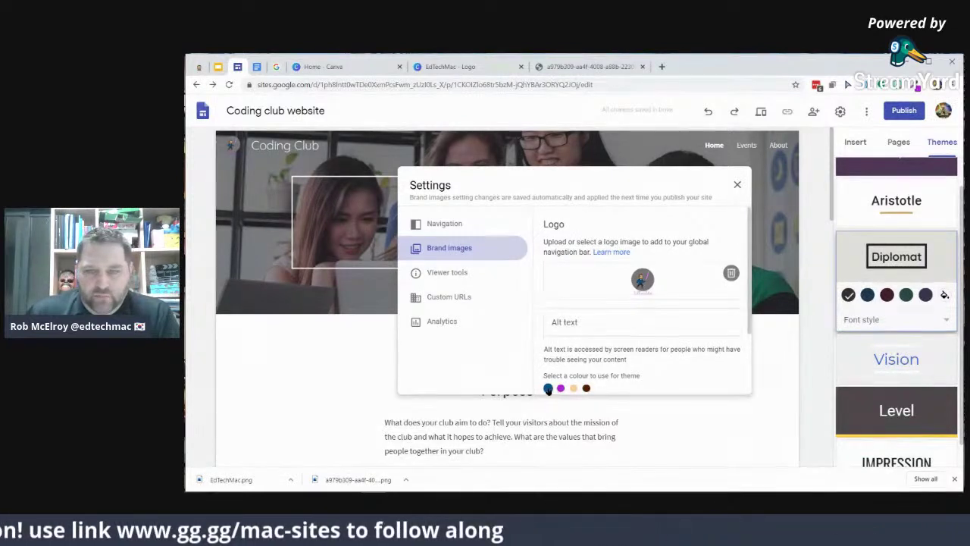
Apply the logo's purple as the theme colour and upload EdTechMac.png as the favicon, closing the brand image settings
{"action": "left_click", "coordinate": [561, 388]}
{"action": "scroll", "coordinate": [608, 296], "scroll_direction": "down", "scroll_amount": 2}
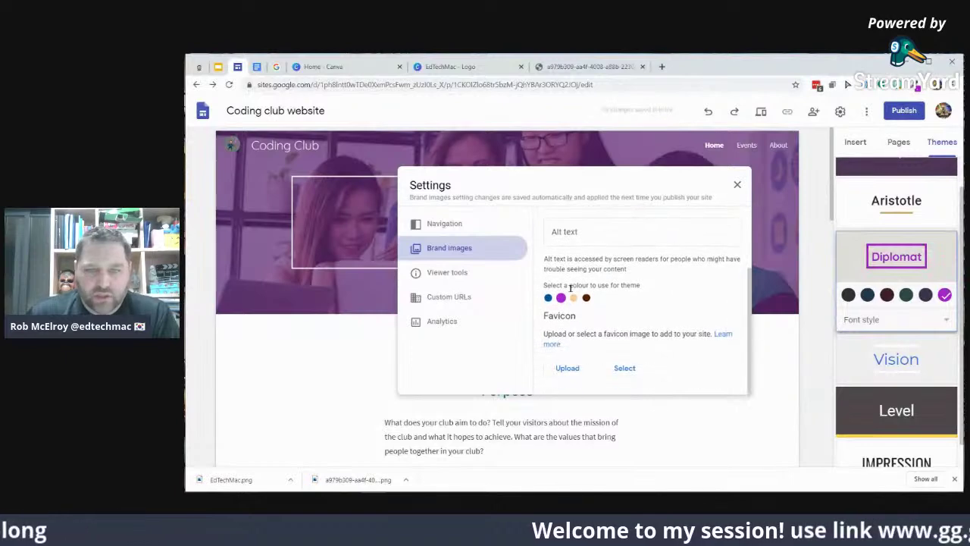
{"action": "left_click", "coordinate": [570, 368]}
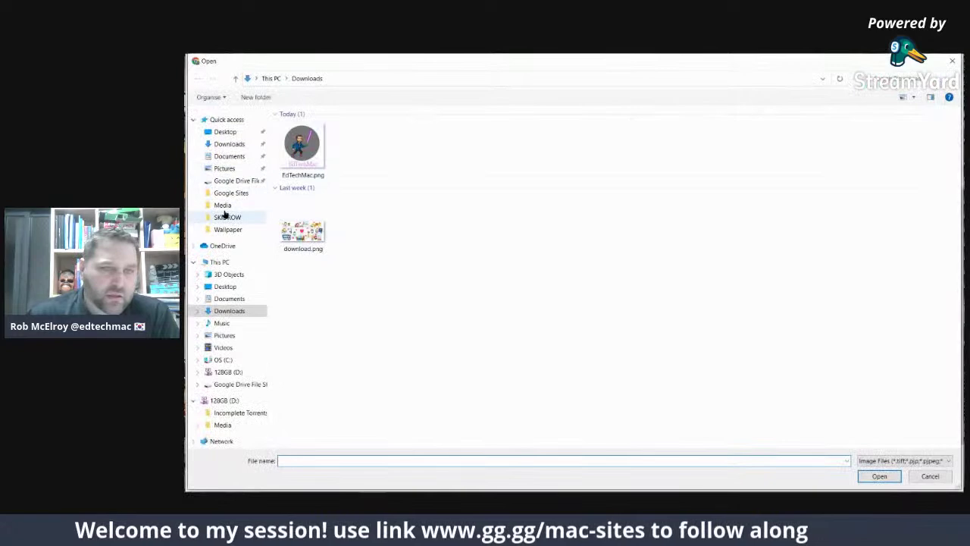
{"action": "left_click", "coordinate": [234, 193]}
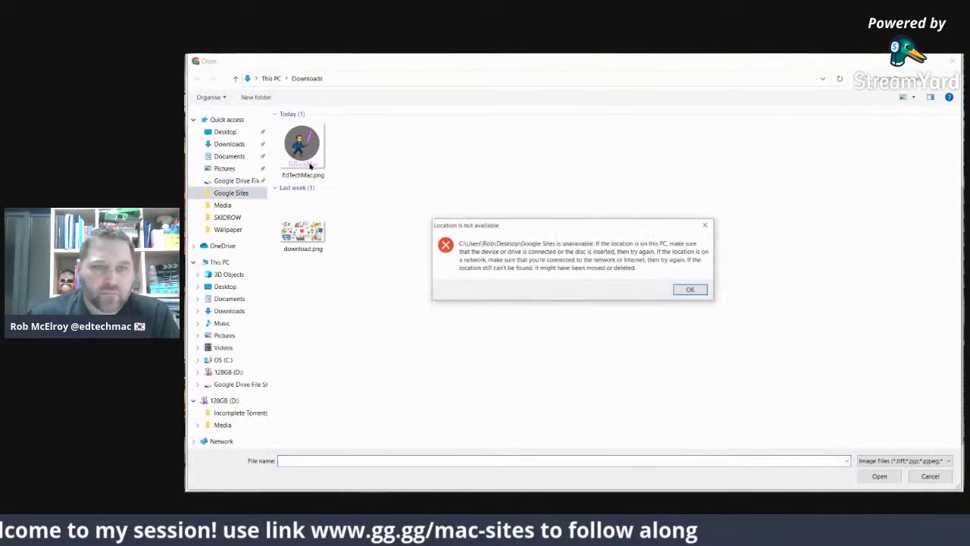
{"action": "left_click", "coordinate": [689, 288]}
{"action": "left_click", "coordinate": [303, 148]}
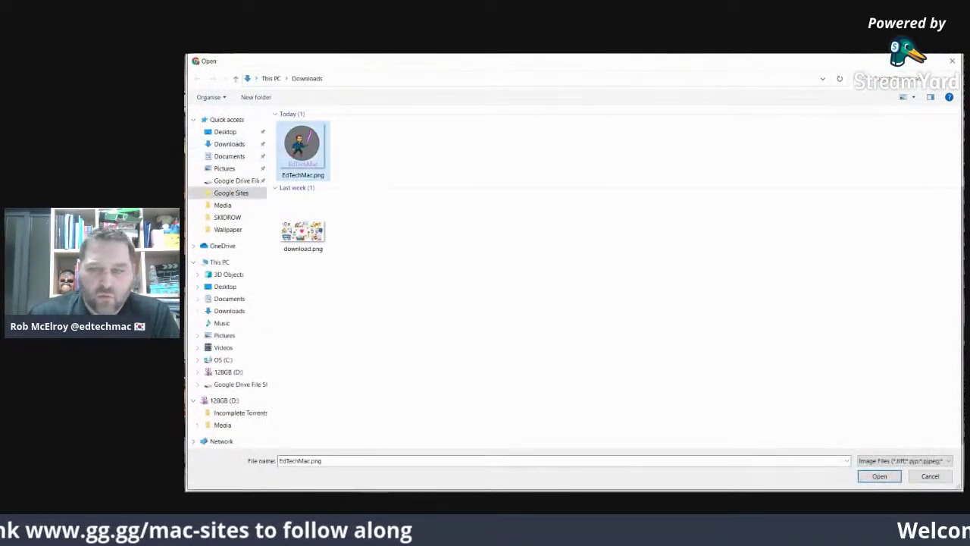
{"action": "left_click", "coordinate": [889, 476]}
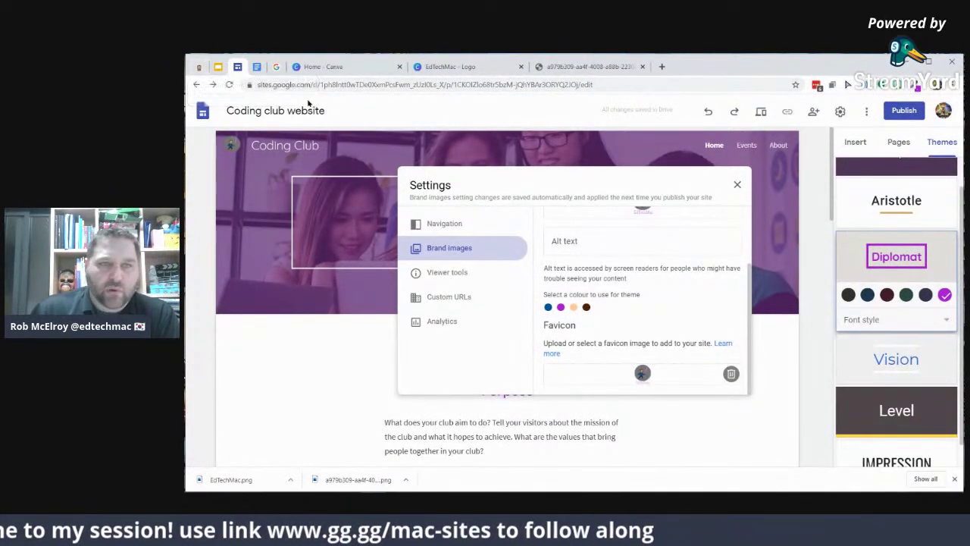
{"action": "left_click", "coordinate": [737, 184]}
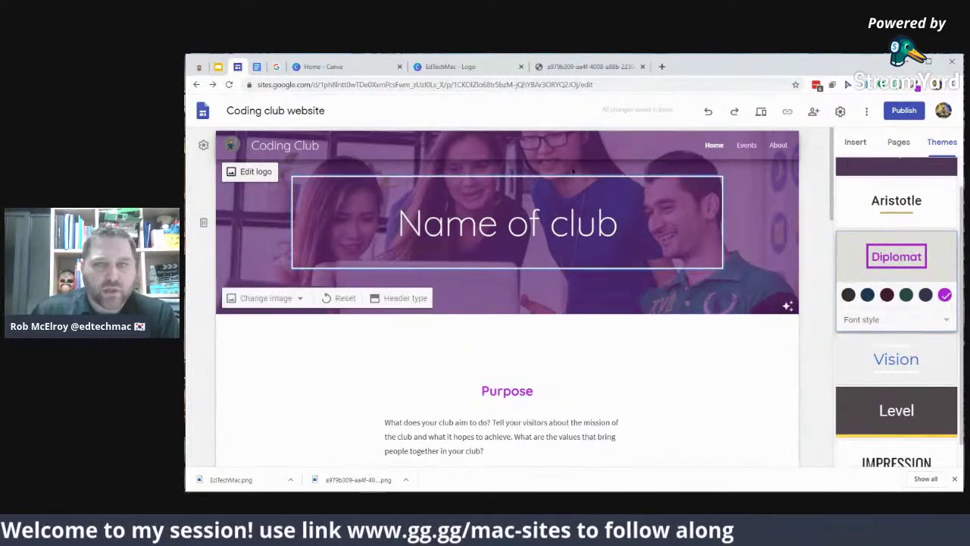
Close the Canva home and EdTechMac logo tabs and return to the Google Slides presentation
{"action": "left_click", "coordinate": [342, 67]}
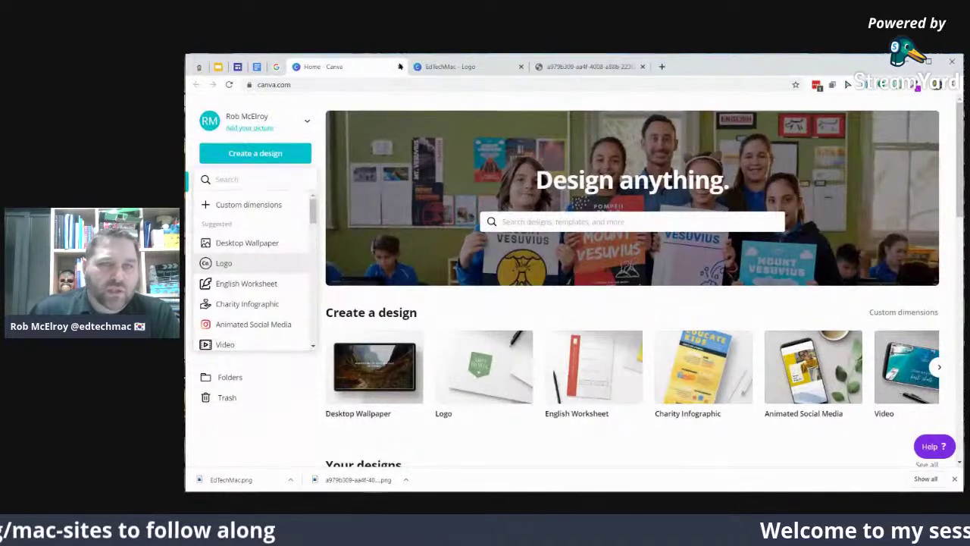
{"action": "left_click", "coordinate": [400, 68]}
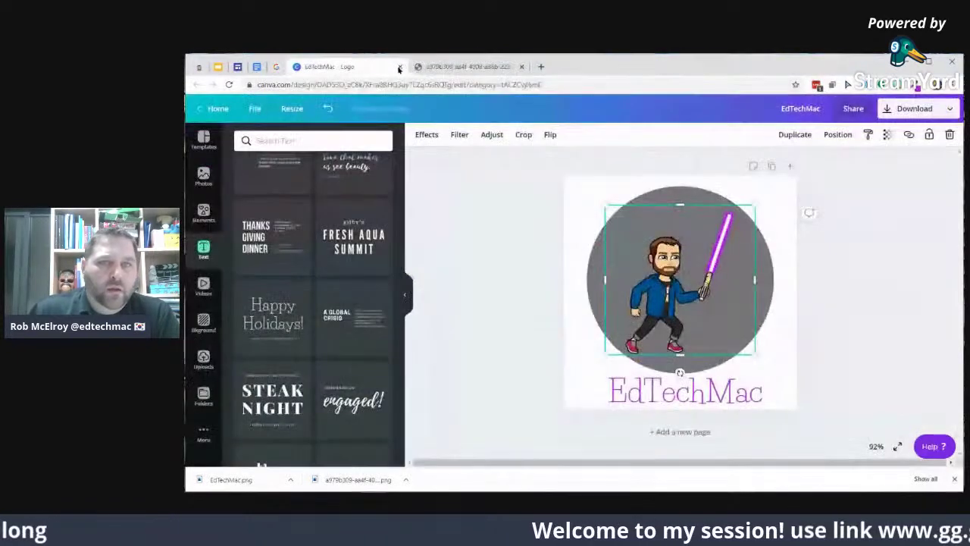
{"action": "left_click", "coordinate": [400, 67]}
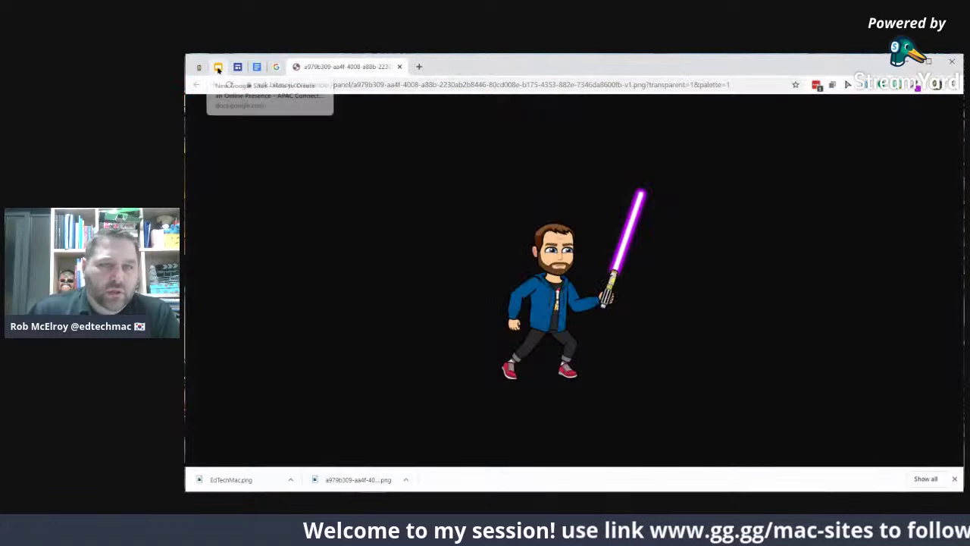
{"action": "left_click", "coordinate": [218, 66]}
{"action": "scroll", "coordinate": [227, 322], "scroll_direction": "down", "scroll_amount": 2}
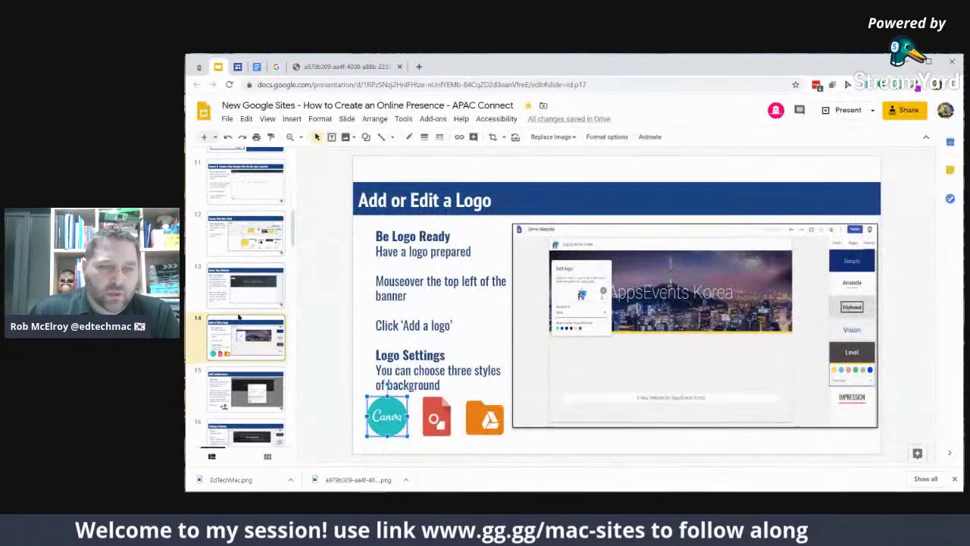
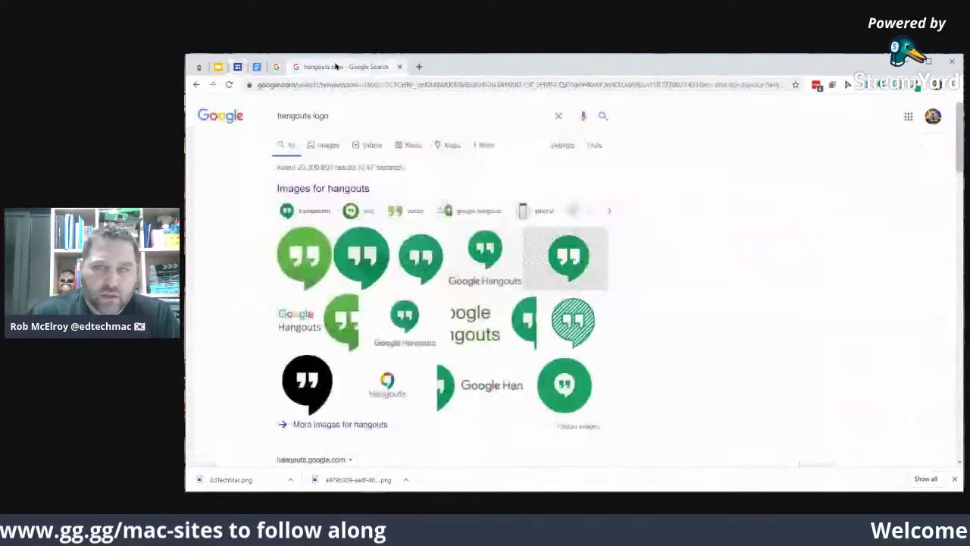
Return to the Google Sites editor and examine the Diplomat theme's font styles and the Purpose section's background options
{"action": "left_click", "coordinate": [341, 66]}
{"action": "left_click", "coordinate": [238, 67]}
{"action": "left_click", "coordinate": [476, 223]}
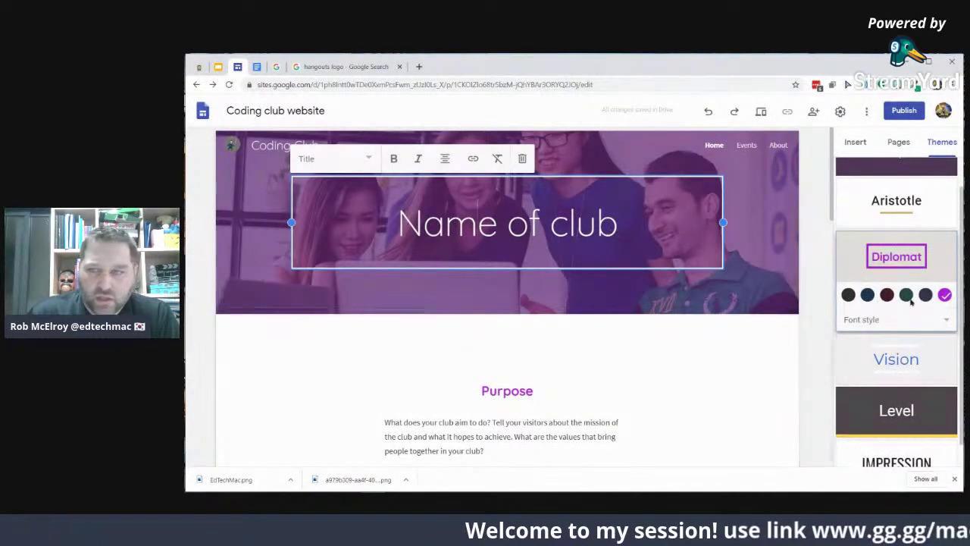
{"action": "left_click", "coordinate": [866, 319]}
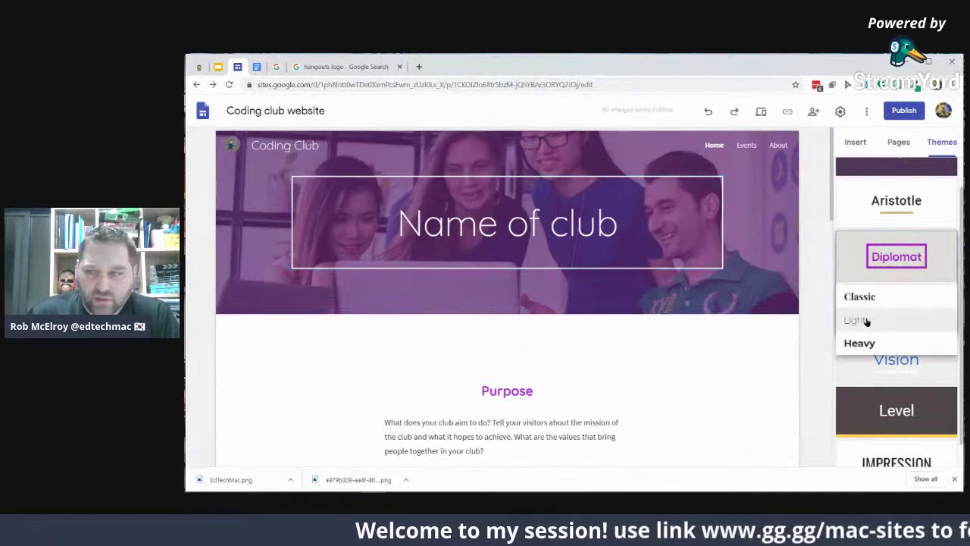
{"action": "left_click", "coordinate": [420, 380]}
{"action": "left_click", "coordinate": [203, 402]}
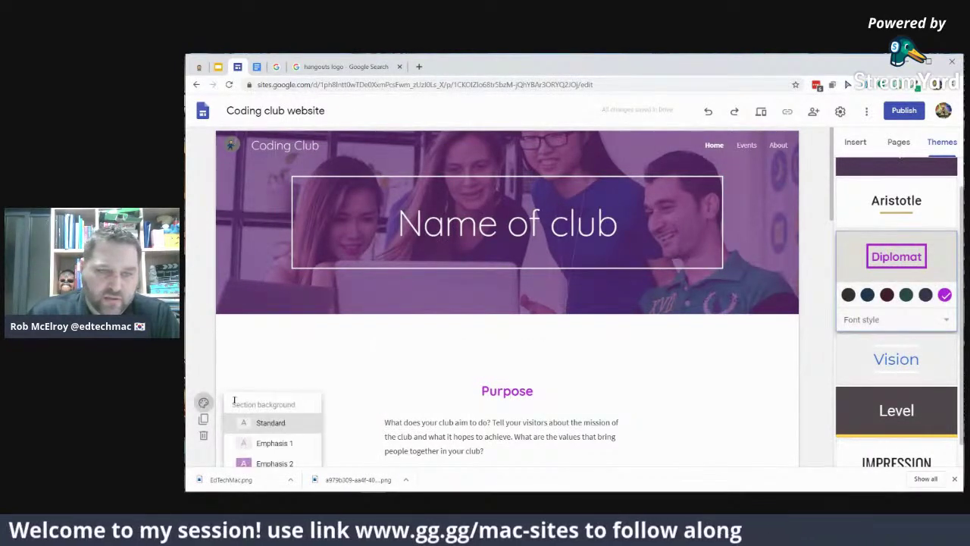
{"action": "scroll", "coordinate": [325, 414], "scroll_direction": "down", "scroll_amount": 4}
{"action": "scroll", "coordinate": [466, 359], "scroll_direction": "up", "scroll_amount": 4}
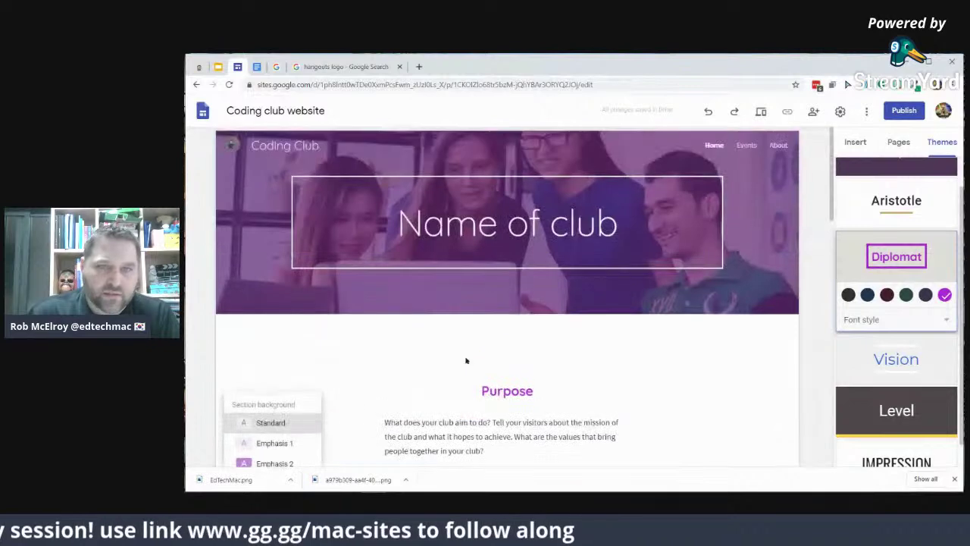
Switch to the Google Slides presentation and show slide 17, Change the Landing Page Banner Image
{"action": "left_click", "coordinate": [217, 67]}
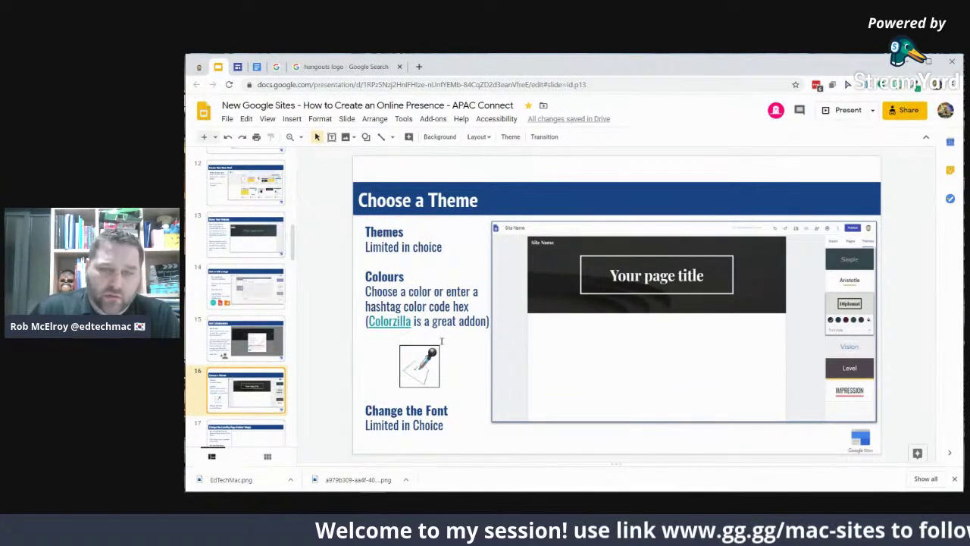
{"action": "scroll", "coordinate": [275, 367], "scroll_direction": "down", "scroll_amount": 1}
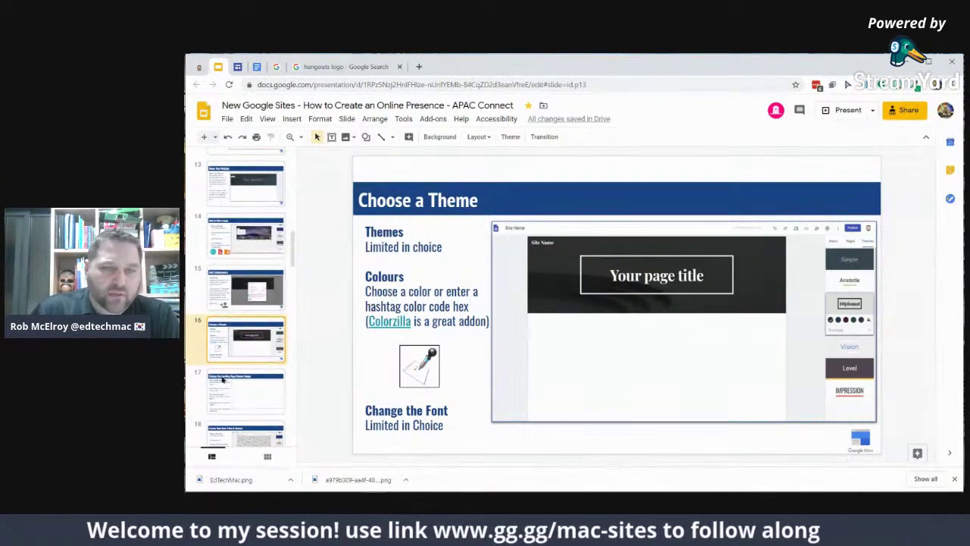
{"action": "scroll", "coordinate": [222, 381], "scroll_direction": "down", "scroll_amount": 1}
{"action": "left_click", "coordinate": [230, 339]}
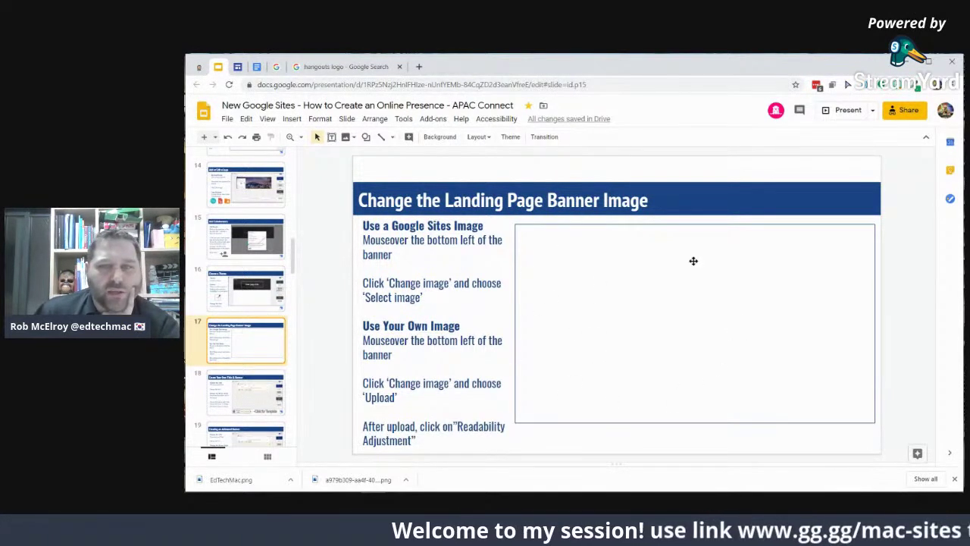
In the Google Sites editor, replace the header image with the gallery photo of a blue notebook and pen
{"action": "left_click", "coordinate": [238, 67]}
{"action": "mouse_move", "coordinate": [246, 230]}
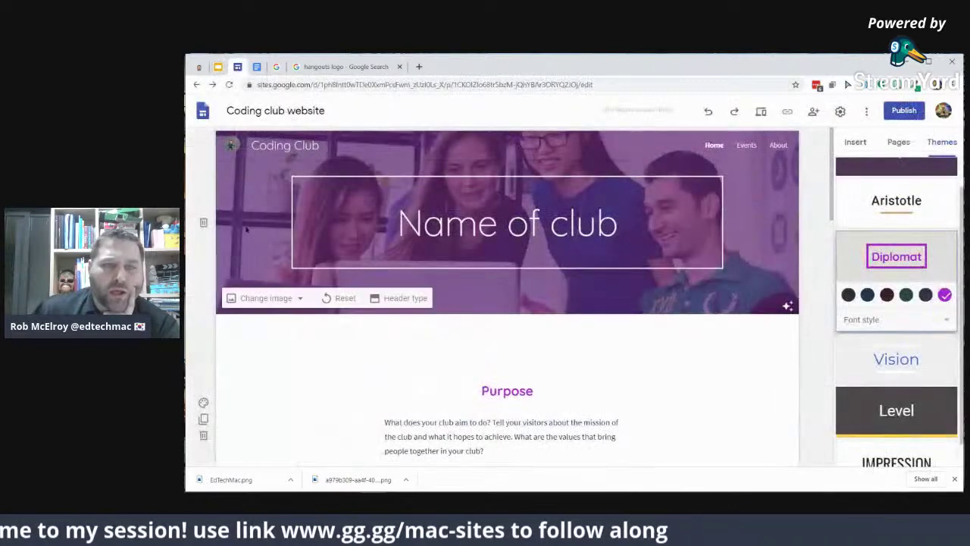
{"action": "left_click", "coordinate": [262, 299]}
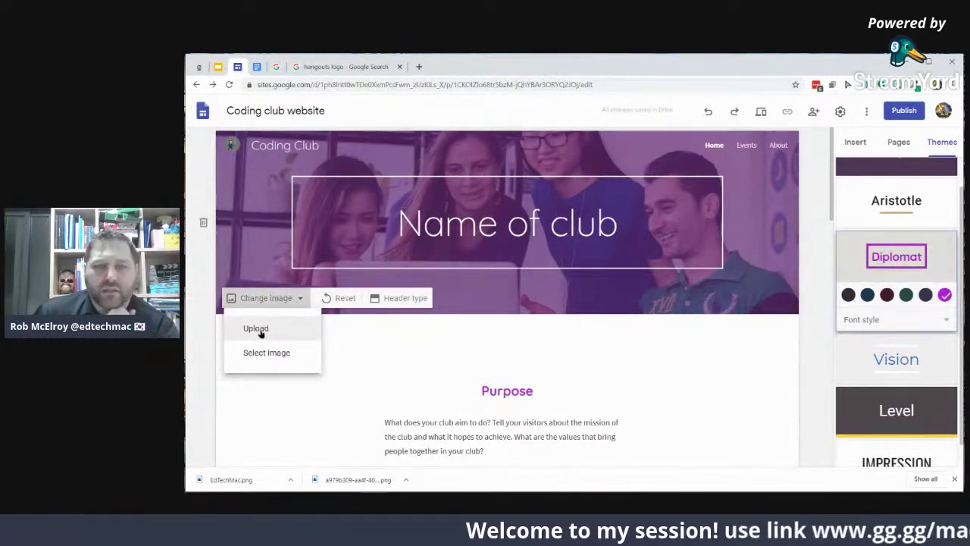
{"action": "left_click", "coordinate": [262, 352]}
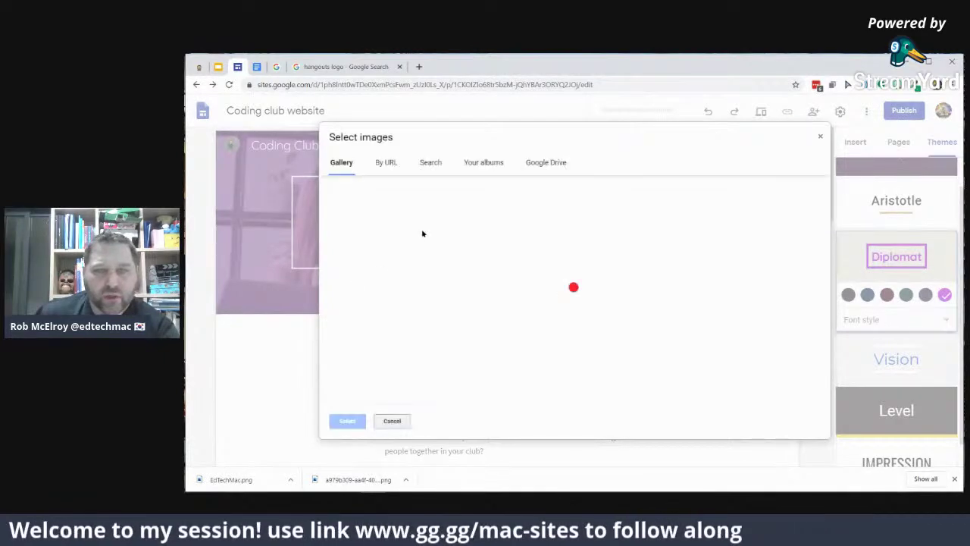
{"action": "scroll", "coordinate": [623, 263], "scroll_direction": "down", "scroll_amount": 2}
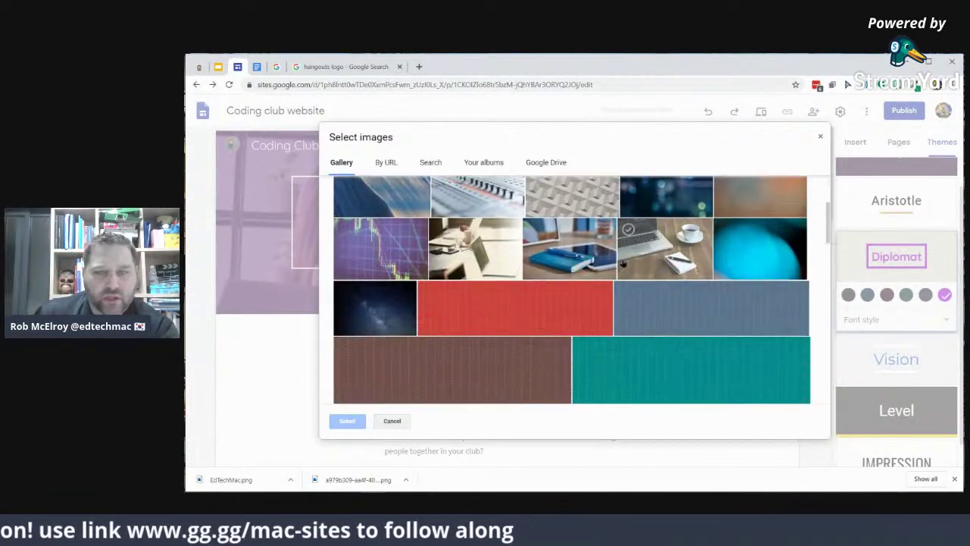
{"action": "scroll", "coordinate": [623, 263], "scroll_direction": "down", "scroll_amount": 2}
{"action": "scroll", "coordinate": [607, 261], "scroll_direction": "up", "scroll_amount": 2}
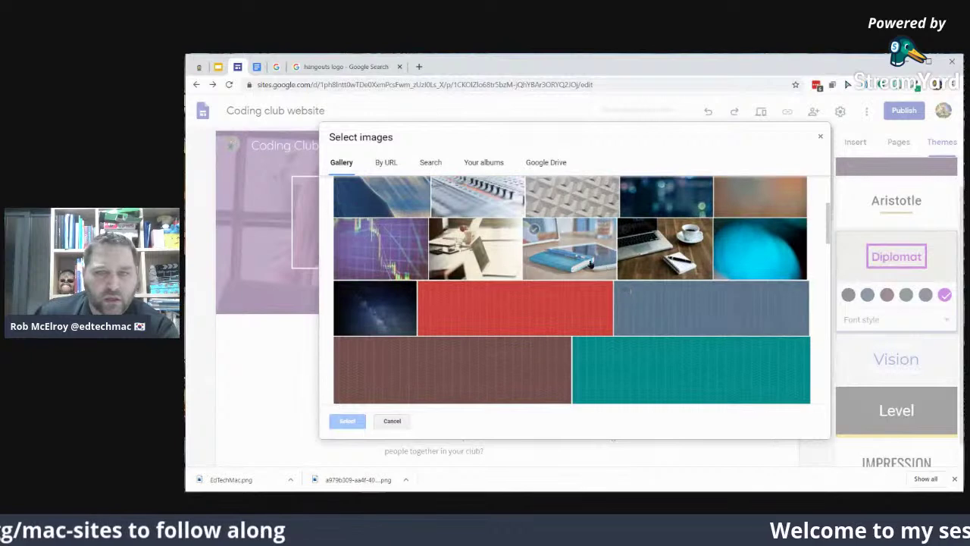
{"action": "left_click", "coordinate": [580, 263]}
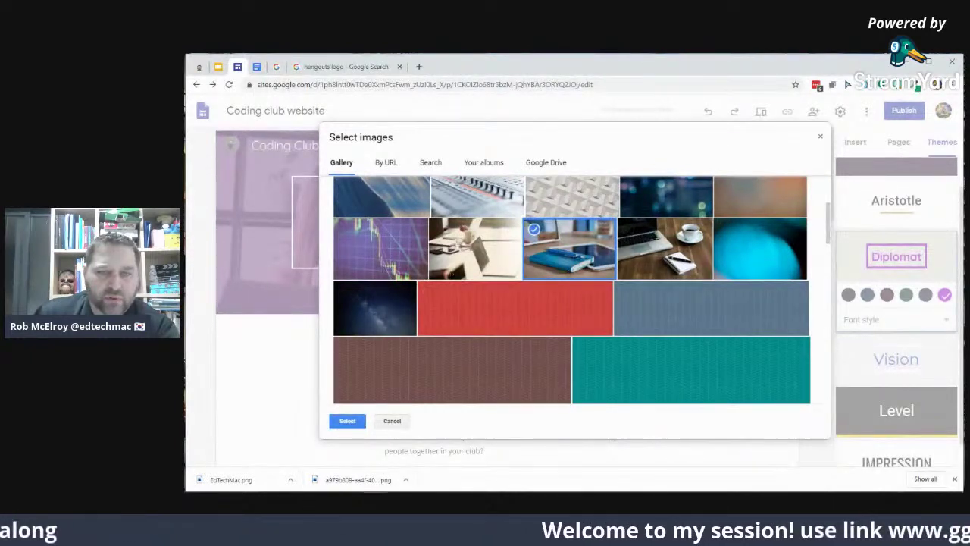
{"action": "scroll", "coordinate": [624, 288], "scroll_direction": "down", "scroll_amount": 5}
{"action": "scroll", "coordinate": [621, 287], "scroll_direction": "down", "scroll_amount": 3}
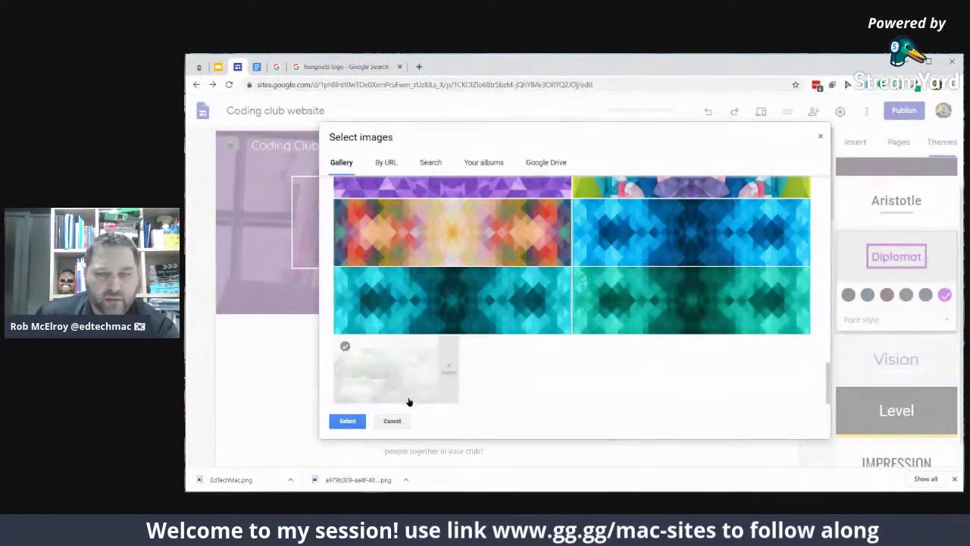
{"action": "left_click", "coordinate": [347, 421]}
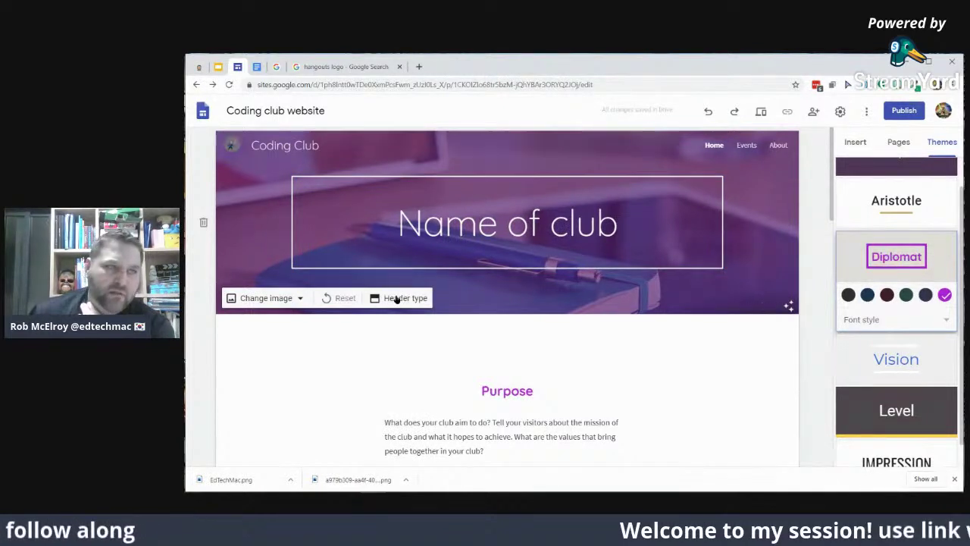
Try the Title only, Banner and Cover header types, and set the home page header to Large banner
{"action": "left_click", "coordinate": [395, 299]}
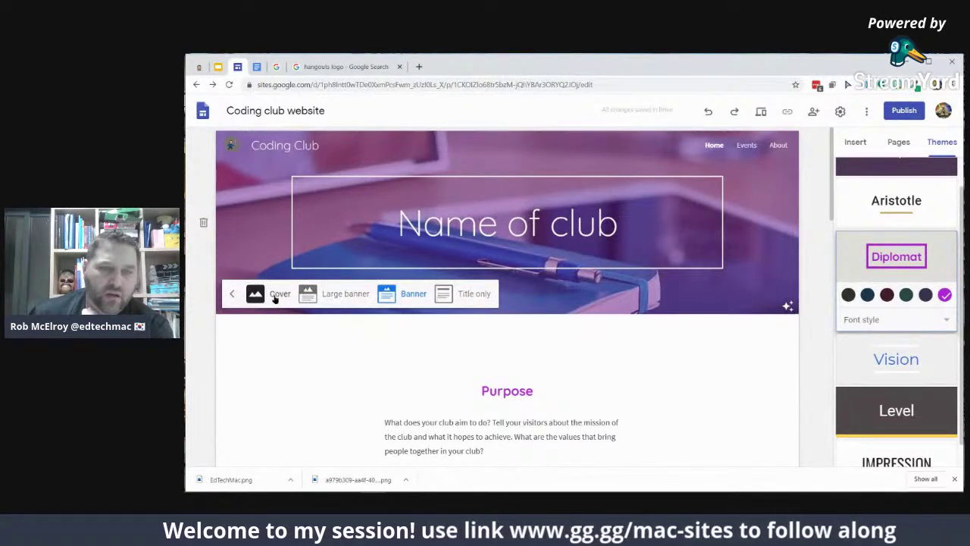
{"action": "left_click", "coordinate": [464, 295]}
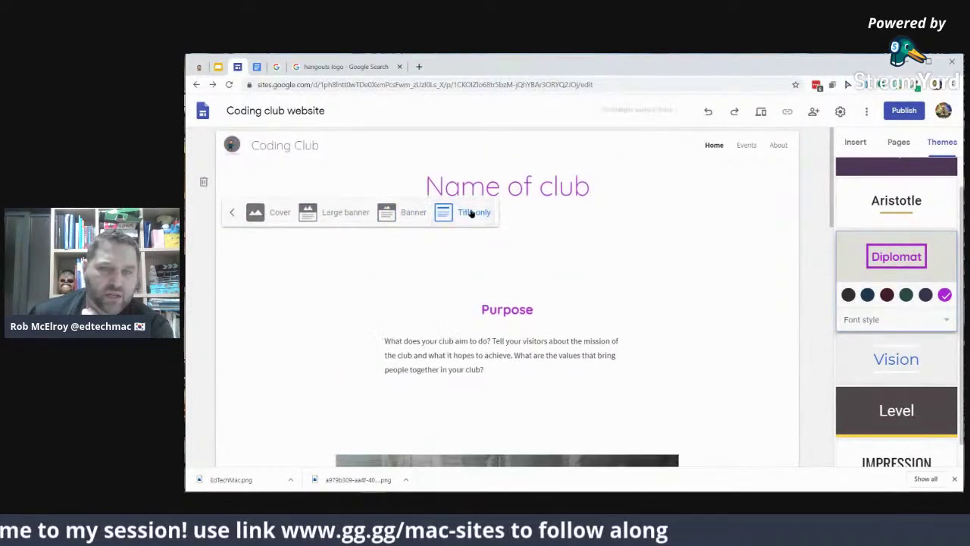
{"action": "left_click", "coordinate": [387, 213]}
{"action": "left_click", "coordinate": [337, 294]}
{"action": "left_click", "coordinate": [280, 385]}
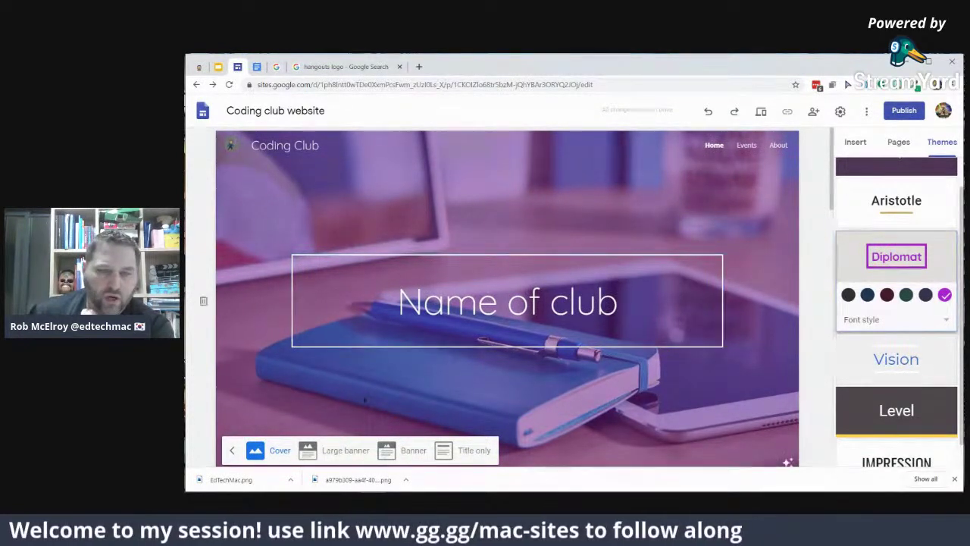
{"action": "left_click", "coordinate": [332, 450]}
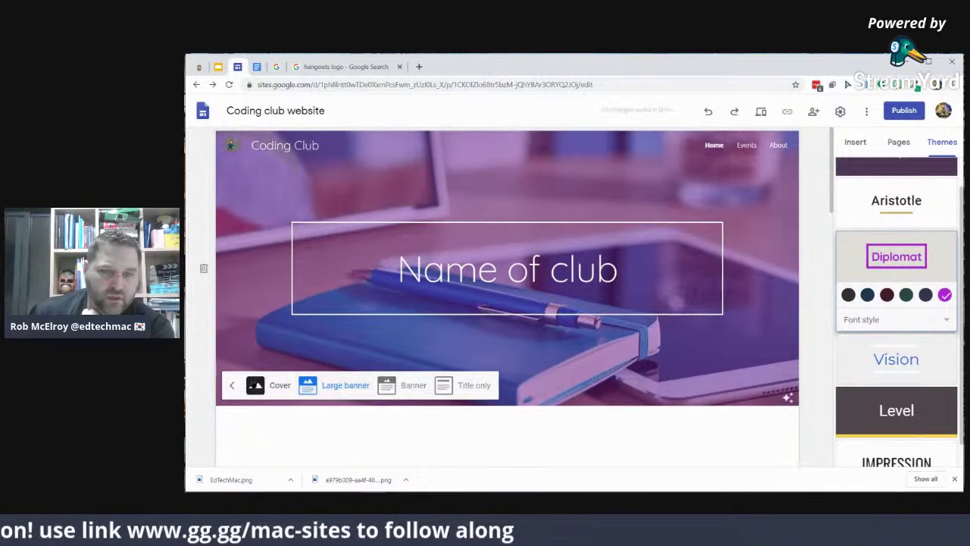
Try the Cover and Banner types on the home page header again, and return it to Large banner
{"action": "left_click", "coordinate": [275, 385]}
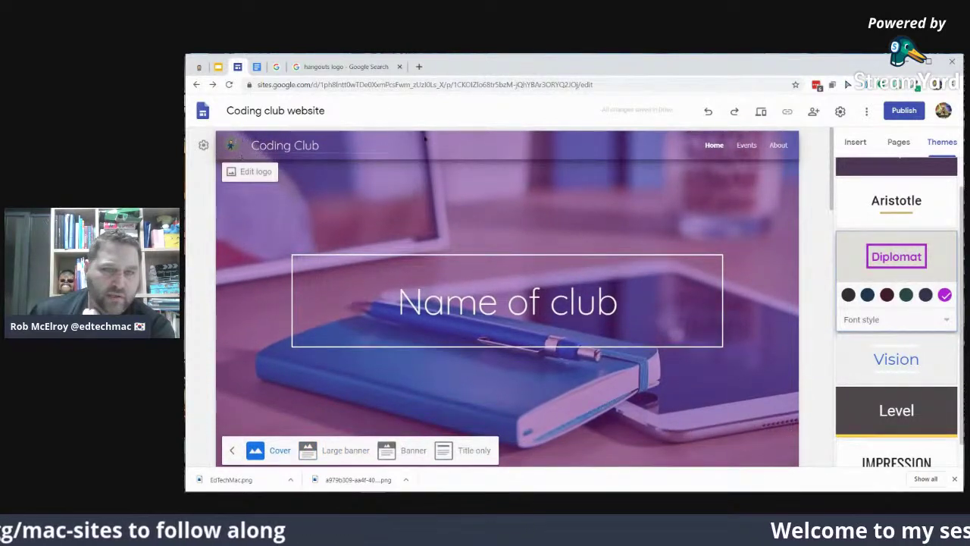
{"action": "left_click", "coordinate": [349, 447]}
{"action": "left_click", "coordinate": [405, 384]}
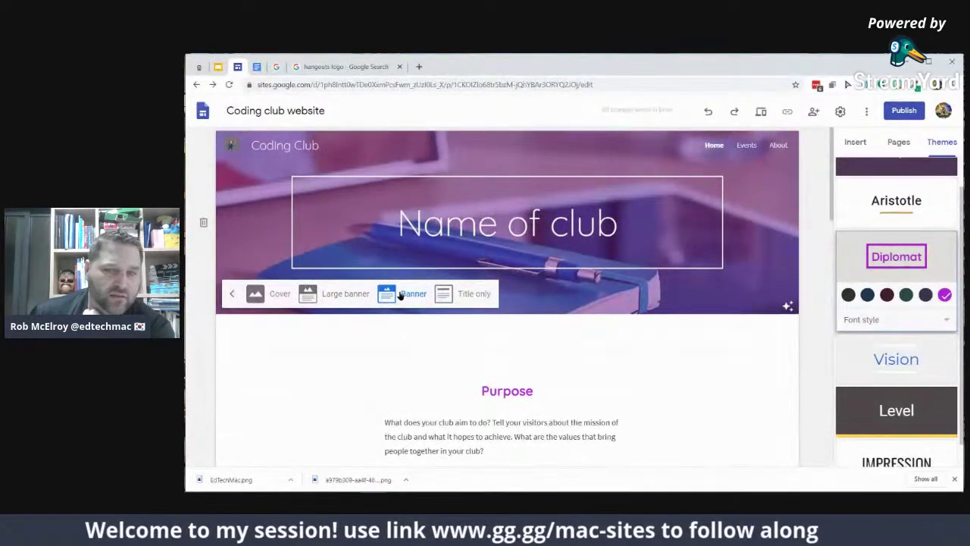
{"action": "left_click", "coordinate": [330, 294]}
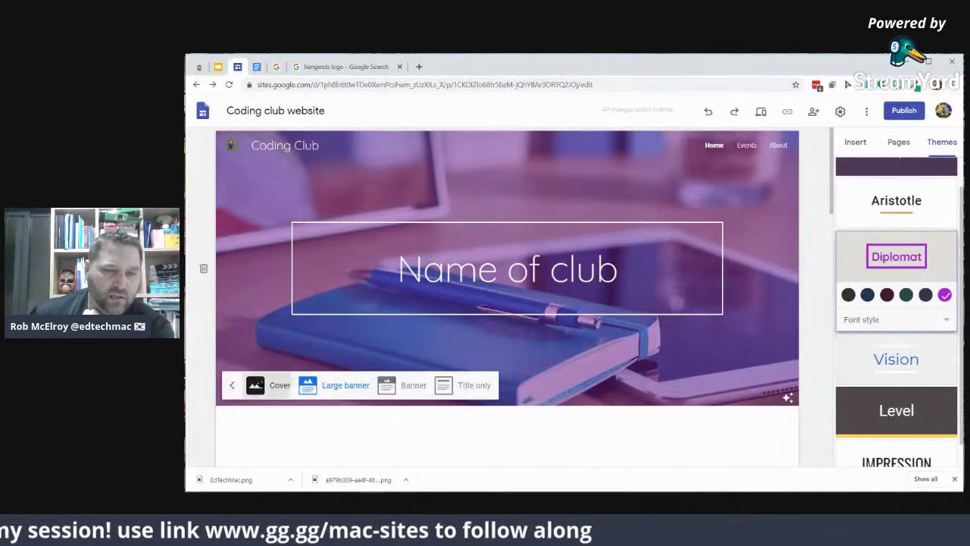
{"action": "left_click", "coordinate": [253, 385]}
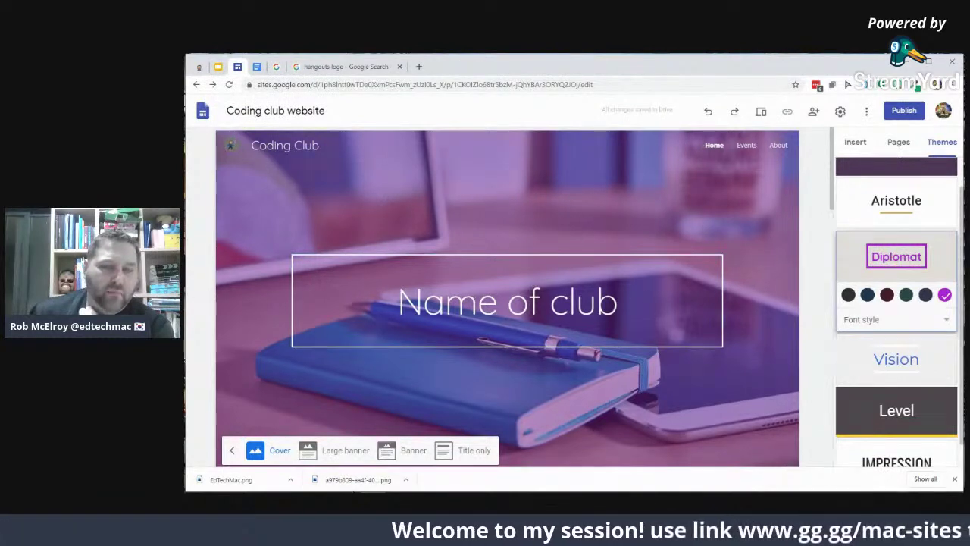
{"action": "left_click", "coordinate": [341, 450]}
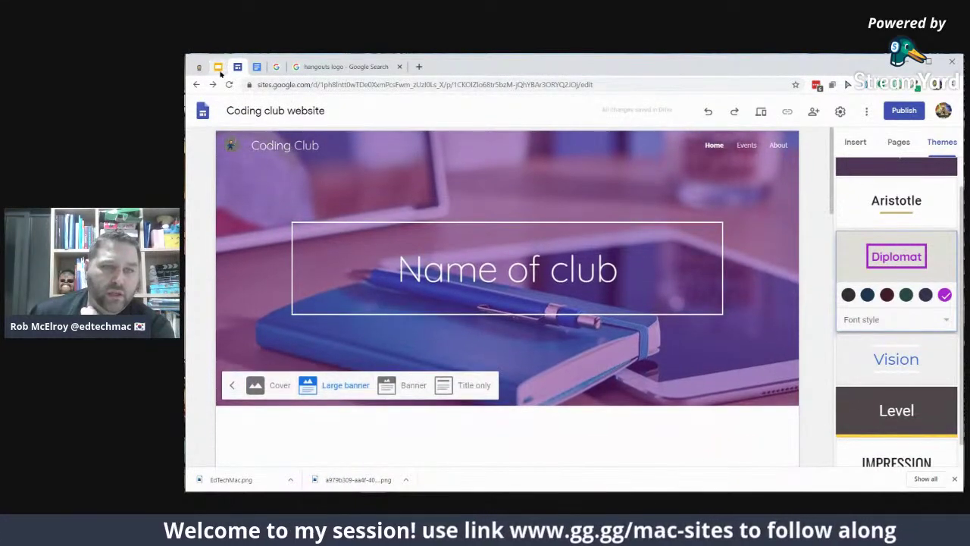
Switch to the Google Slides presentation and show slide 18, Create Your Own Title & Banner
{"action": "left_click", "coordinate": [218, 67]}
{"action": "scroll", "coordinate": [248, 364], "scroll_direction": "down", "scroll_amount": 1}
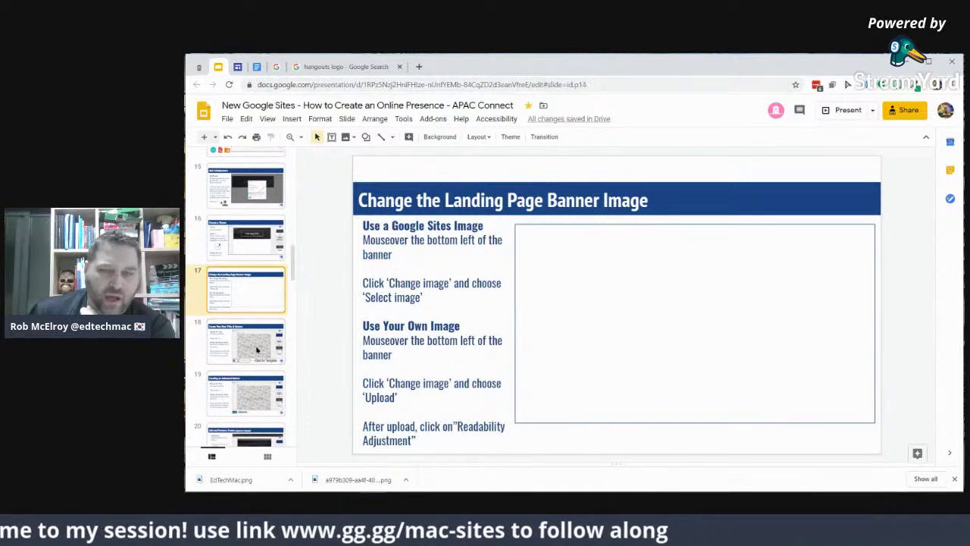
{"action": "left_click", "coordinate": [256, 349]}
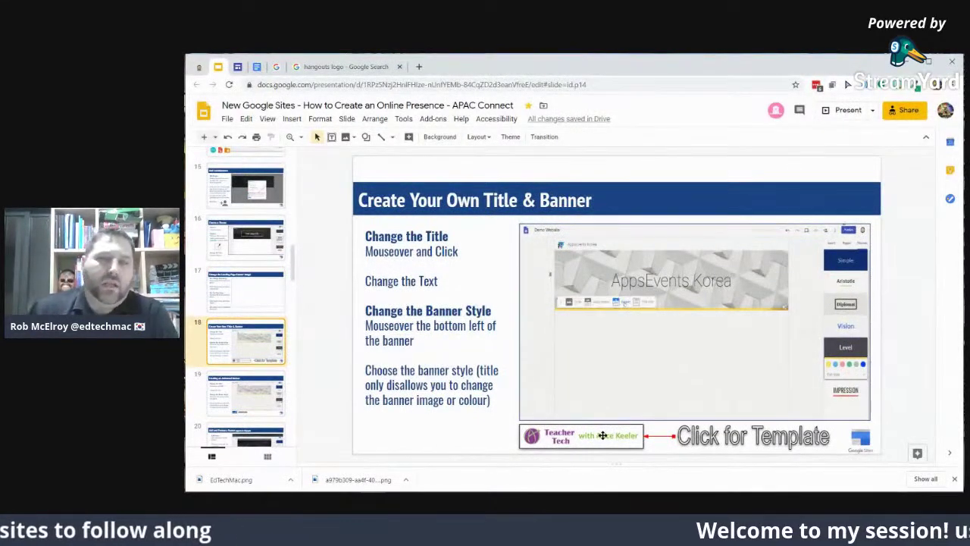
Close the browser pages with the "hangouts logo" and "google sites" search results
{"action": "left_click", "coordinate": [400, 67]}
{"action": "left_click", "coordinate": [277, 67]}
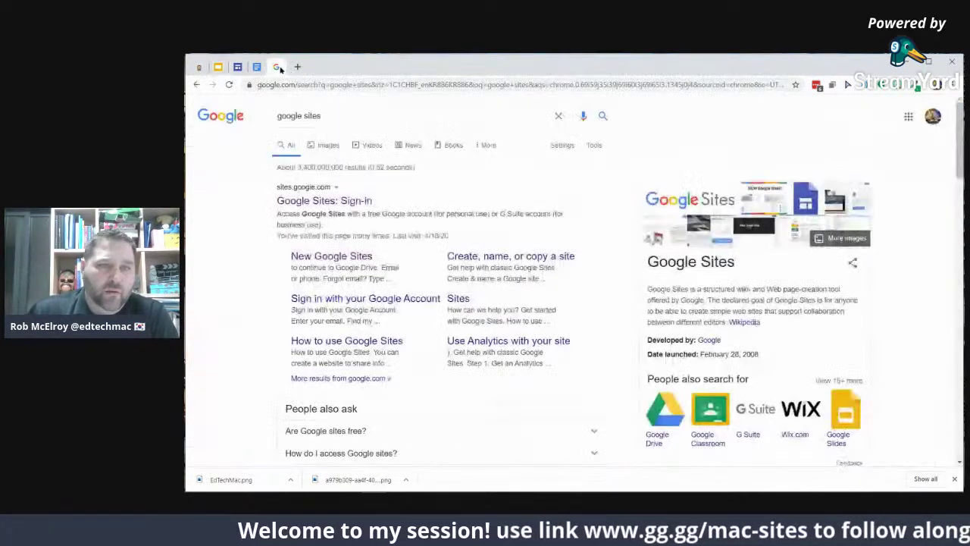
{"action": "right_click", "coordinate": [279, 68]}
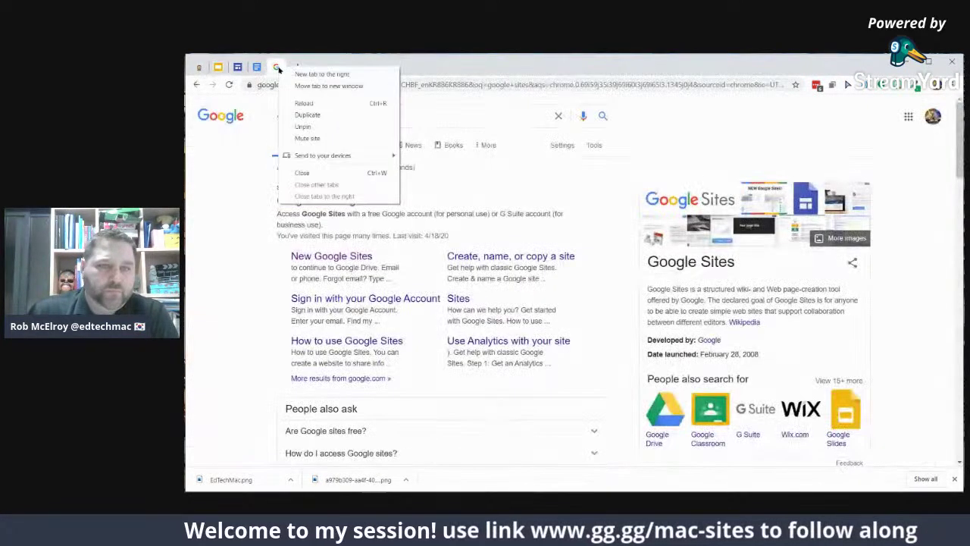
{"action": "left_click", "coordinate": [319, 173]}
From slide 18 of the presentation, open the linked Google Sites Header Image Template article, allow its notifications, and find the template link
{"action": "left_click", "coordinate": [219, 67]}
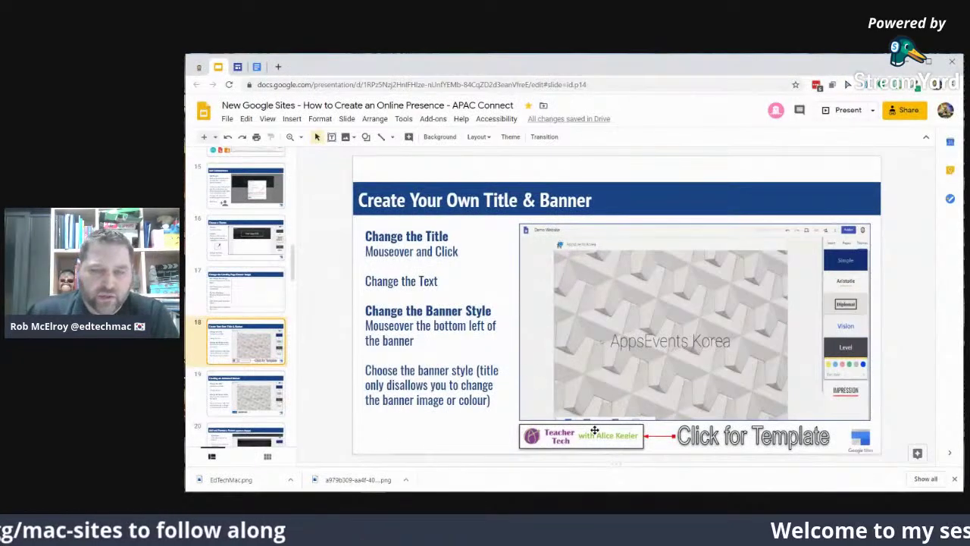
{"action": "left_click", "coordinate": [616, 438]}
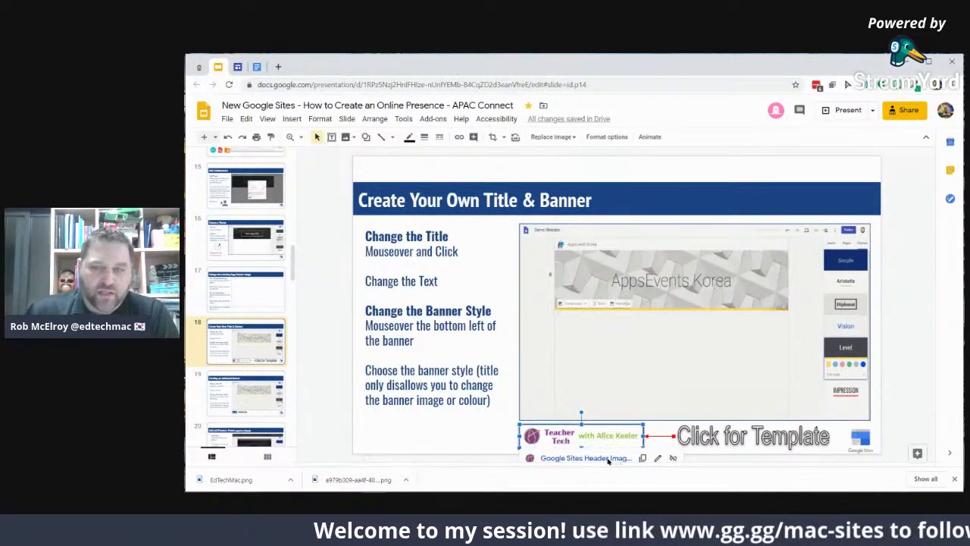
{"action": "left_click", "coordinate": [608, 460]}
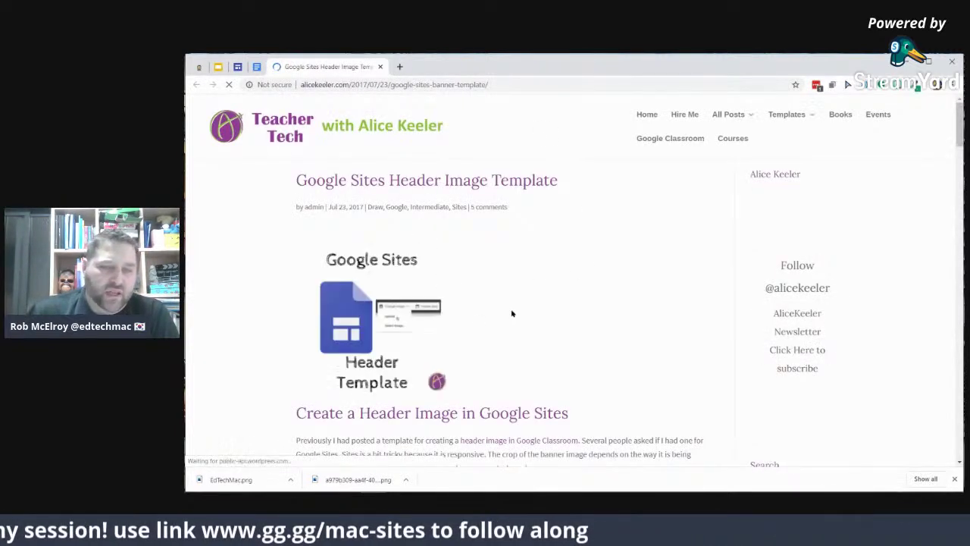
{"action": "scroll", "coordinate": [487, 271], "scroll_direction": "down", "scroll_amount": 2}
{"action": "scroll", "coordinate": [487, 266], "scroll_direction": "down", "scroll_amount": 2}
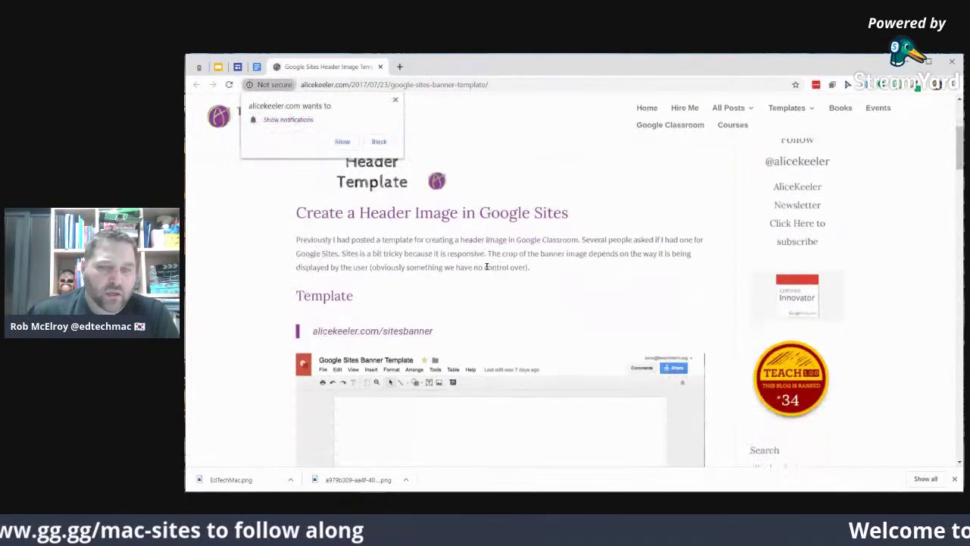
{"action": "left_click", "coordinate": [346, 144]}
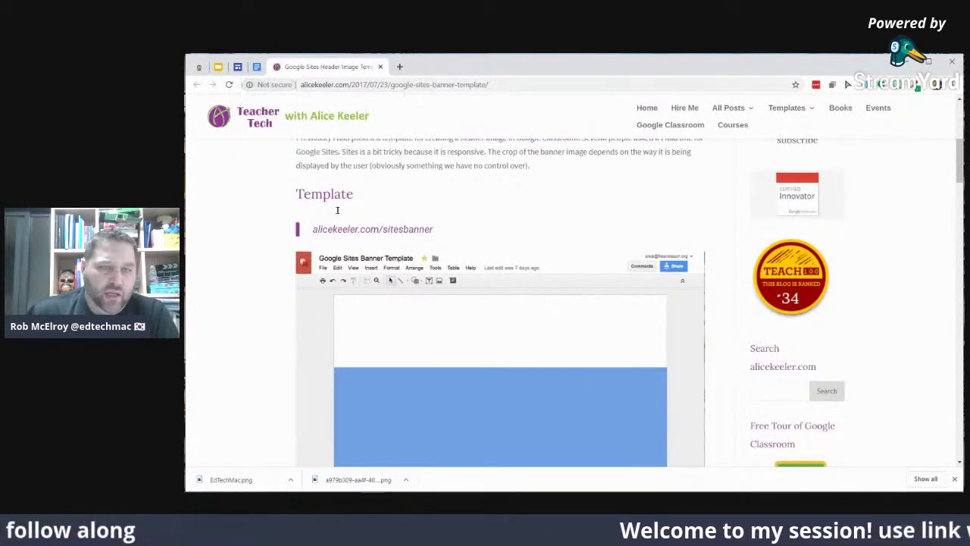
{"action": "scroll", "coordinate": [492, 245], "scroll_direction": "down", "scroll_amount": 1}
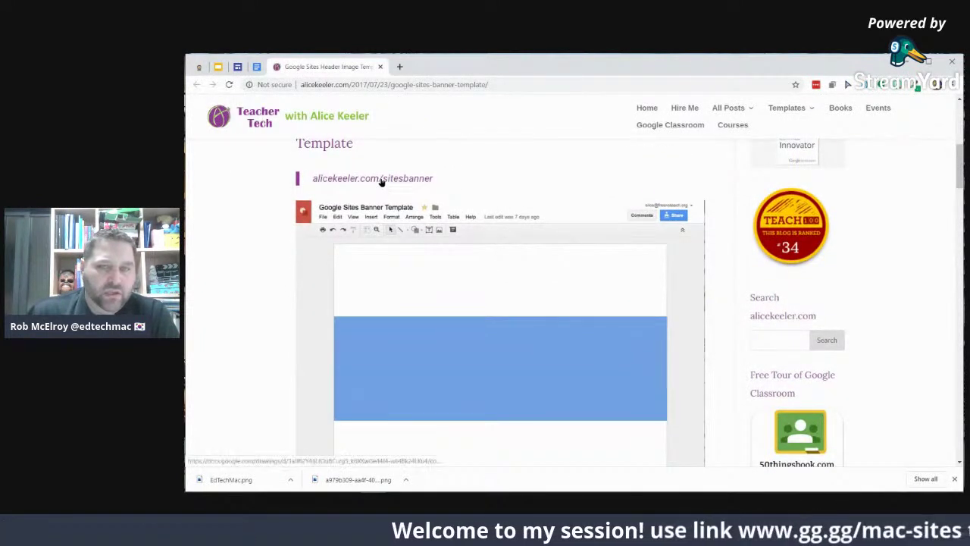
Make a copy of the Google Sites Banner Template drawing from the article's sitesbanner link, and close the article
{"action": "left_click", "coordinate": [381, 180]}
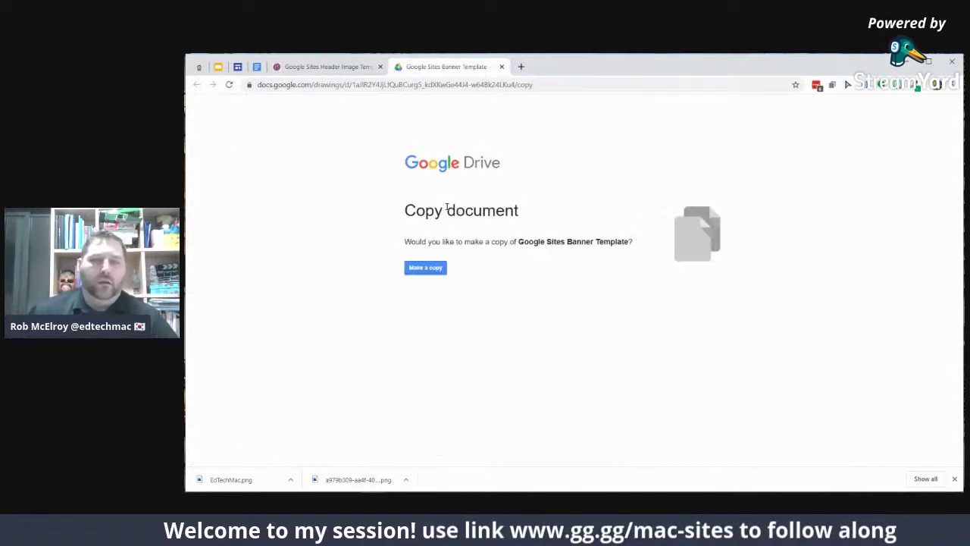
{"action": "left_click", "coordinate": [428, 268]}
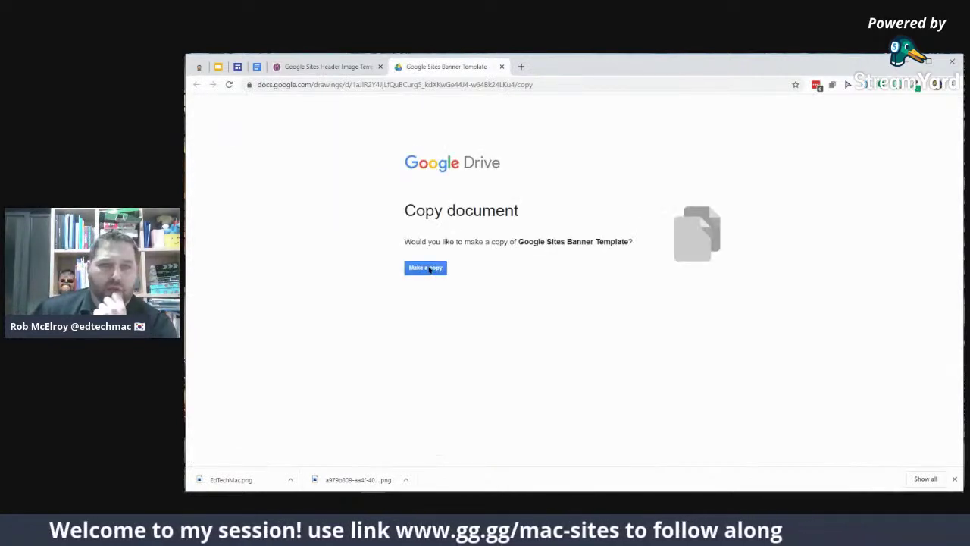
{"action": "left_click", "coordinate": [380, 67]}
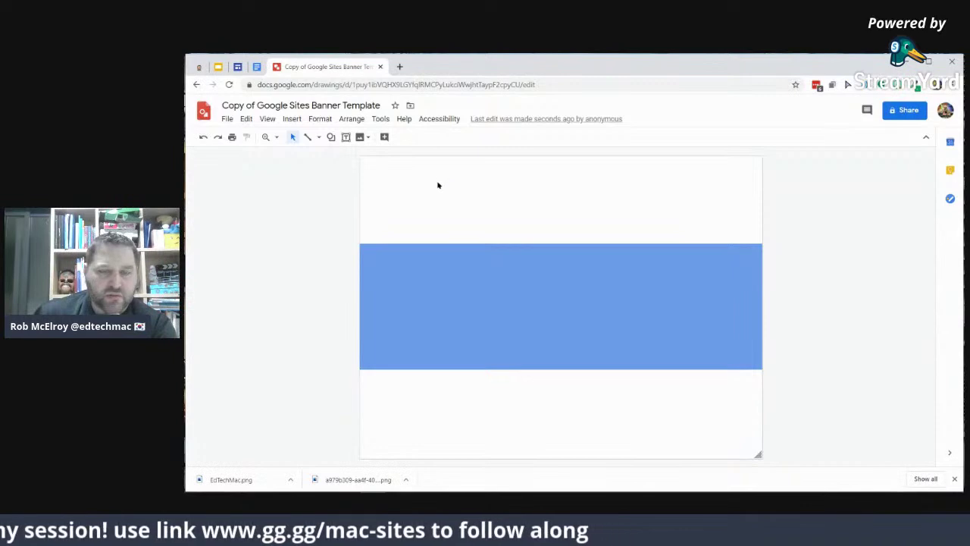
In the Google Sites editor, set the home page header type to Cover, and return to the copied banner template drawing
{"action": "left_click", "coordinate": [237, 67]}
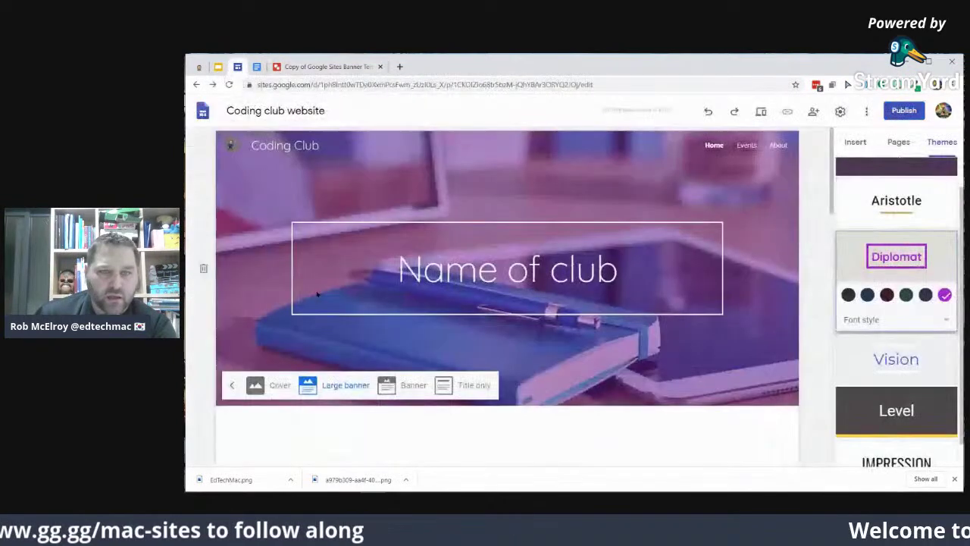
{"action": "left_click", "coordinate": [277, 388]}
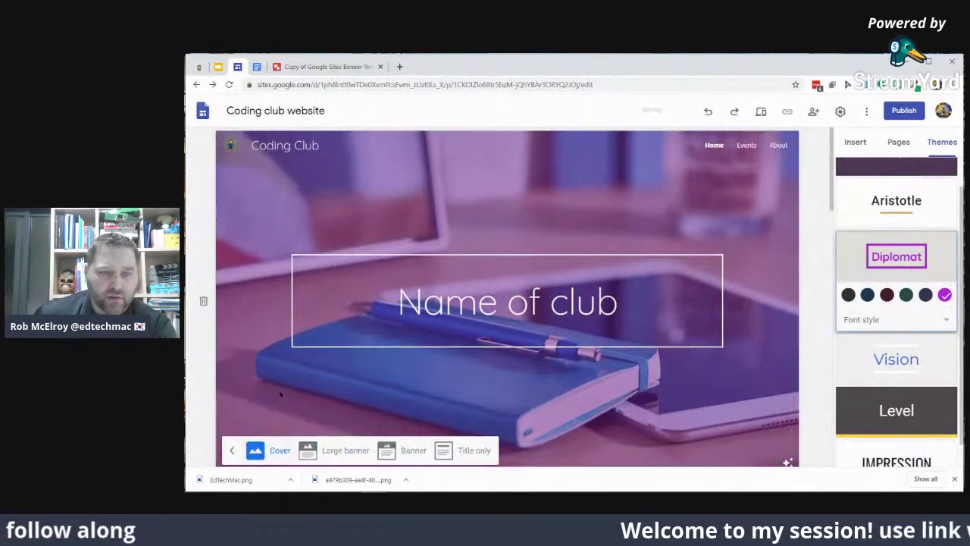
{"action": "left_click", "coordinate": [315, 66]}
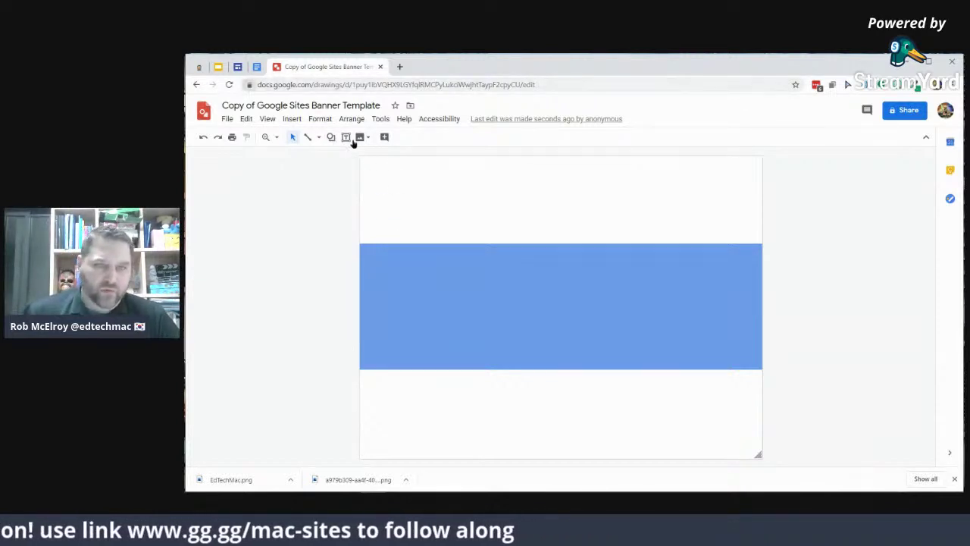
Open Google Images in a new browser page and search for "coding"
{"action": "left_click", "coordinate": [399, 67]}
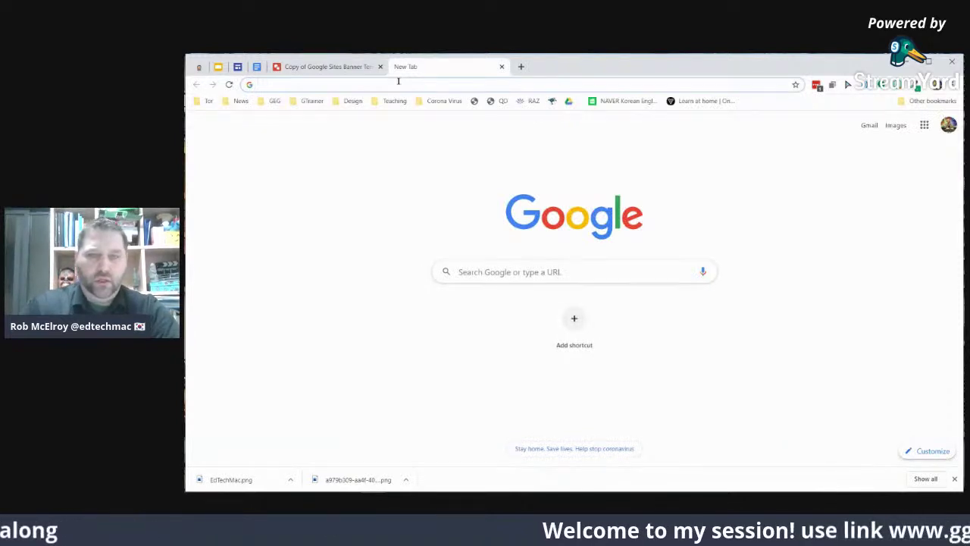
{"action": "left_click", "coordinate": [889, 126]}
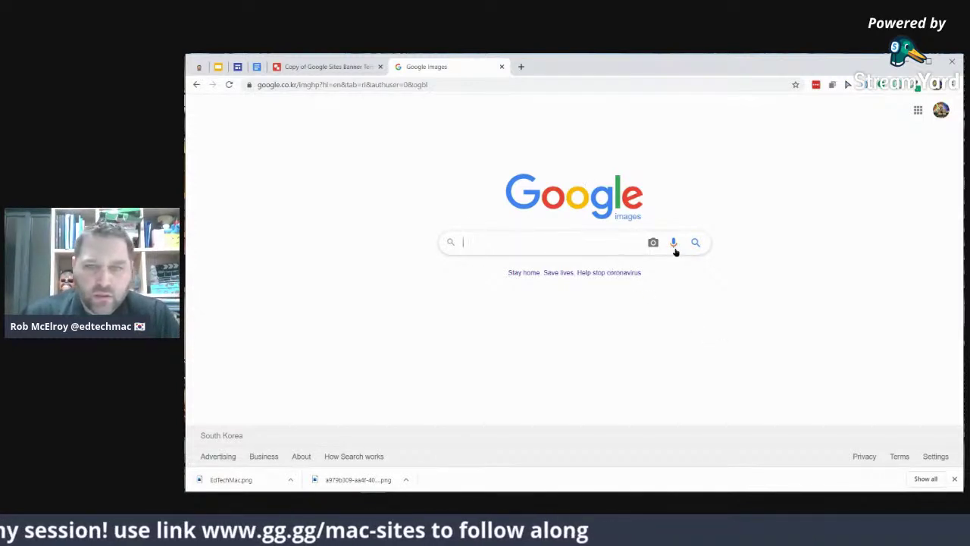
{"action": "left_click", "coordinate": [545, 242]}
{"action": "type", "text": "coding"}
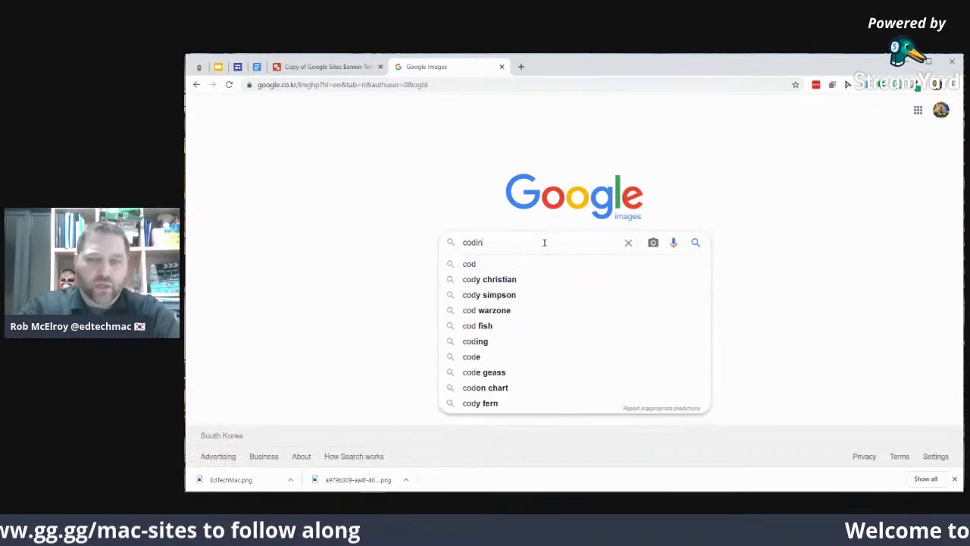
{"action": "key", "text": "Return"}
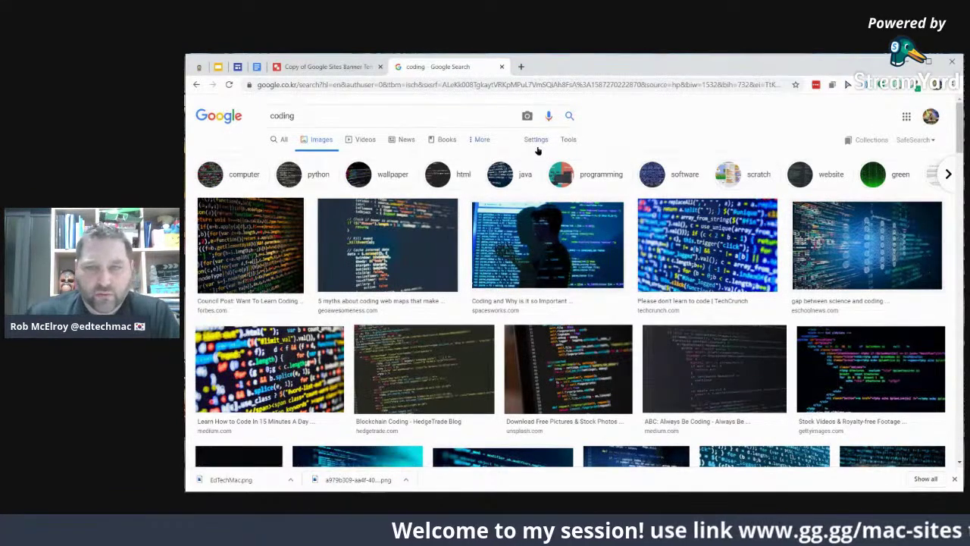
{"action": "left_click", "coordinate": [533, 140]}
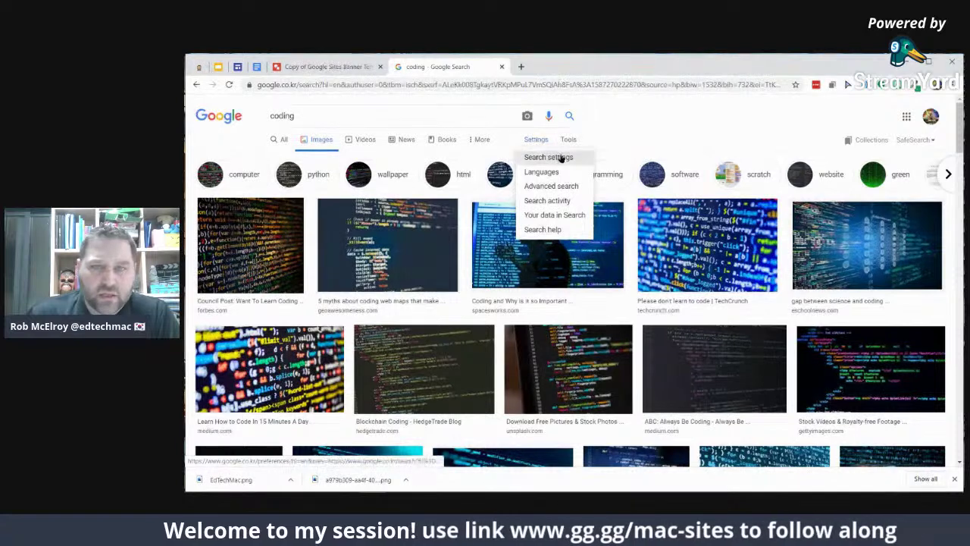
{"action": "left_click", "coordinate": [562, 157]}
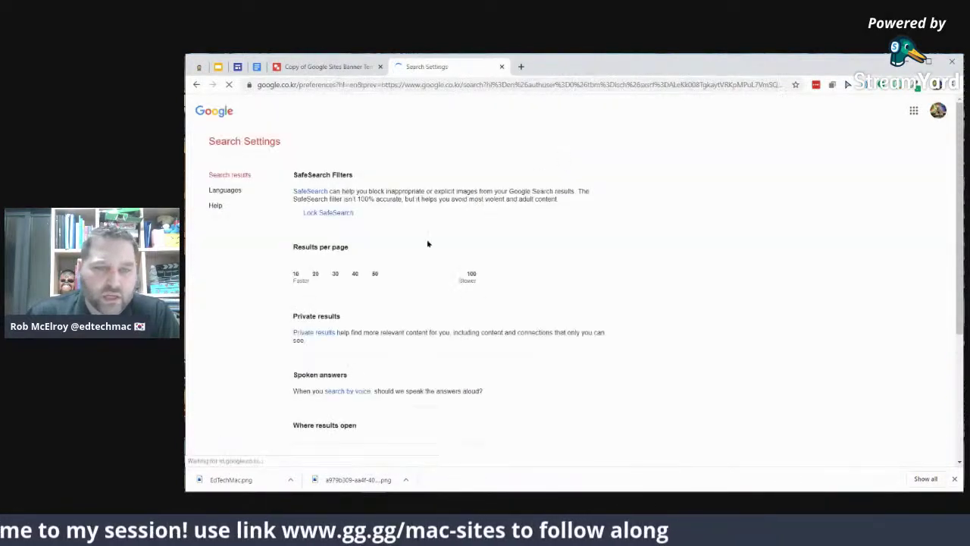
{"action": "scroll", "coordinate": [260, 264], "scroll_direction": "down", "scroll_amount": 5}
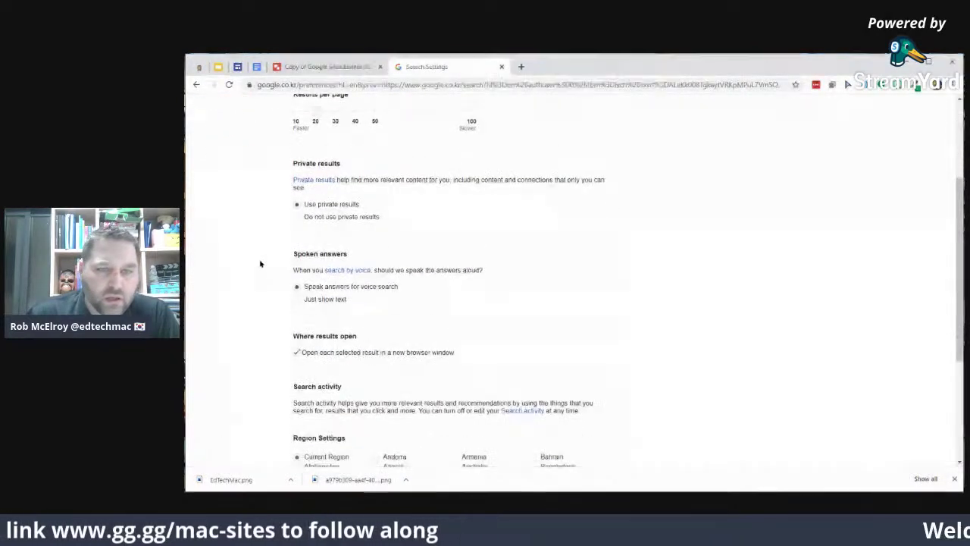
{"action": "scroll", "coordinate": [260, 264], "scroll_direction": "up", "scroll_amount": 5}
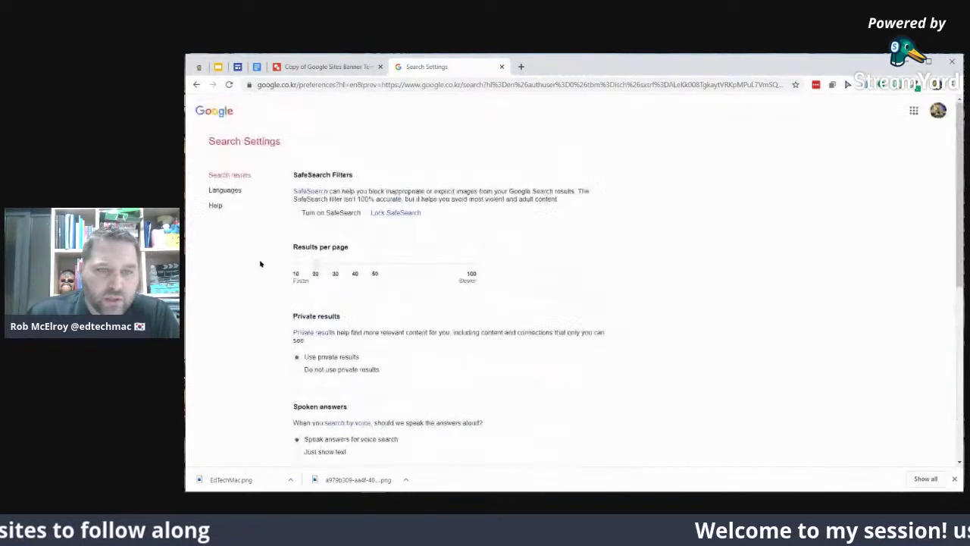
{"action": "left_click", "coordinate": [198, 84]}
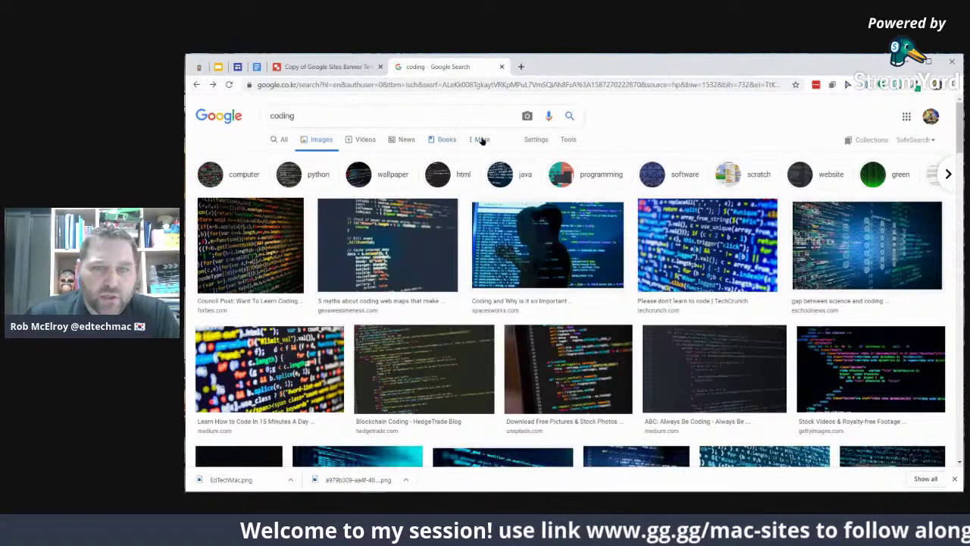
{"action": "left_click", "coordinate": [482, 140]}
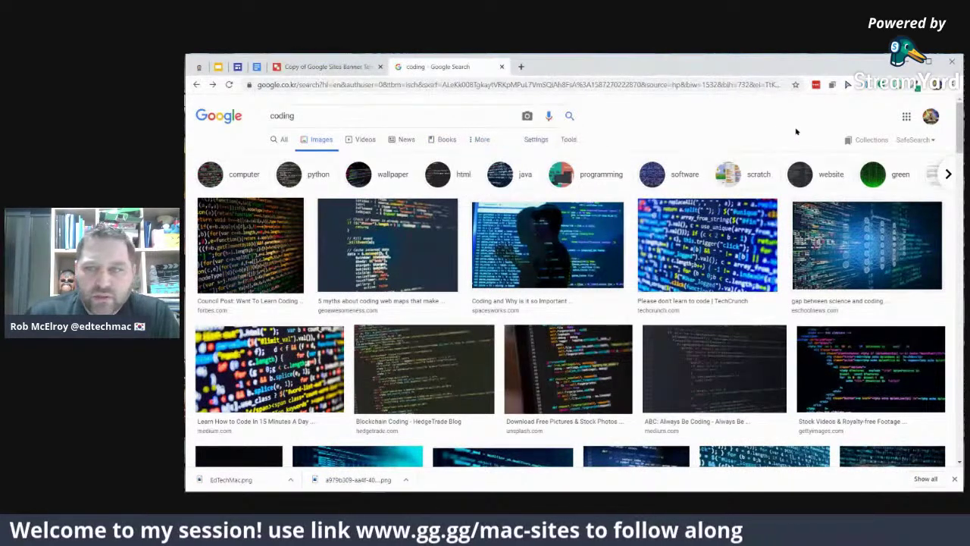
Filter the coding images to those labeled for noncommercial reuse with modification, and open the HD code wallpaper's page on Wallpaper Flare
{"action": "left_click", "coordinate": [567, 140]}
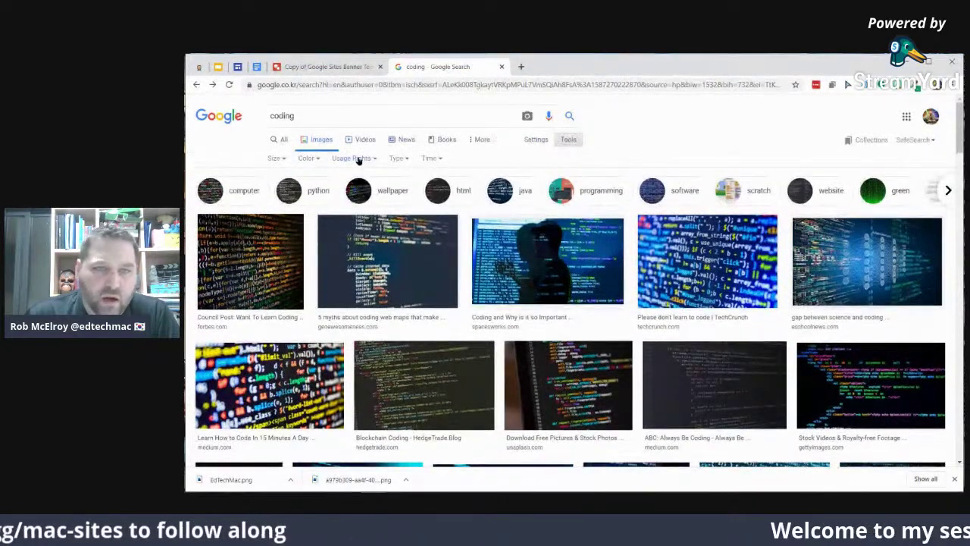
{"action": "left_click", "coordinate": [359, 159]}
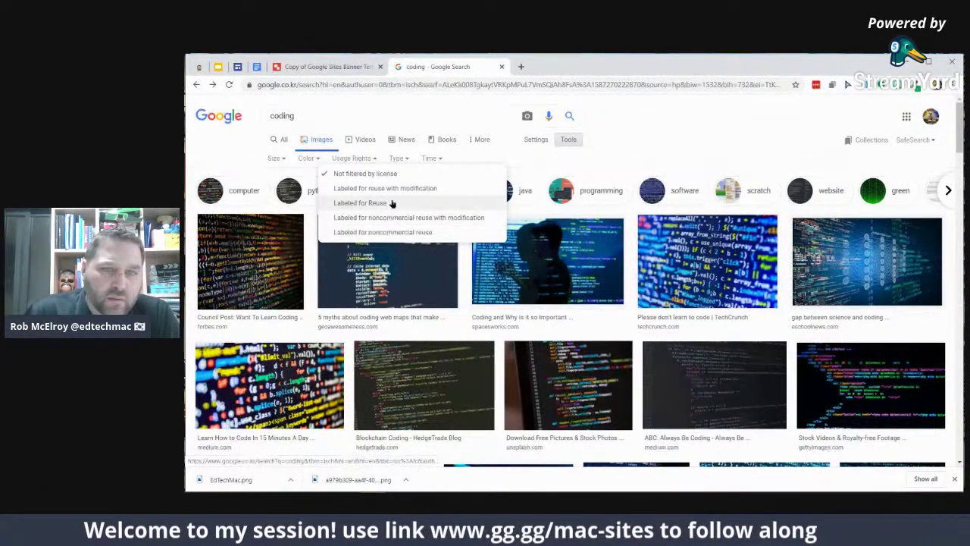
{"action": "left_click", "coordinate": [427, 219]}
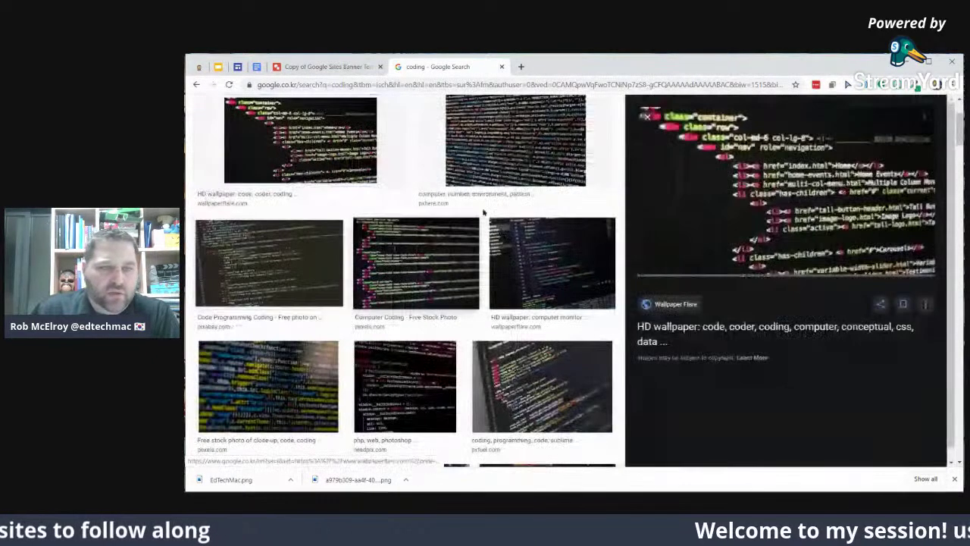
{"action": "left_click", "coordinate": [271, 256]}
{"action": "left_click", "coordinate": [756, 202]}
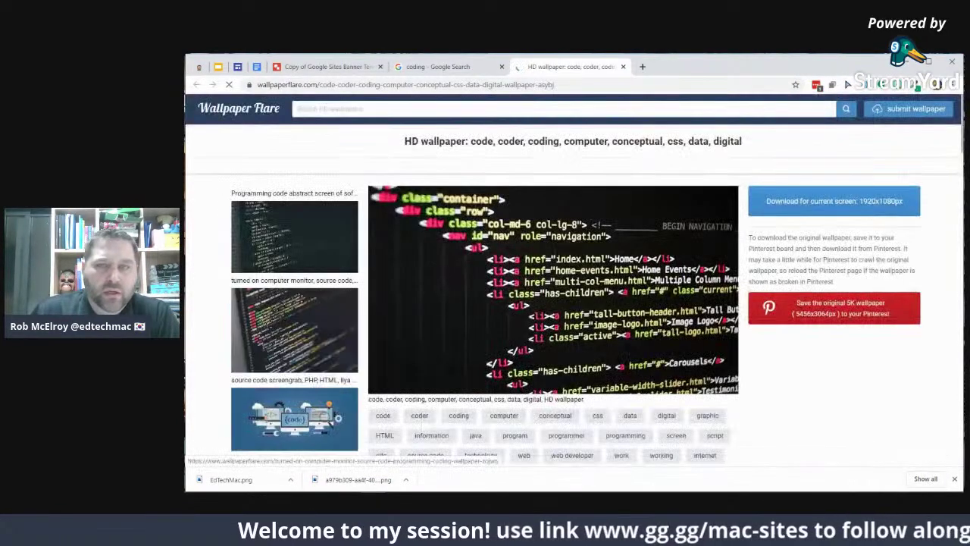
Save the code wallpaper image as code-coder-coding-computer.jpg to the Desktop, and return to the copied banner template drawing
{"action": "right_click", "coordinate": [552, 280]}
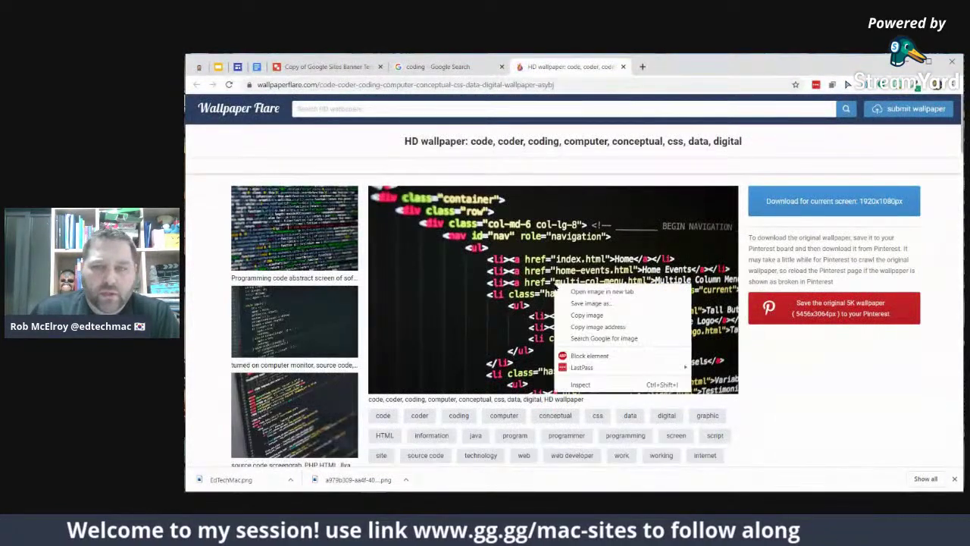
{"action": "left_click", "coordinate": [609, 311]}
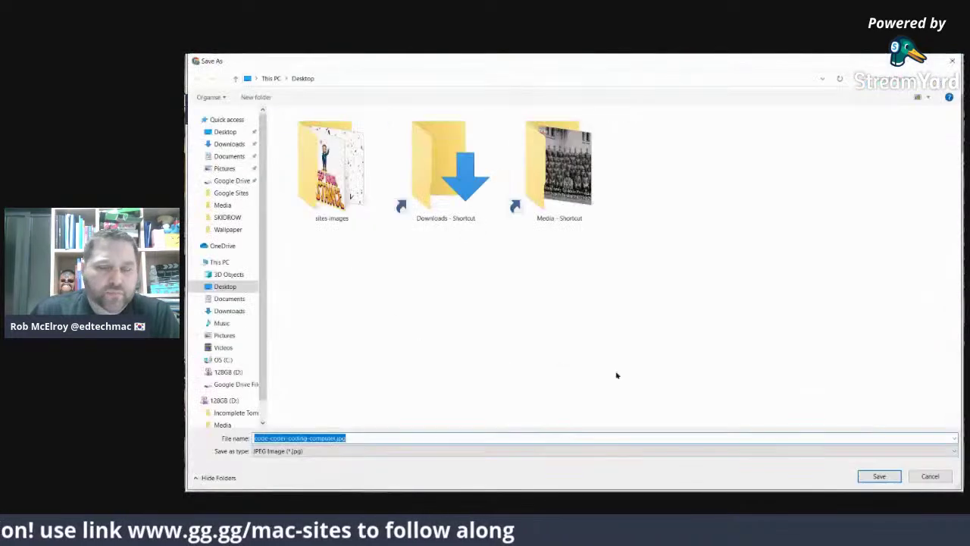
{"action": "left_click", "coordinate": [892, 476]}
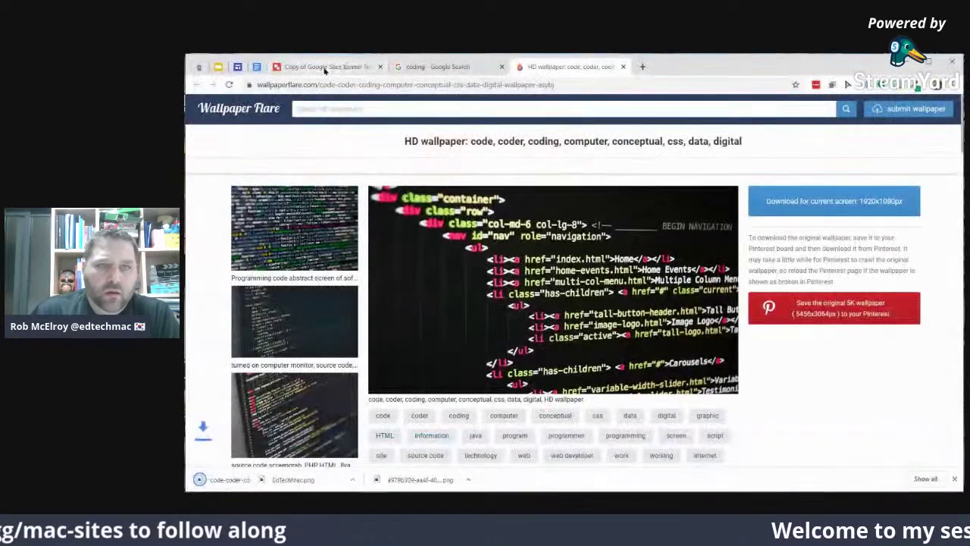
{"action": "left_click", "coordinate": [325, 67]}
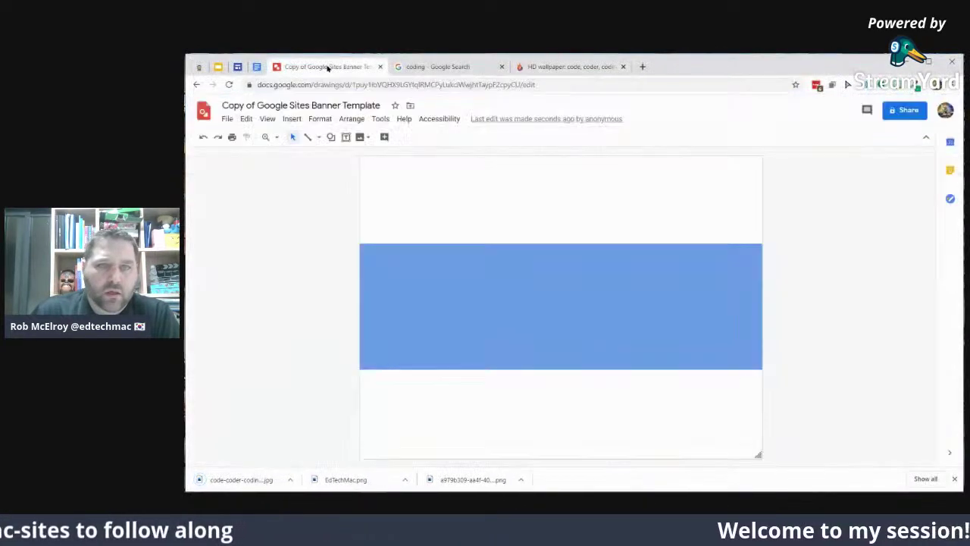
{"action": "left_click", "coordinate": [292, 119]}
{"action": "mouse_move", "coordinate": [307, 136]}
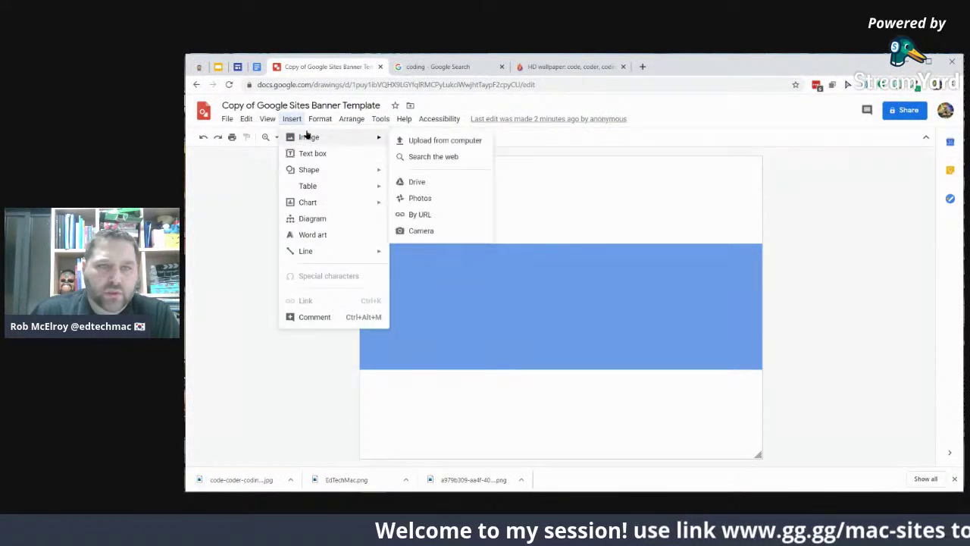
{"action": "left_click", "coordinate": [418, 141]}
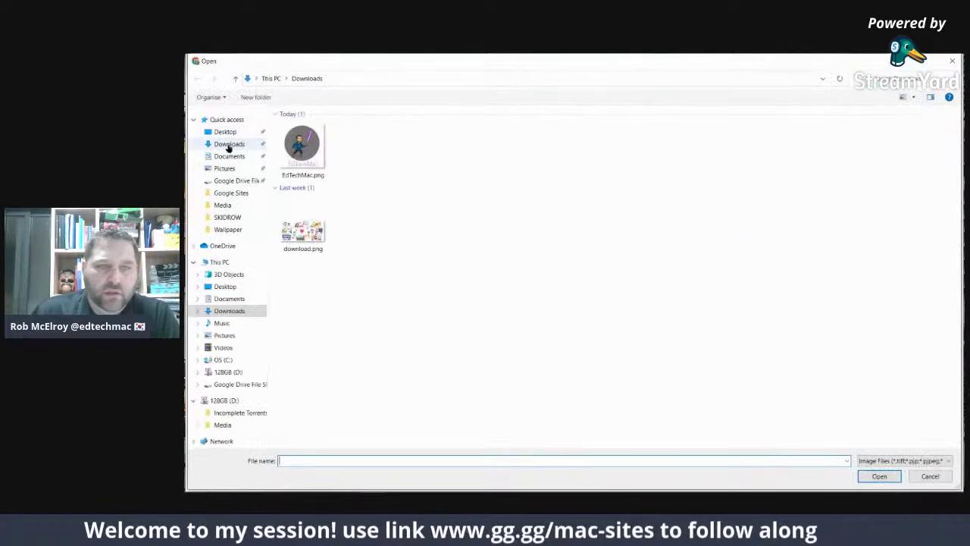
{"action": "left_click", "coordinate": [228, 144]}
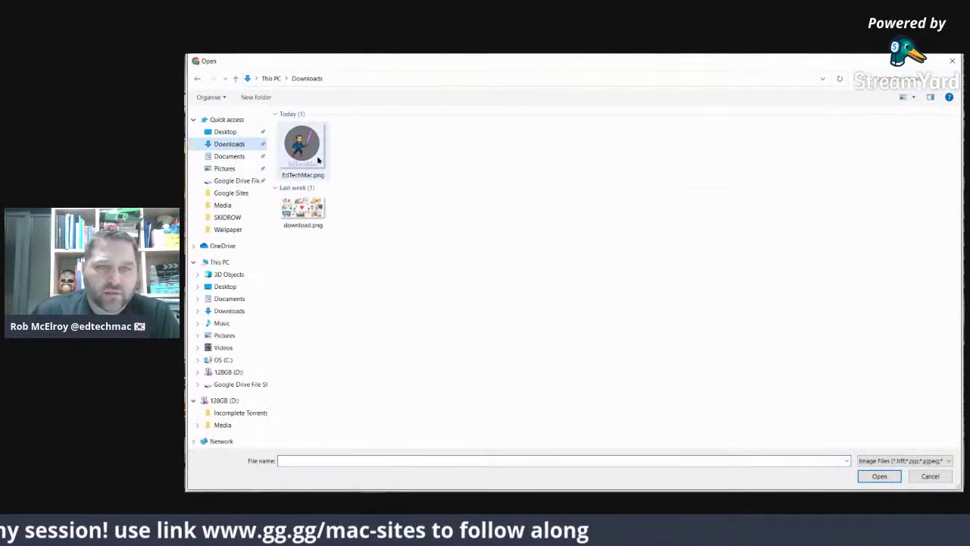
{"action": "left_click", "coordinate": [930, 476]}
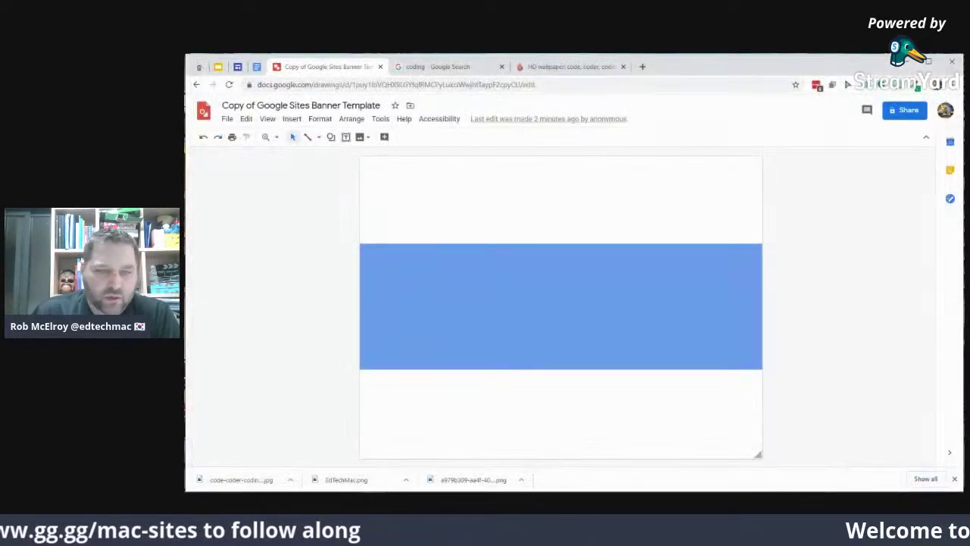
Place the downloaded code image on the drawing and stretch it to the canvas's upper and left edges
{"action": "left_click_drag", "start_coordinate": [234, 478], "coordinate": [477, 383]}
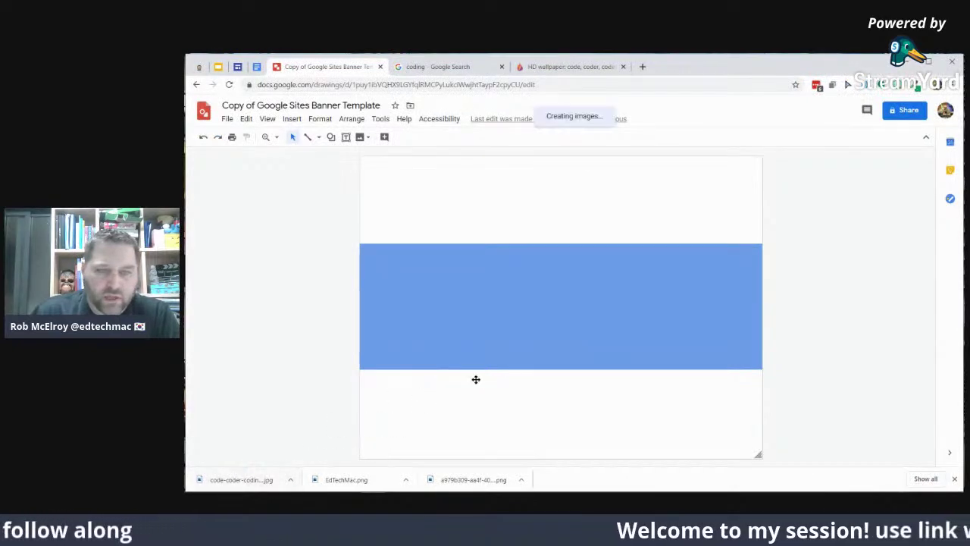
{"action": "left_click_drag", "start_coordinate": [501, 375], "coordinate": [458, 227]}
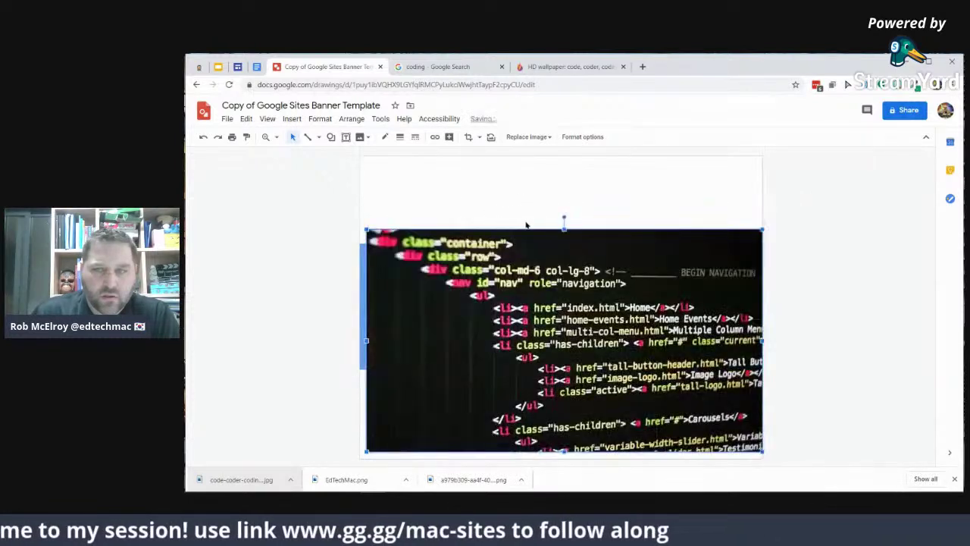
{"action": "left_click_drag", "start_coordinate": [564, 227], "coordinate": [563, 156]}
{"action": "left_click_drag", "start_coordinate": [365, 304], "coordinate": [360, 304]}
Send the code image behind the blue rectangle
{"action": "right_click", "coordinate": [468, 211]}
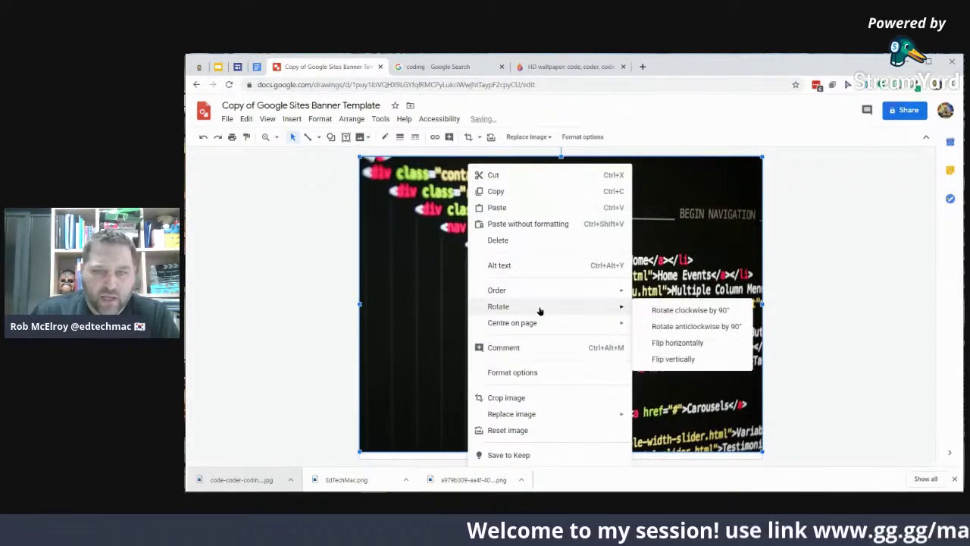
{"action": "mouse_move", "coordinate": [542, 294]}
{"action": "left_click", "coordinate": [705, 339]}
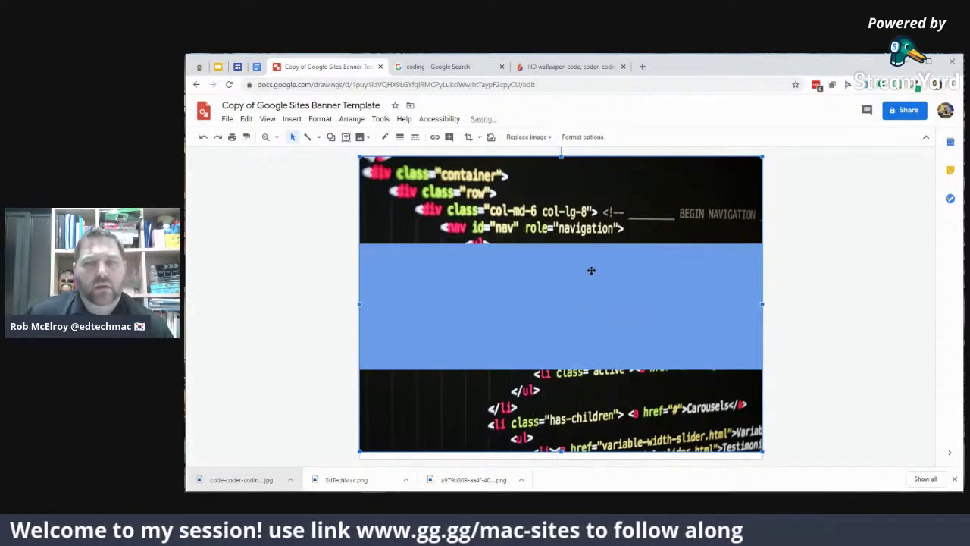
Insert word art reading "Coding Club", make it narrower and taller, and place it in the right part of the blue rectangle
{"action": "left_click", "coordinate": [292, 119]}
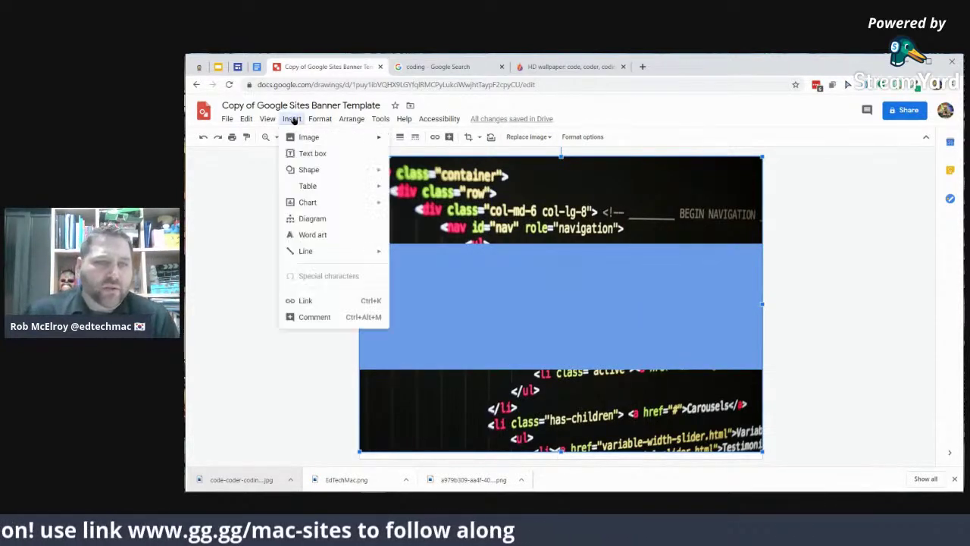
{"action": "mouse_move", "coordinate": [298, 139]}
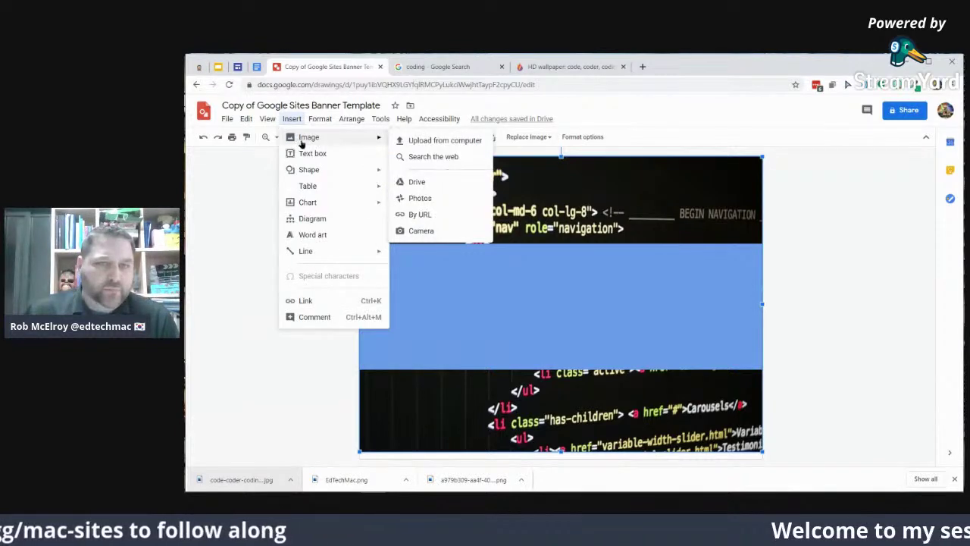
{"action": "left_click", "coordinate": [314, 233]}
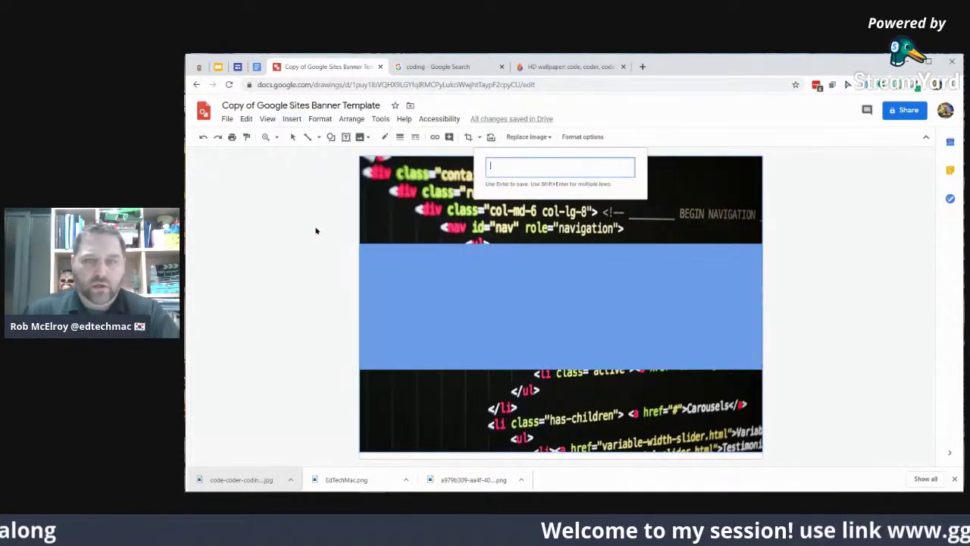
{"action": "type", "text": "Coding"}
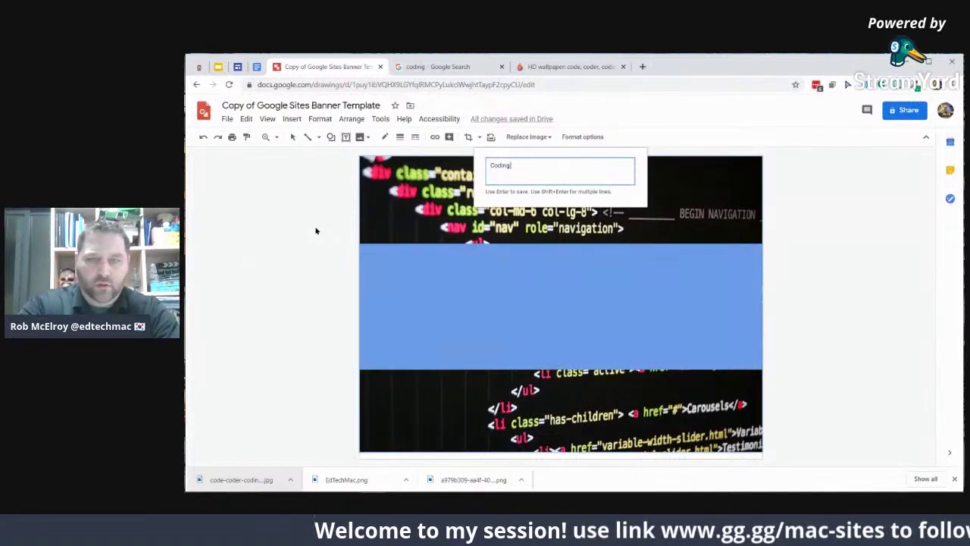
{"action": "type", "text": " Club"}
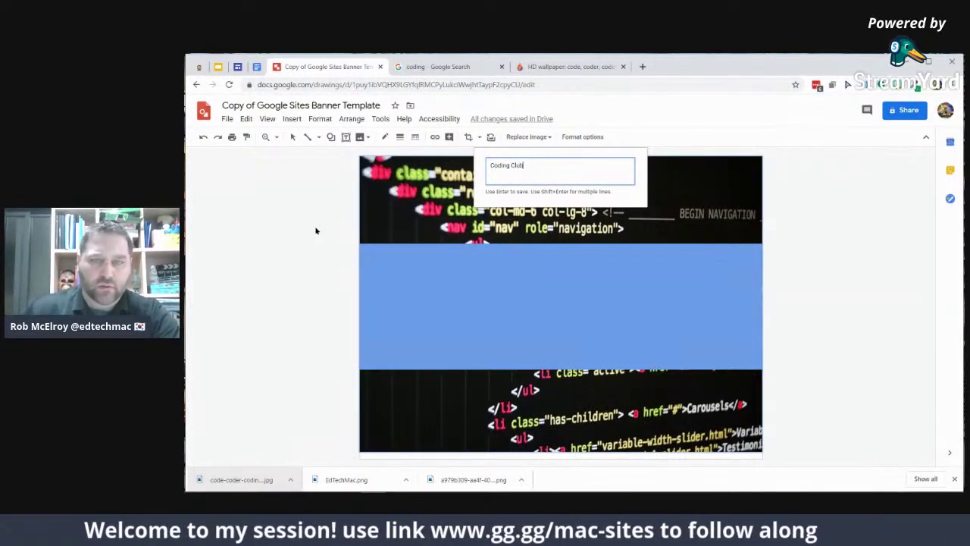
{"action": "key", "text": "Return"}
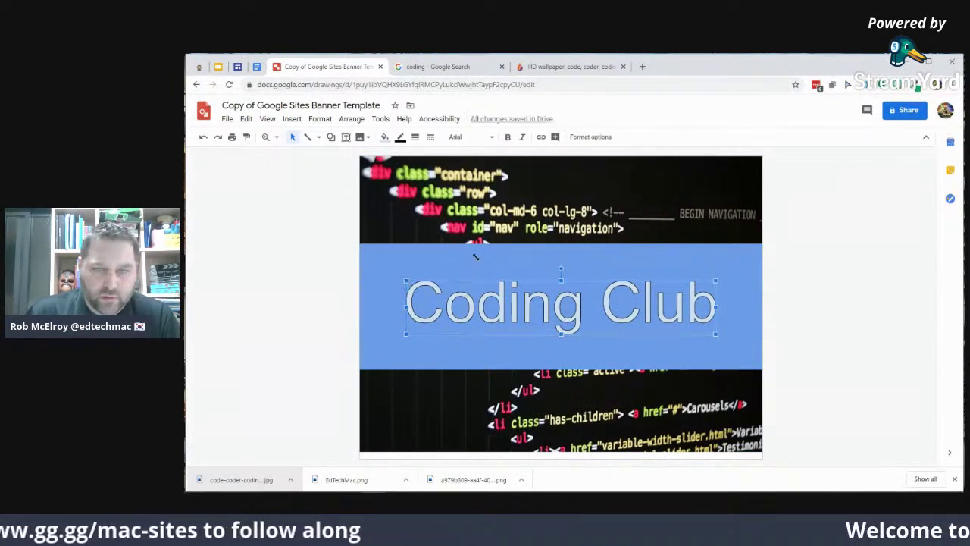
{"action": "left_click_drag", "start_coordinate": [476, 257], "coordinate": [476, 258]}
{"action": "left_click_drag", "start_coordinate": [645, 313], "coordinate": [670, 320]}
{"action": "left_click", "coordinate": [447, 319]}
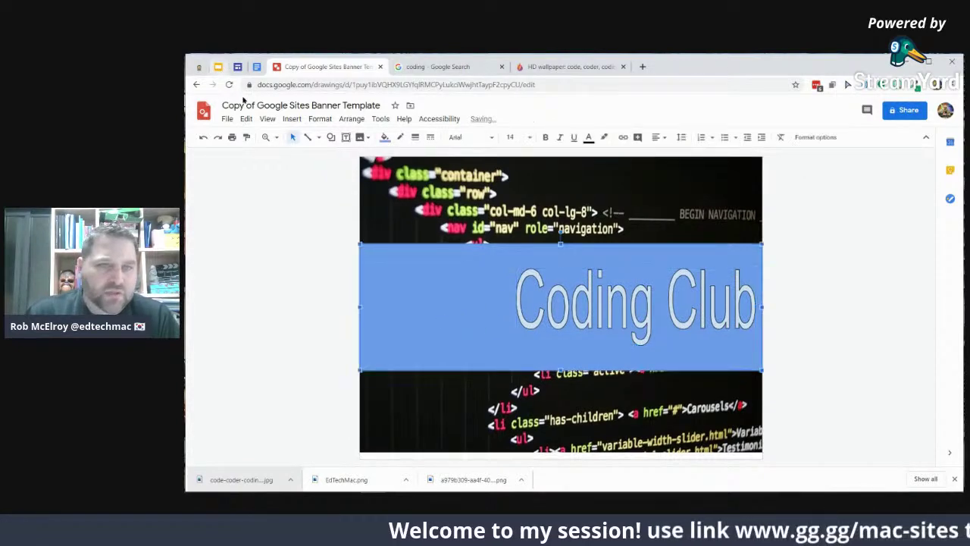
Insert EdTechMac.png from the Downloads folder, shrink it, and place it in the left part of the blue rectangle beside the title
{"action": "left_click", "coordinate": [292, 125]}
{"action": "mouse_move", "coordinate": [296, 136]}
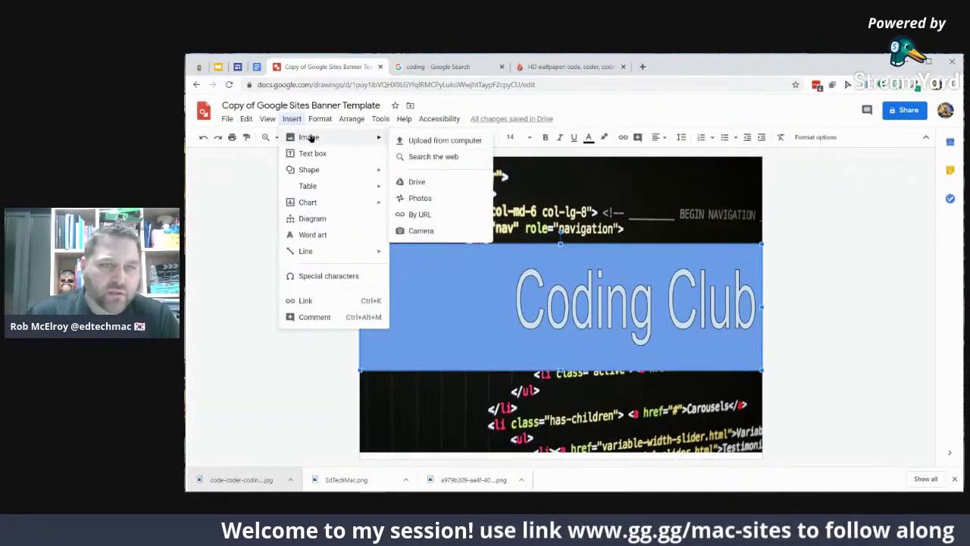
{"action": "left_click", "coordinate": [400, 141]}
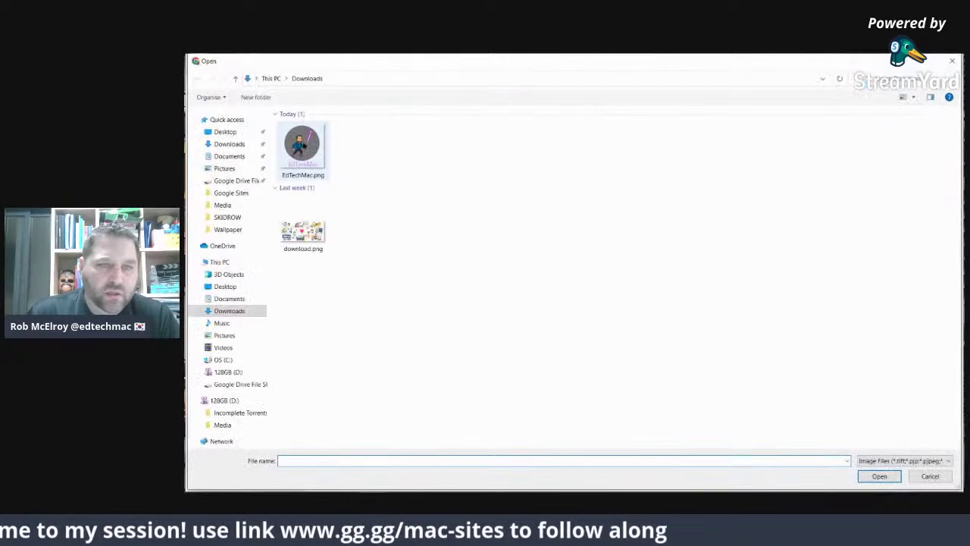
{"action": "left_click", "coordinate": [303, 148]}
{"action": "left_click", "coordinate": [868, 476]}
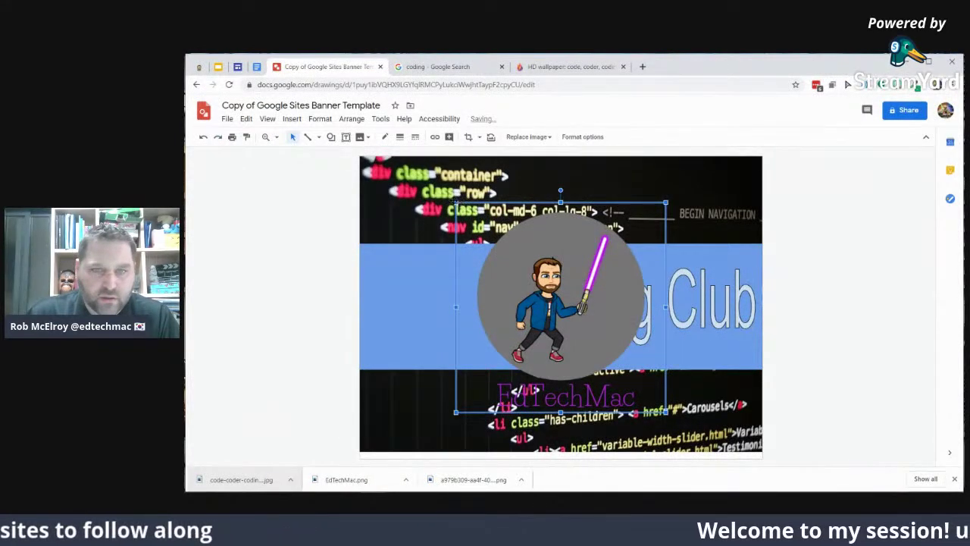
{"action": "left_click_drag", "start_coordinate": [455, 203], "coordinate": [563, 309]}
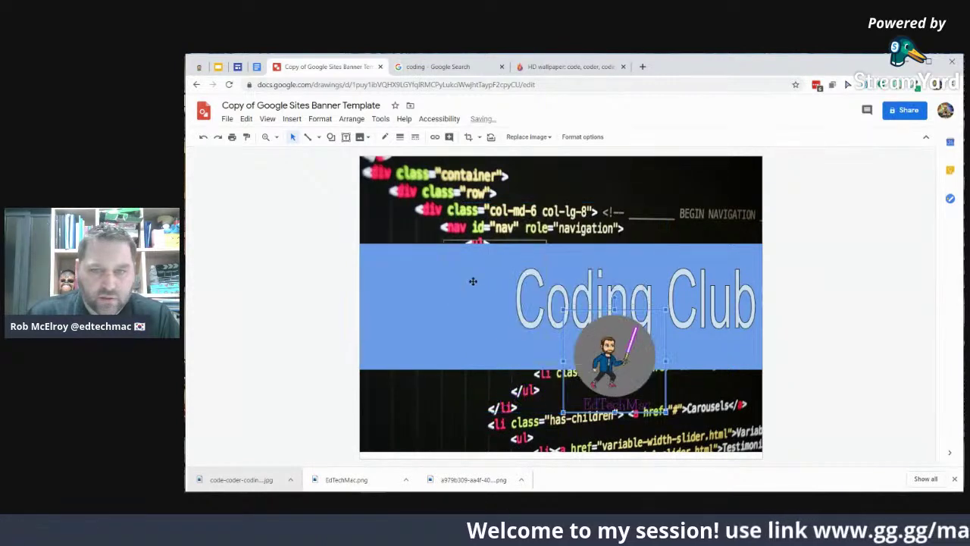
{"action": "left_click_drag", "start_coordinate": [426, 298], "coordinate": [412, 296]}
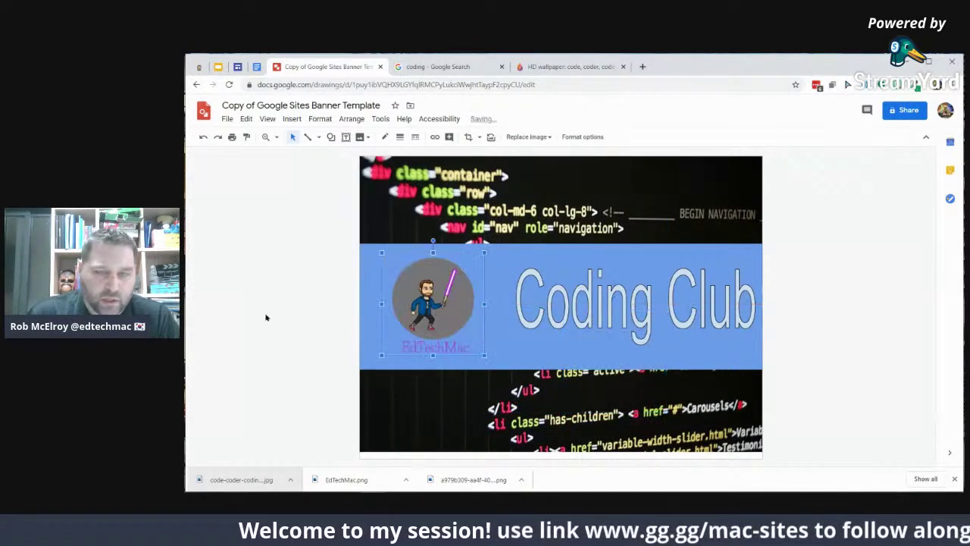
{"action": "left_click", "coordinate": [550, 259]}
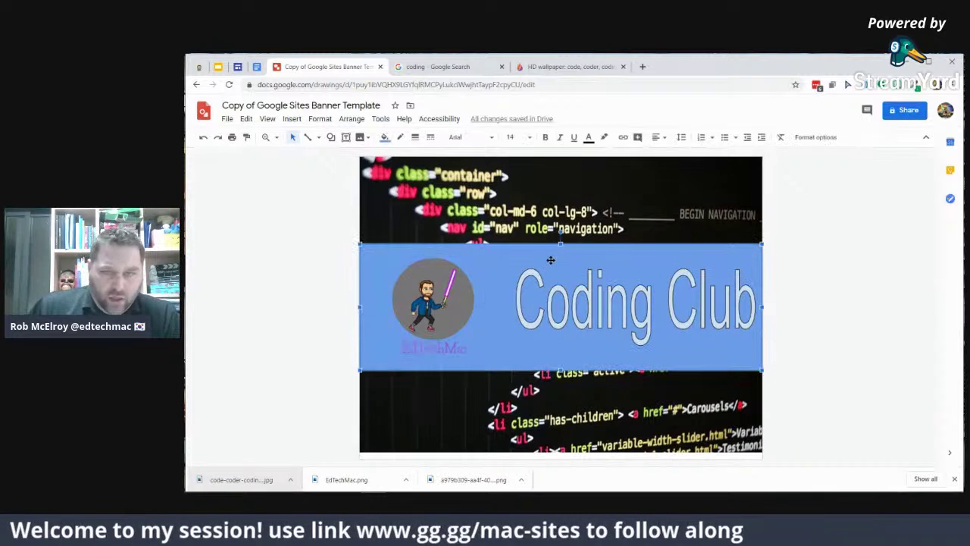
{"action": "left_click_drag", "start_coordinate": [614, 314], "coordinate": [615, 314]}
{"action": "left_click", "coordinate": [395, 254]}
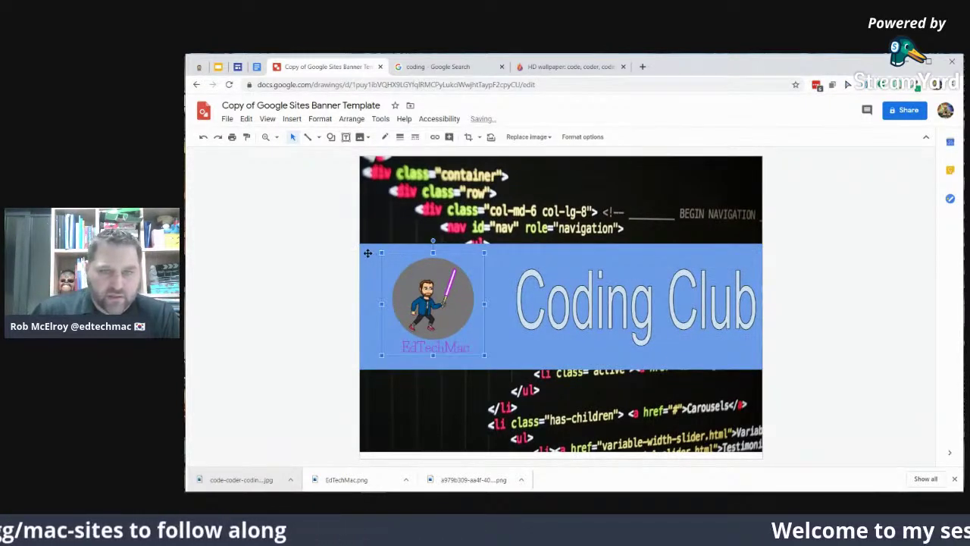
Try deleting the blue rectangle behind the logo and title, and undo the deletion
{"action": "left_click", "coordinate": [368, 255]}
{"action": "key", "text": "Delete"}
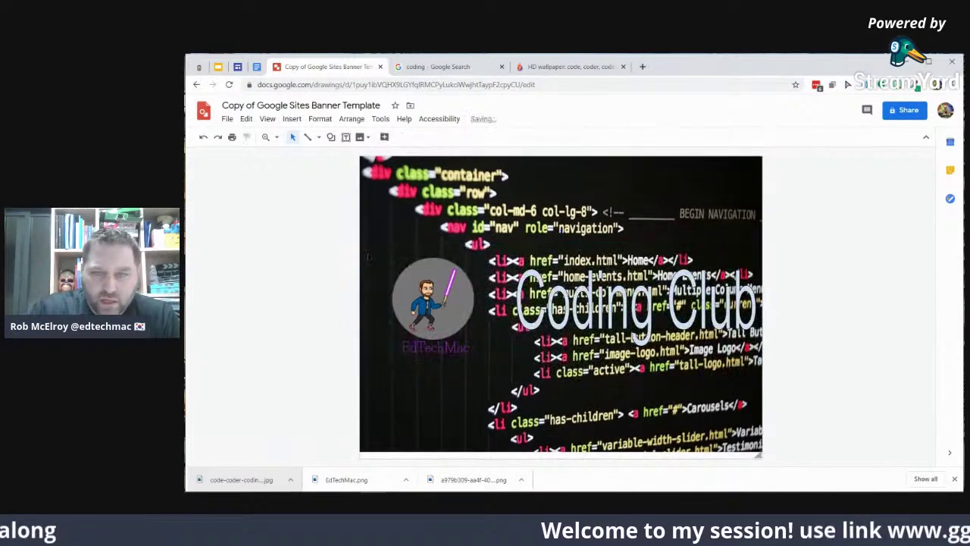
{"action": "key", "text": "ctrl+z"}
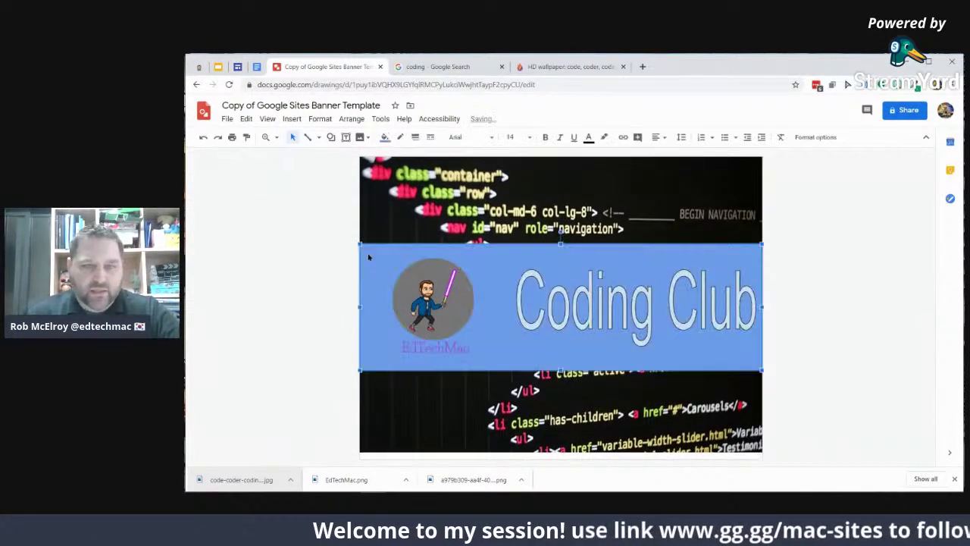
Change the blue rectangle's fill to light grey and give it a mostly transparent custom colour
{"action": "left_click", "coordinate": [385, 136]}
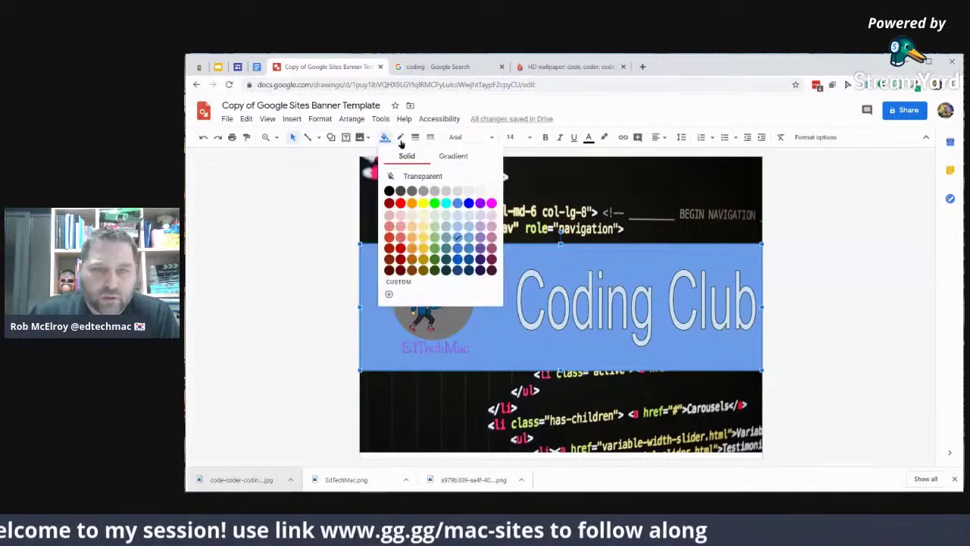
{"action": "left_click", "coordinate": [490, 192]}
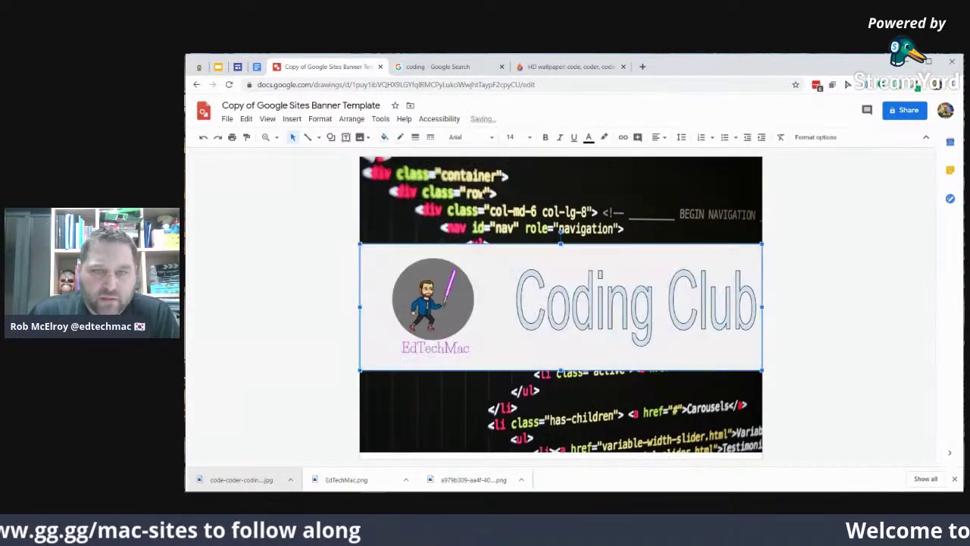
{"action": "left_click", "coordinate": [384, 138]}
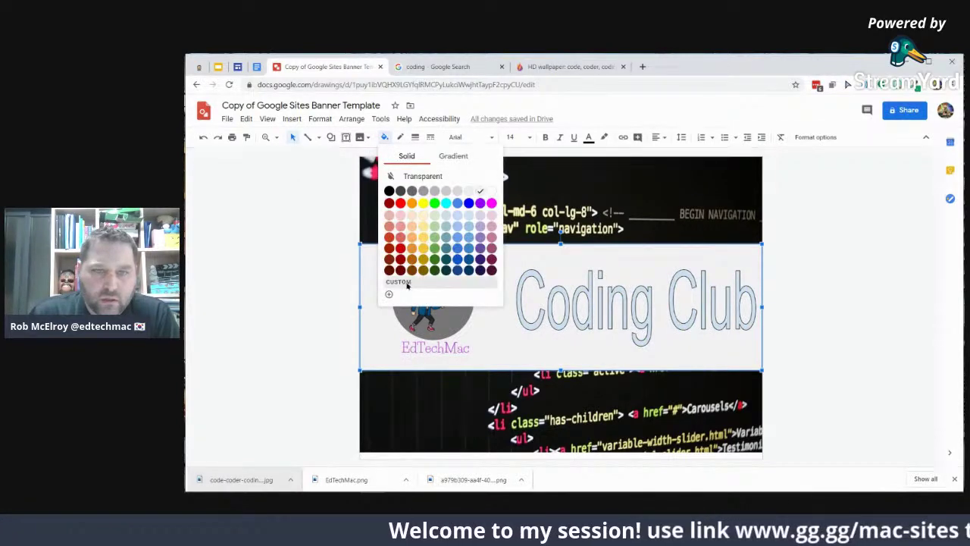
{"action": "left_click", "coordinate": [388, 294]}
{"action": "left_click_drag", "start_coordinate": [578, 342], "coordinate": [541, 341]}
{"action": "left_click", "coordinate": [606, 369]}
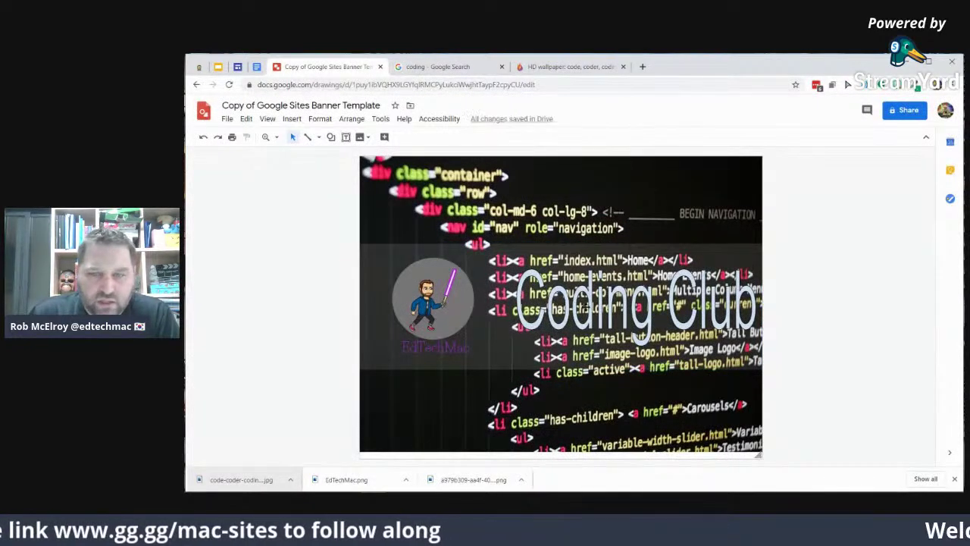
Give the translucent rectangle behind the logo and title a more opaque light grey custom fill colour
{"action": "left_click", "coordinate": [534, 310]}
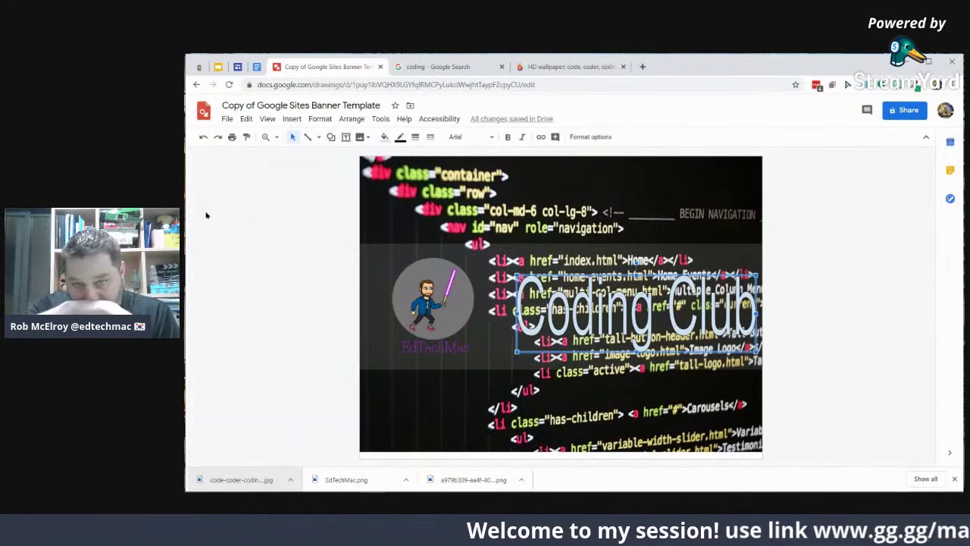
{"action": "left_click", "coordinate": [384, 263]}
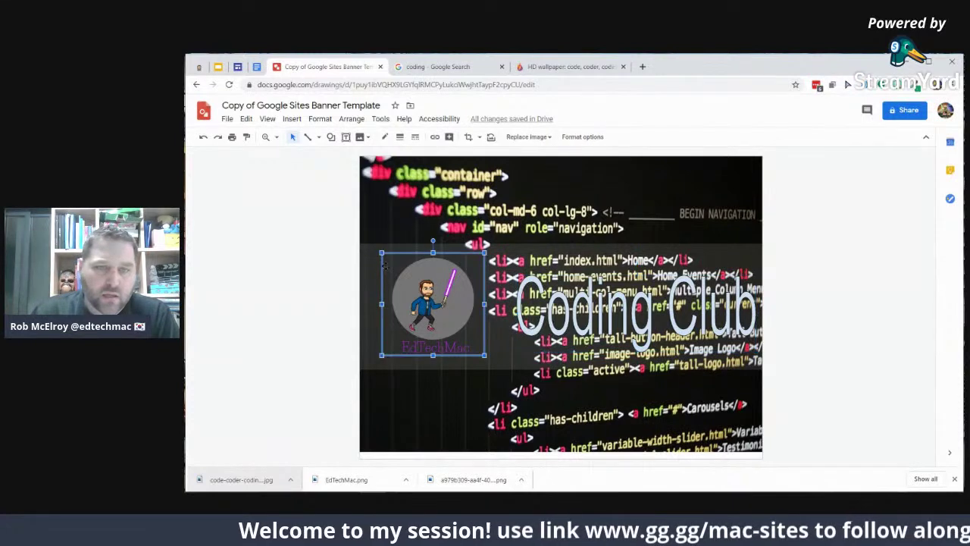
{"action": "left_click", "coordinate": [596, 261]}
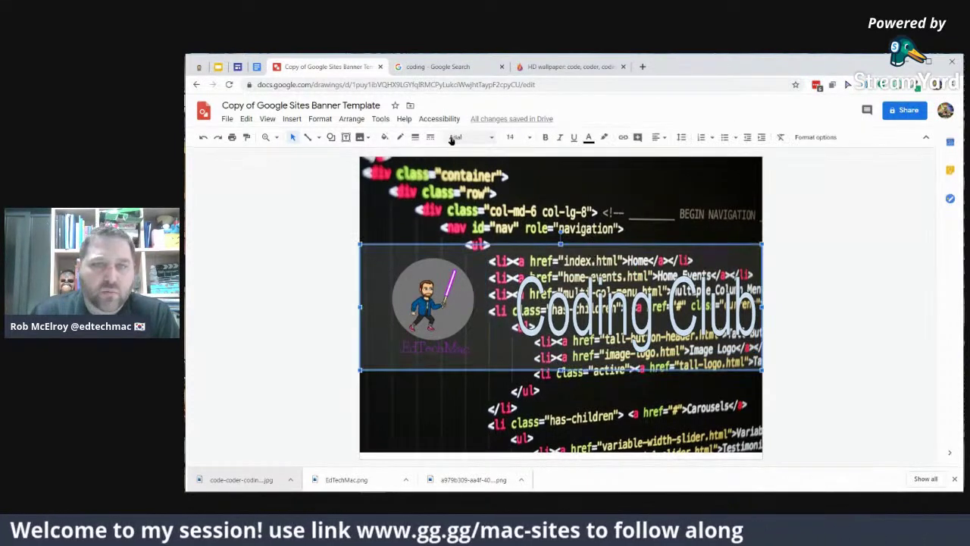
{"action": "left_click", "coordinate": [384, 138]}
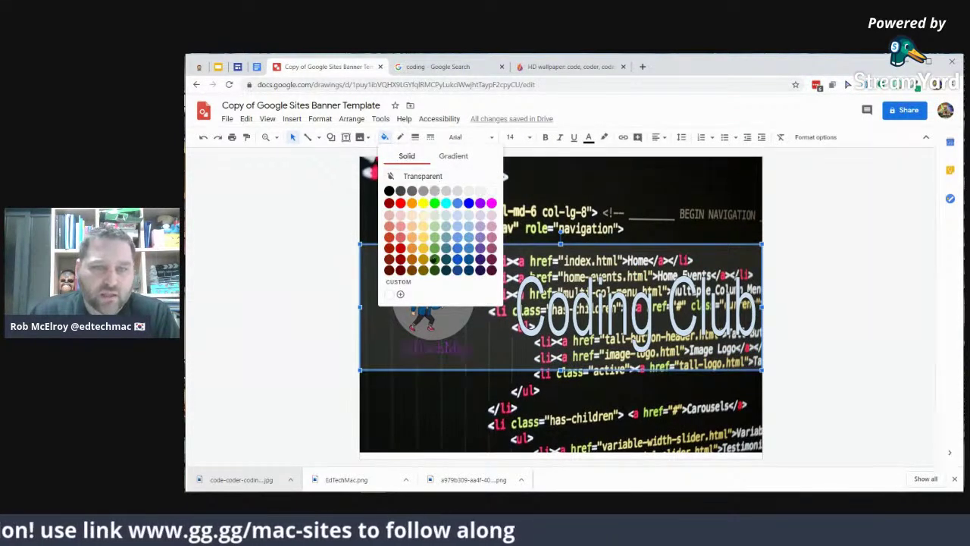
{"action": "left_click", "coordinate": [401, 294]}
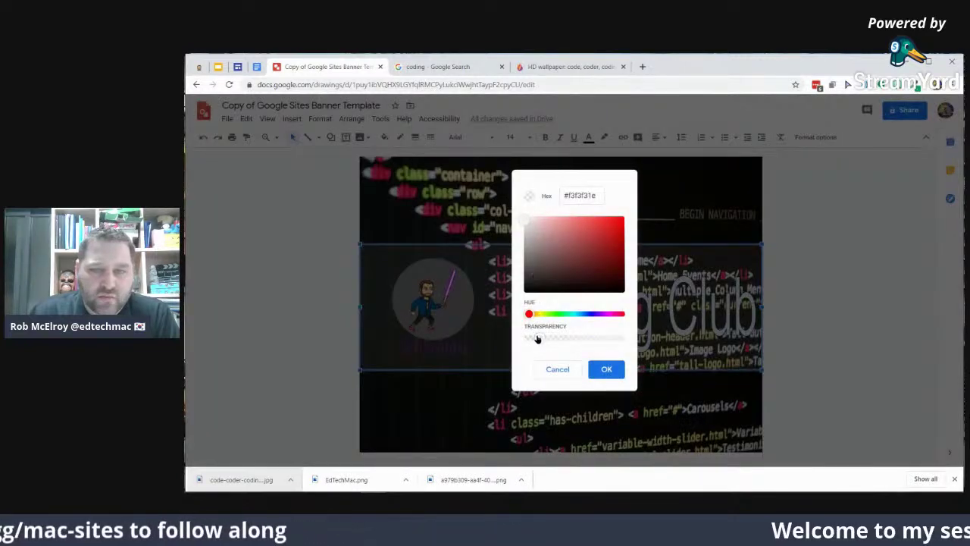
{"action": "left_click_drag", "start_coordinate": [536, 339], "coordinate": [558, 340]}
{"action": "left_click", "coordinate": [607, 369]}
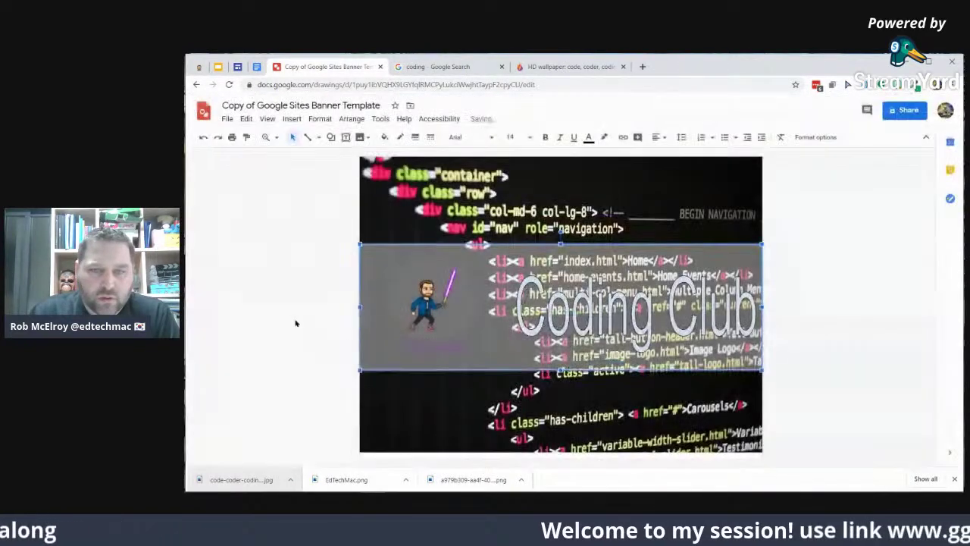
Download the finished banner drawing as a PNG image
{"action": "left_click", "coordinate": [227, 119]}
{"action": "mouse_move", "coordinate": [274, 218]}
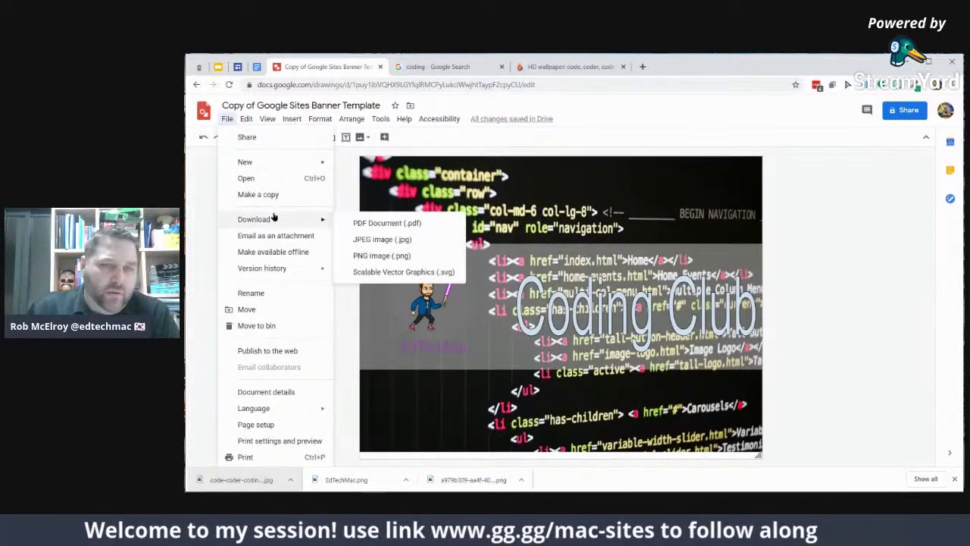
{"action": "left_click", "coordinate": [399, 255]}
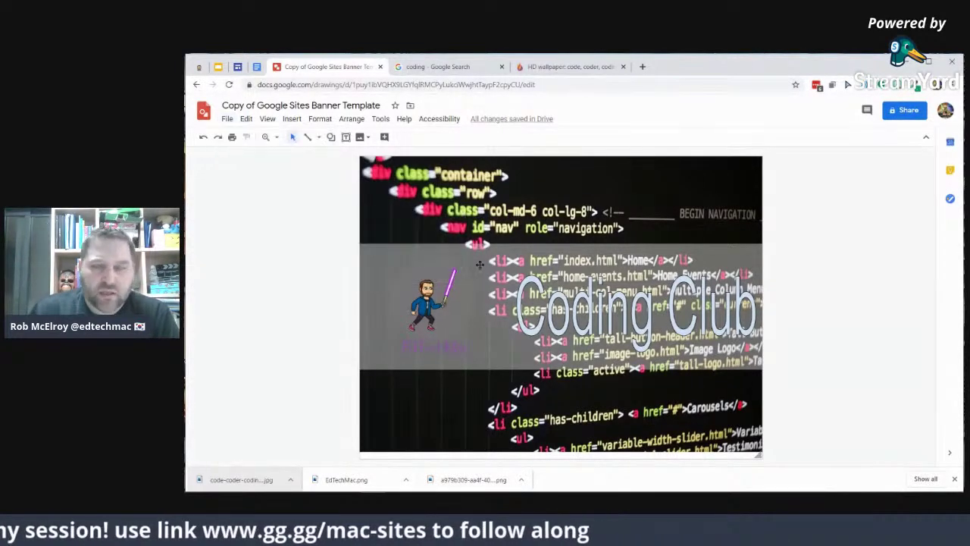
Switch to the Coding club website in Google Sites and upload Copy of Google Sites Banner Template.png as the header image
{"action": "left_click", "coordinate": [238, 67]}
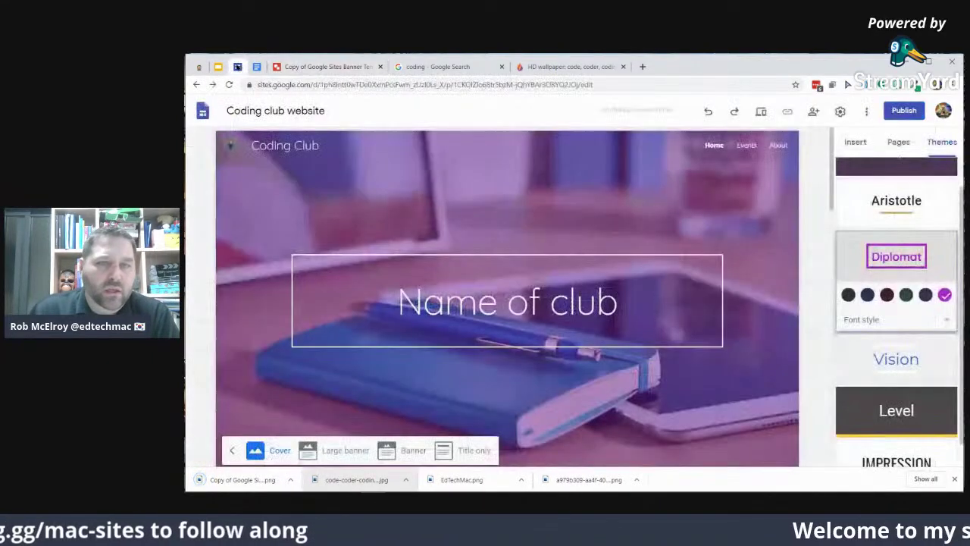
{"action": "left_click", "coordinate": [287, 380]}
{"action": "scroll", "coordinate": [287, 356], "scroll_direction": "down", "scroll_amount": 1}
{"action": "scroll", "coordinate": [285, 315], "scroll_direction": "up", "scroll_amount": 1}
{"action": "scroll", "coordinate": [286, 315], "scroll_direction": "down", "scroll_amount": 1}
{"action": "left_click", "coordinate": [296, 354]}
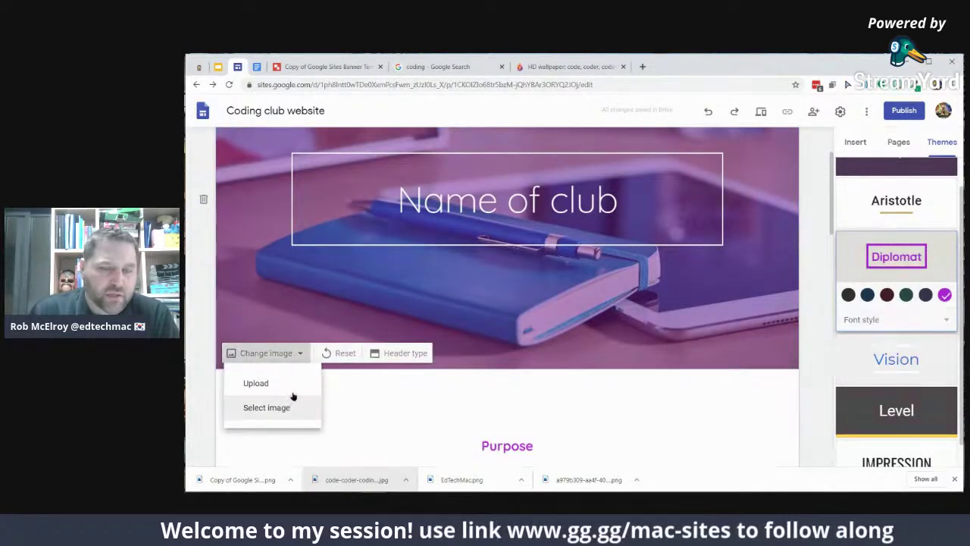
{"action": "left_click", "coordinate": [294, 384]}
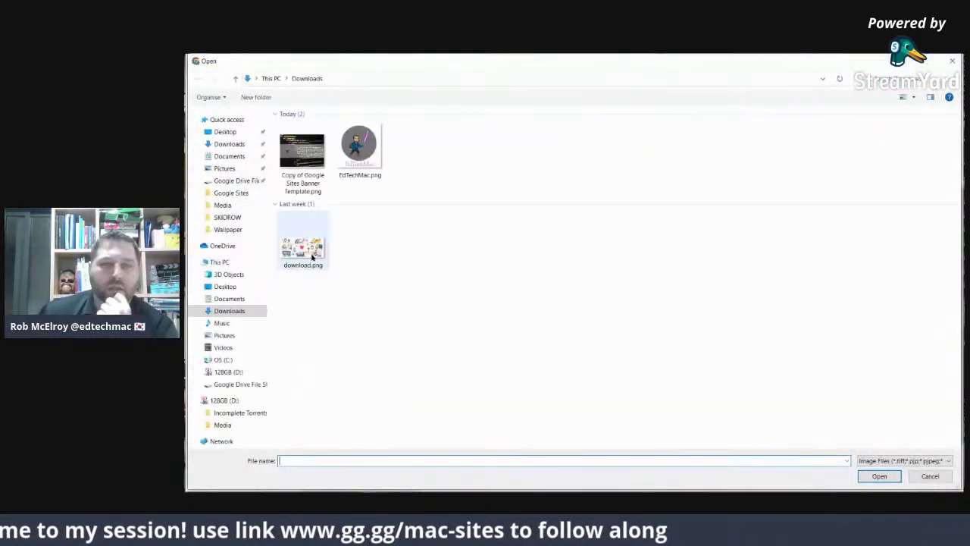
{"action": "left_click", "coordinate": [302, 155]}
{"action": "left_click", "coordinate": [879, 476]}
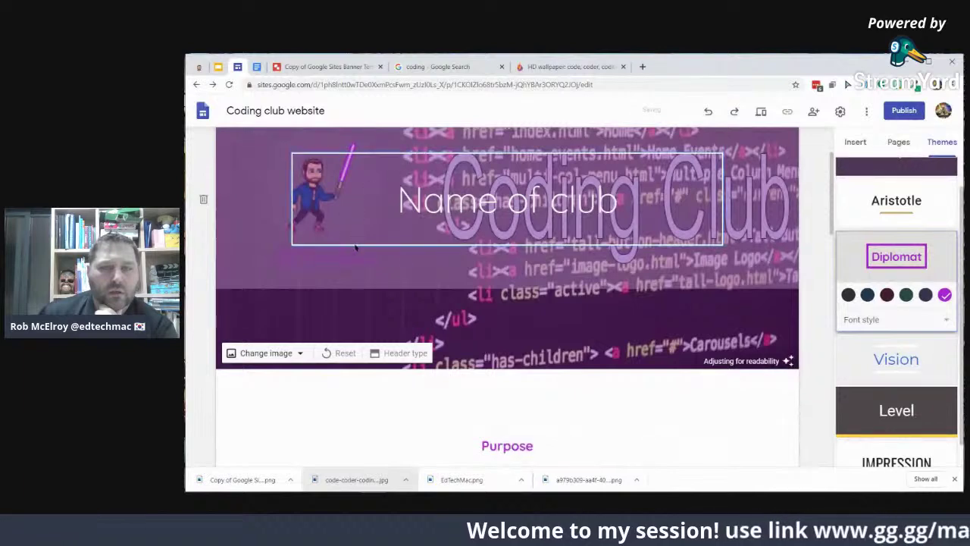
Delete the "Name of club" title box from the header and change the header type to Banner
{"action": "scroll", "coordinate": [326, 396], "scroll_direction": "up", "scroll_amount": 3}
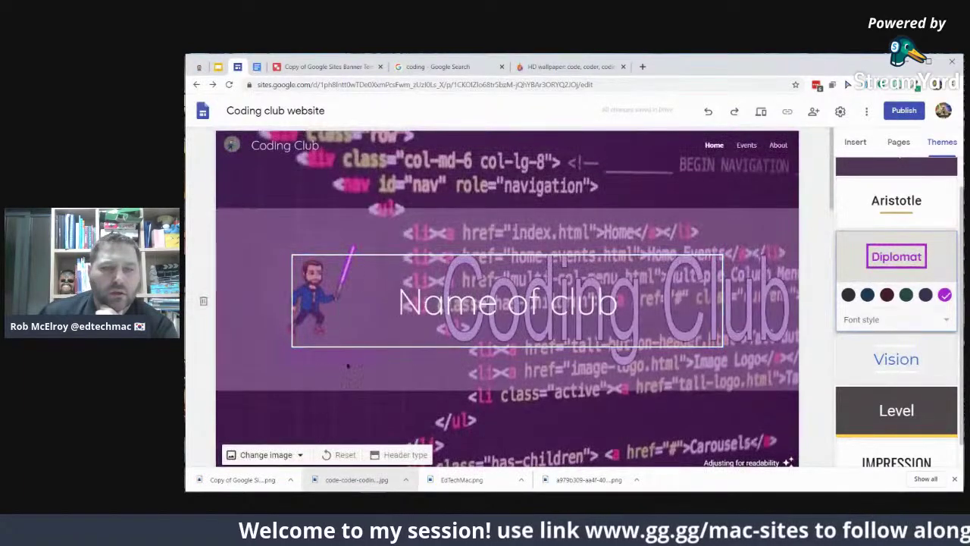
{"action": "left_click", "coordinate": [332, 347]}
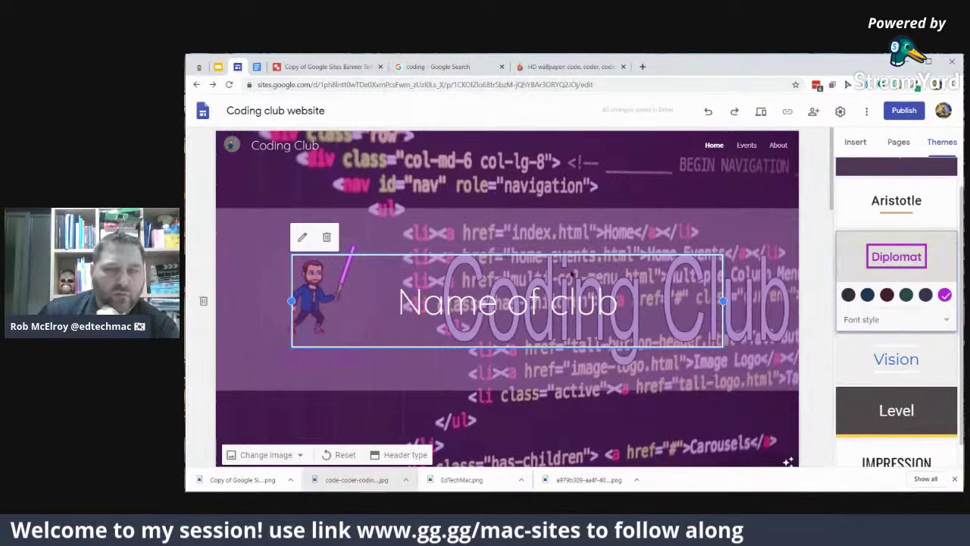
{"action": "left_click", "coordinate": [331, 258]}
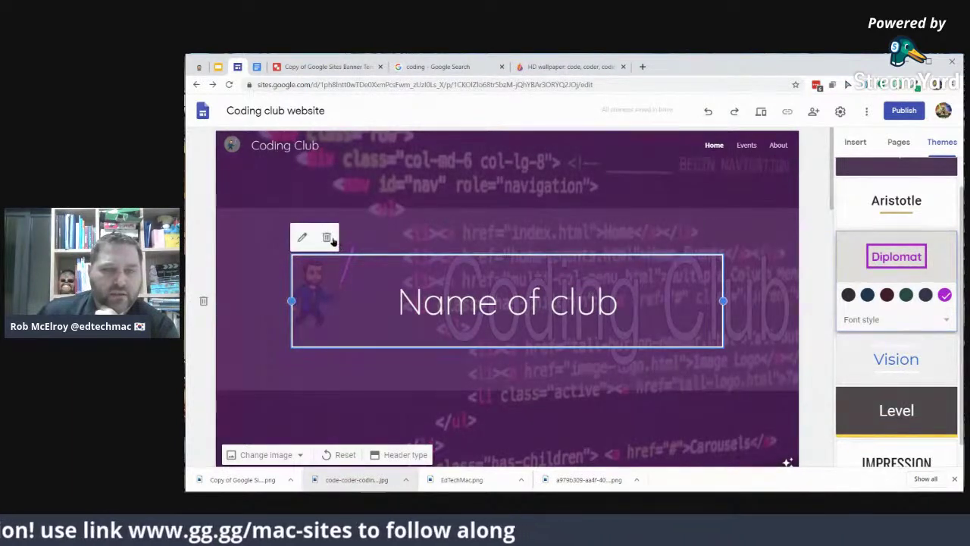
{"action": "left_click", "coordinate": [328, 237]}
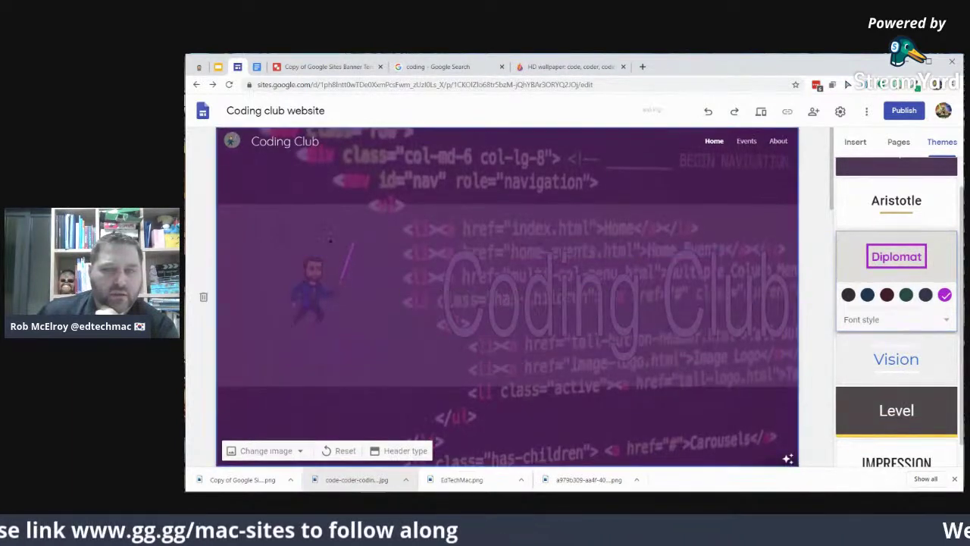
{"action": "left_click", "coordinate": [416, 454]}
{"action": "left_click", "coordinate": [394, 450]}
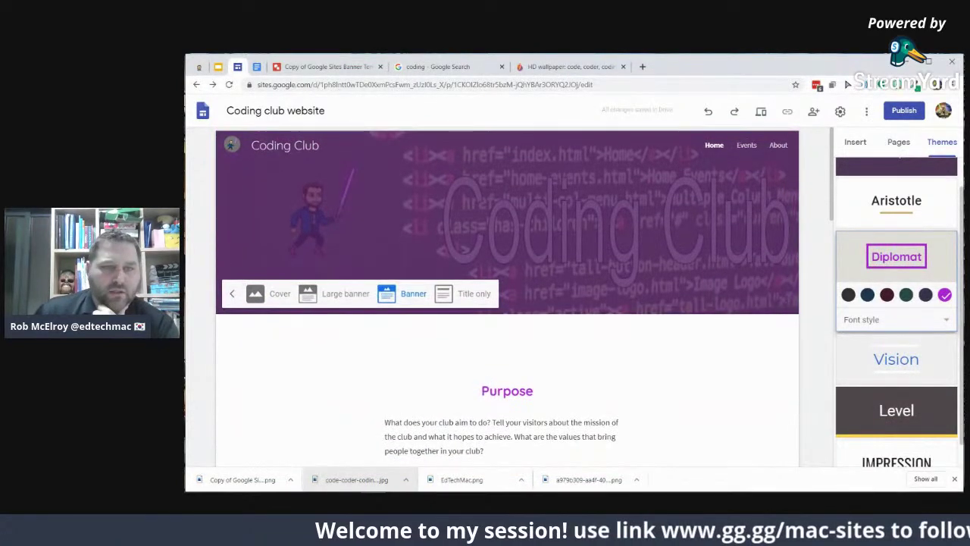
Try deleting the whole header section from the home page, and undo the deletion
{"action": "left_click", "coordinate": [202, 222]}
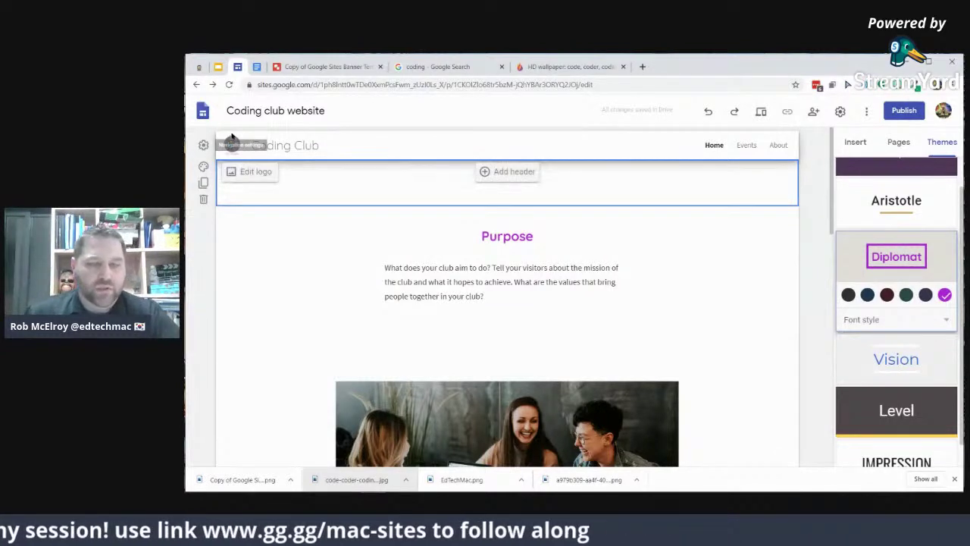
{"action": "key", "text": "ctrl+z"}
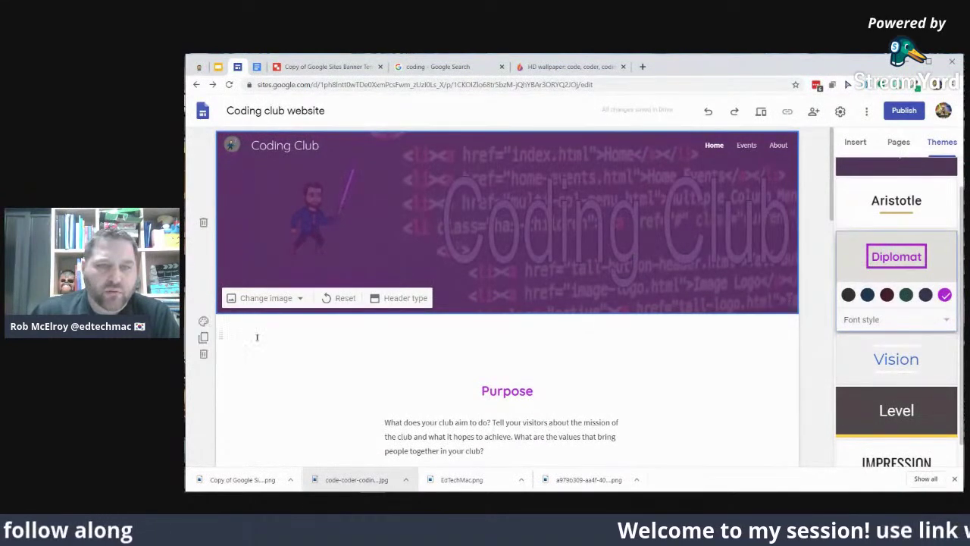
{"action": "left_click", "coordinate": [300, 297]}
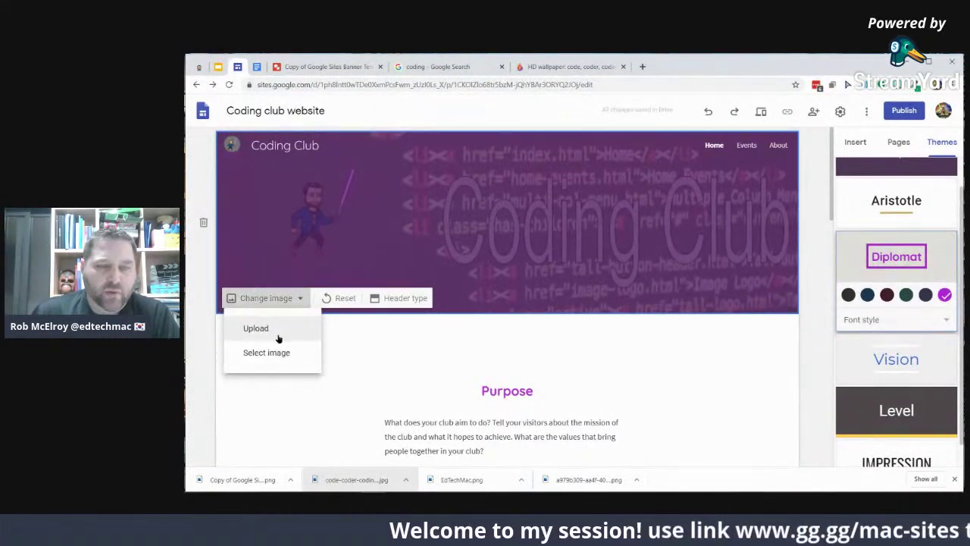
{"action": "left_click", "coordinate": [195, 261]}
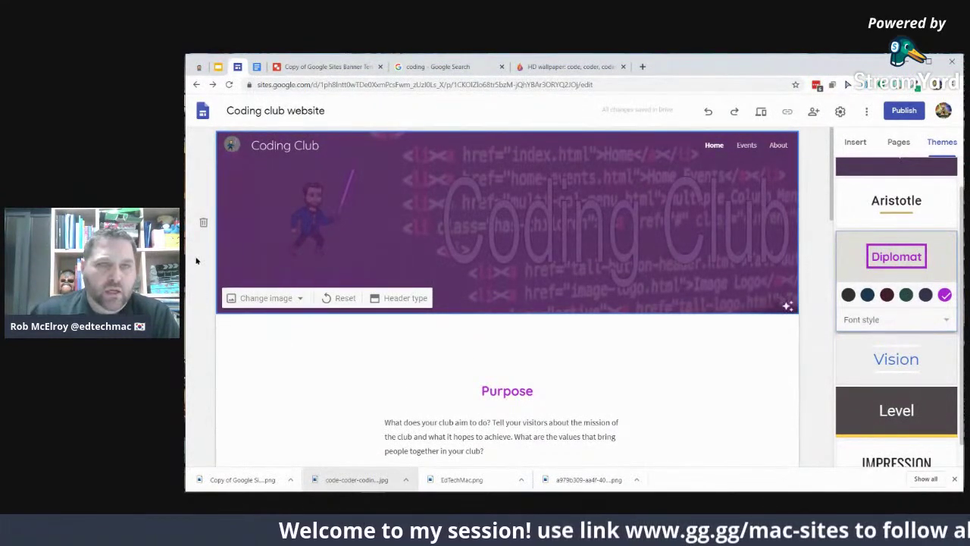
Close the wallpaper and coding image search pages, and open the Videvo link on the "Creating an Animated Banner" slide in Google Slides
{"action": "left_click", "coordinate": [218, 67]}
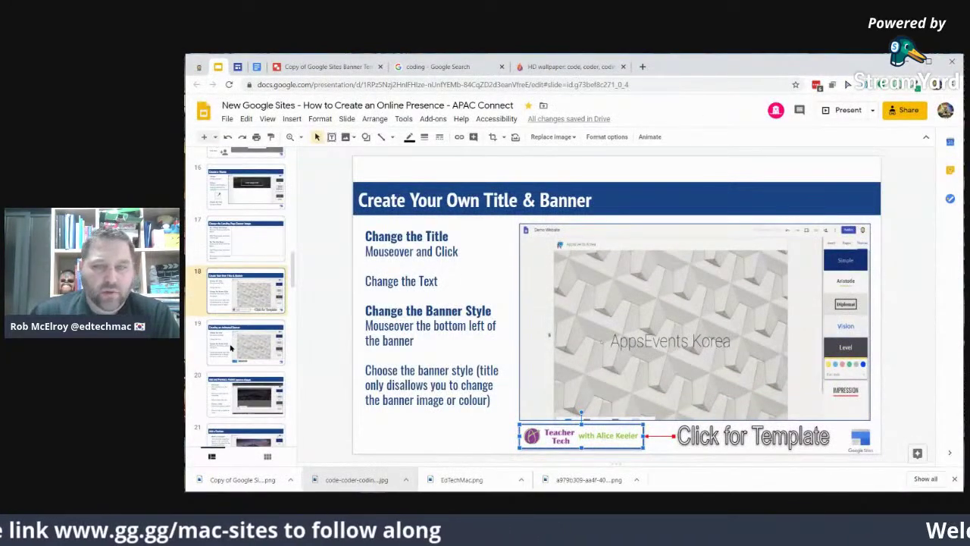
{"action": "left_click", "coordinate": [232, 348]}
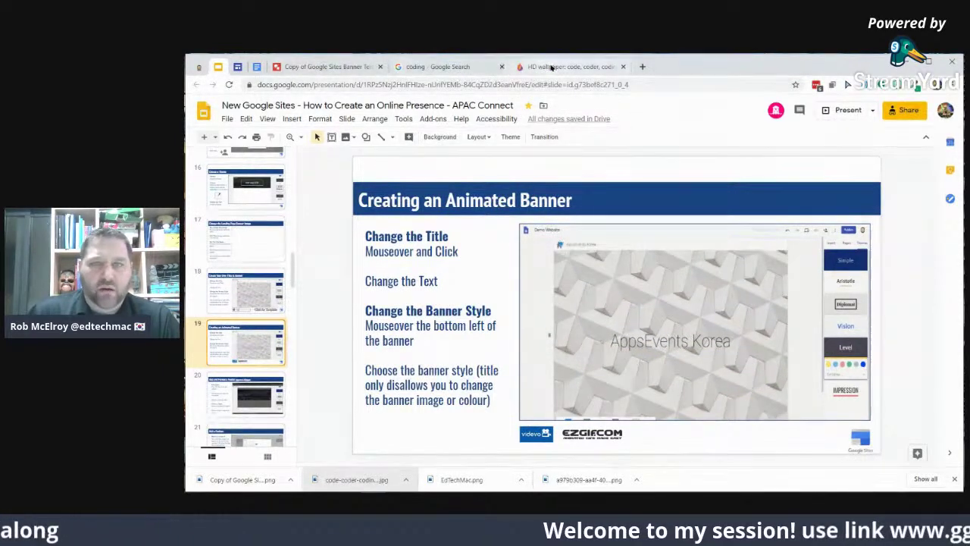
{"action": "left_click", "coordinate": [599, 68]}
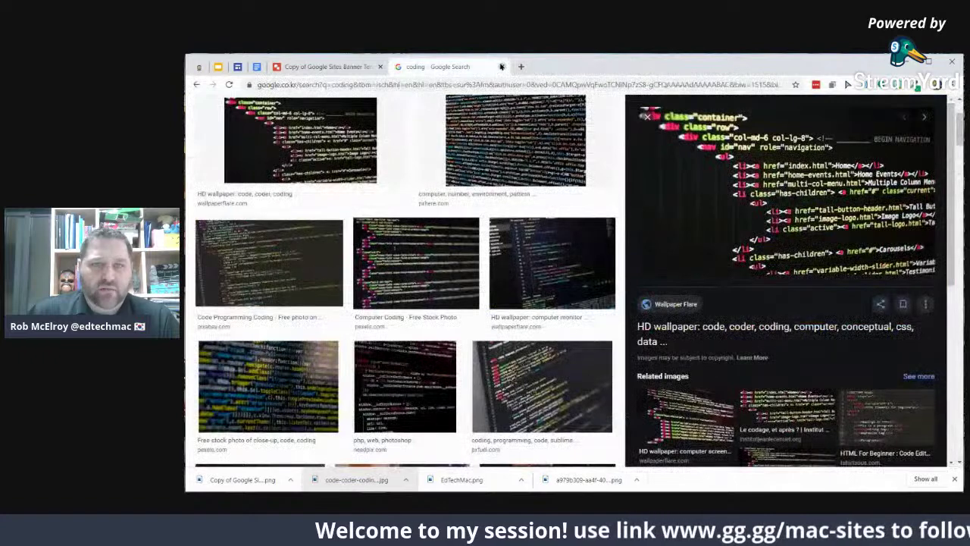
{"action": "left_click", "coordinate": [501, 66]}
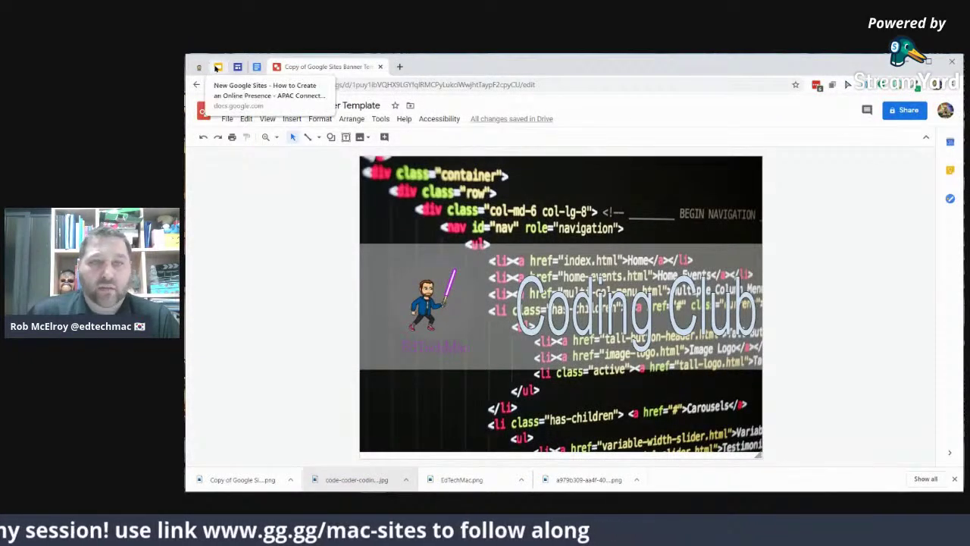
{"action": "left_click", "coordinate": [217, 67]}
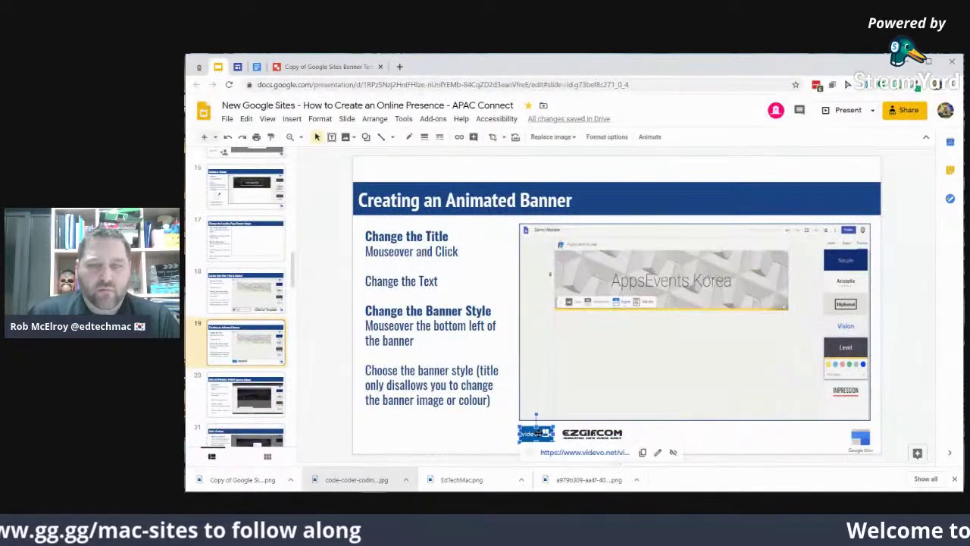
{"action": "left_click", "coordinate": [569, 451]}
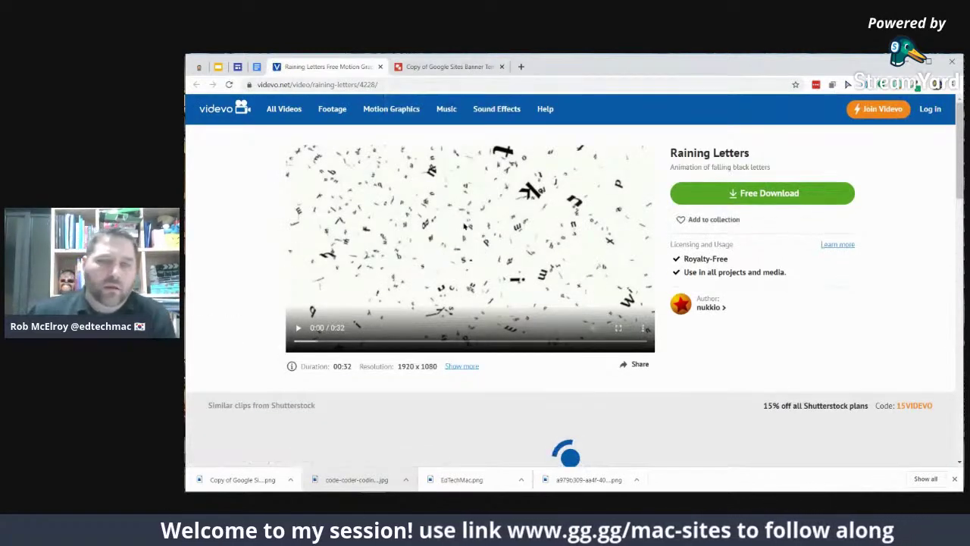
Switch to the banner drawing and delete the logo, the "Coding Club" word art and the code background image
{"action": "left_click", "coordinate": [452, 67]}
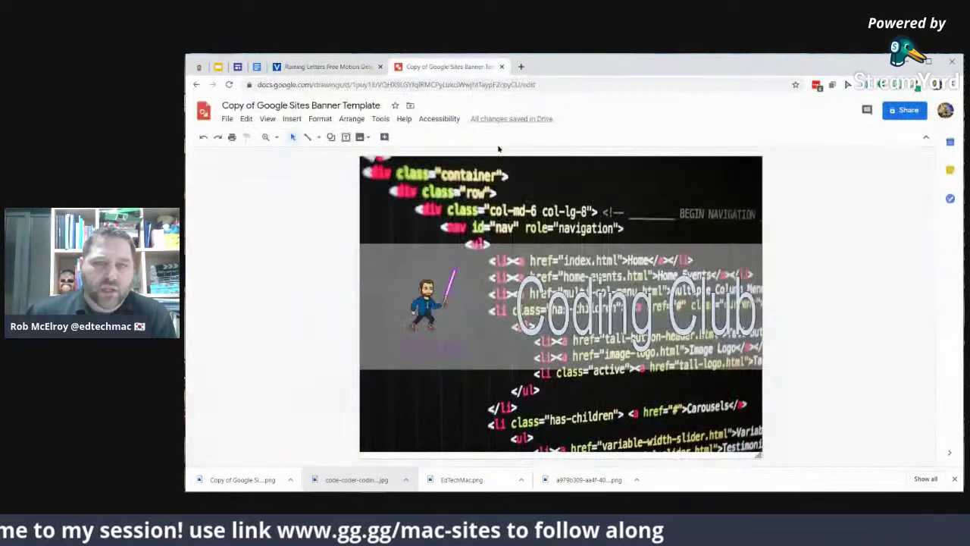
{"action": "left_click", "coordinate": [432, 303]}
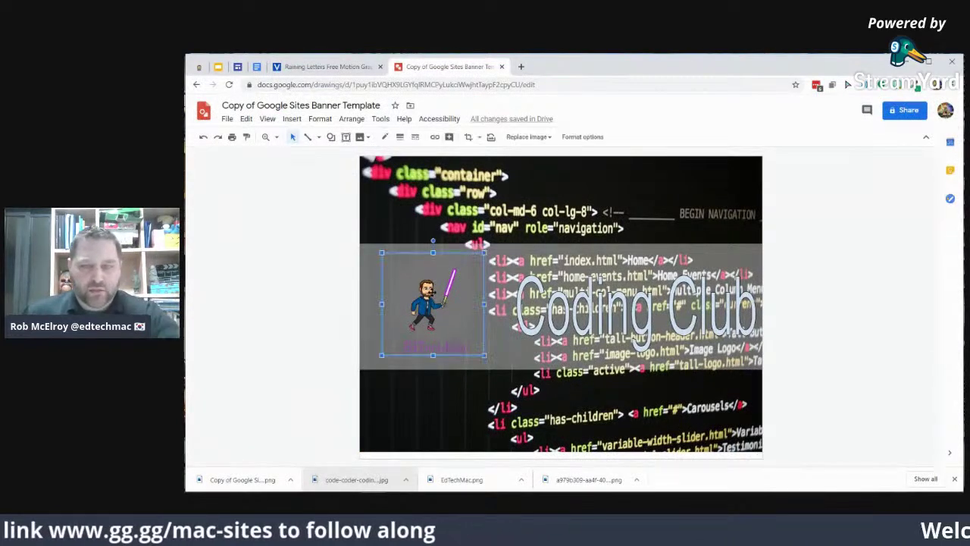
{"action": "key", "text": "Delete"}
{"action": "left_click", "coordinate": [552, 309]}
{"action": "key", "text": "Delete"}
{"action": "left_click", "coordinate": [529, 194]}
{"action": "key", "text": "Delete"}
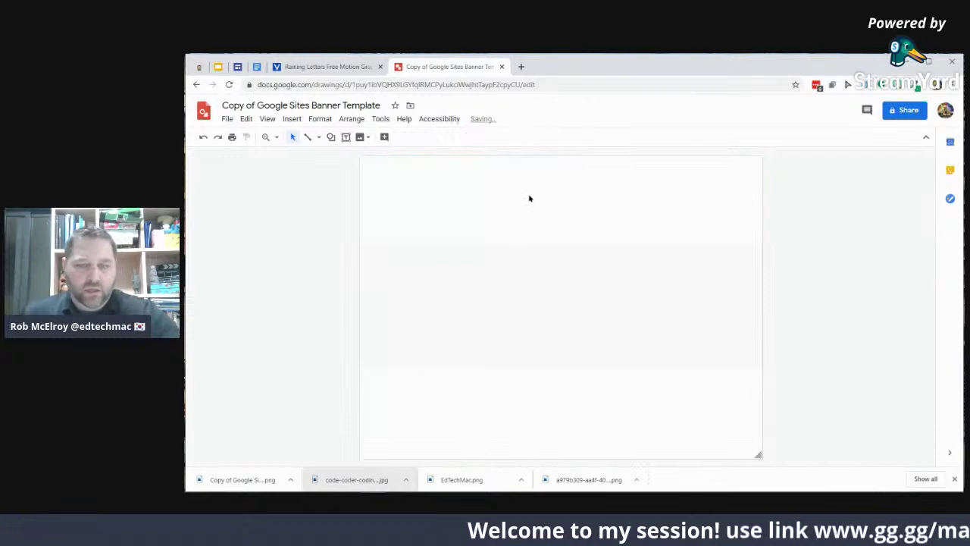
Fill the remaining rectangle in the drawing with a solid darker grey
{"action": "left_click", "coordinate": [521, 307]}
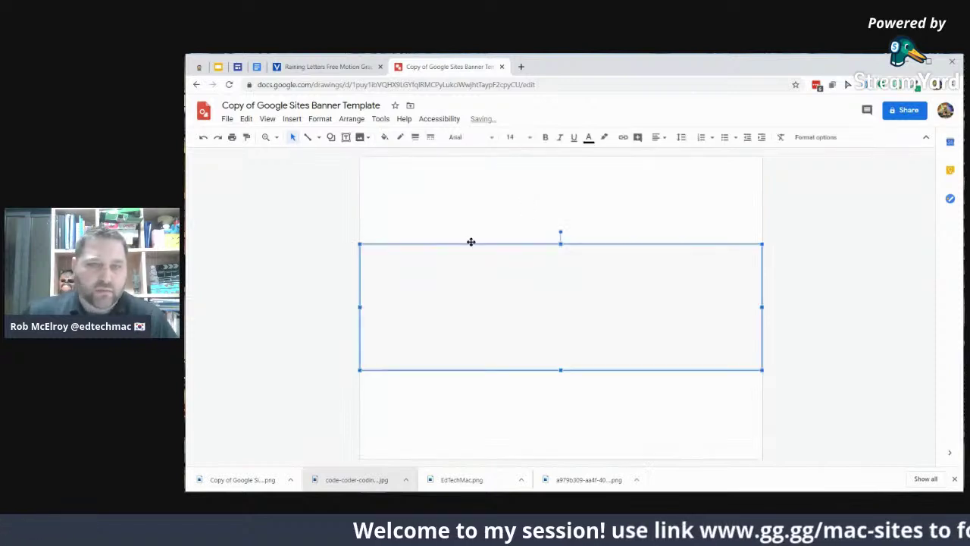
{"action": "left_click", "coordinate": [385, 138]}
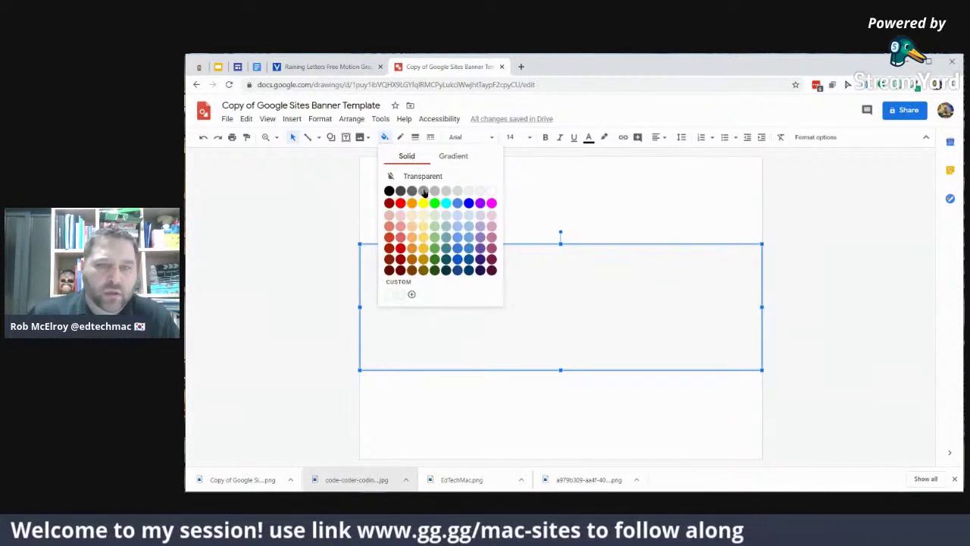
{"action": "left_click", "coordinate": [424, 192]}
{"action": "left_click", "coordinate": [277, 262]}
Switch to the Videvo site, go to its home page and log in with the personal Google account
{"action": "left_click", "coordinate": [326, 66]}
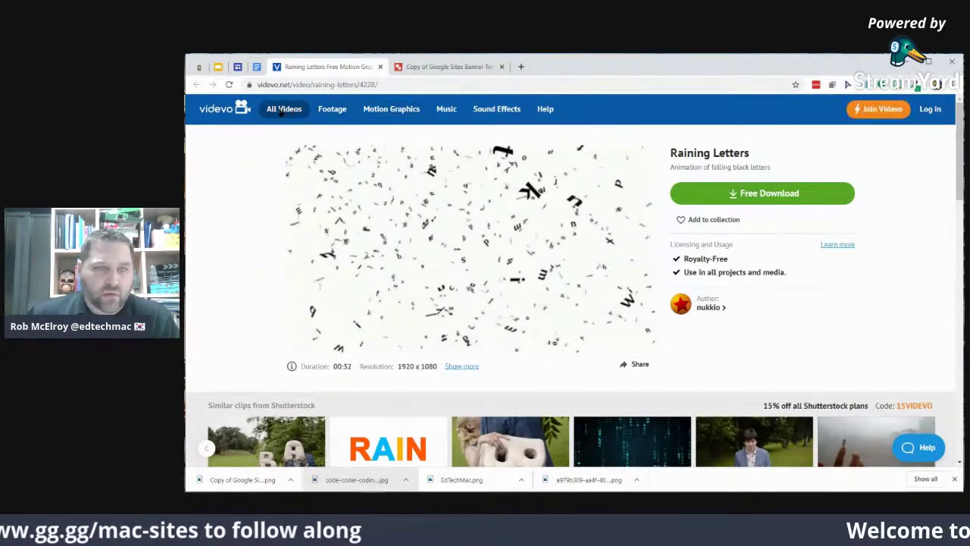
{"action": "left_click", "coordinate": [238, 112]}
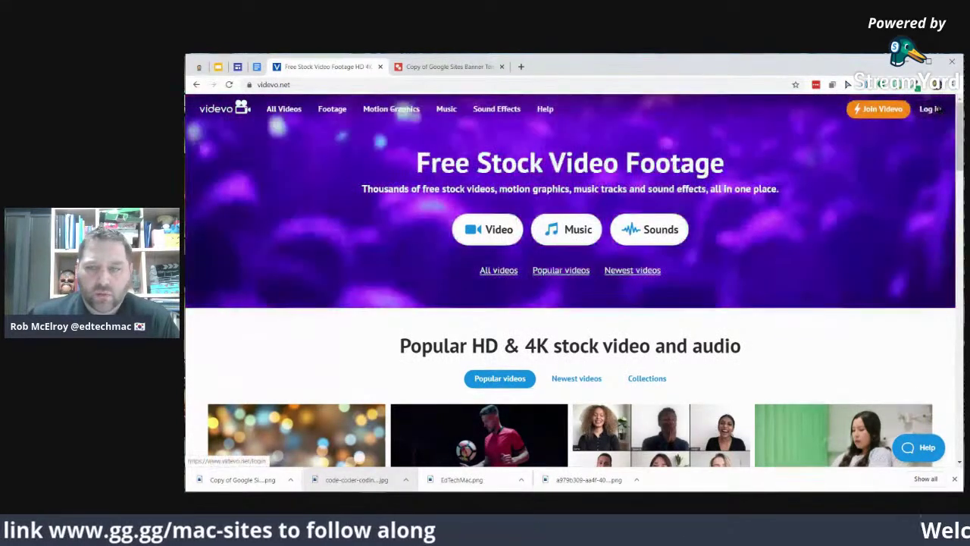
{"action": "left_click", "coordinate": [931, 108]}
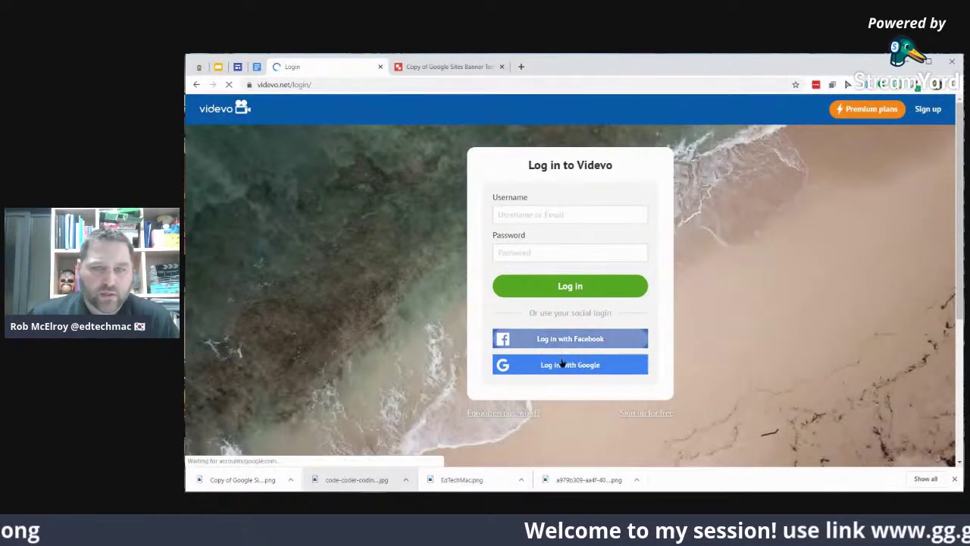
{"action": "left_click", "coordinate": [562, 365]}
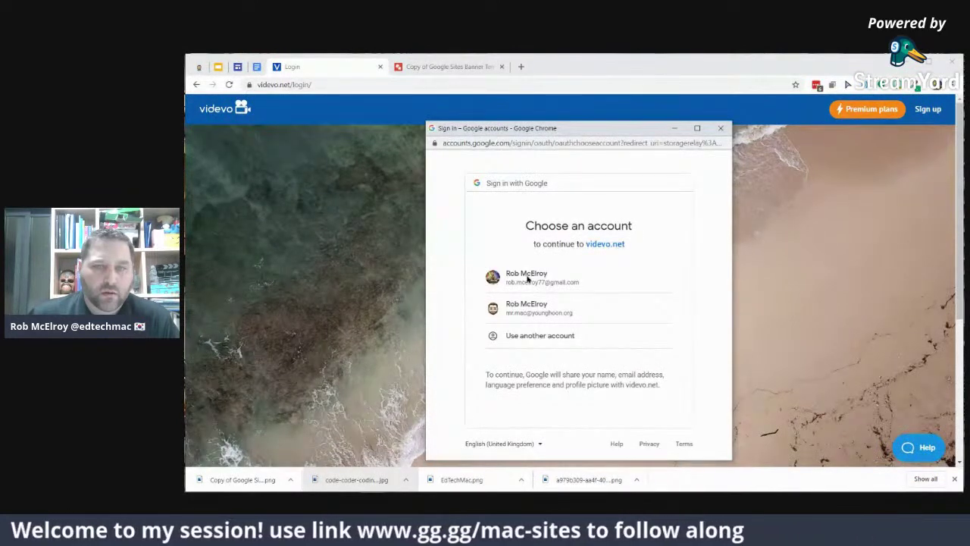
{"action": "left_click", "coordinate": [497, 279]}
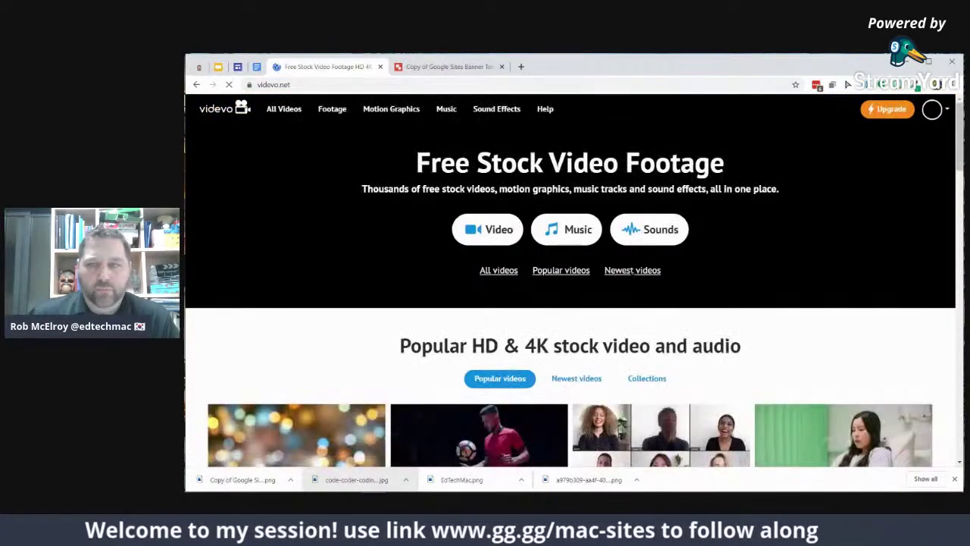
Open Videvo's stock video library and search all videos for "coding"
{"action": "scroll", "coordinate": [584, 303], "scroll_direction": "down", "scroll_amount": 5}
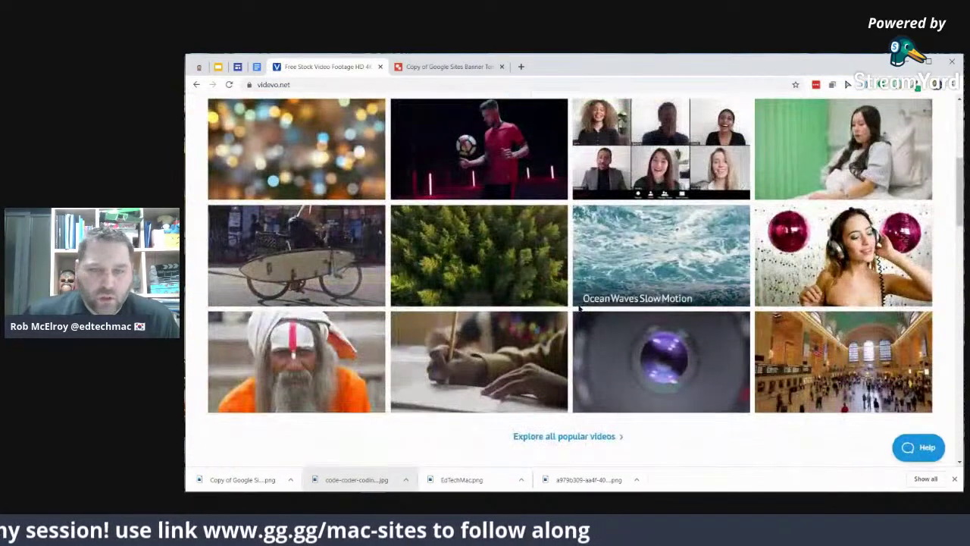
{"action": "scroll", "coordinate": [553, 368], "scroll_direction": "up", "scroll_amount": 5}
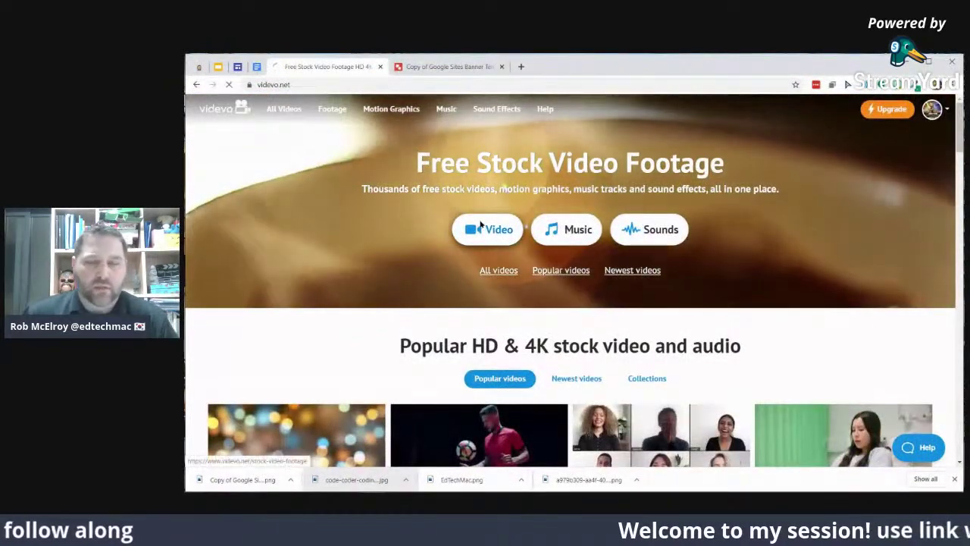
{"action": "left_click", "coordinate": [479, 225]}
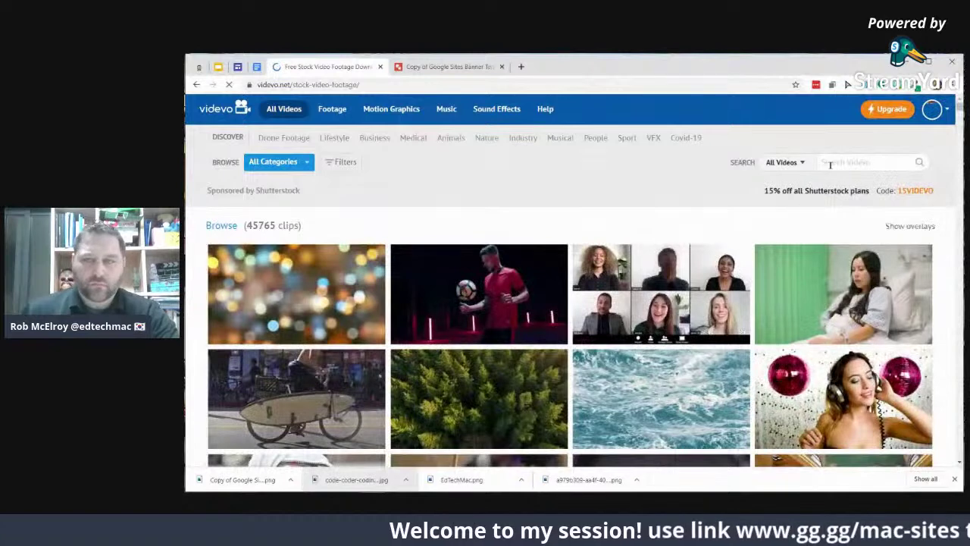
{"action": "left_click", "coordinate": [832, 162]}
{"action": "type", "text": "coding"}
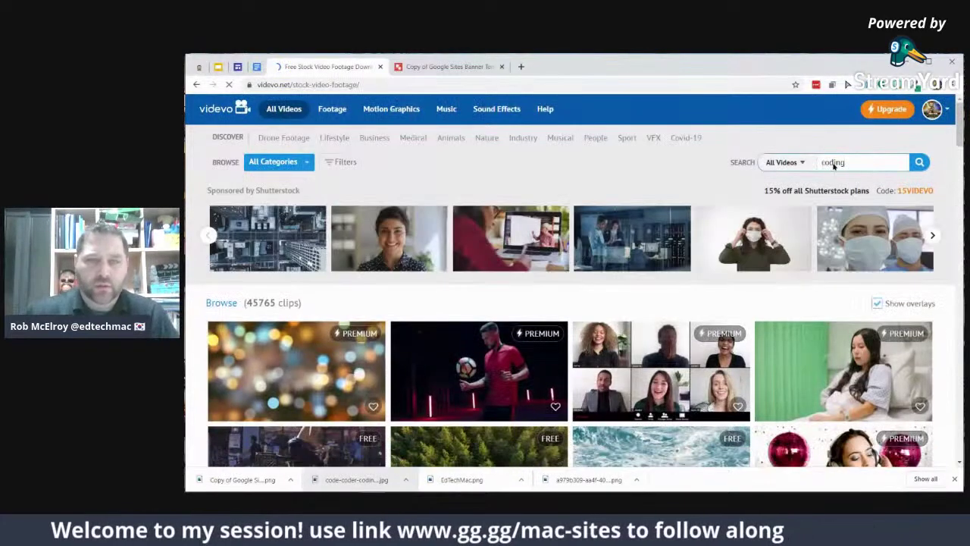
{"action": "key", "text": "Return"}
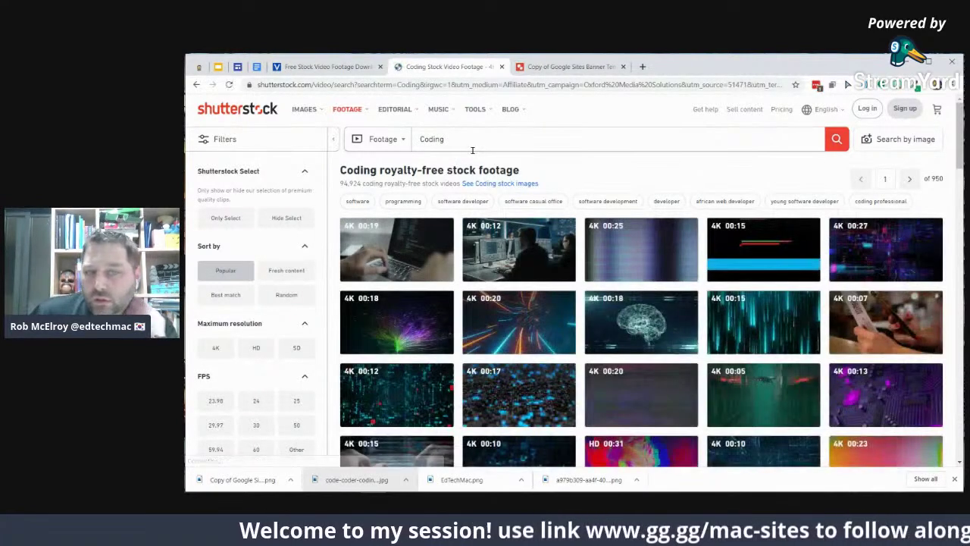
Look over the Shutterstock coding footage and close that page to return to the Videvo search results
{"action": "mouse_move", "coordinate": [531, 256]}
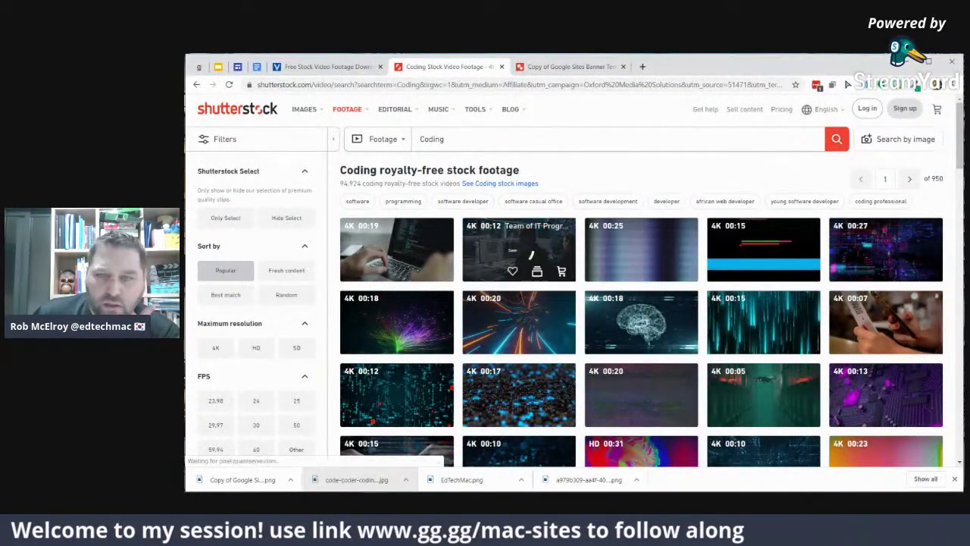
{"action": "mouse_move", "coordinate": [481, 364]}
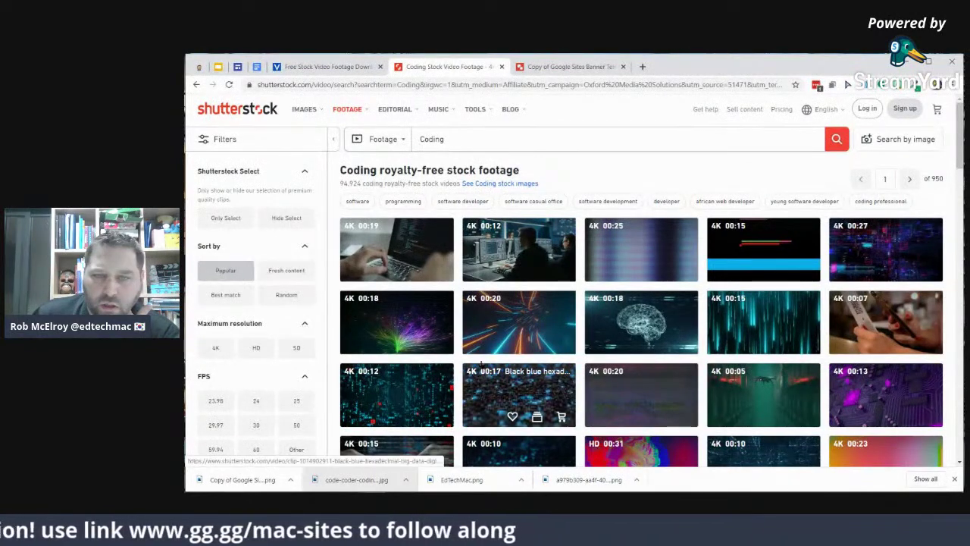
{"action": "mouse_move", "coordinate": [498, 326]}
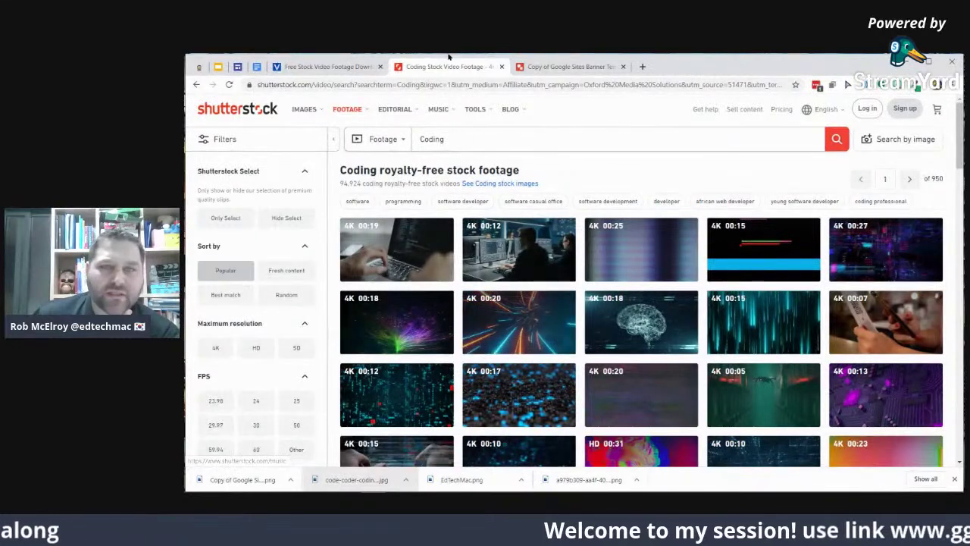
{"action": "left_click", "coordinate": [326, 67]}
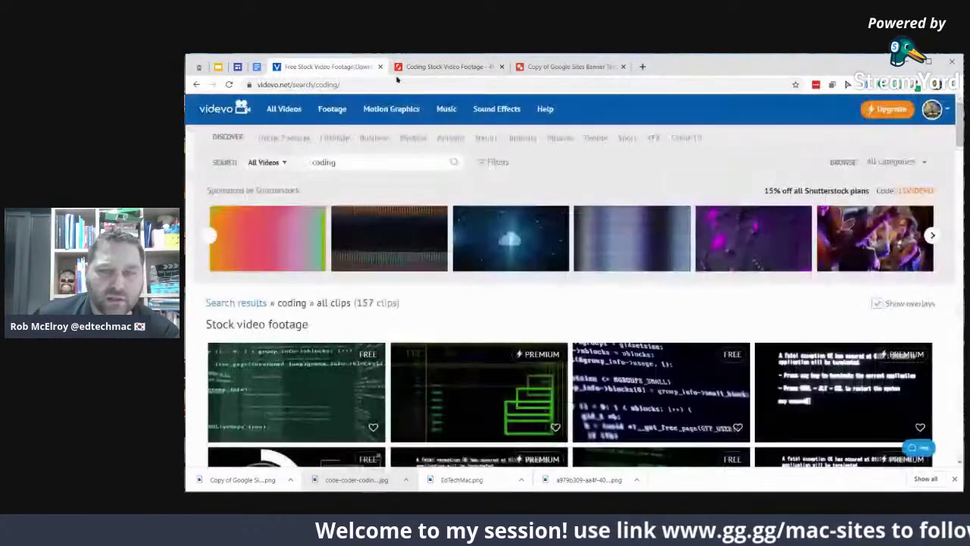
{"action": "left_click", "coordinate": [501, 67]}
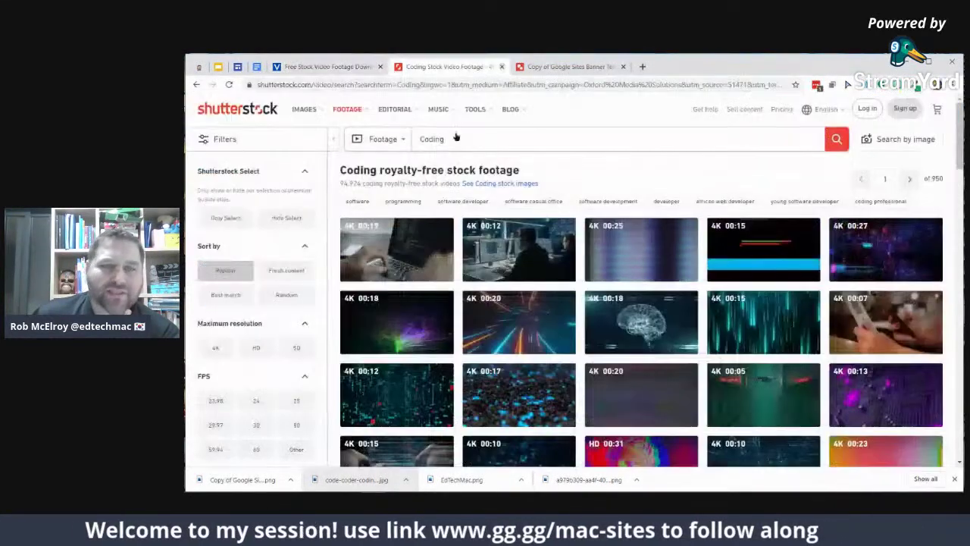
{"action": "left_click", "coordinate": [502, 66]}
Open the free "Computer Code Flythrough Loop 01" clip from the coding results, download it and dismiss the upgrade offer
{"action": "scroll", "coordinate": [350, 264], "scroll_direction": "down", "scroll_amount": 1}
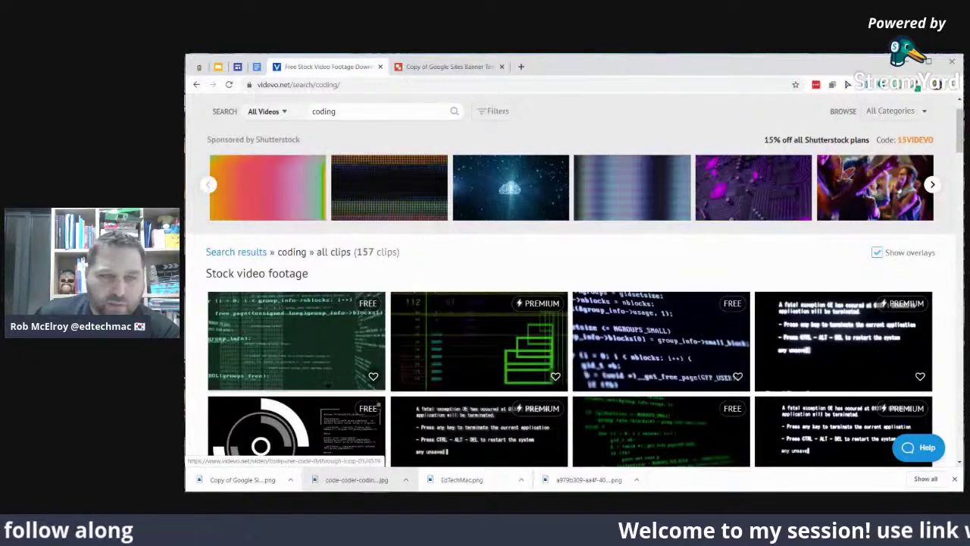
{"action": "scroll", "coordinate": [300, 303], "scroll_direction": "down", "scroll_amount": 3}
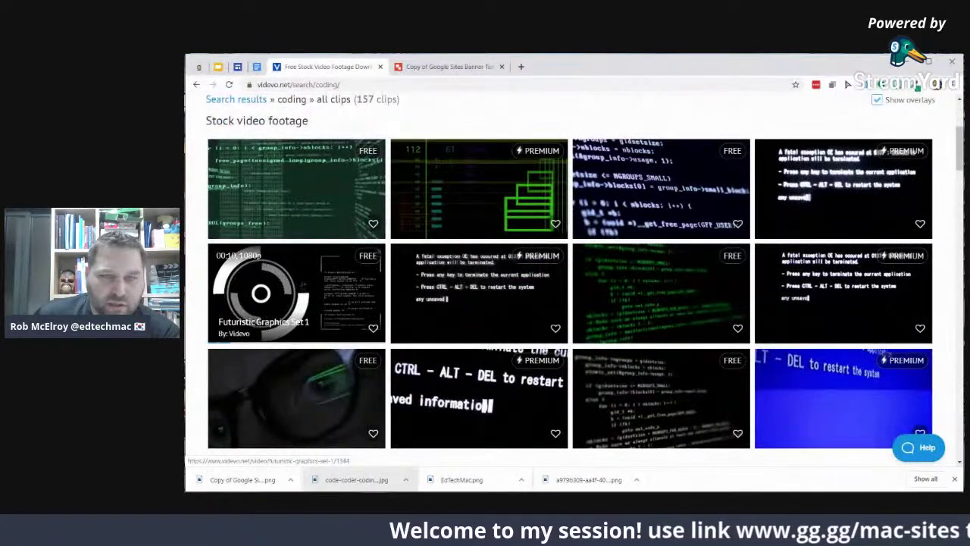
{"action": "scroll", "coordinate": [299, 285], "scroll_direction": "down", "scroll_amount": 3}
{"action": "scroll", "coordinate": [303, 288], "scroll_direction": "up", "scroll_amount": 5}
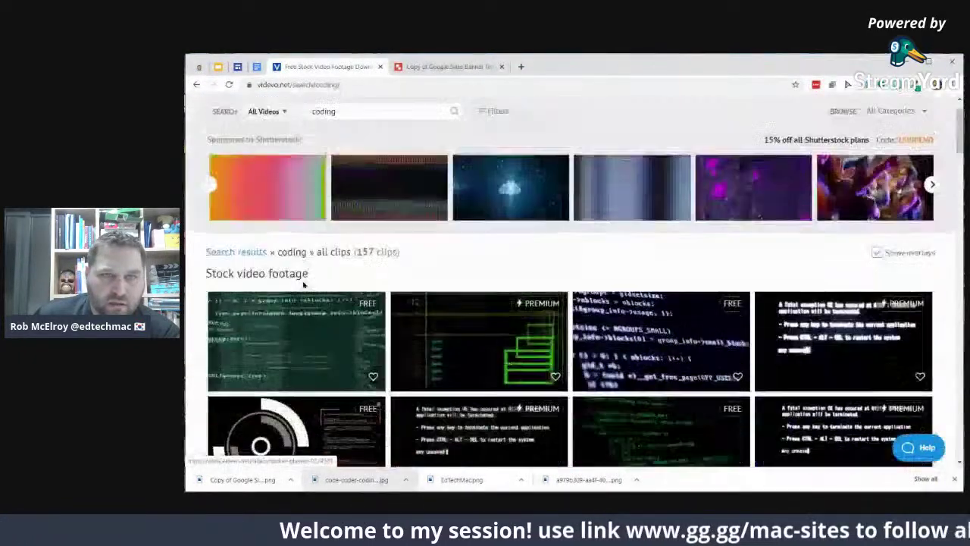
{"action": "left_click", "coordinate": [321, 337]}
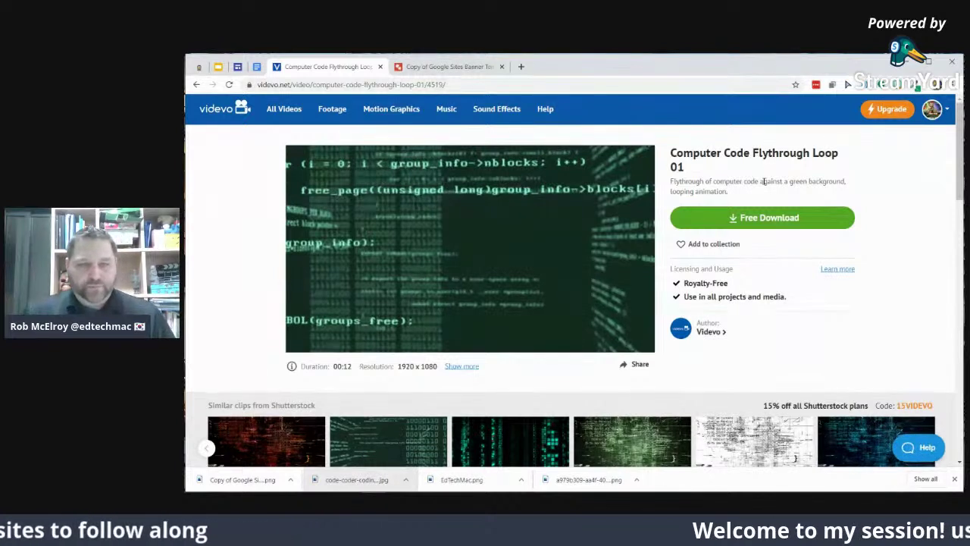
{"action": "left_click", "coordinate": [705, 217]}
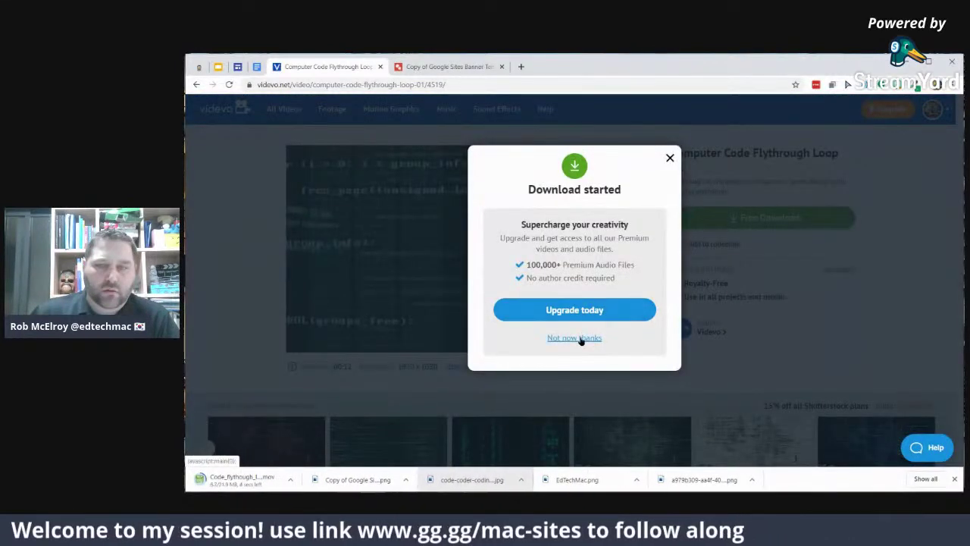
{"action": "left_click", "coordinate": [580, 338]}
{"action": "left_click", "coordinate": [666, 160]}
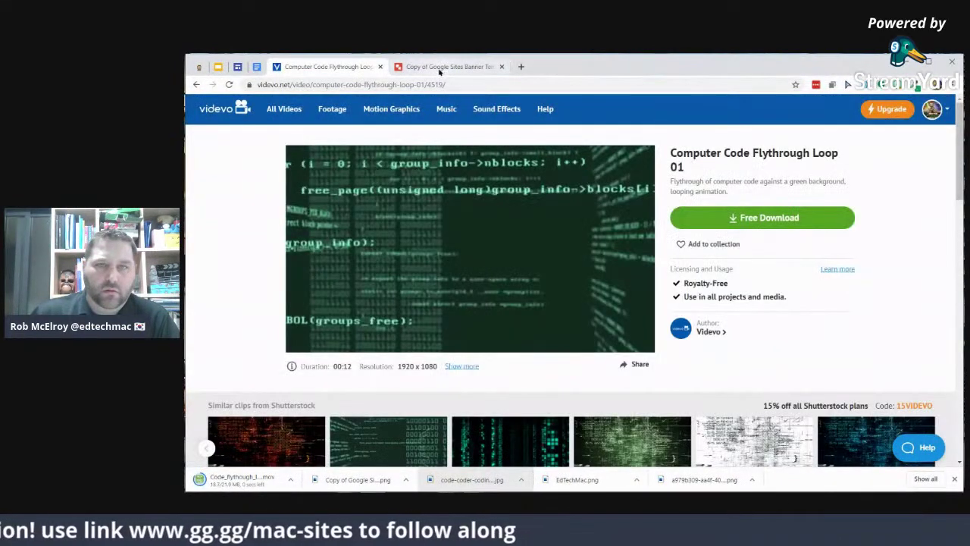
Return to the Google Slides presentation and open its ezgif.com link
{"action": "left_click", "coordinate": [440, 67]}
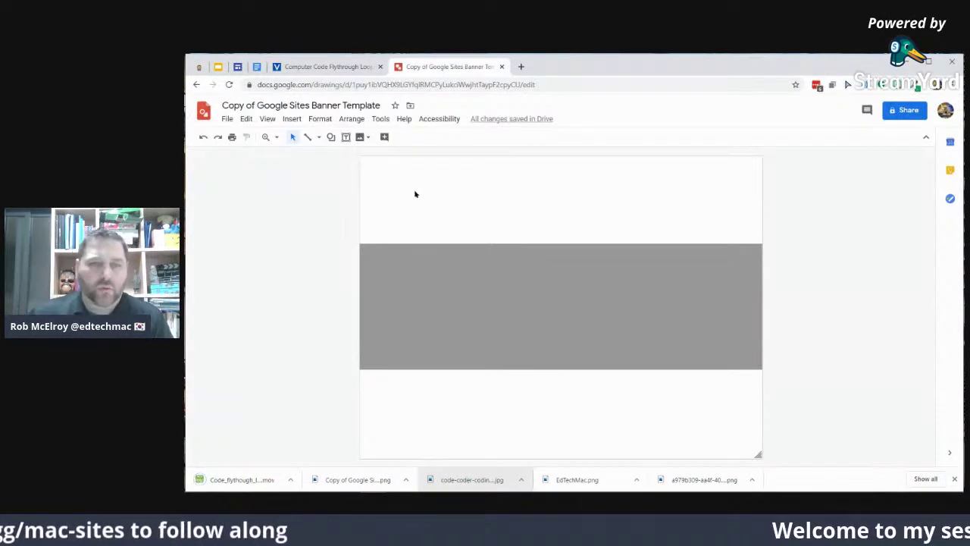
{"action": "left_click", "coordinate": [334, 66]}
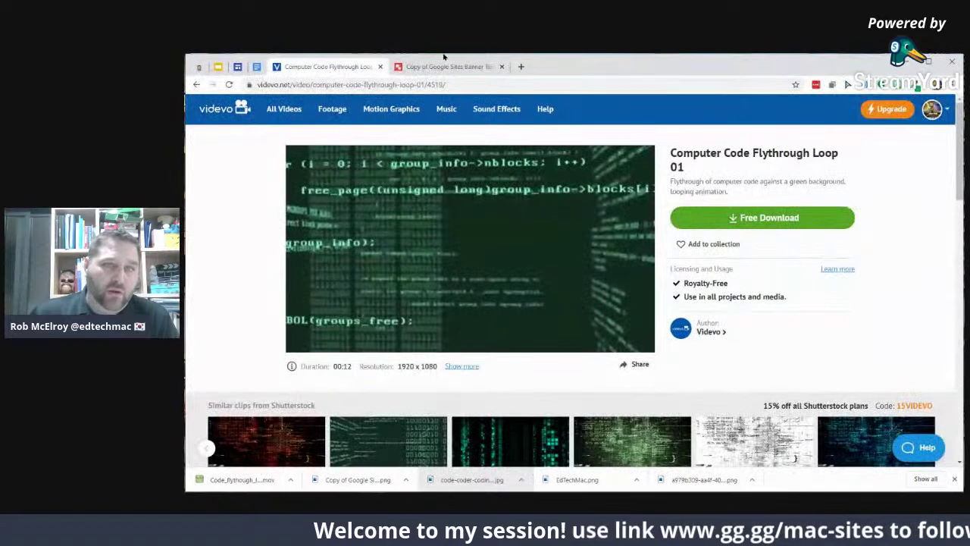
{"action": "left_click", "coordinate": [219, 67]}
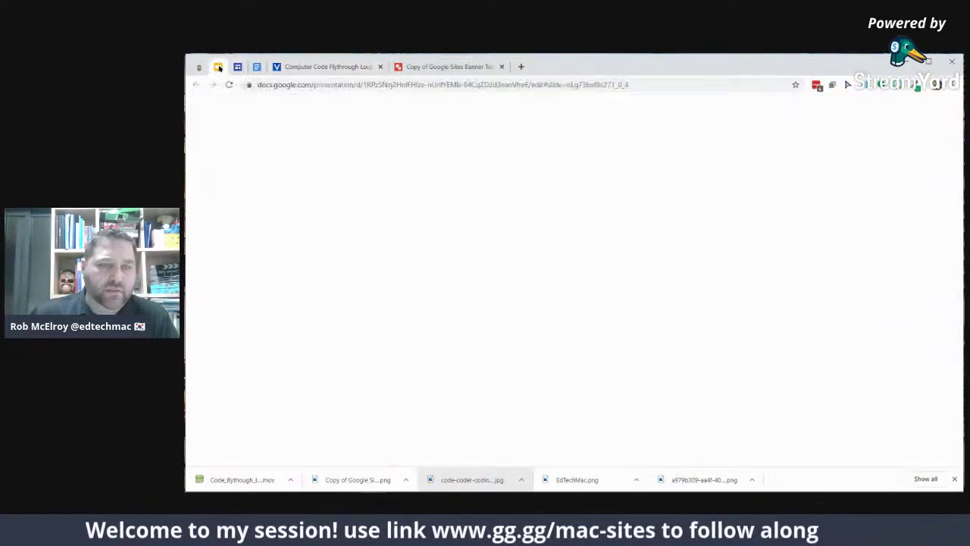
{"action": "left_click", "coordinate": [592, 433]}
{"action": "left_click", "coordinate": [602, 452]}
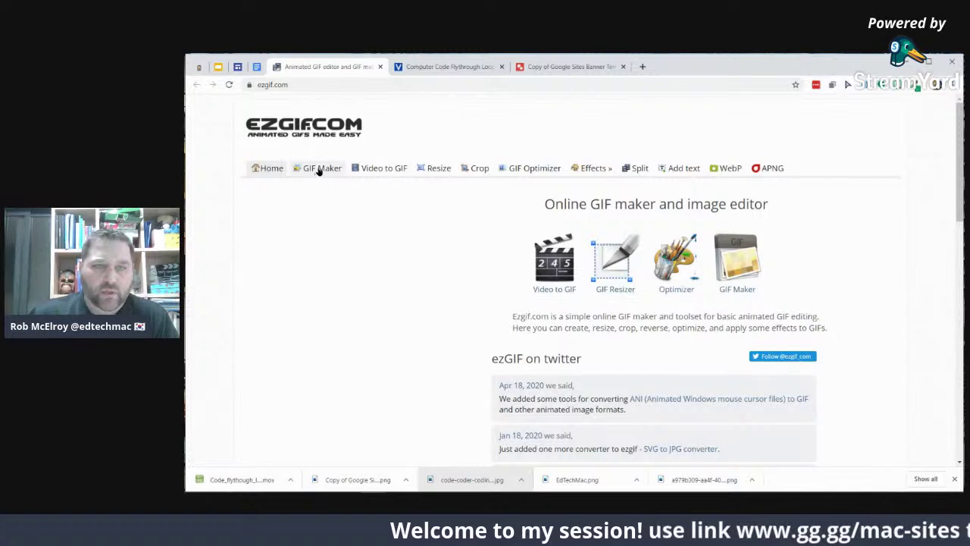
Open ezgif's Video to GIF converter and upload Code_flythough_loop_01_Videvo.mov from the Downloads folder
{"action": "left_click", "coordinate": [381, 169]}
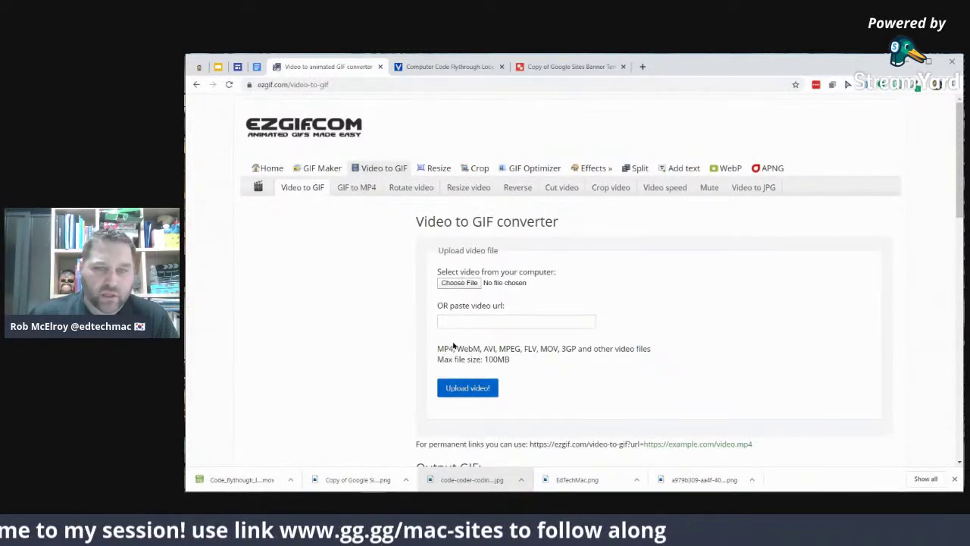
{"action": "left_click", "coordinate": [460, 282]}
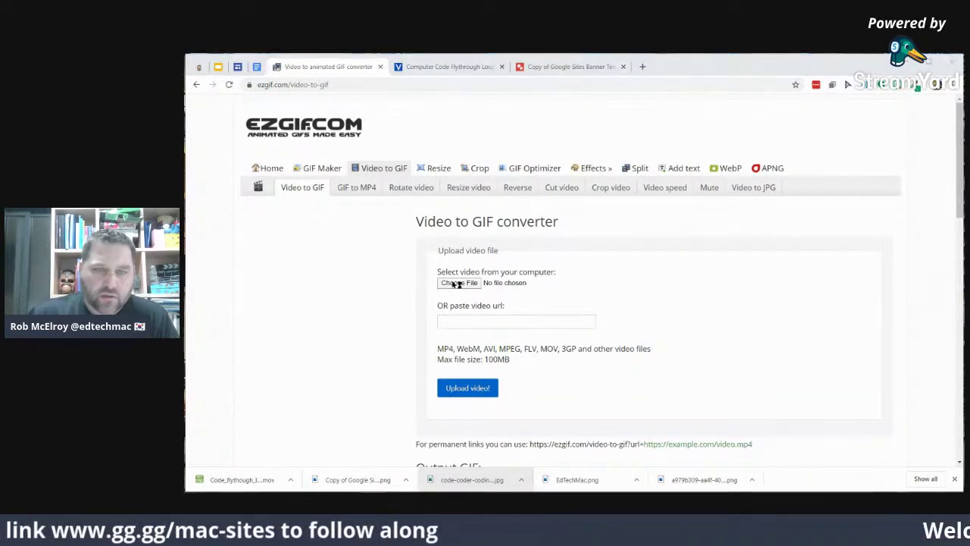
{"action": "left_click", "coordinate": [313, 132]}
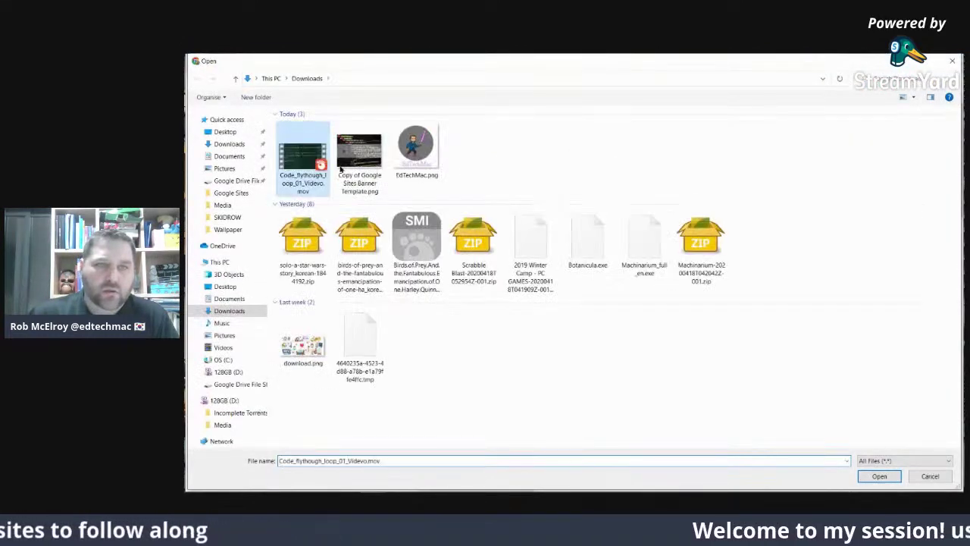
{"action": "left_click", "coordinate": [879, 476]}
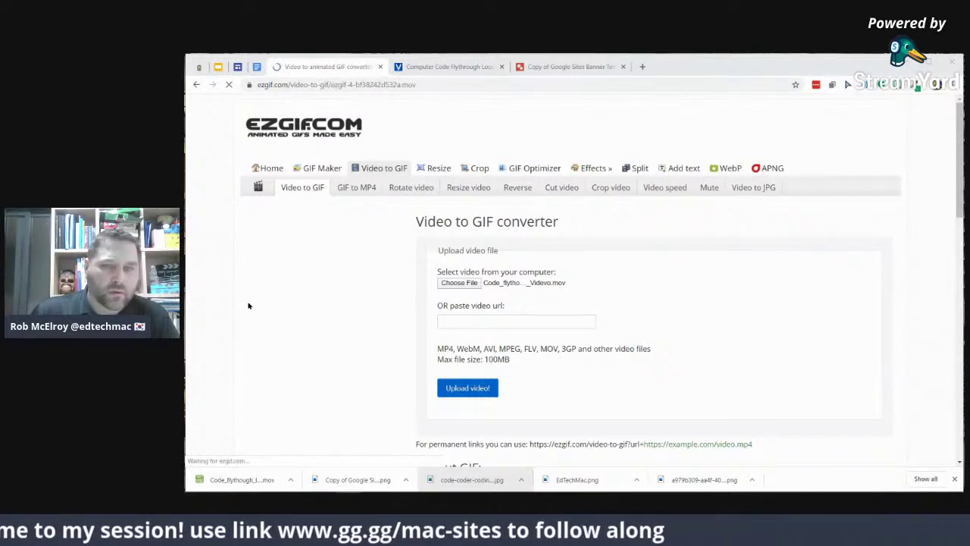
Set the GIF size to "up to 1200x300 (for wide banner)", convert the uploaded video to GIF and view the output
{"action": "scroll", "coordinate": [282, 304], "scroll_direction": "down", "scroll_amount": 3}
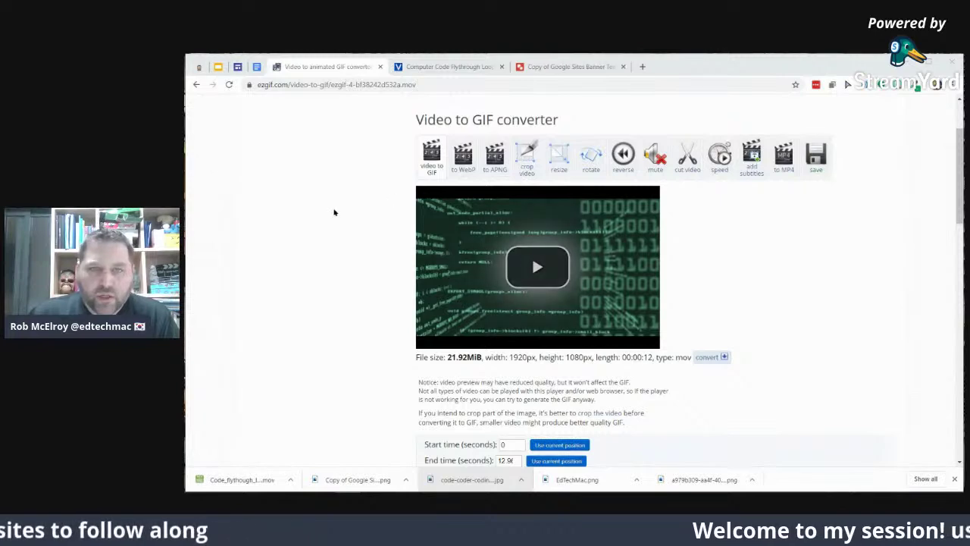
{"action": "scroll", "coordinate": [334, 243], "scroll_direction": "down", "scroll_amount": 5}
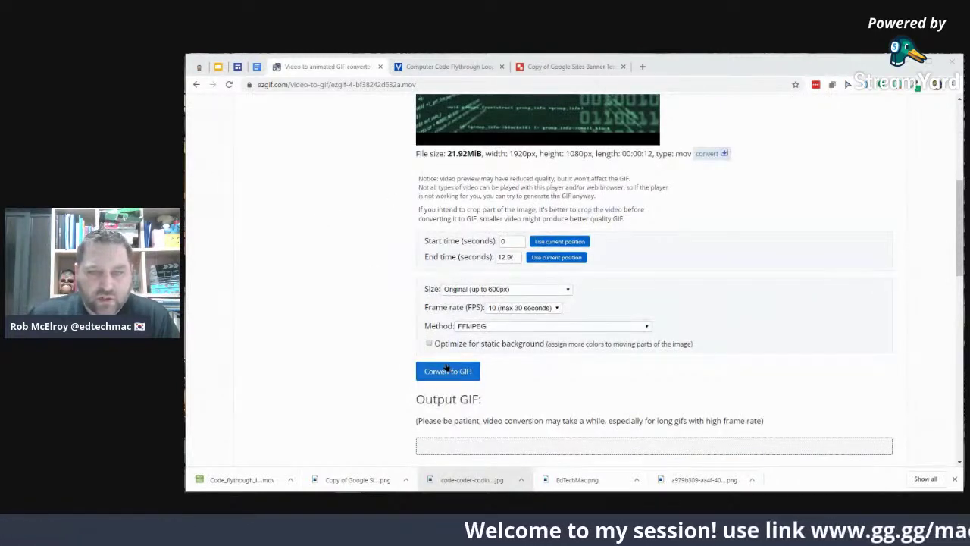
{"action": "left_click", "coordinate": [491, 289]}
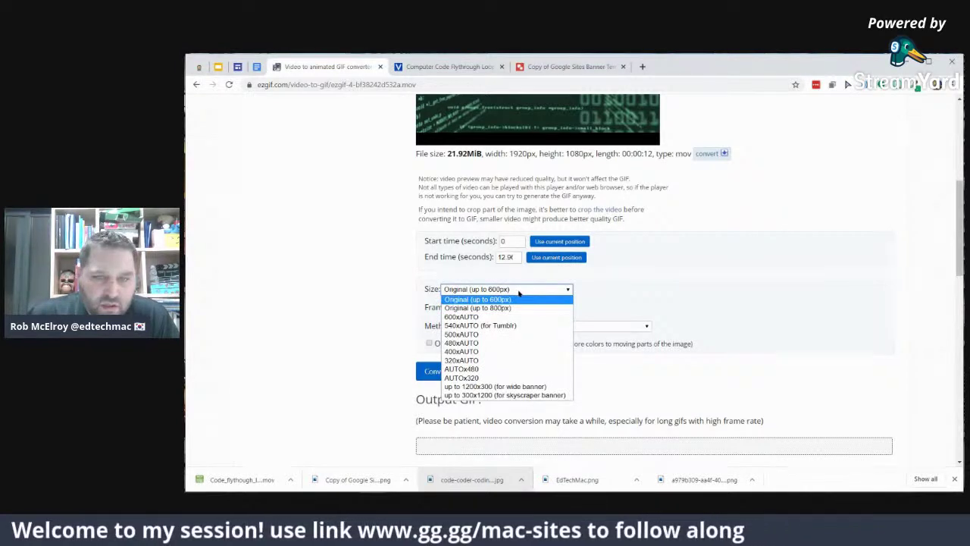
{"action": "left_click", "coordinate": [523, 386]}
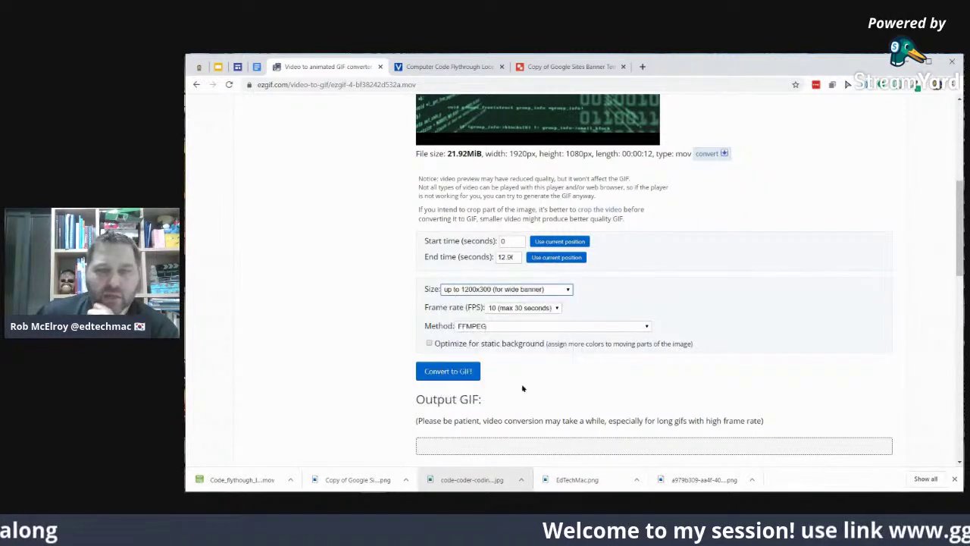
{"action": "left_click", "coordinate": [451, 372]}
{"action": "scroll", "coordinate": [323, 266], "scroll_direction": "down", "scroll_amount": 3}
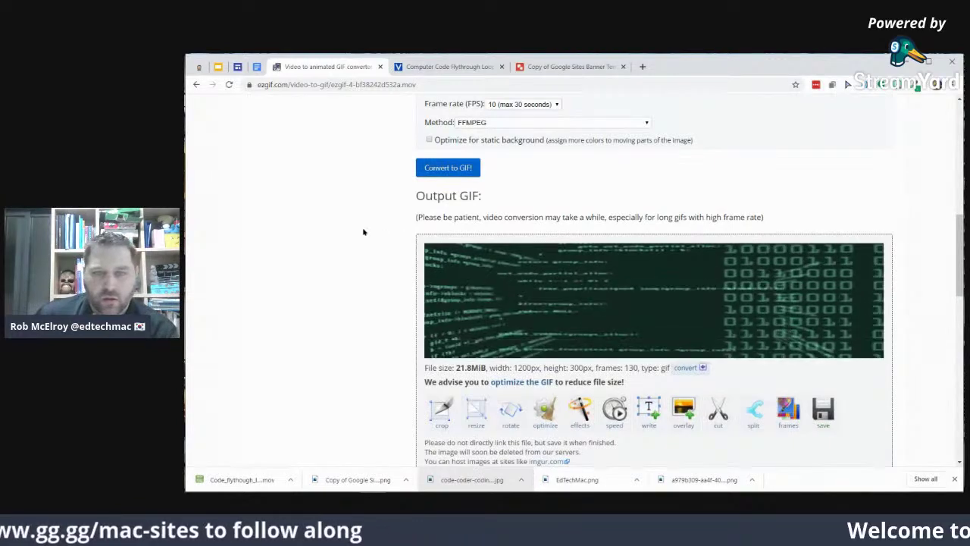
{"action": "scroll", "coordinate": [364, 232], "scroll_direction": "down", "scroll_amount": 3}
{"action": "scroll", "coordinate": [363, 234], "scroll_direction": "down", "scroll_amount": 3}
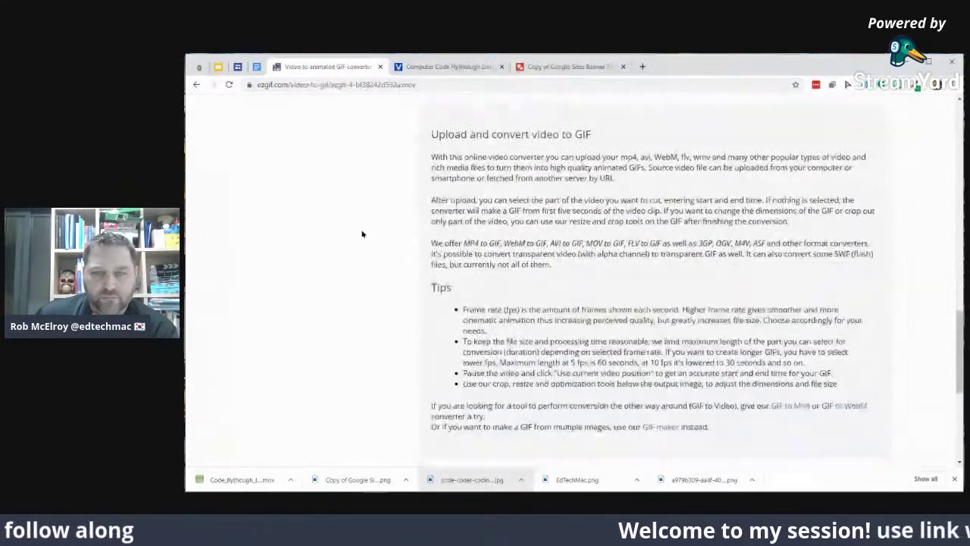
Download the converted 1200x300 code GIF from the ezgif output
{"action": "scroll", "coordinate": [363, 234], "scroll_direction": "up", "scroll_amount": 6}
{"action": "scroll", "coordinate": [363, 234], "scroll_direction": "up", "scroll_amount": 2}
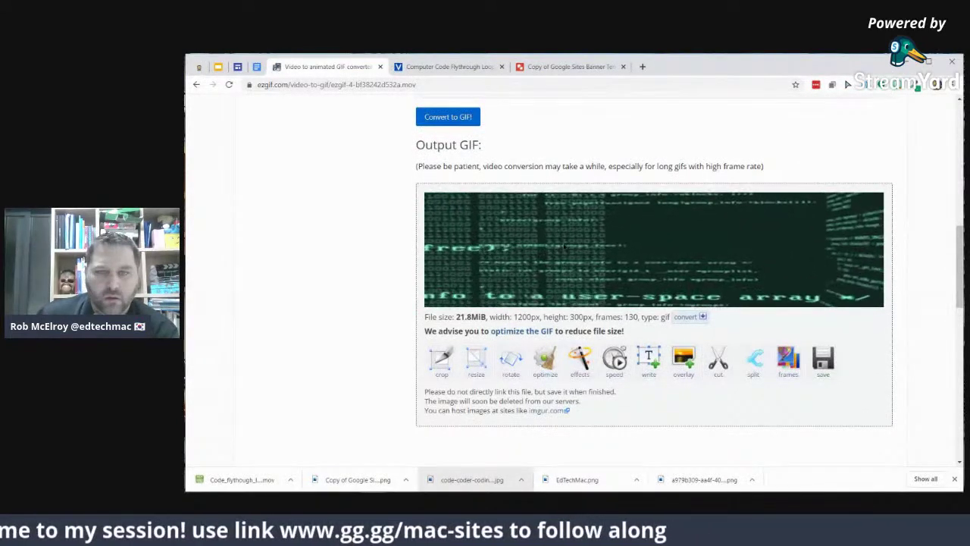
{"action": "left_click", "coordinate": [823, 361]}
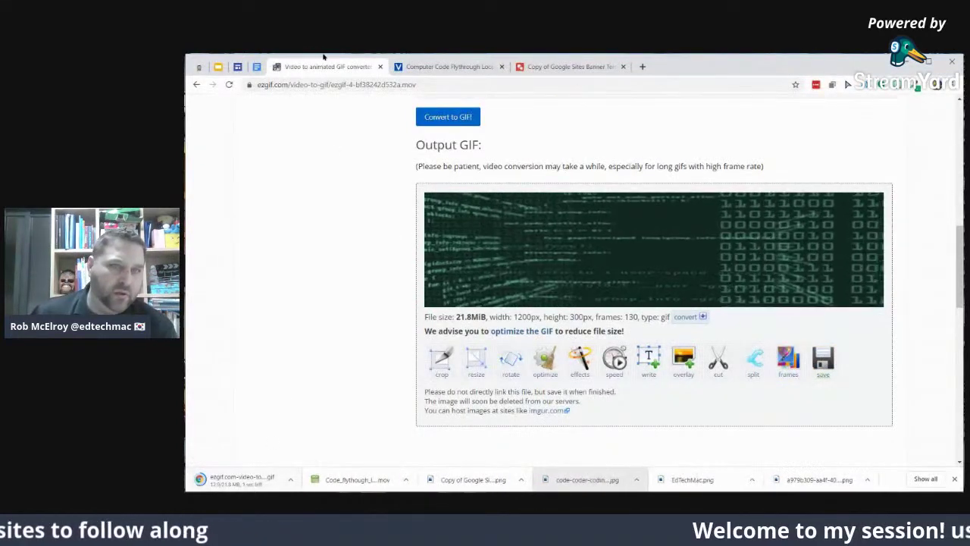
Insert the downloaded ezgif GIF into the Copy of Google Sites Banner Template drawing and stretch it to cover the whole canvas
{"action": "left_click", "coordinate": [237, 67]}
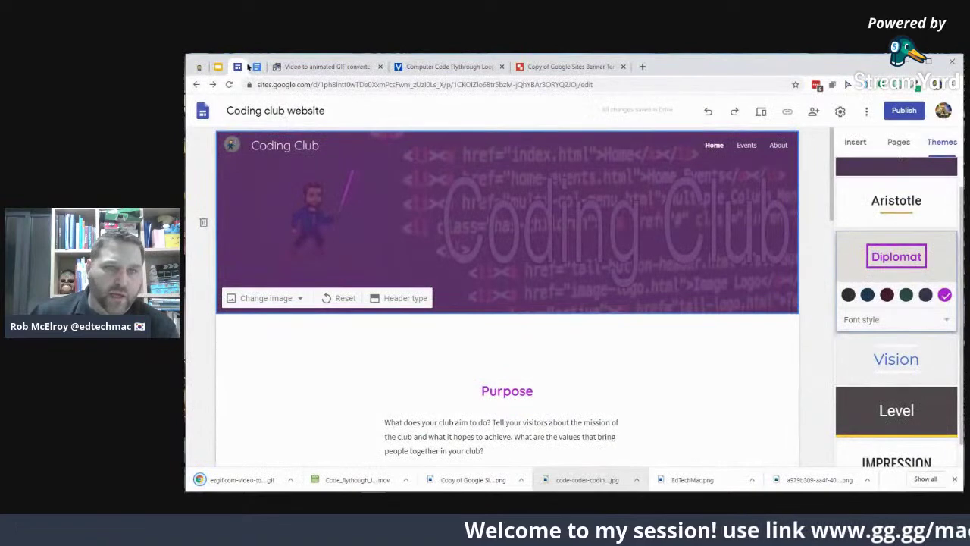
{"action": "left_click", "coordinate": [563, 66]}
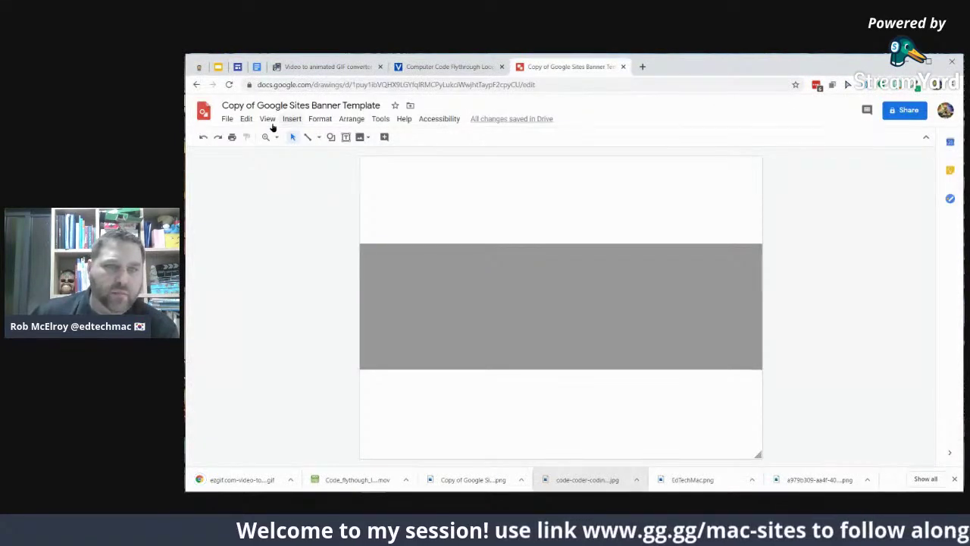
{"action": "left_click_drag", "start_coordinate": [264, 483], "coordinate": [539, 204]}
{"action": "left_click_drag", "start_coordinate": [544, 426], "coordinate": [542, 206]}
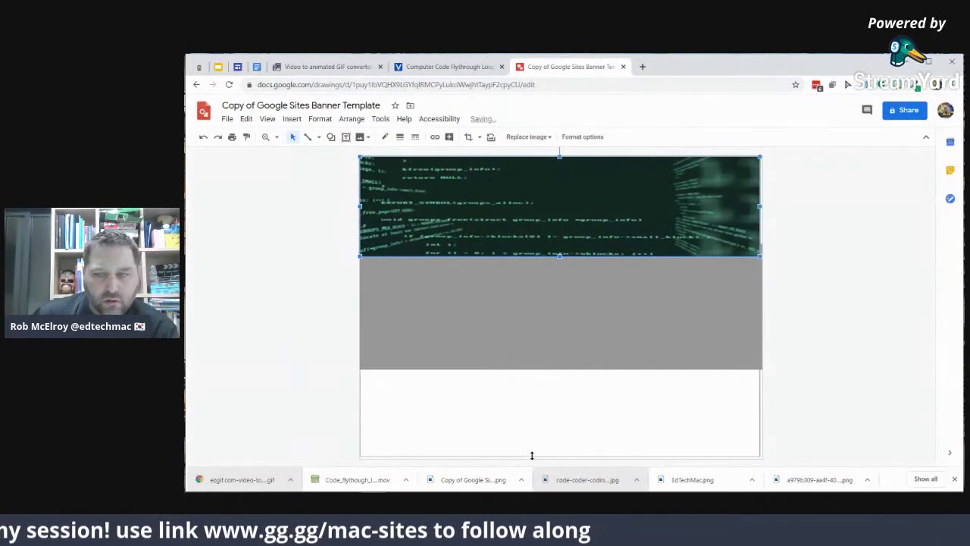
{"action": "left_click_drag", "start_coordinate": [531, 455], "coordinate": [532, 456]}
Send the code GIF behind the grey banner rectangle
{"action": "right_click", "coordinate": [513, 318]}
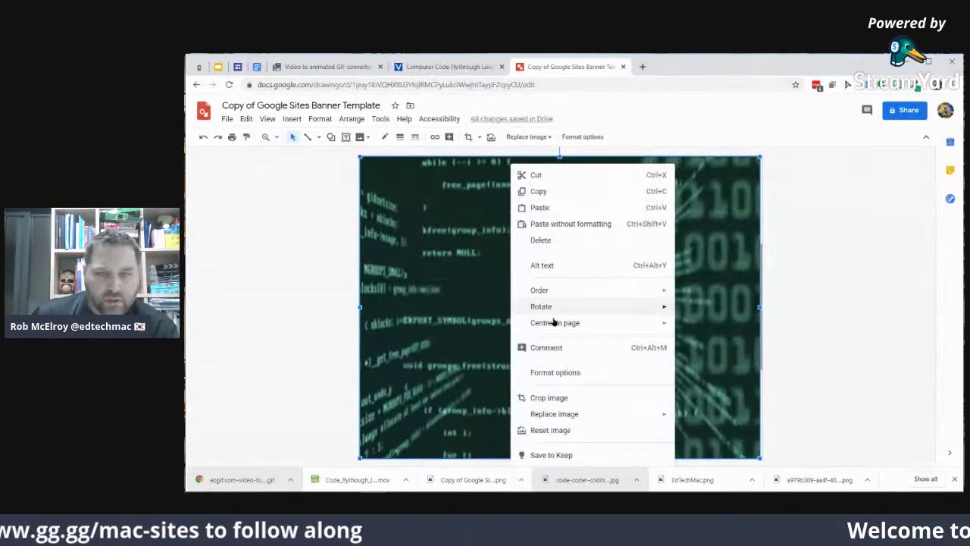
{"action": "mouse_move", "coordinate": [586, 306]}
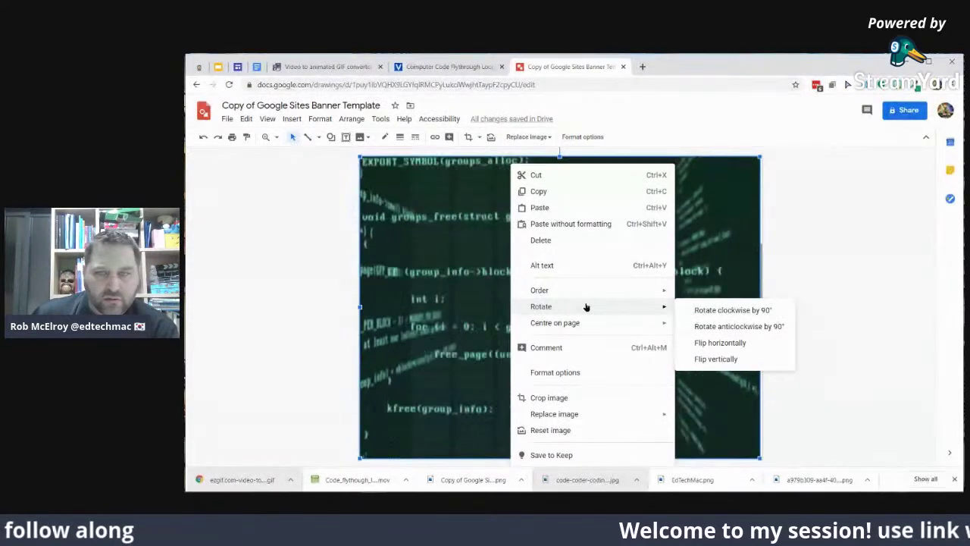
{"action": "mouse_move", "coordinate": [585, 289]}
{"action": "left_click", "coordinate": [701, 341]}
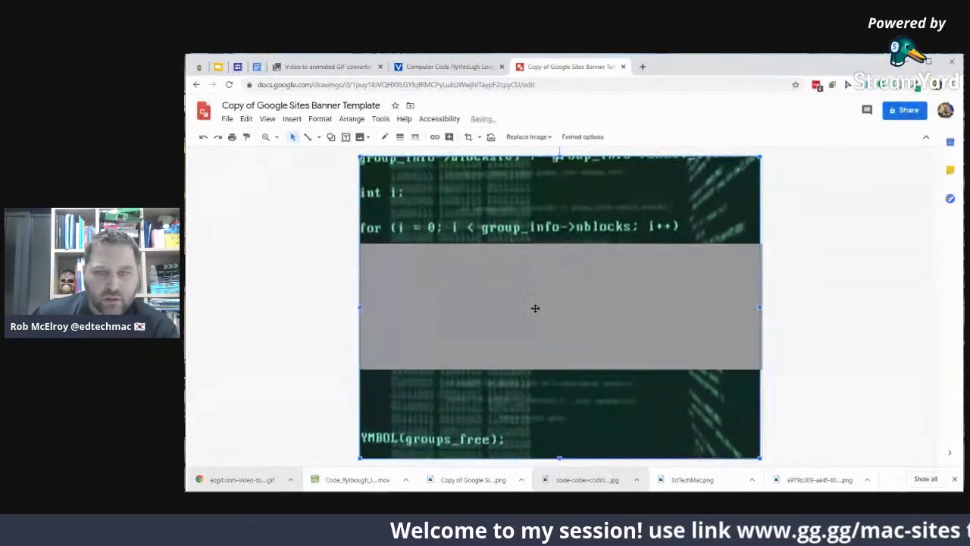
{"action": "left_click", "coordinate": [532, 308]}
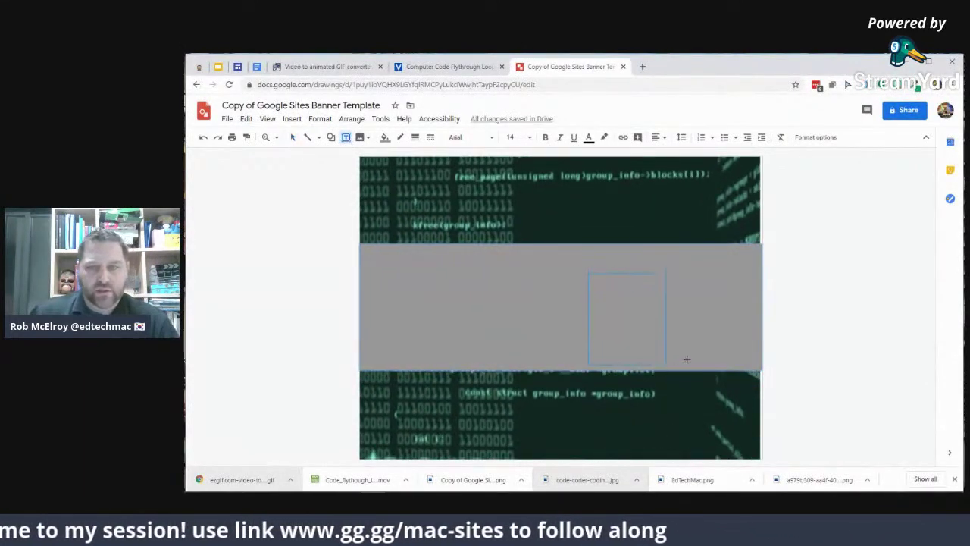
{"action": "left_click_drag", "start_coordinate": [704, 343], "coordinate": [704, 342]}
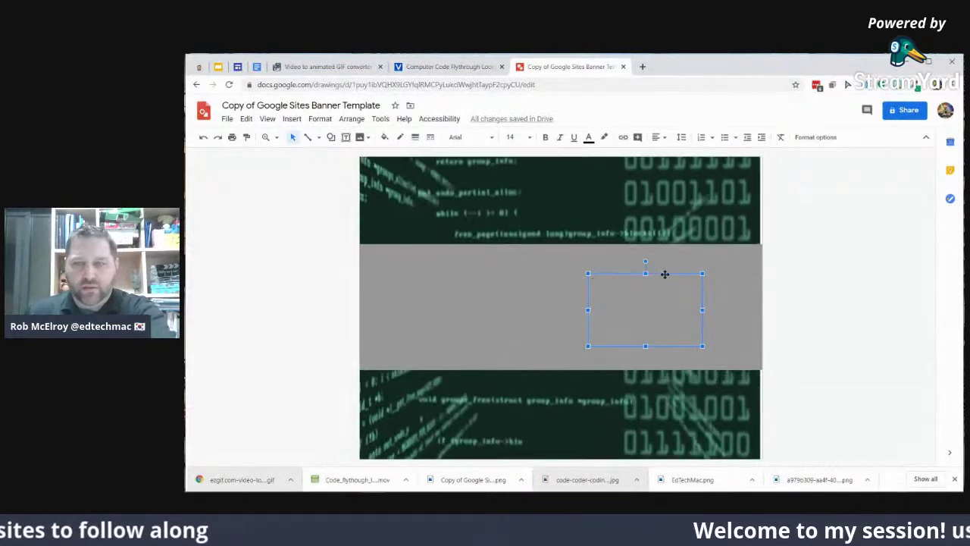
{"action": "left_click", "coordinate": [336, 147]}
Start inserting word art on the banner drawing
{"action": "left_click", "coordinate": [293, 119]}
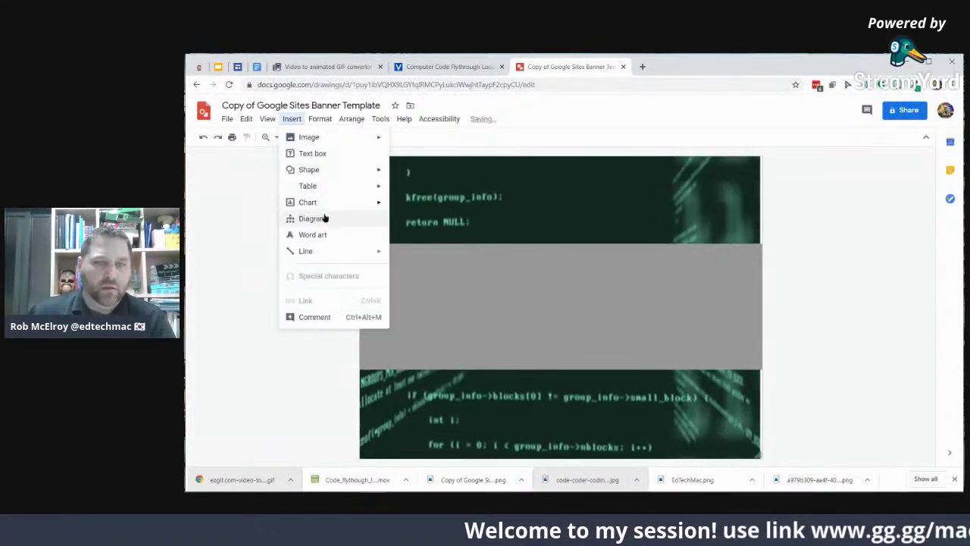
{"action": "left_click", "coordinate": [324, 235]}
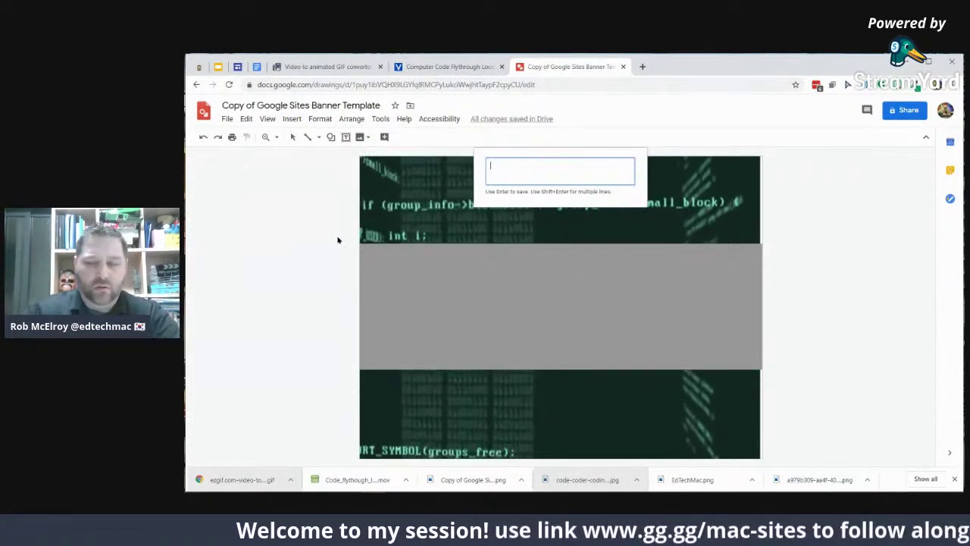
Add the word art "Coding Club" over the animated code background and fill it with white
{"action": "type", "text": "Coding"}
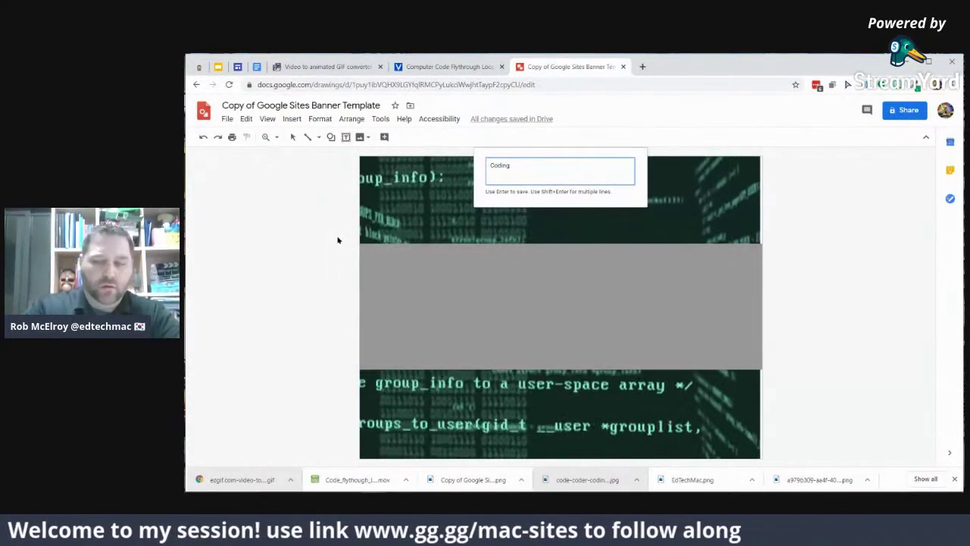
{"action": "type", "text": " Club"}
{"action": "key", "text": "Return"}
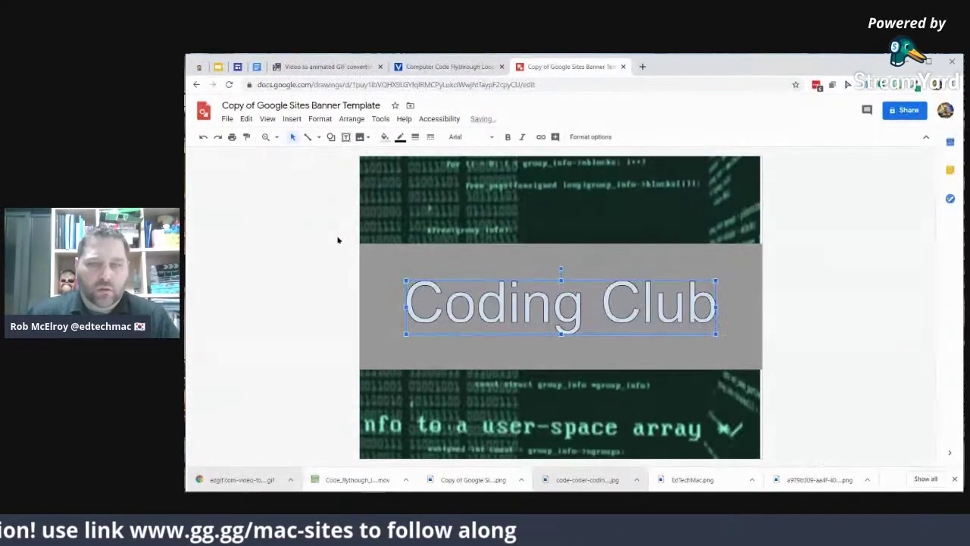
{"action": "left_click", "coordinate": [385, 137]}
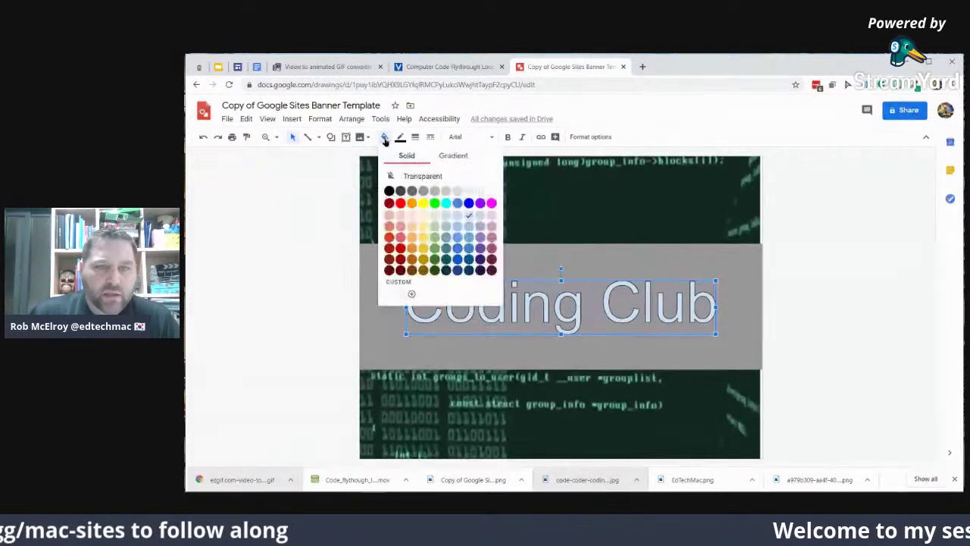
{"action": "left_click", "coordinate": [491, 191]}
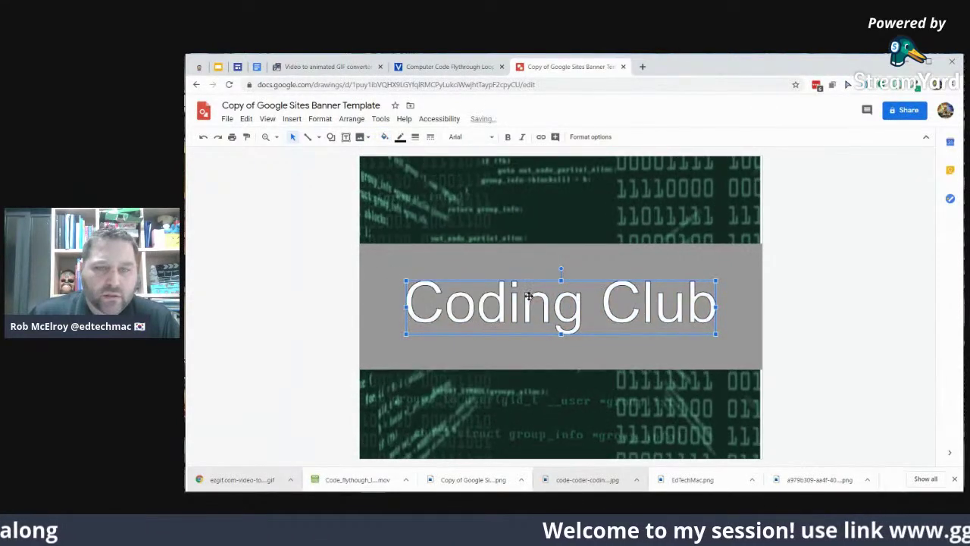
Shift the word art toward the banner's right edge and delete the grey rectangle behind it
{"action": "left_click", "coordinate": [448, 278]}
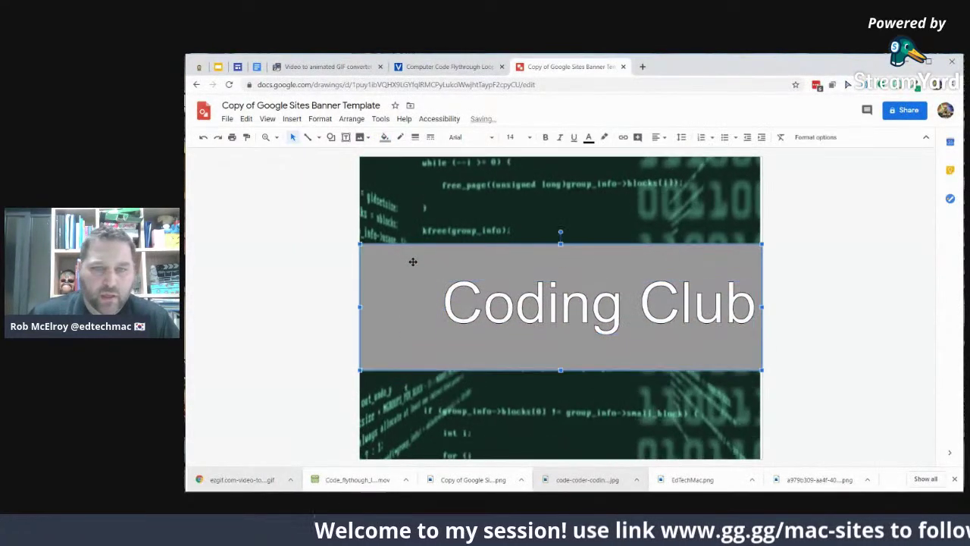
{"action": "key", "text": "Delete"}
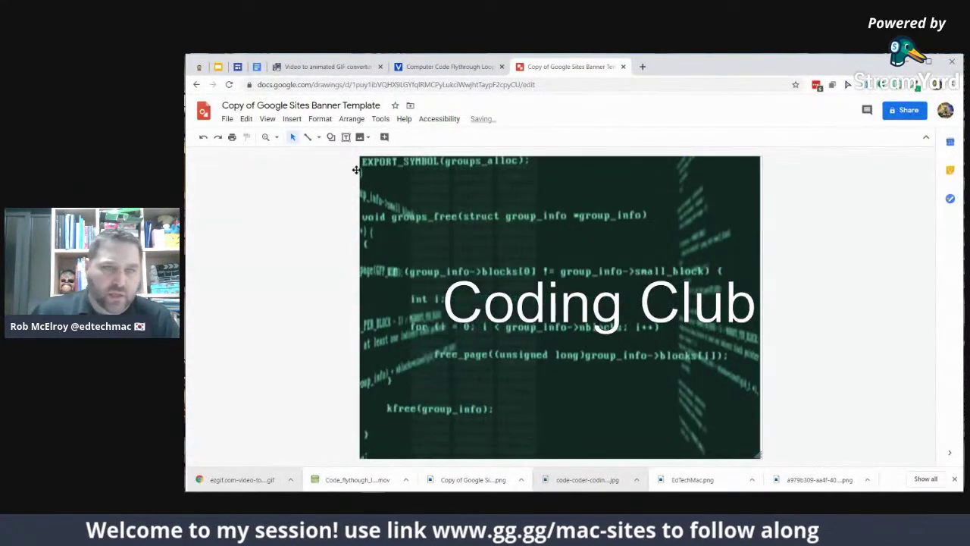
Insert the cartoon lightsaber character PNG from the Desktop folder, shrink it, and place it just left of the Coding Club text
{"action": "left_click", "coordinate": [289, 120]}
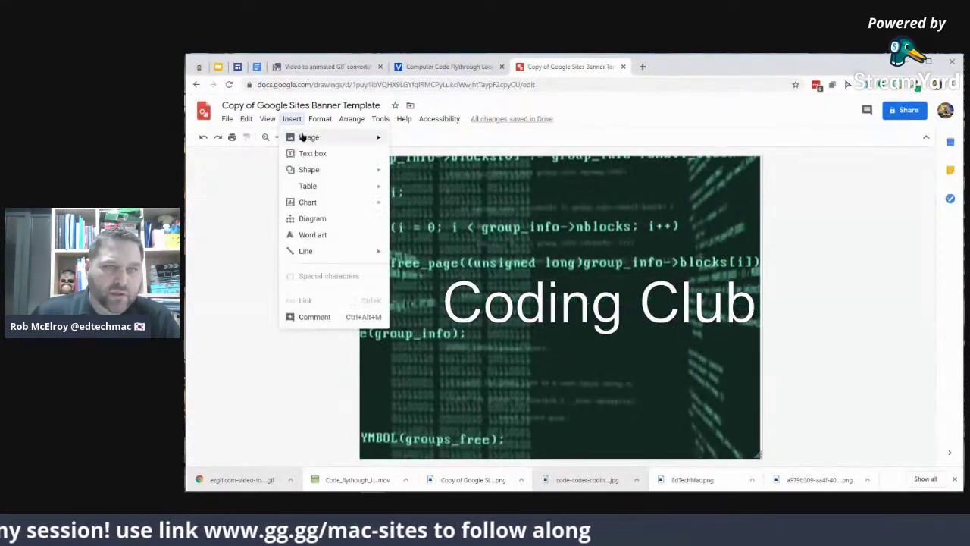
{"action": "mouse_move", "coordinate": [372, 137]}
{"action": "left_click", "coordinate": [438, 143]}
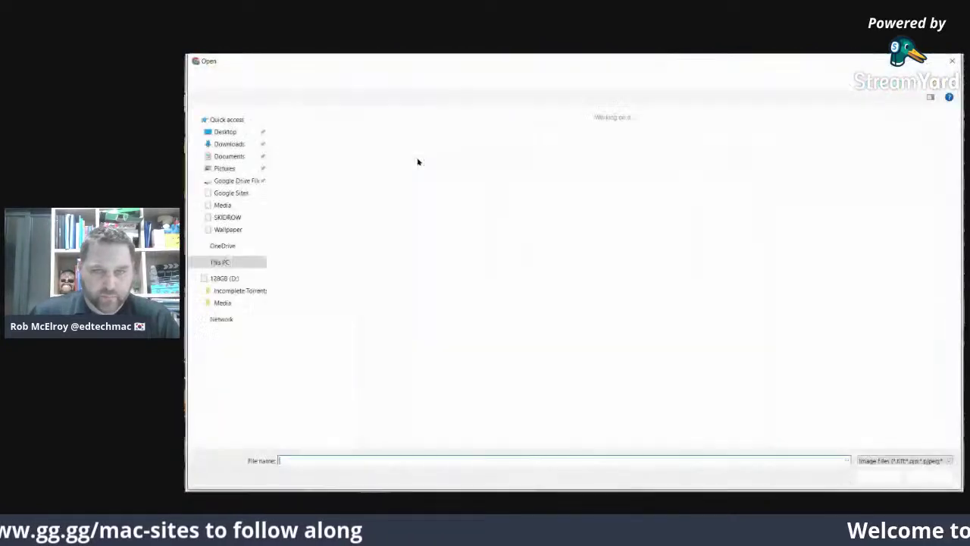
{"action": "left_click", "coordinate": [226, 132]}
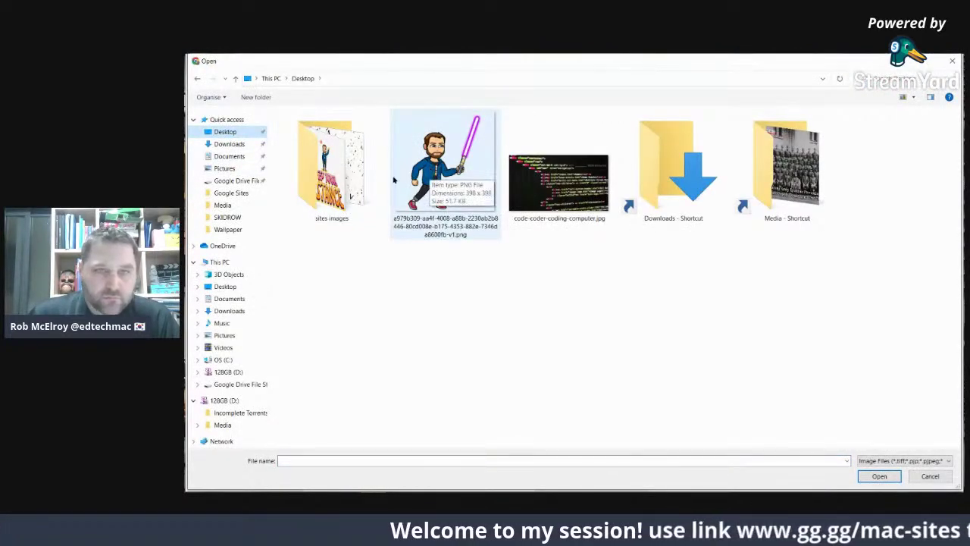
{"action": "left_click", "coordinate": [464, 182]}
{"action": "left_click", "coordinate": [878, 475]}
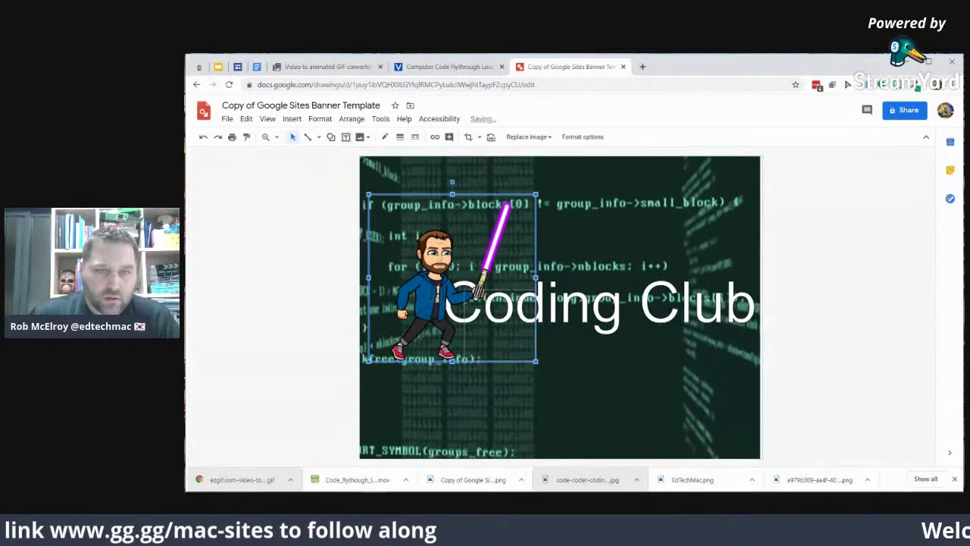
{"action": "left_click_drag", "start_coordinate": [368, 194], "coordinate": [465, 291]}
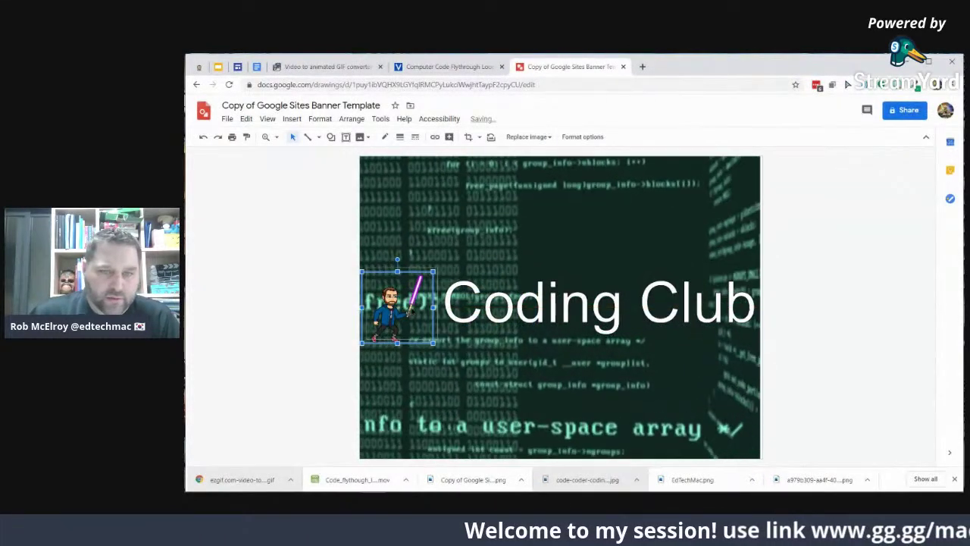
Check which file formats the drawing can be downloaded in
{"action": "left_click", "coordinate": [228, 120]}
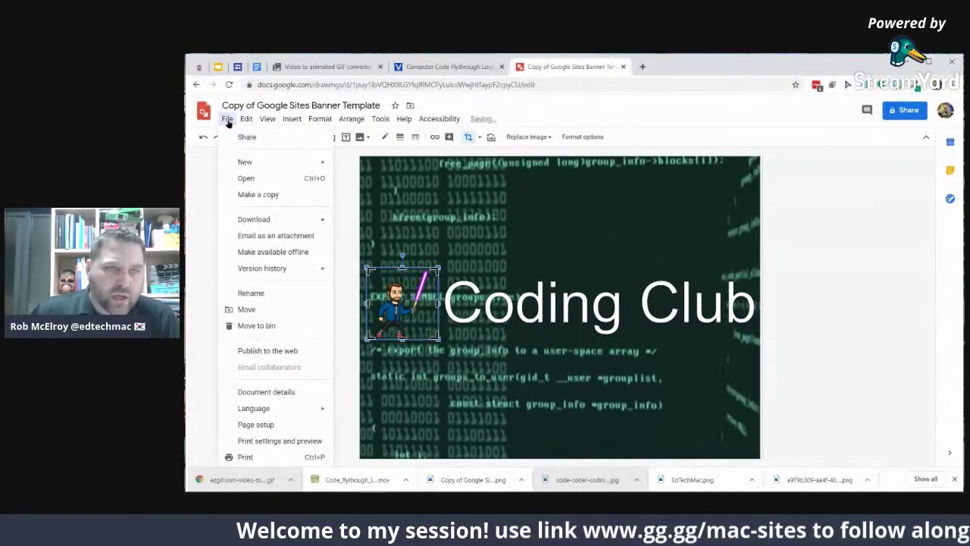
{"action": "mouse_move", "coordinate": [265, 219]}
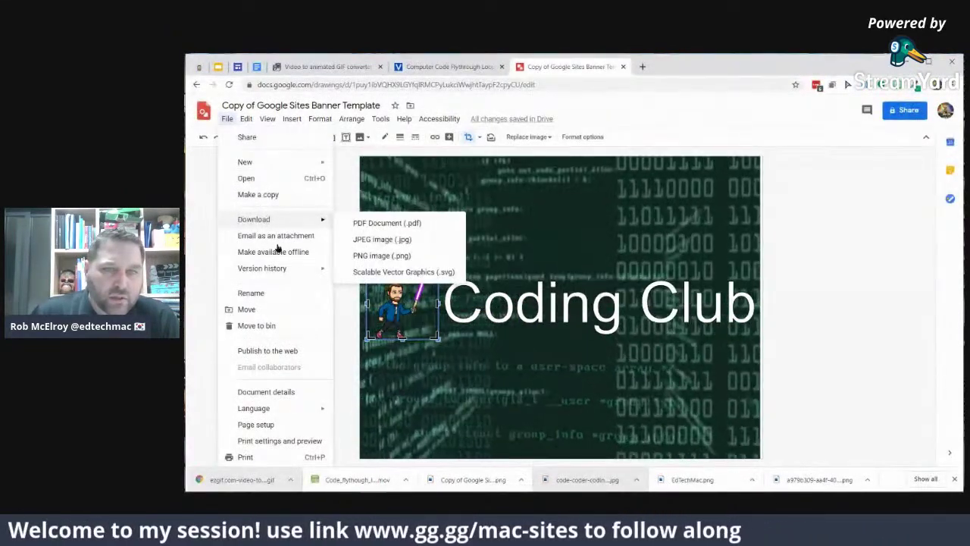
{"action": "left_click", "coordinate": [842, 314]}
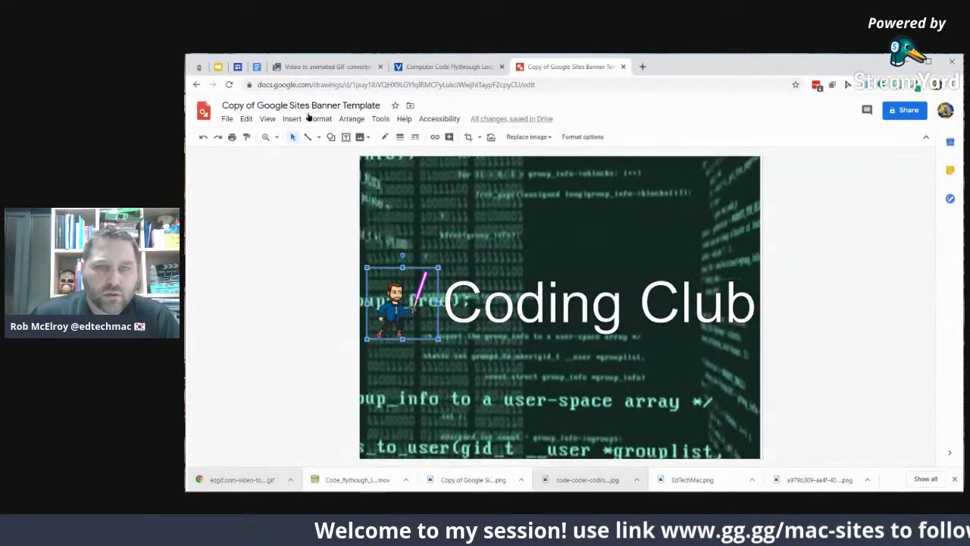
{"action": "left_click", "coordinate": [228, 119]}
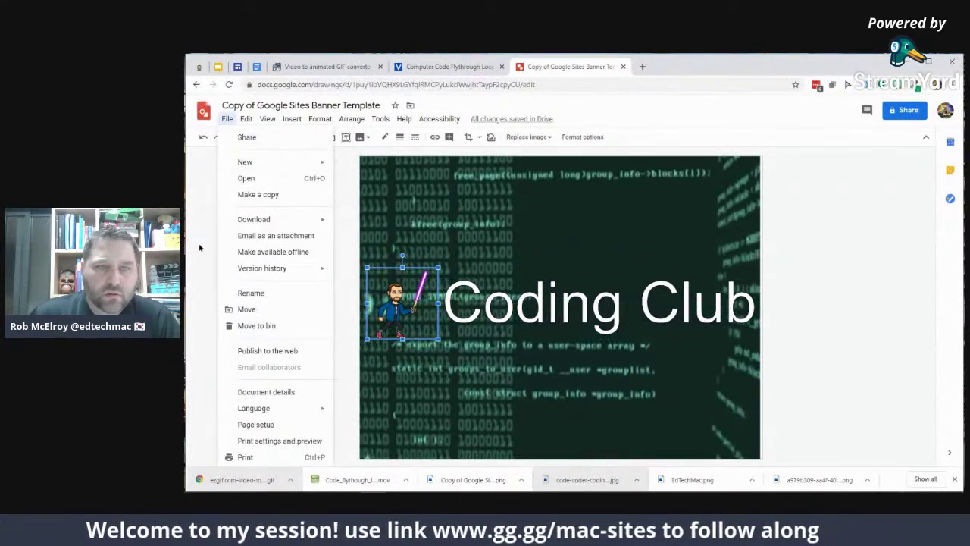
{"action": "left_click", "coordinate": [200, 252]}
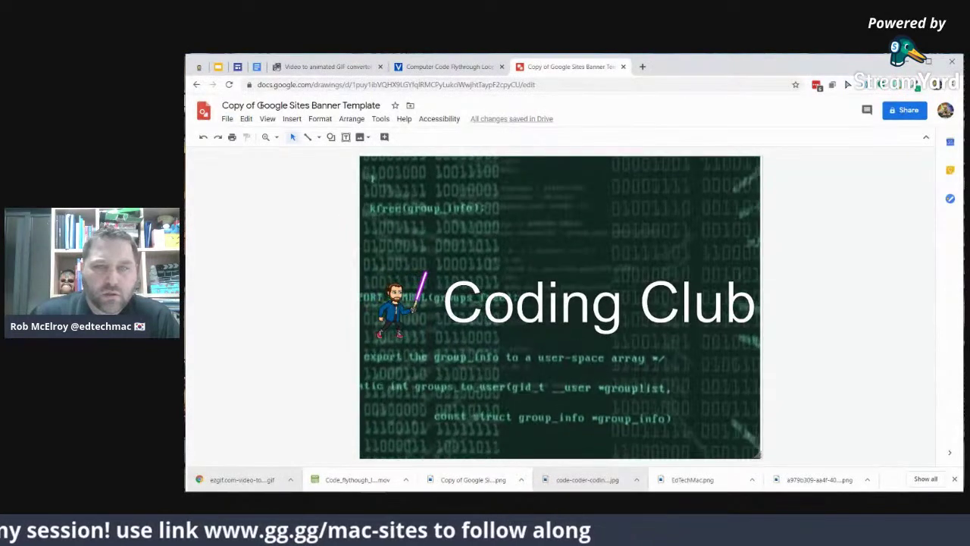
{"action": "left_click", "coordinate": [228, 121]}
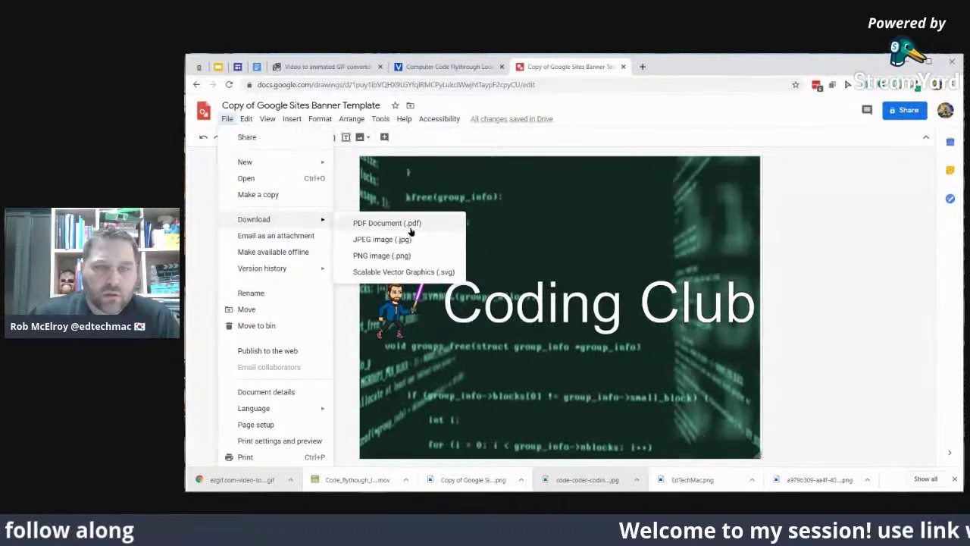
{"action": "left_click", "coordinate": [864, 243]}
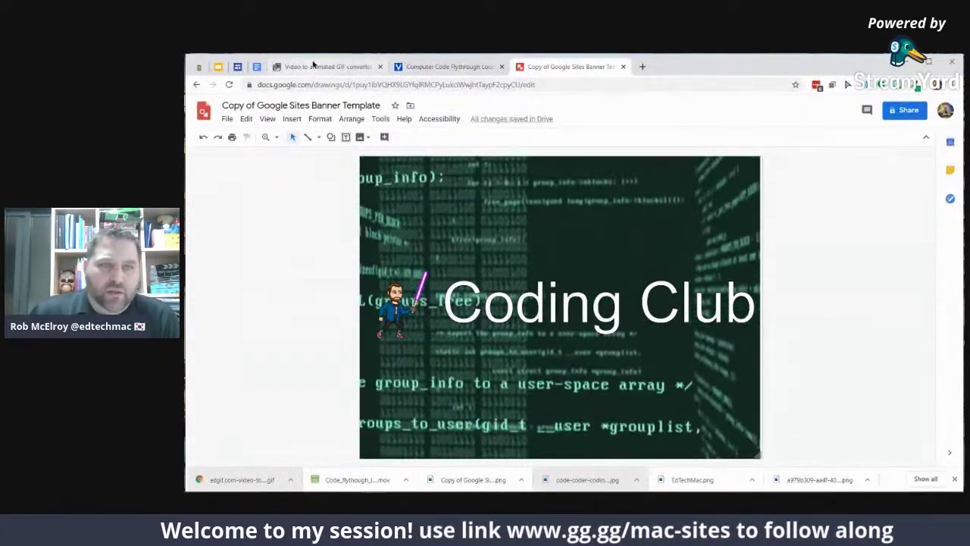
{"action": "left_click", "coordinate": [430, 67]}
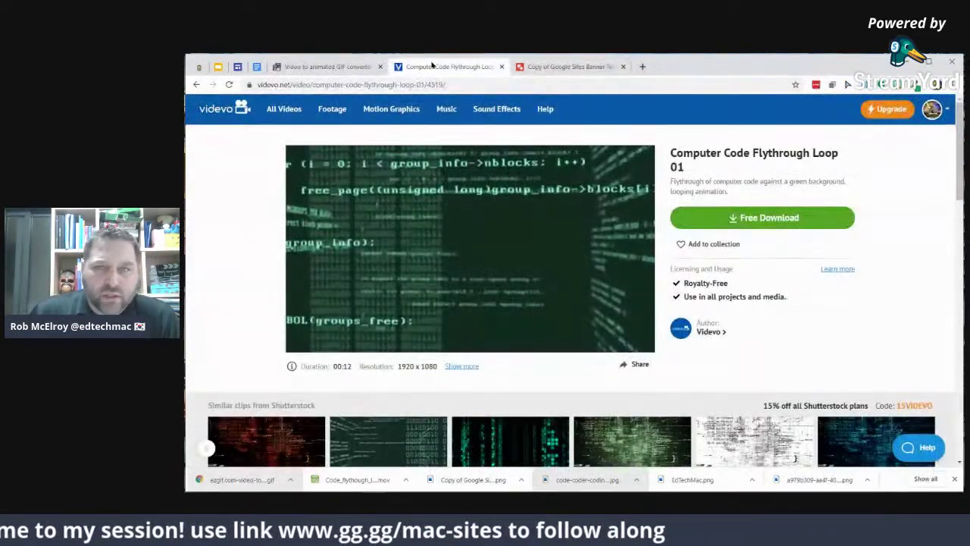
{"action": "left_click", "coordinate": [326, 67]}
{"action": "left_click", "coordinate": [448, 67]}
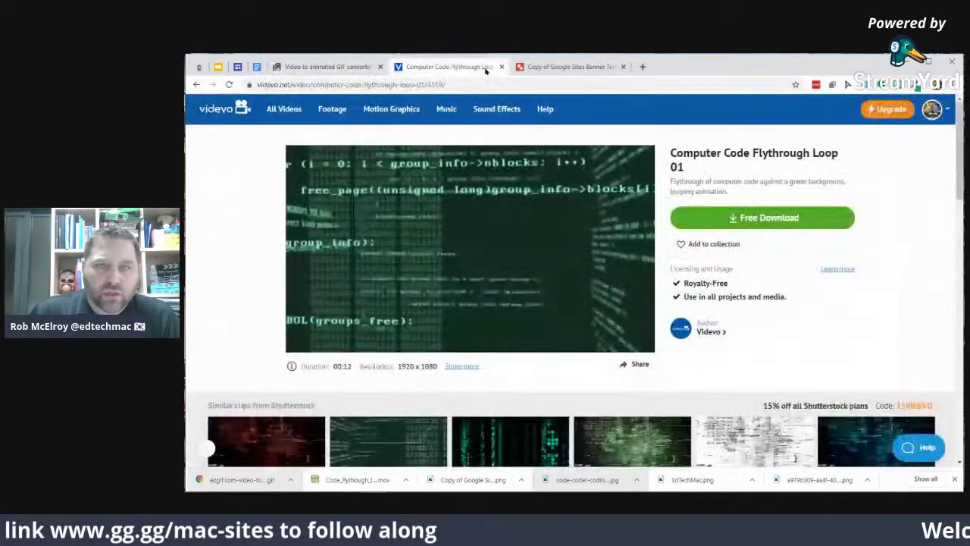
{"action": "left_click", "coordinate": [561, 67]}
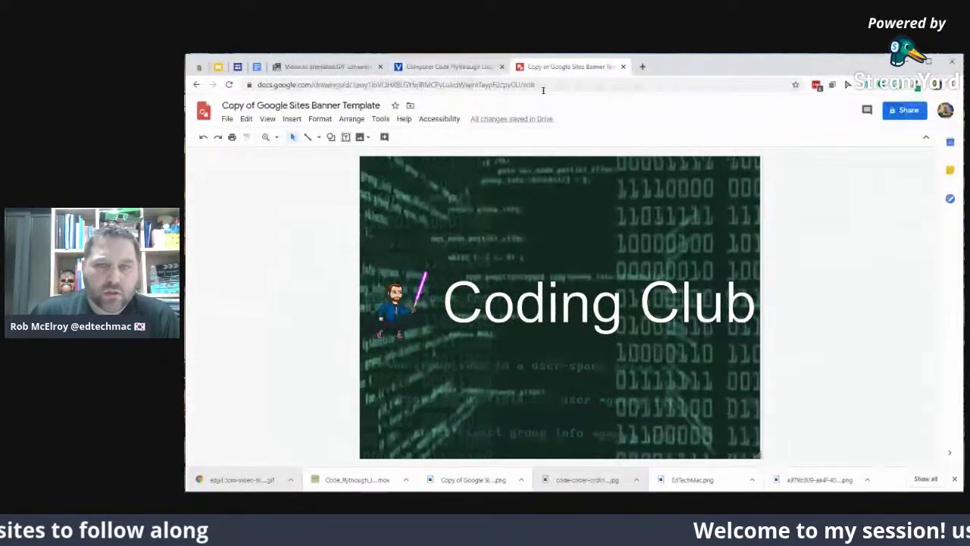
{"action": "left_click", "coordinate": [555, 83]}
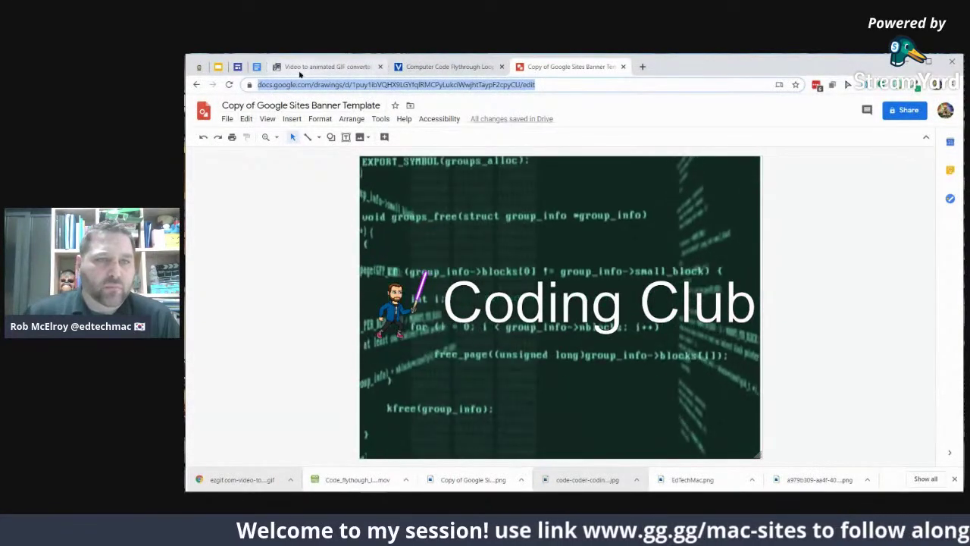
Switch to Canva by loading its site in place of the GIF converter, and close the Videvo and banner drawing pages
{"action": "left_click", "coordinate": [326, 67]}
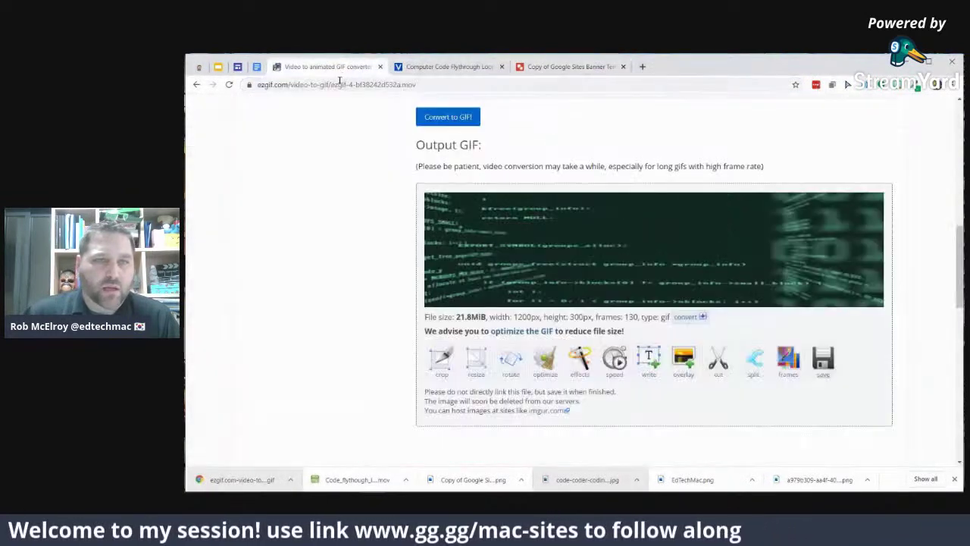
{"action": "left_click", "coordinate": [395, 84]}
{"action": "type", "text": "canva"}
{"action": "key", "text": "Return"}
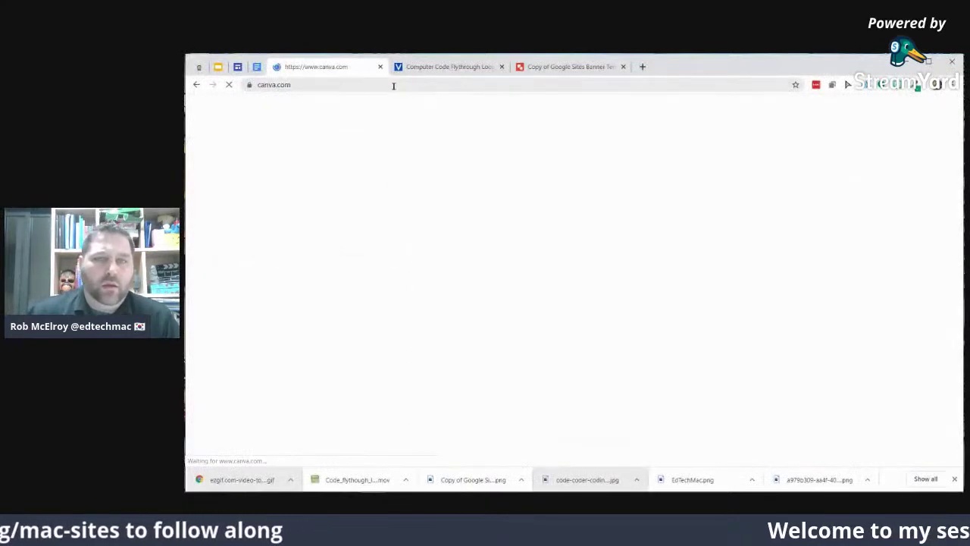
{"action": "left_click", "coordinate": [455, 66]}
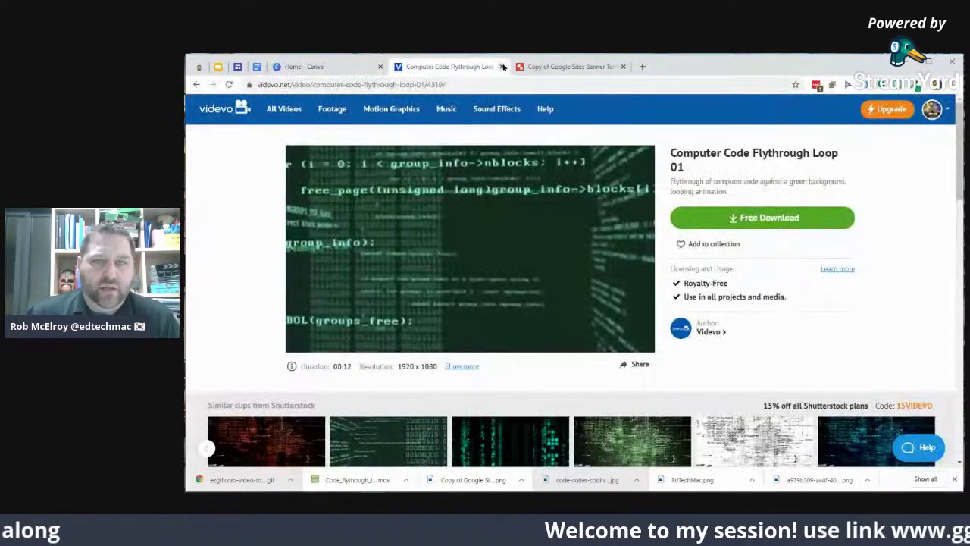
{"action": "left_click", "coordinate": [503, 66]}
{"action": "left_click", "coordinate": [502, 67]}
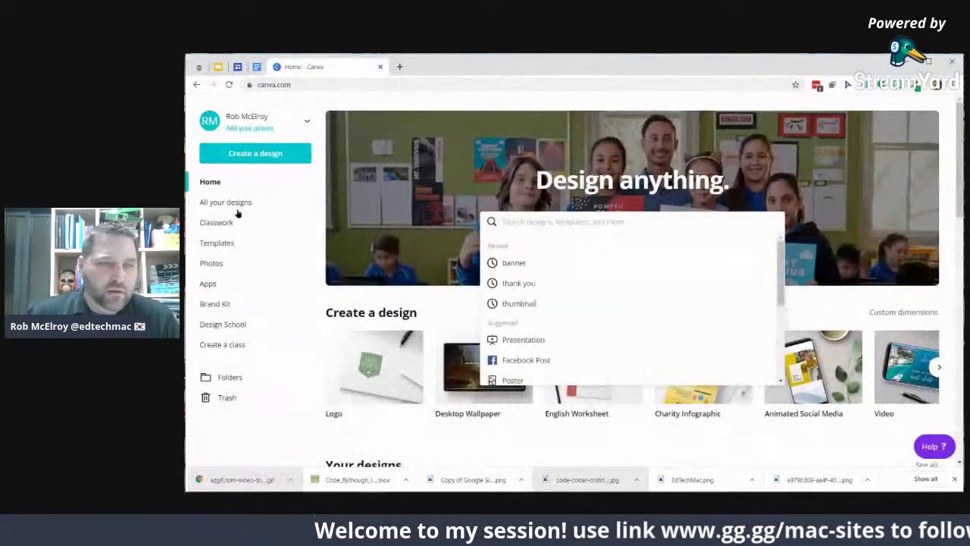
Browse the design types offered for creating a new design
{"action": "left_click", "coordinate": [255, 156]}
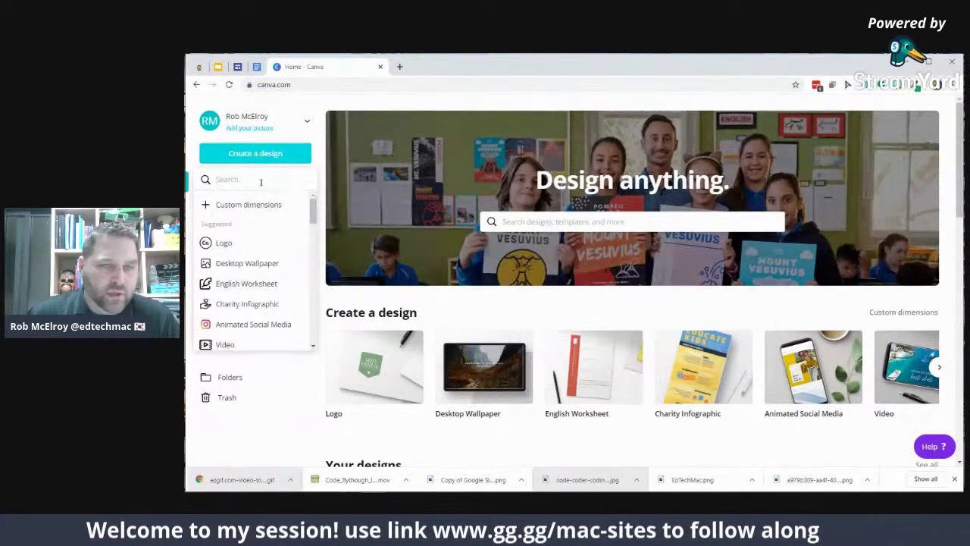
{"action": "scroll", "coordinate": [264, 267], "scroll_direction": "down", "scroll_amount": 3}
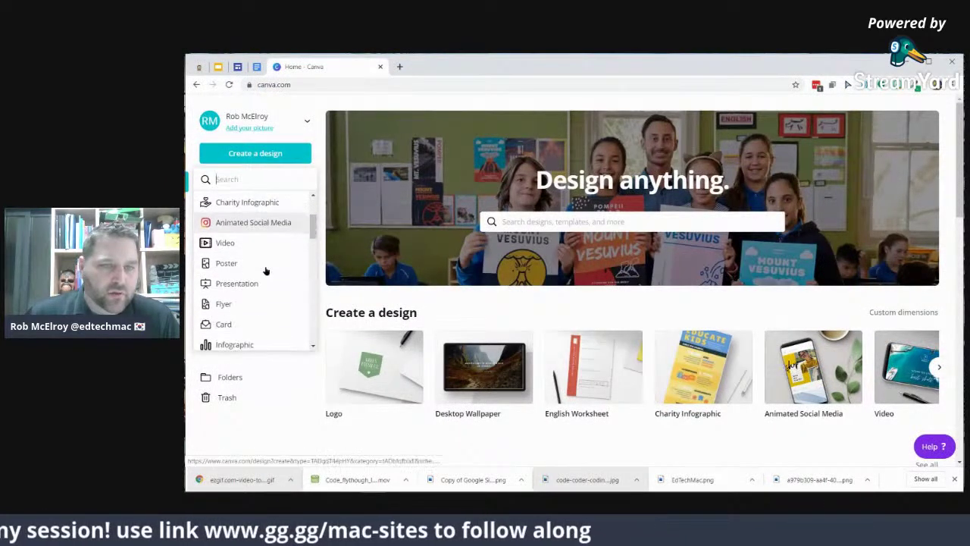
{"action": "scroll", "coordinate": [265, 271], "scroll_direction": "down", "scroll_amount": 4}
{"action": "scroll", "coordinate": [265, 271], "scroll_direction": "down", "scroll_amount": 5}
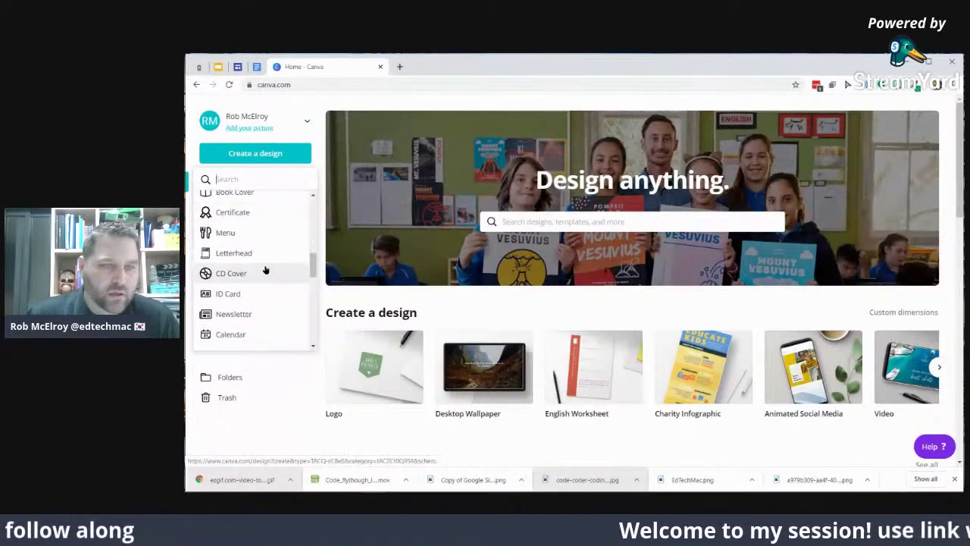
{"action": "left_click", "coordinate": [260, 152]}
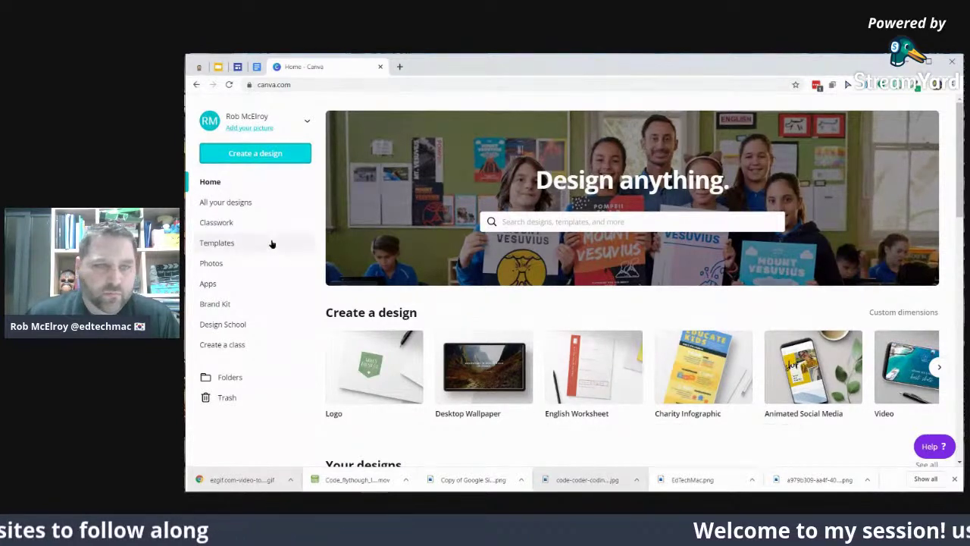
Open the existing EdTechMac banner from the saved designs and select its EdTechMac text
{"action": "left_click", "coordinate": [242, 201]}
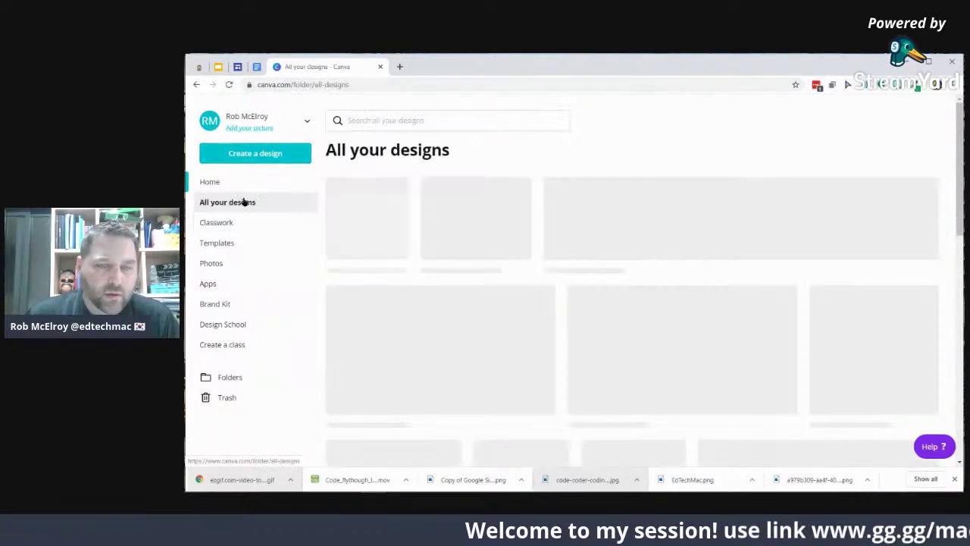
{"action": "left_click", "coordinate": [469, 226]}
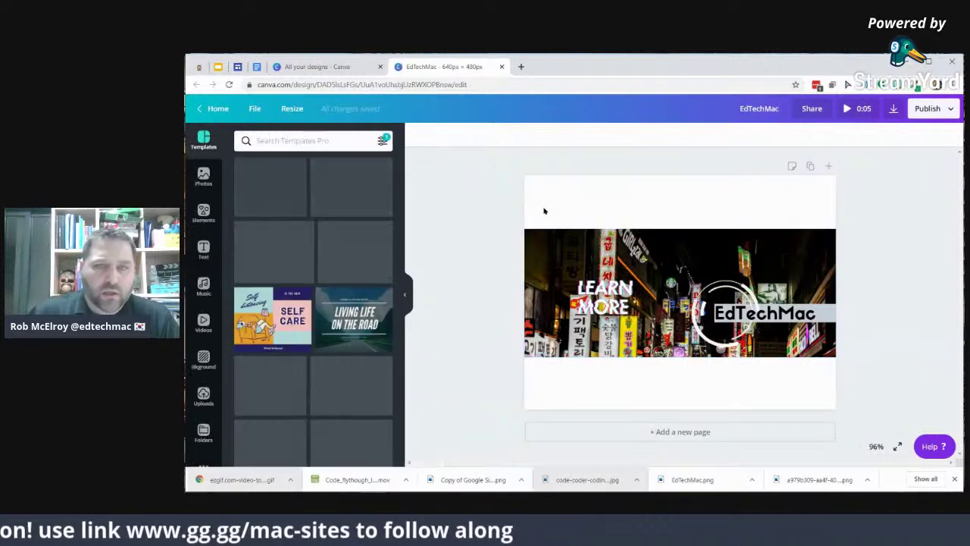
{"action": "left_click", "coordinate": [592, 298]}
{"action": "left_click", "coordinate": [766, 313]}
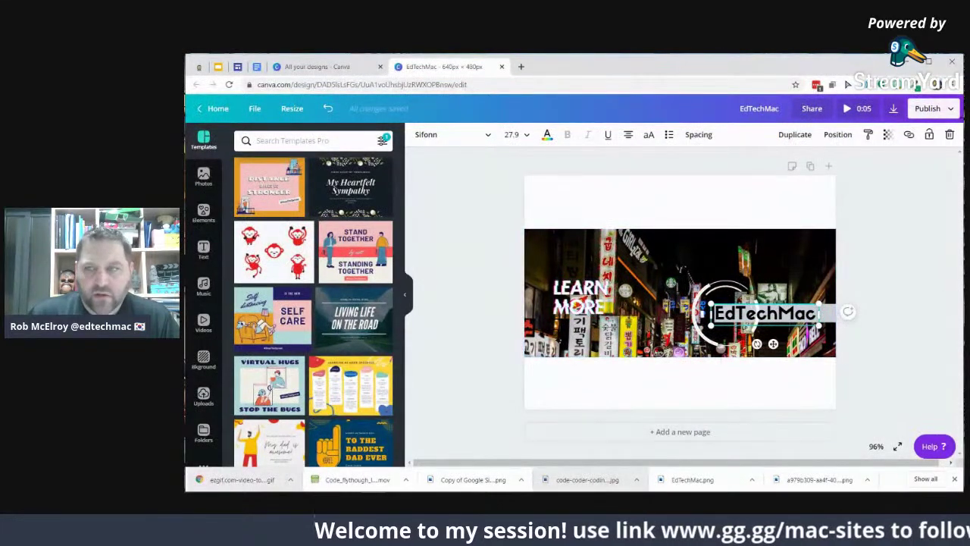
Download the EdTechMac banner design in GIF format
{"action": "left_click", "coordinate": [948, 108]}
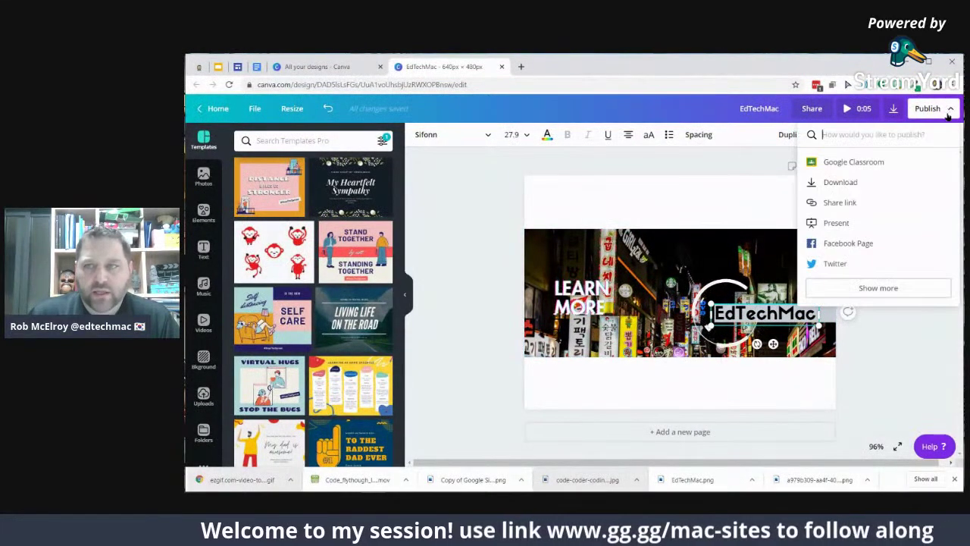
{"action": "left_click", "coordinate": [894, 111]}
{"action": "left_click", "coordinate": [877, 182]}
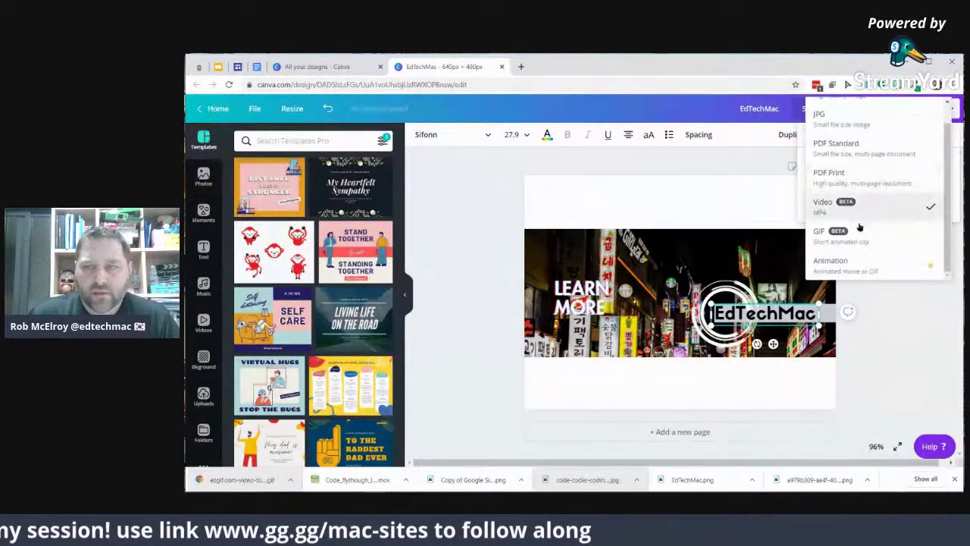
{"action": "left_click", "coordinate": [856, 232]}
{"action": "left_click", "coordinate": [865, 207]}
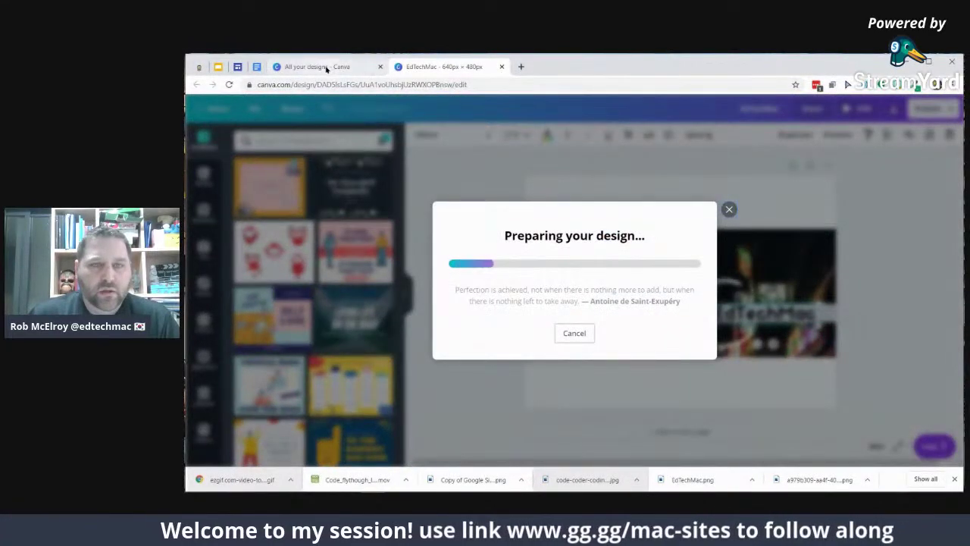
Switch to the Coding club website in Google Sites and upload ezgif.com-video-to-gif.gif from Downloads as the header image
{"action": "left_click", "coordinate": [334, 67]}
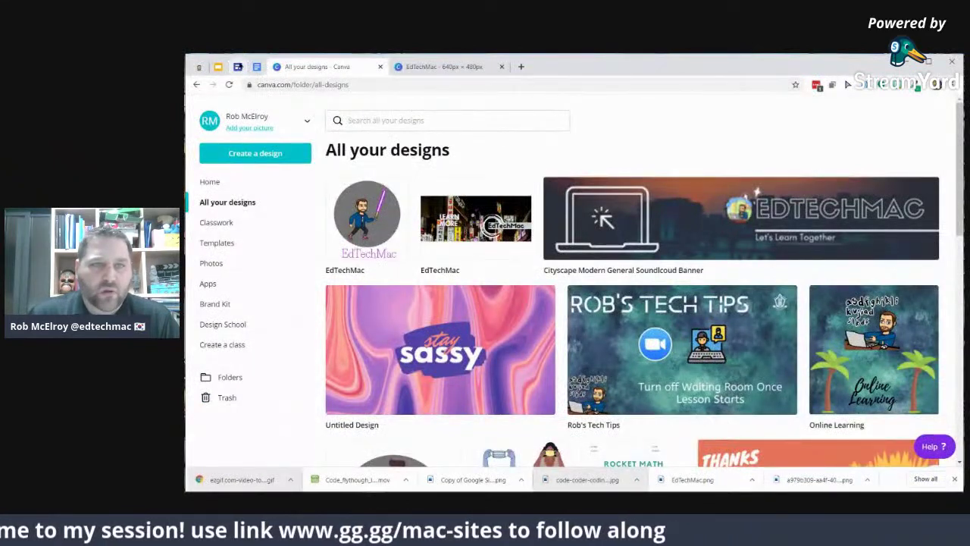
{"action": "left_click", "coordinate": [237, 68]}
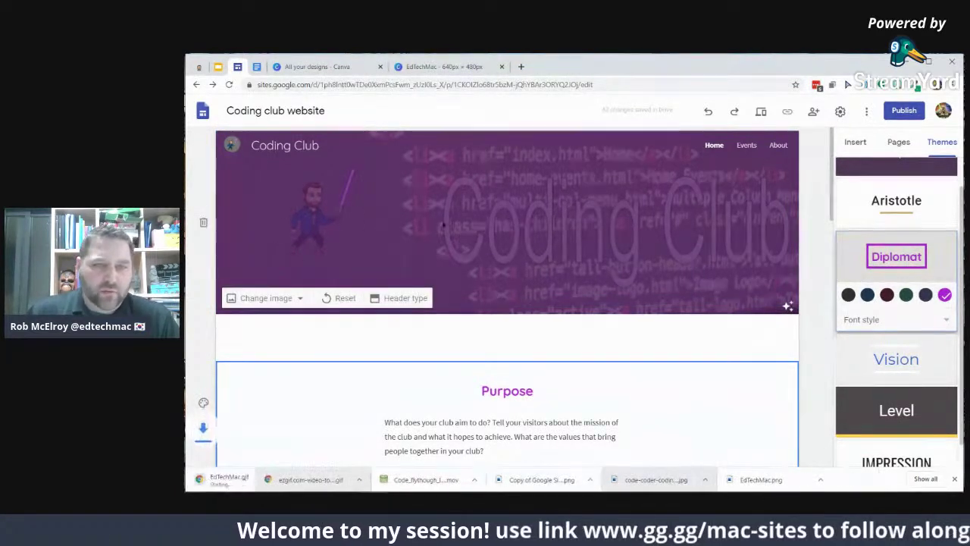
{"action": "left_click", "coordinate": [279, 299]}
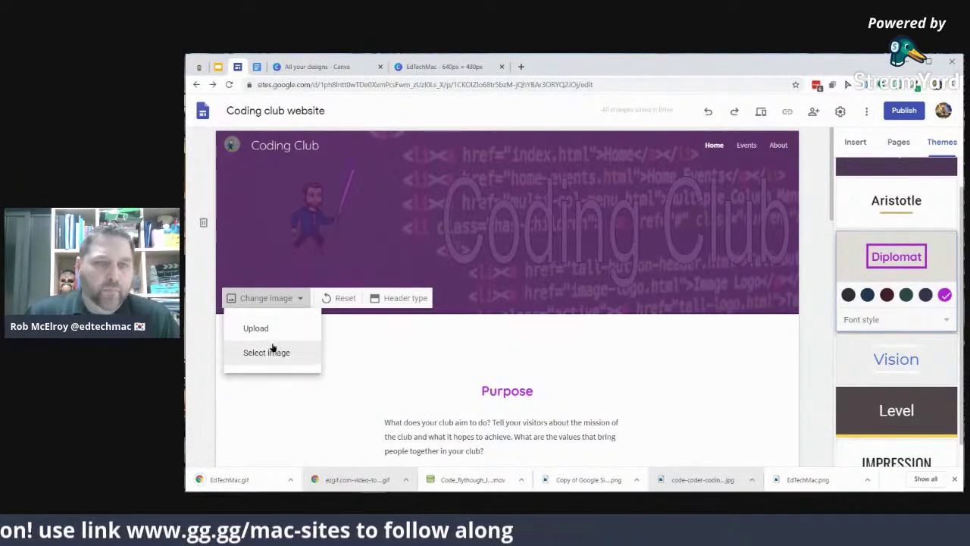
{"action": "left_click", "coordinate": [256, 328]}
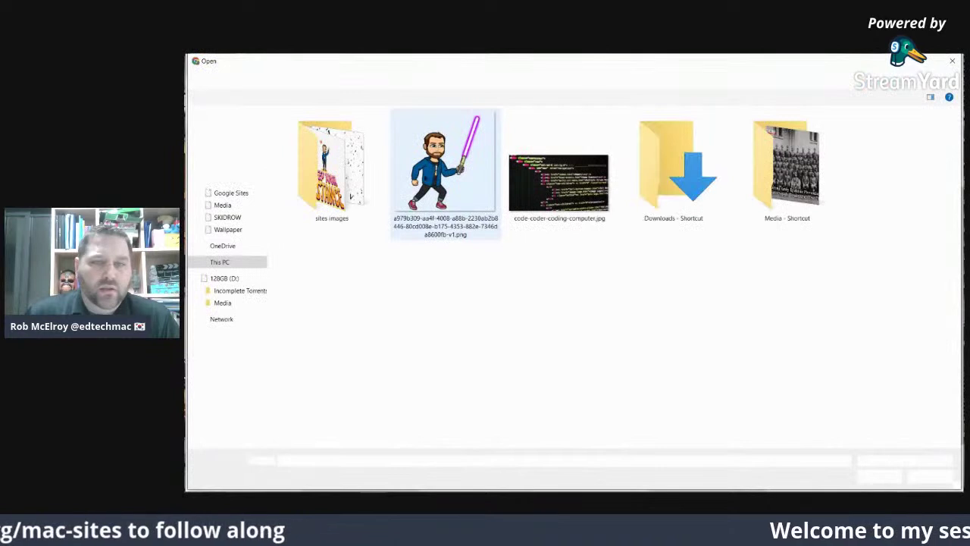
{"action": "left_click", "coordinate": [559, 182]}
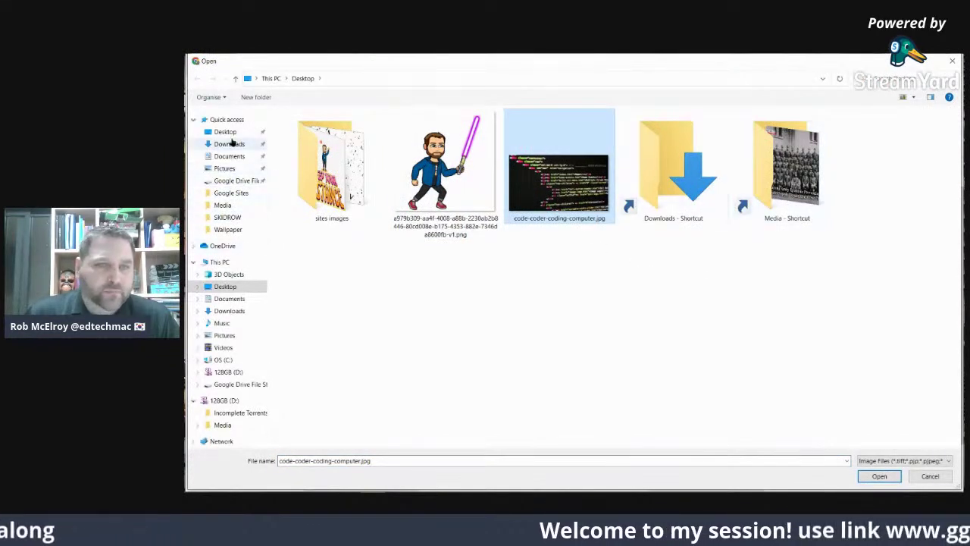
{"action": "left_click", "coordinate": [233, 146]}
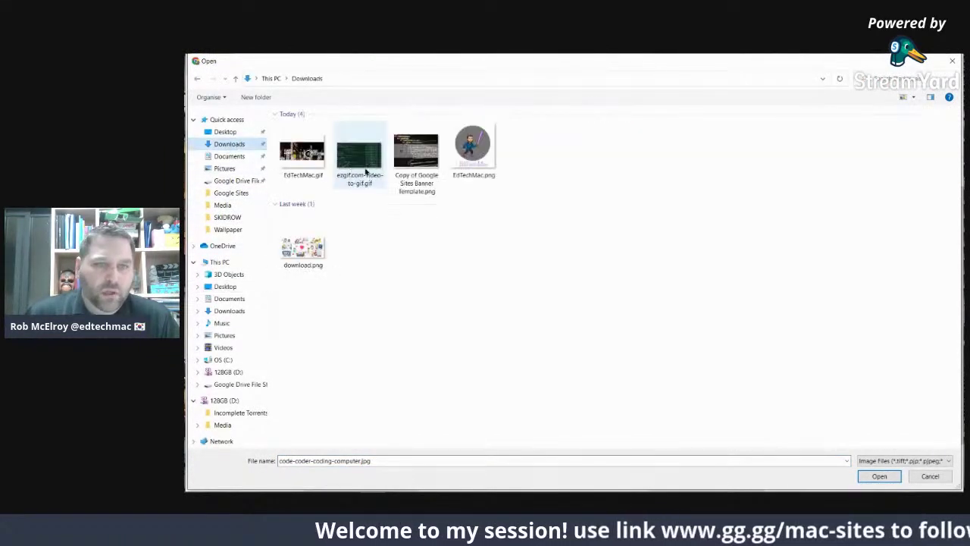
{"action": "left_click", "coordinate": [364, 163]}
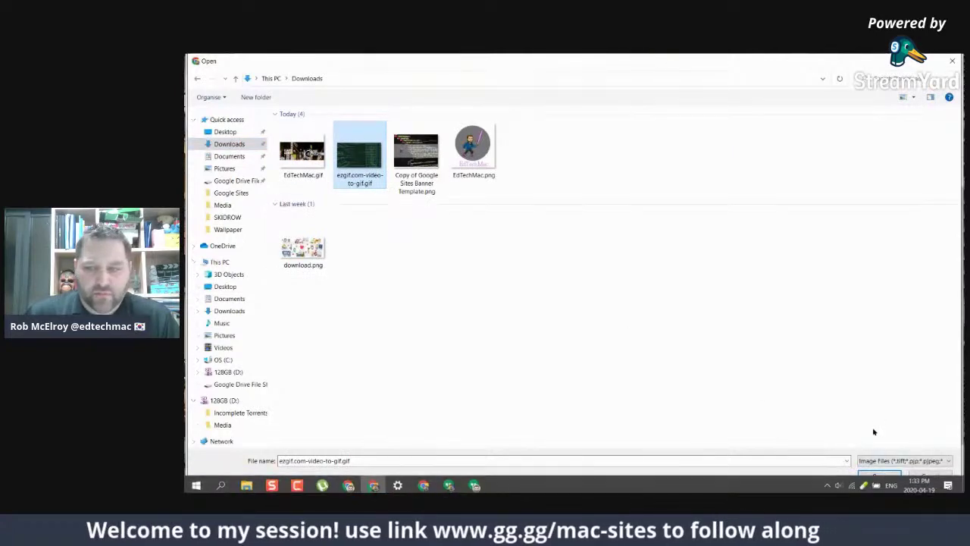
{"action": "left_click", "coordinate": [873, 474]}
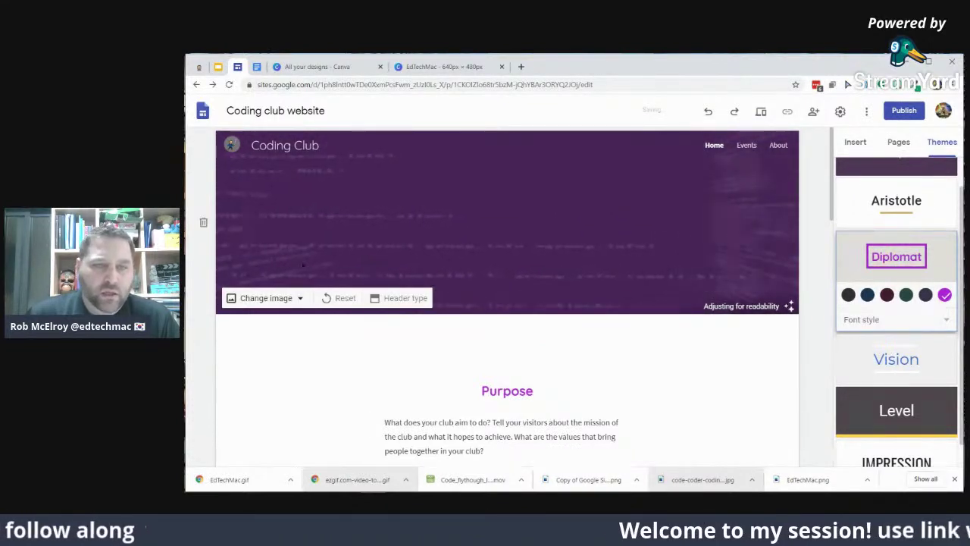
Insert a text box on the home page and try to move it up into the header banner
{"action": "left_click", "coordinate": [855, 142]}
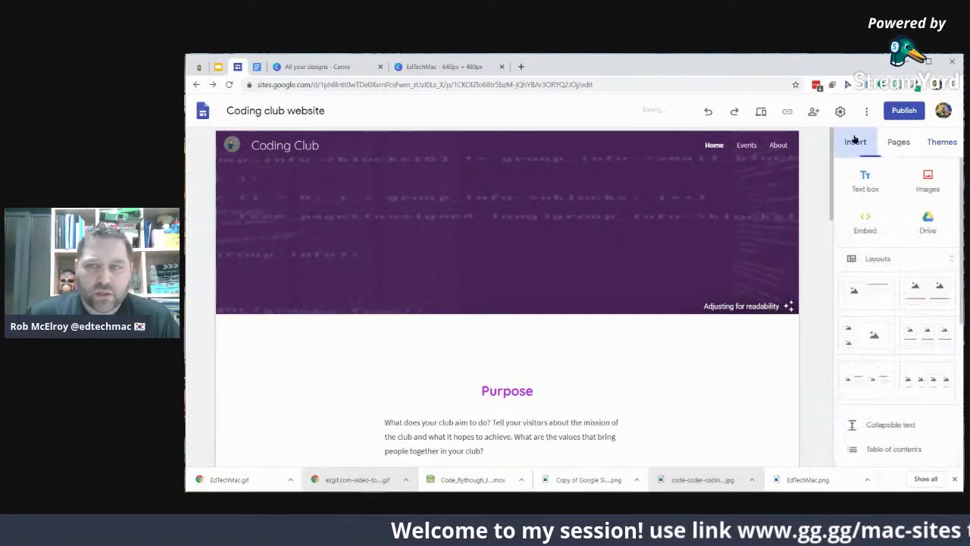
{"action": "left_click", "coordinate": [865, 182]}
{"action": "scroll", "coordinate": [406, 228], "scroll_direction": "up", "scroll_amount": 3}
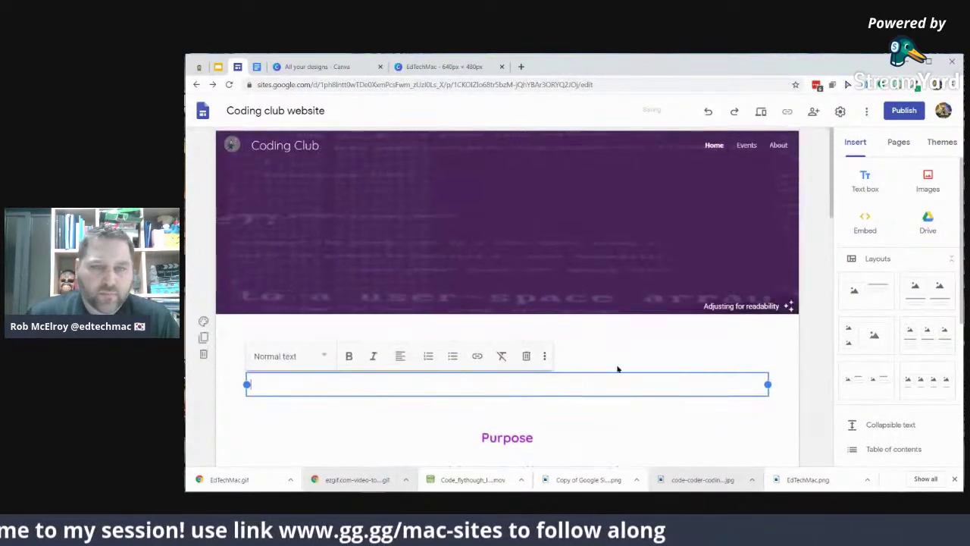
{"action": "left_click", "coordinate": [624, 370]}
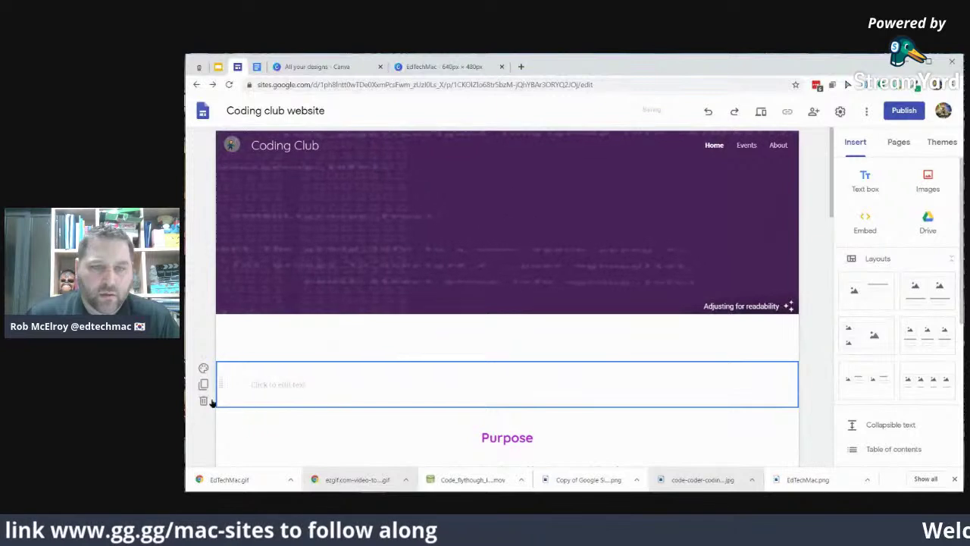
{"action": "left_click_drag", "start_coordinate": [220, 379], "coordinate": [278, 213]}
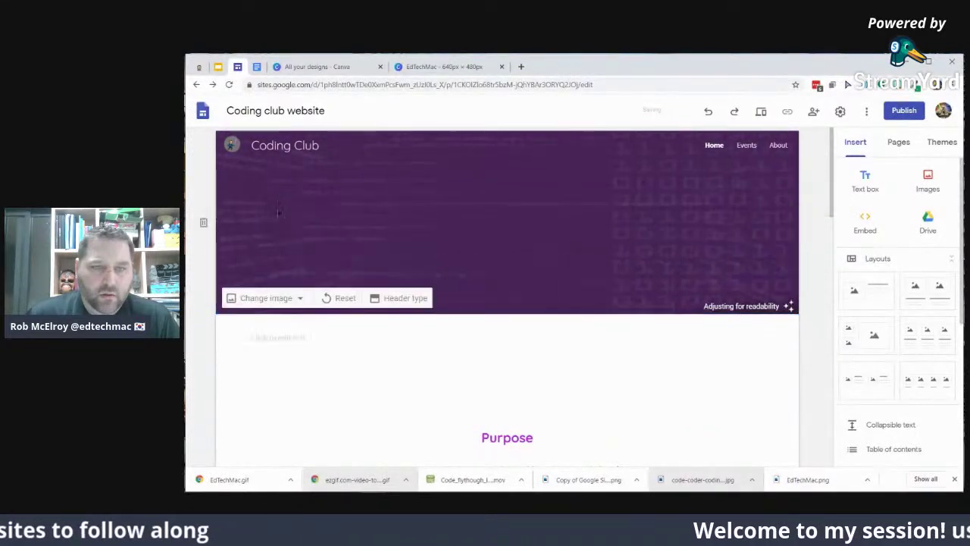
Add a text box directly inside the header banner with the text "Coding Club"
{"action": "double_click", "coordinate": [382, 227]}
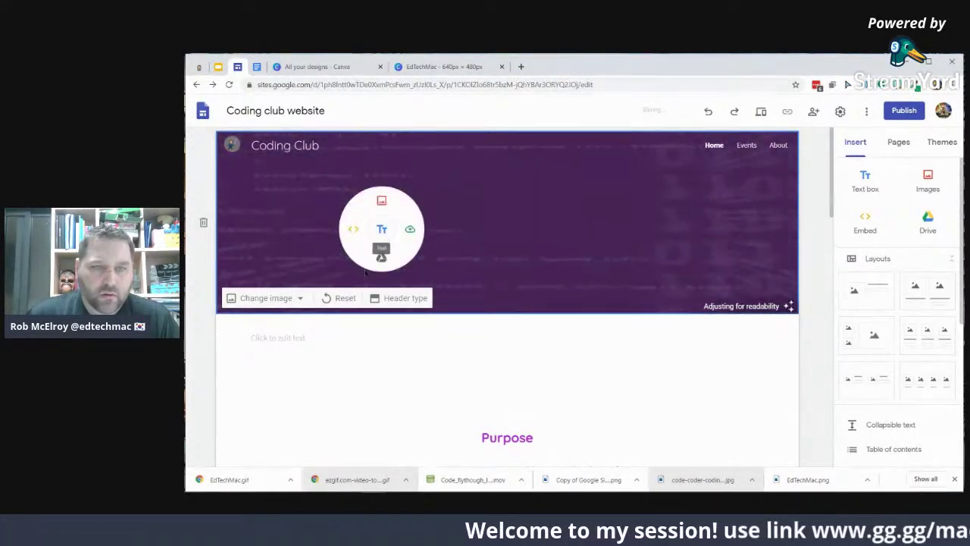
{"action": "left_click", "coordinate": [382, 229]}
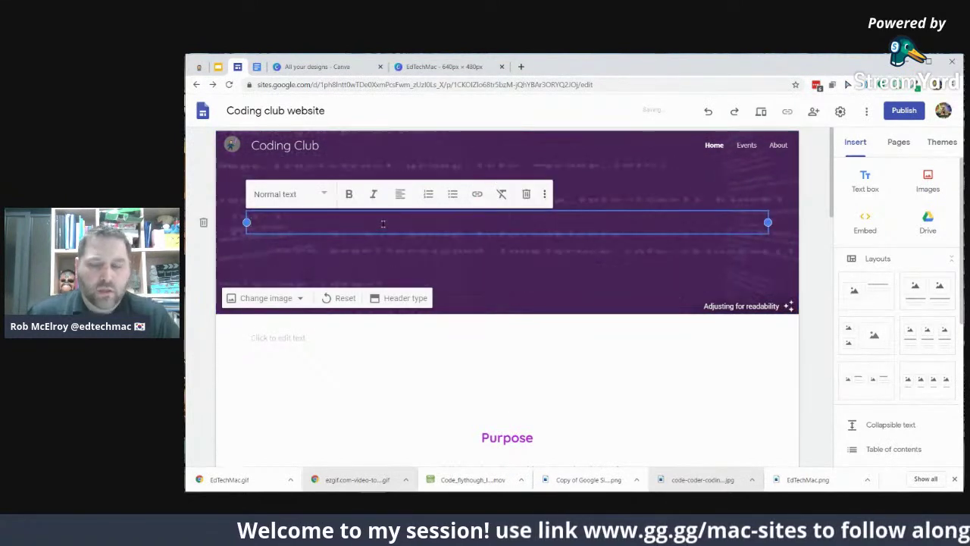
{"action": "type", "text": "Coding"}
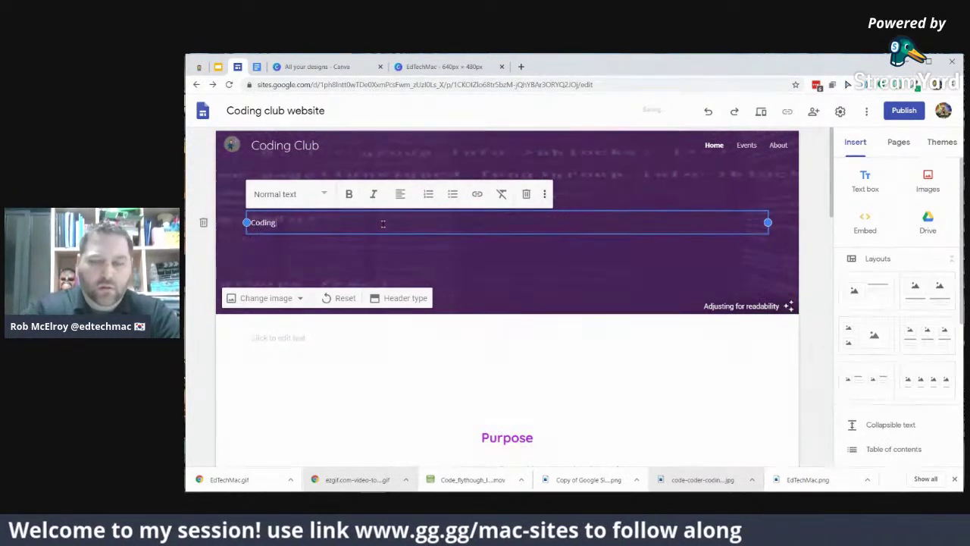
{"action": "type", "text": " Club"}
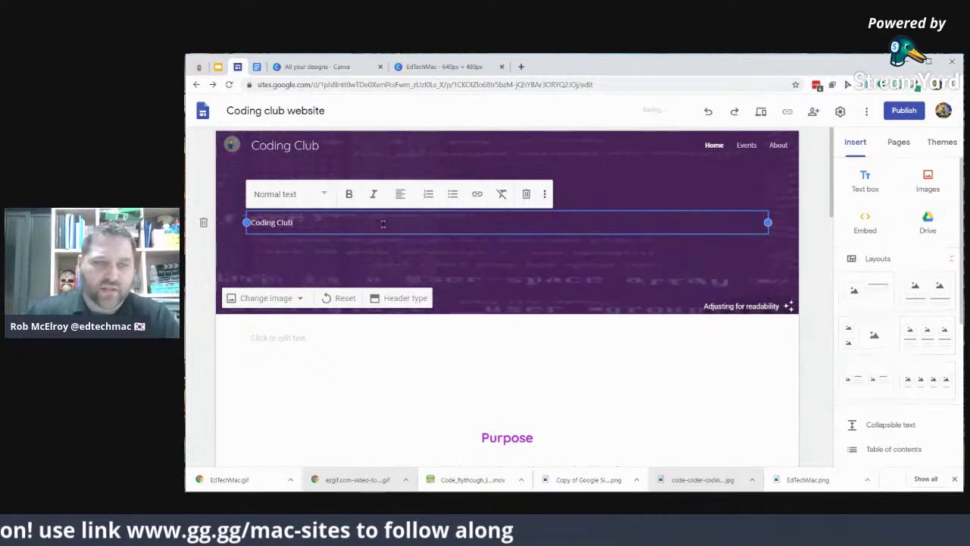
{"action": "left_click", "coordinate": [356, 358]}
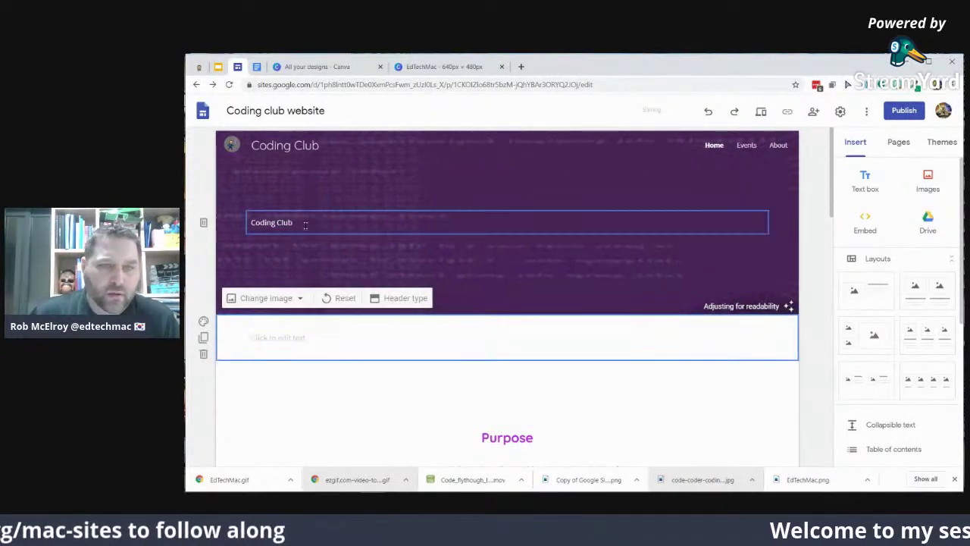
Apply the Title style to the Coding Club text in the header banner
{"action": "left_click", "coordinate": [306, 224]}
{"action": "left_click", "coordinate": [326, 195]}
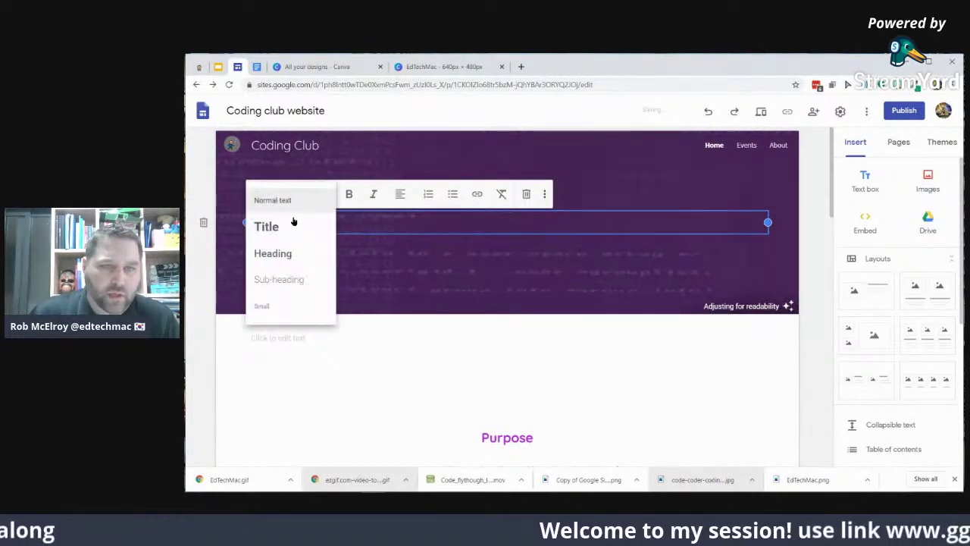
{"action": "left_click", "coordinate": [268, 226]}
{"action": "left_click", "coordinate": [260, 405]}
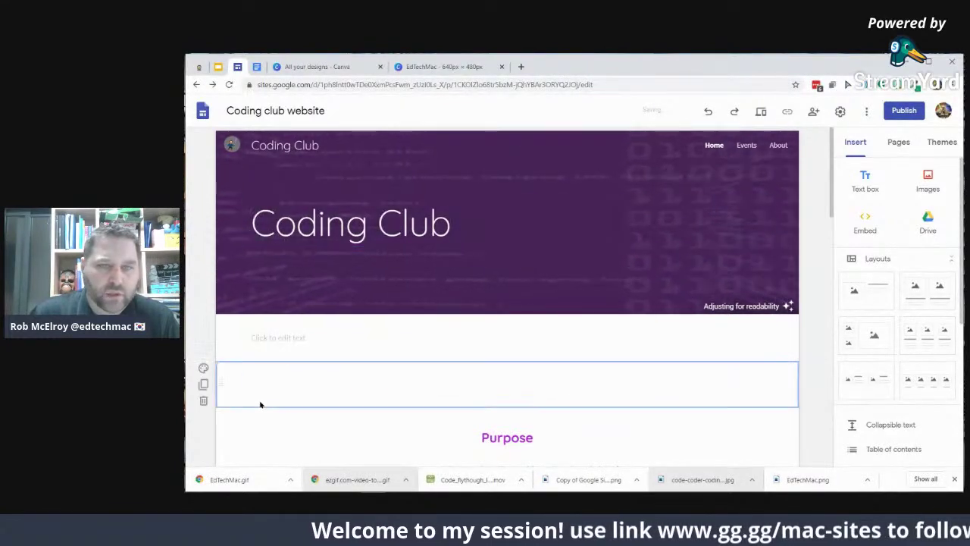
Return to Canva to look over the saved designs and the EdTechMac banner
{"action": "mouse_move", "coordinate": [326, 227]}
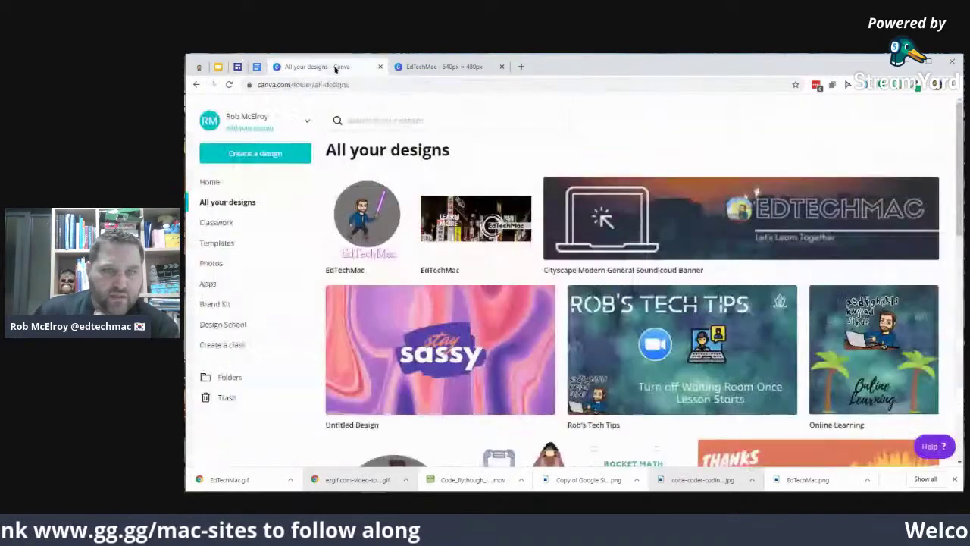
{"action": "left_click", "coordinate": [318, 67]}
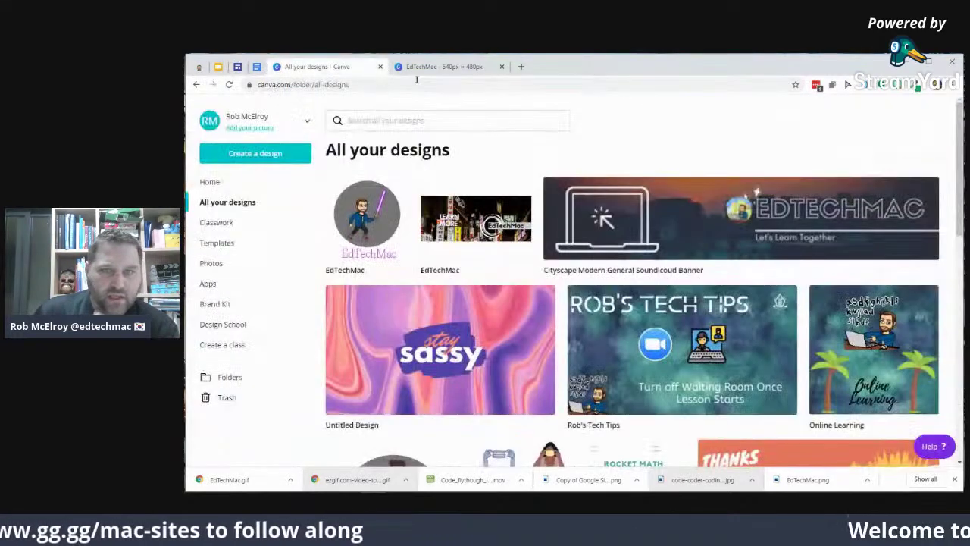
{"action": "left_click", "coordinate": [449, 67]}
{"action": "left_click", "coordinate": [729, 188]}
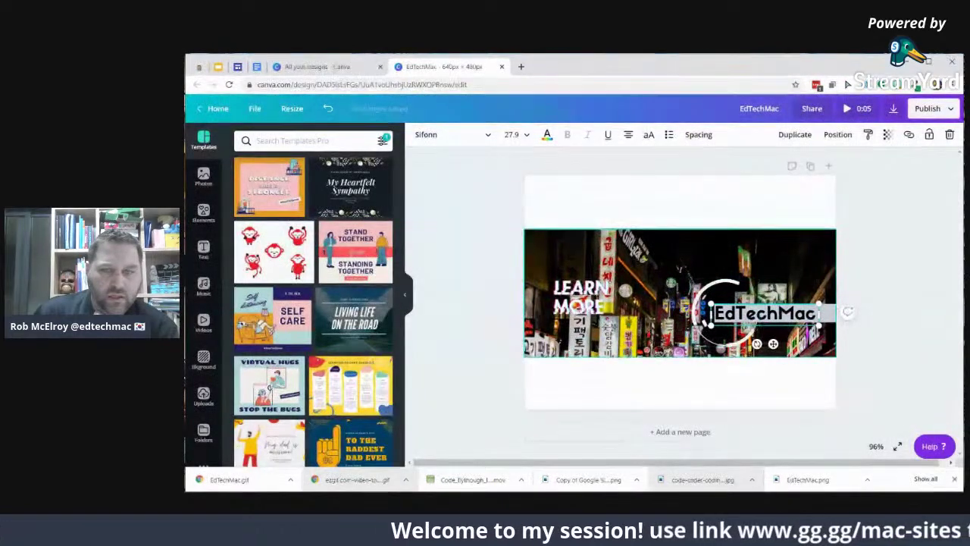
Switch to the Google Slides presentation and review the slides from Creating an Animated Banner through Add Pages
{"action": "left_click", "coordinate": [217, 67]}
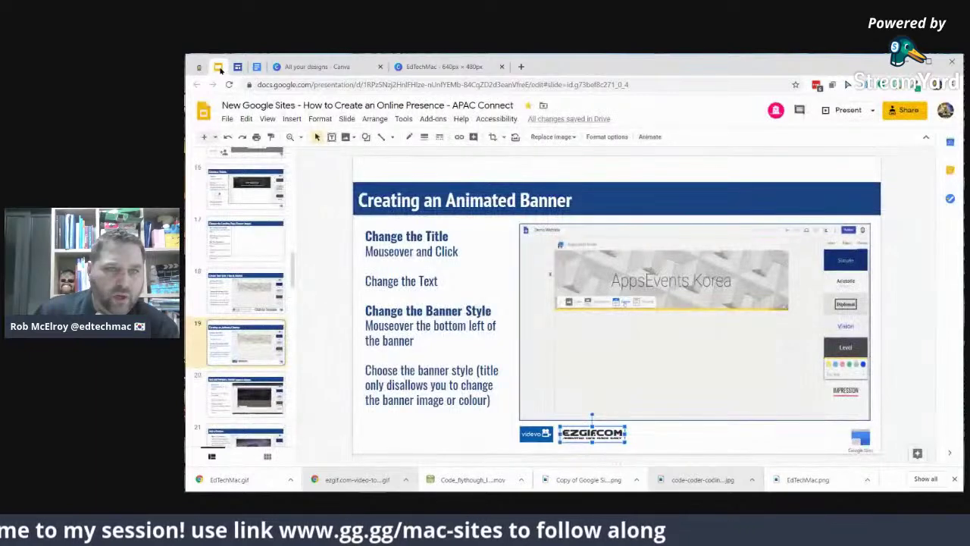
{"action": "left_click", "coordinate": [237, 67]}
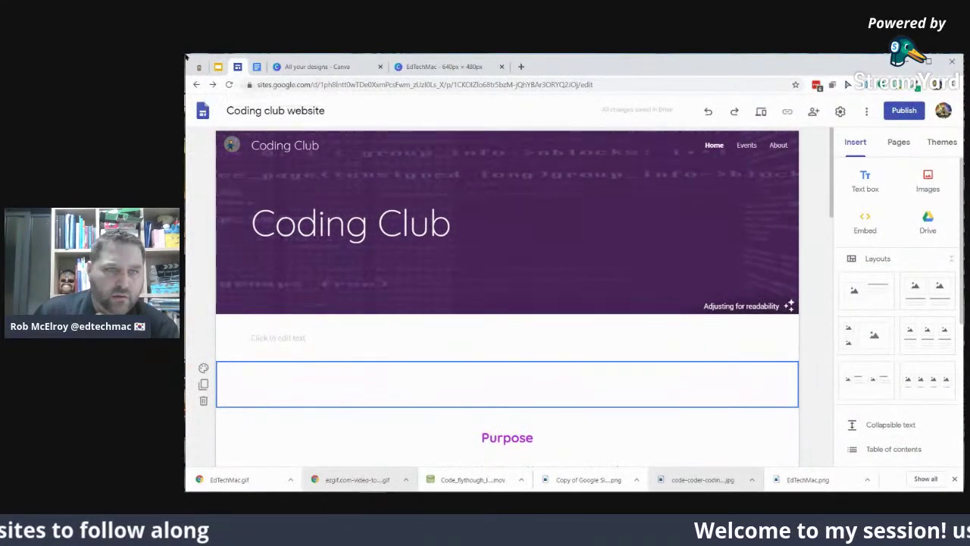
{"action": "left_click", "coordinate": [217, 67]}
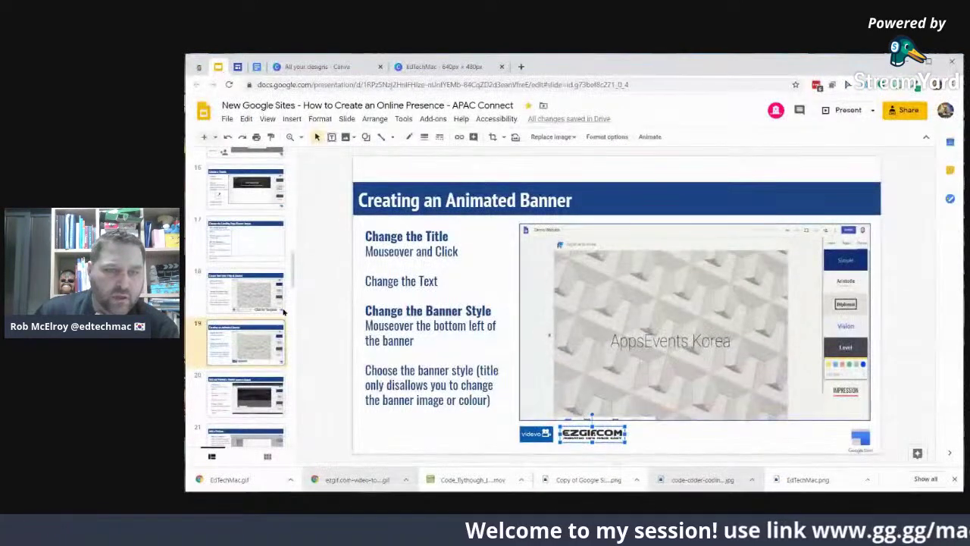
{"action": "scroll", "coordinate": [284, 311], "scroll_direction": "down", "scroll_amount": 1}
{"action": "left_click", "coordinate": [244, 329]}
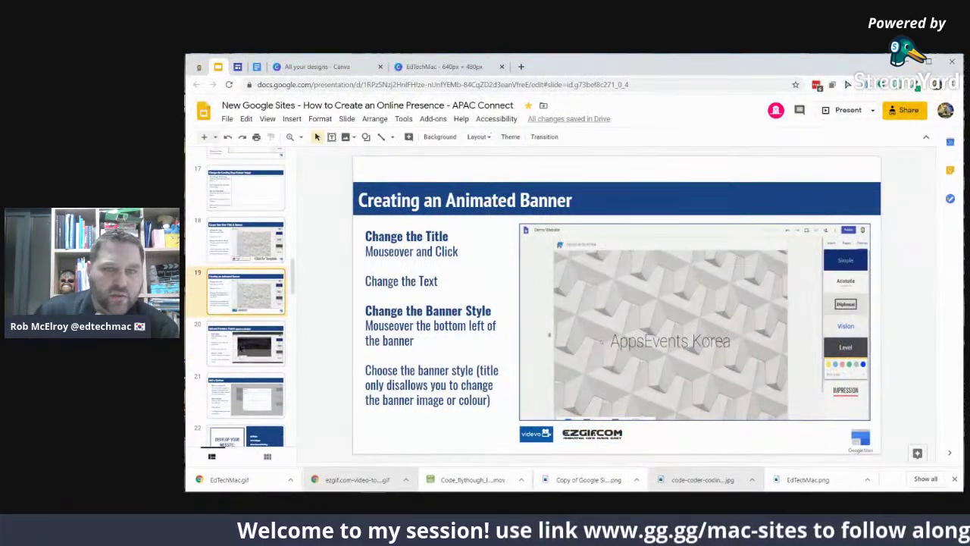
{"action": "left_click", "coordinate": [245, 345]}
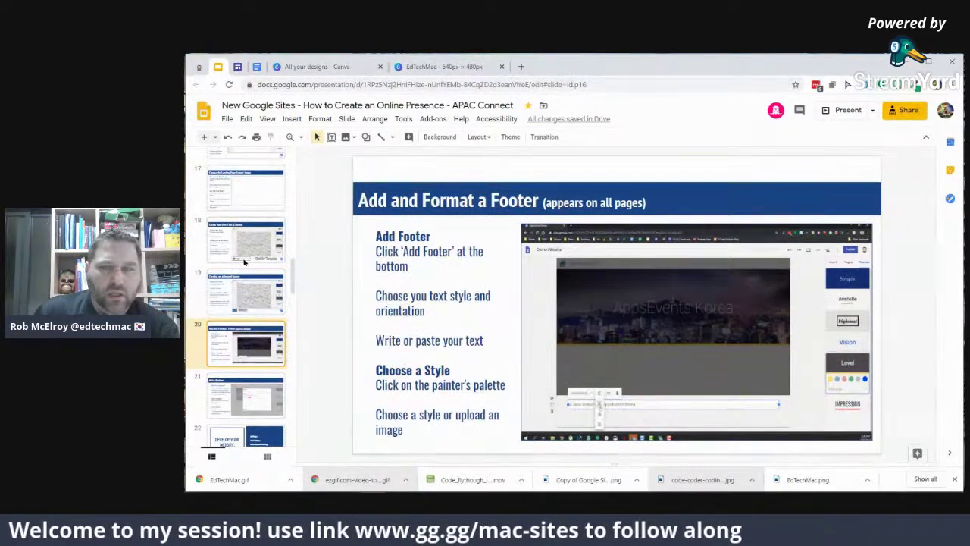
{"action": "scroll", "coordinate": [244, 261], "scroll_direction": "down", "scroll_amount": 1}
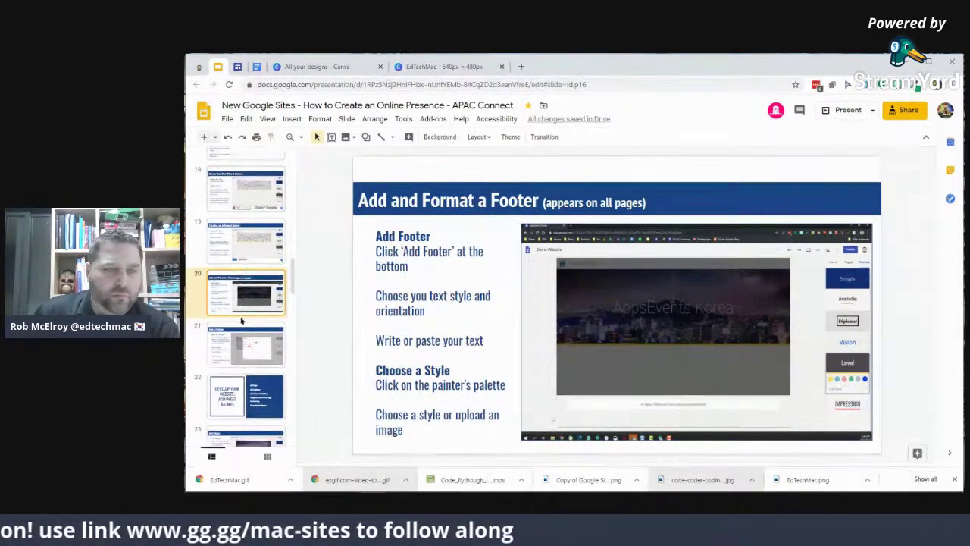
{"action": "left_click", "coordinate": [240, 343]}
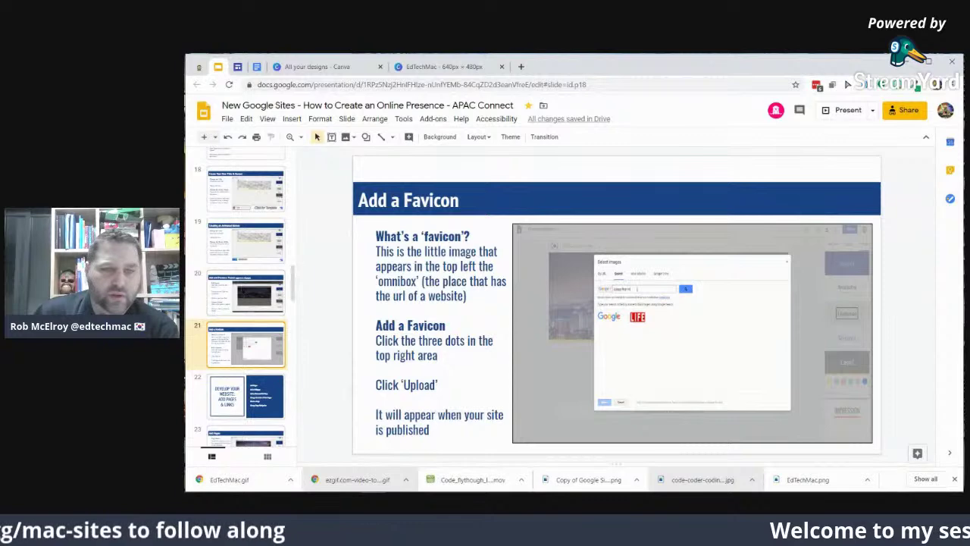
{"action": "scroll", "coordinate": [244, 319], "scroll_direction": "down", "scroll_amount": 1}
{"action": "left_click", "coordinate": [241, 354]}
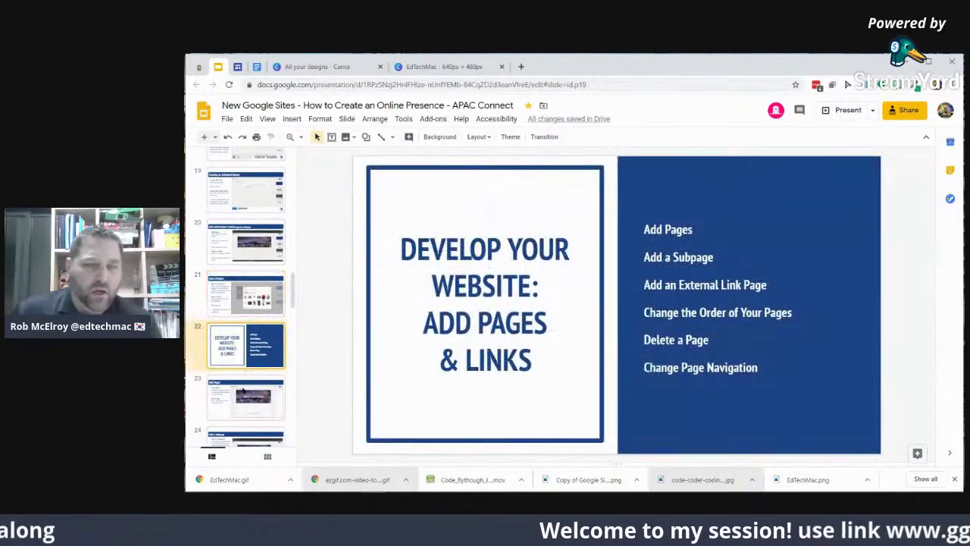
{"action": "left_click", "coordinate": [244, 394]}
Switch back to the Coding club website in Google Sites, add a page named Resources and move it below About
{"action": "left_click", "coordinate": [238, 66]}
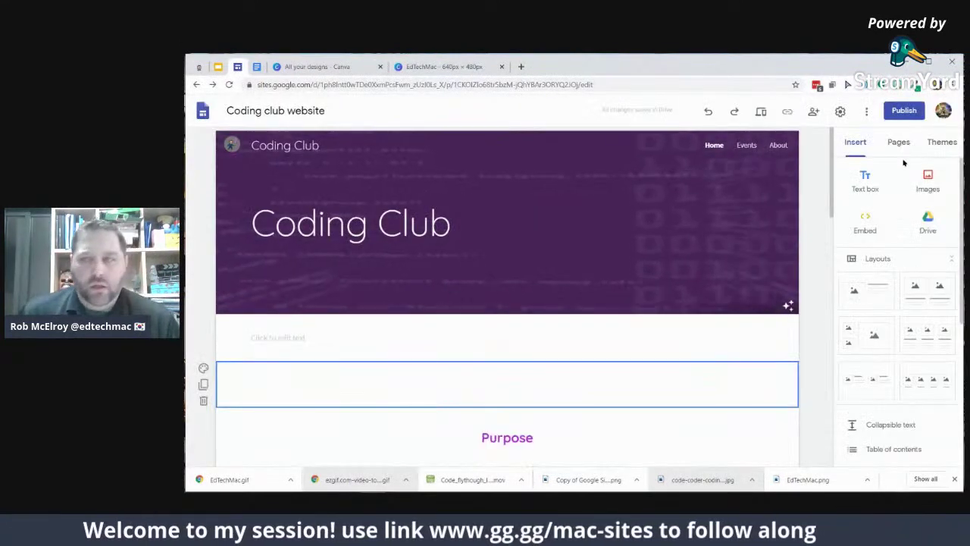
{"action": "left_click", "coordinate": [898, 142]}
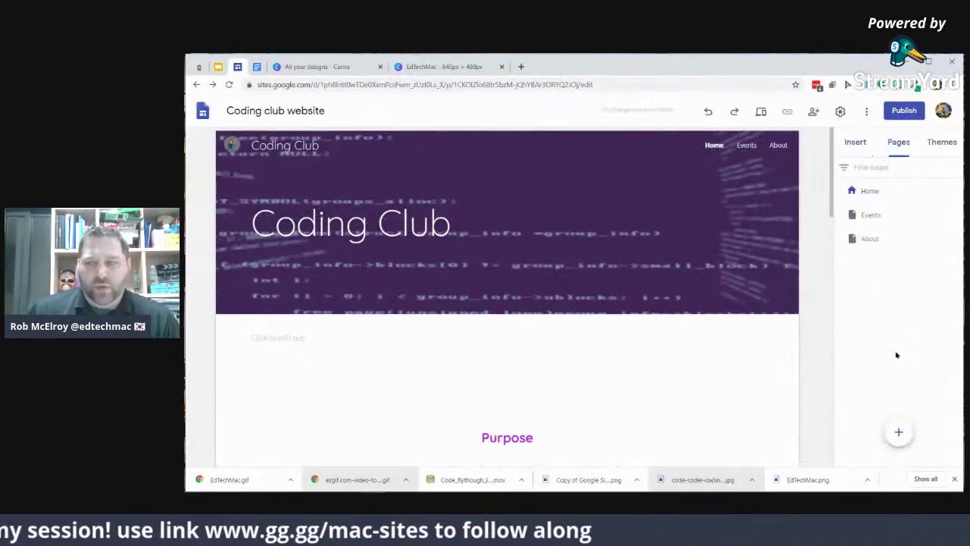
{"action": "mouse_move", "coordinate": [899, 430]}
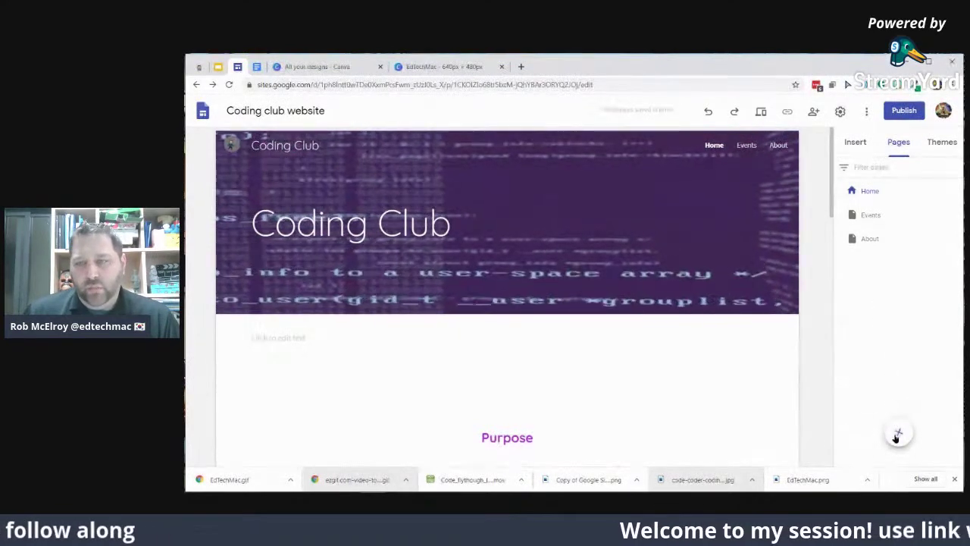
{"action": "left_click", "coordinate": [898, 434]}
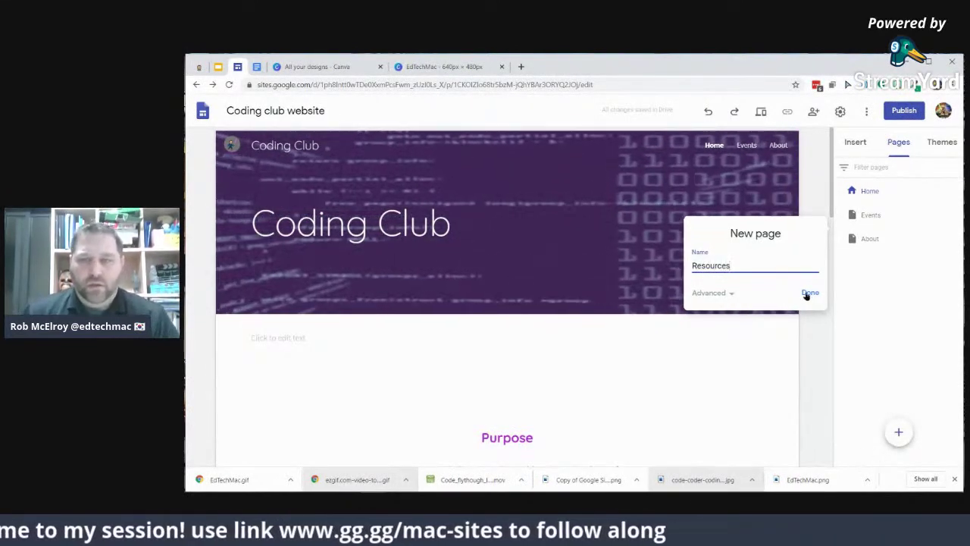
{"action": "left_click", "coordinate": [811, 293]}
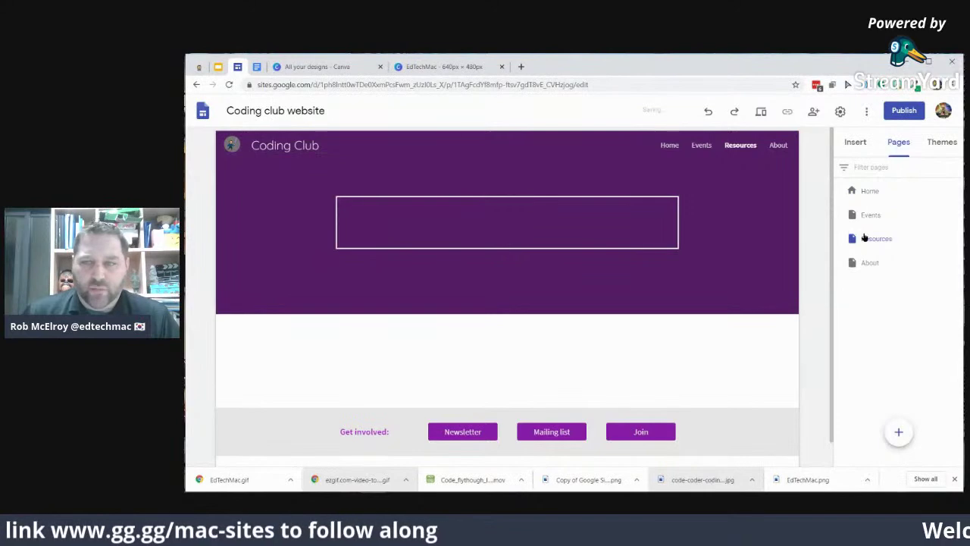
{"action": "left_click_drag", "start_coordinate": [864, 239], "coordinate": [866, 274]}
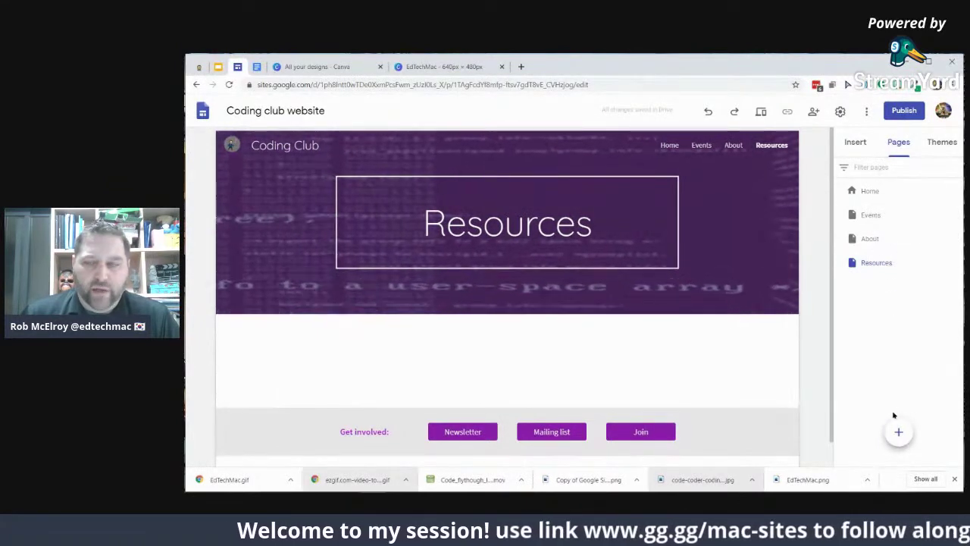
Add a page named Past Events and nest it as a subpage under Events
{"action": "left_click", "coordinate": [899, 433]}
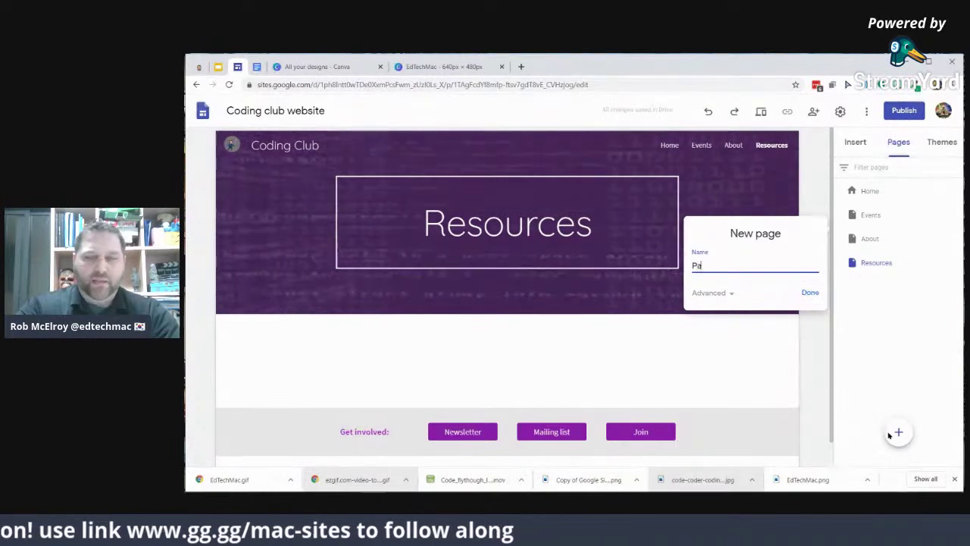
{"action": "type", "text": "Past Events"}
{"action": "key", "text": "Return"}
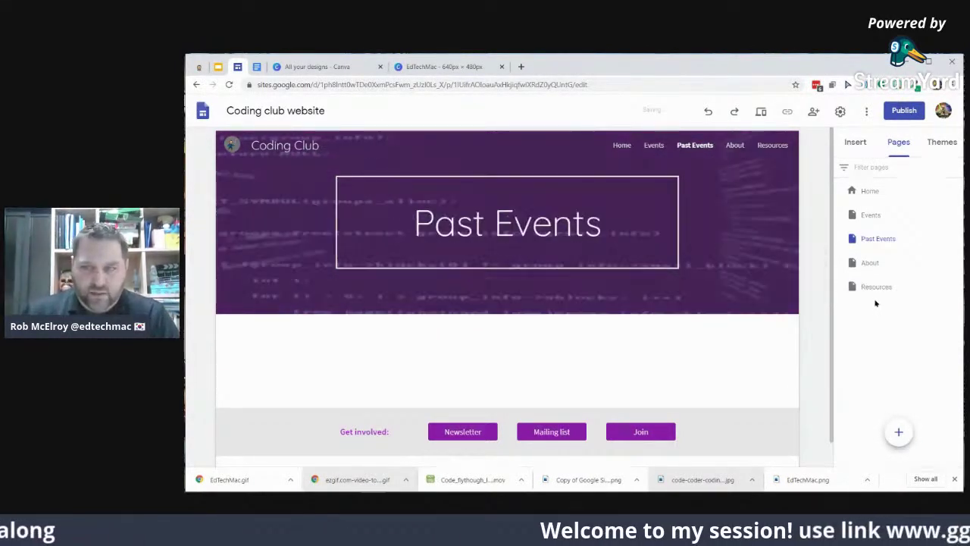
{"action": "left_click_drag", "start_coordinate": [892, 232], "coordinate": [871, 235]}
Check the Events submenu in the site navigation and move the About page below Resources
{"action": "mouse_move", "coordinate": [697, 145]}
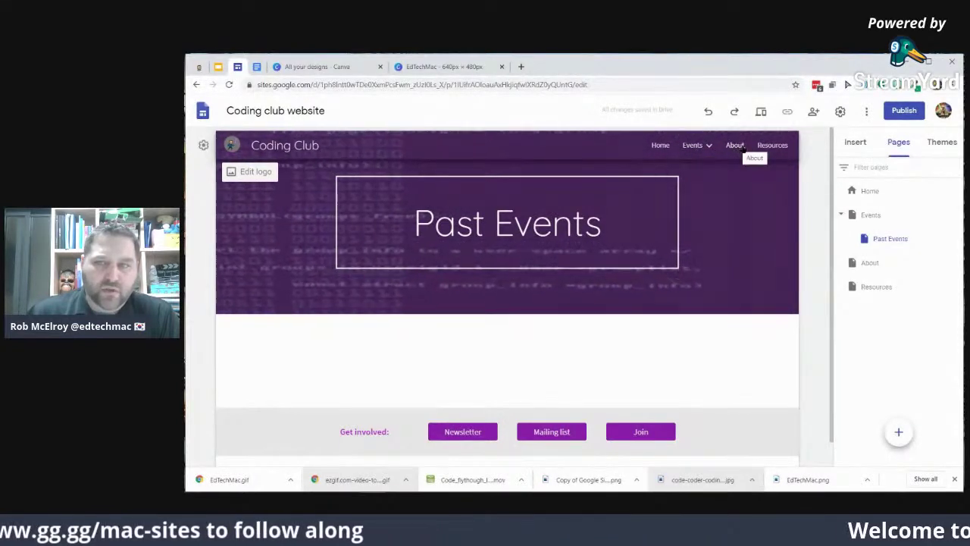
{"action": "left_click", "coordinate": [772, 146]}
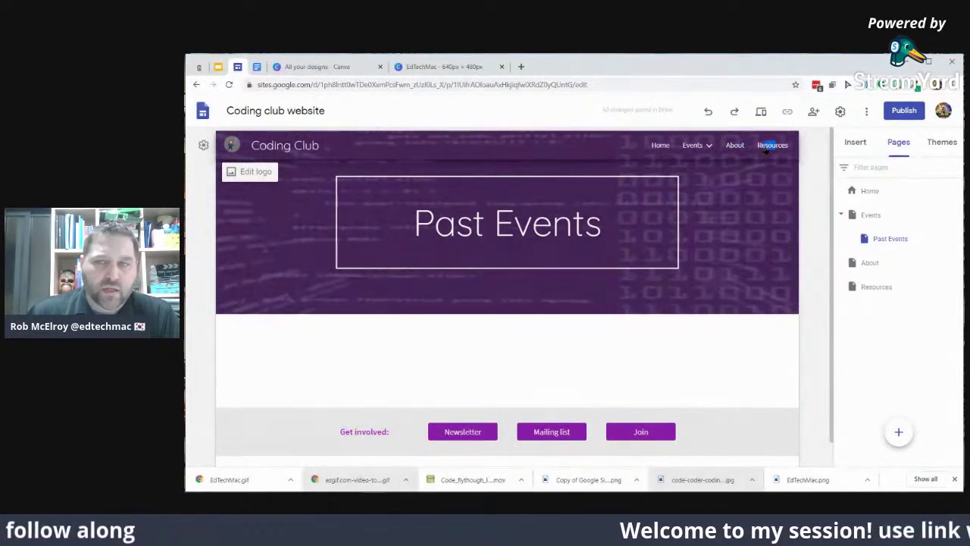
{"action": "left_click_drag", "start_coordinate": [864, 262], "coordinate": [860, 304]}
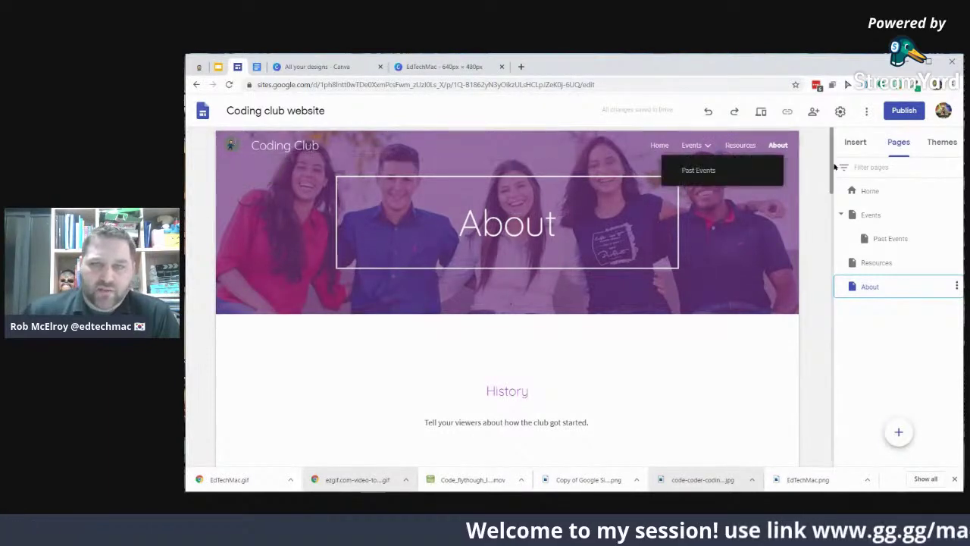
Look over the Add Pages slide and the Links for Google Sites document, and return to the Coding club website
{"action": "left_click", "coordinate": [218, 67]}
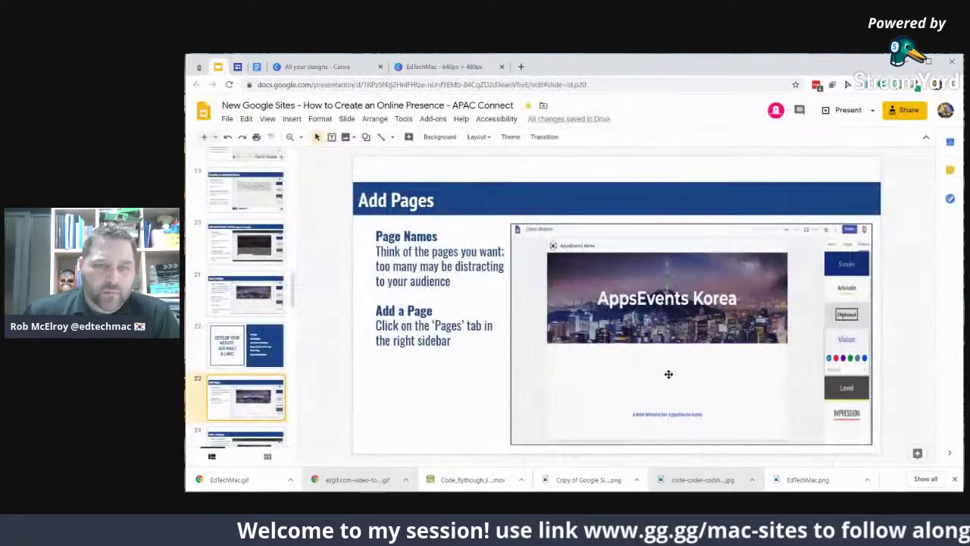
{"action": "scroll", "coordinate": [258, 379], "scroll_direction": "down", "scroll_amount": 3}
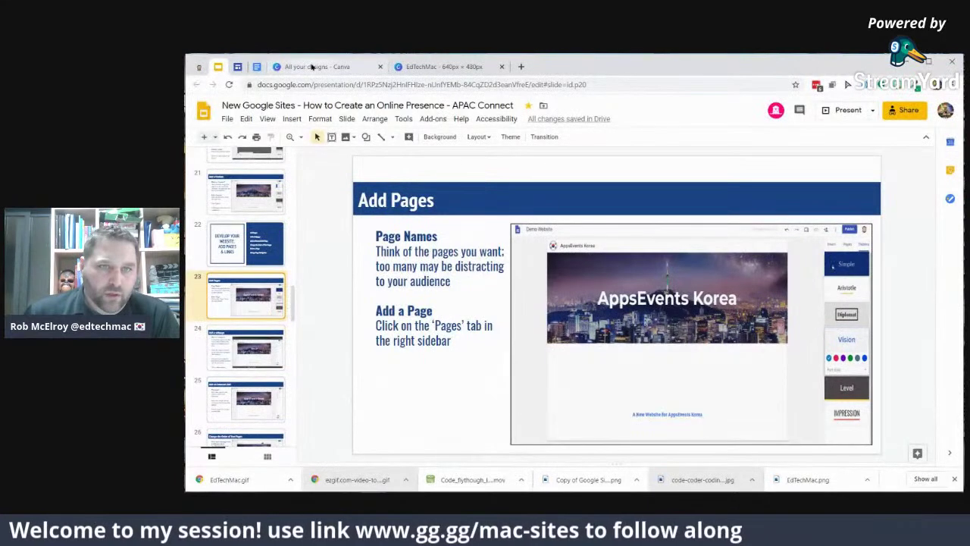
{"action": "left_click", "coordinate": [311, 67]}
{"action": "left_click", "coordinate": [255, 66]}
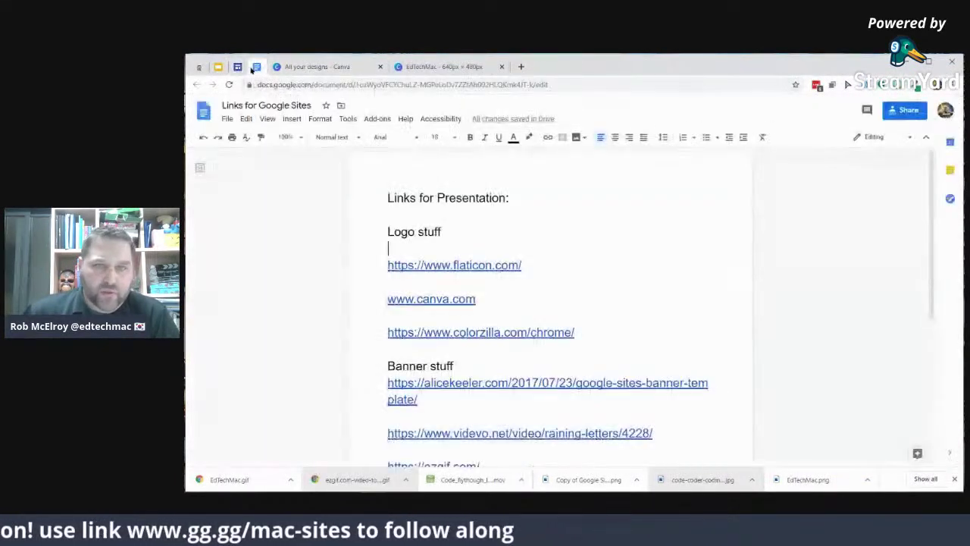
{"action": "left_click", "coordinate": [238, 67]}
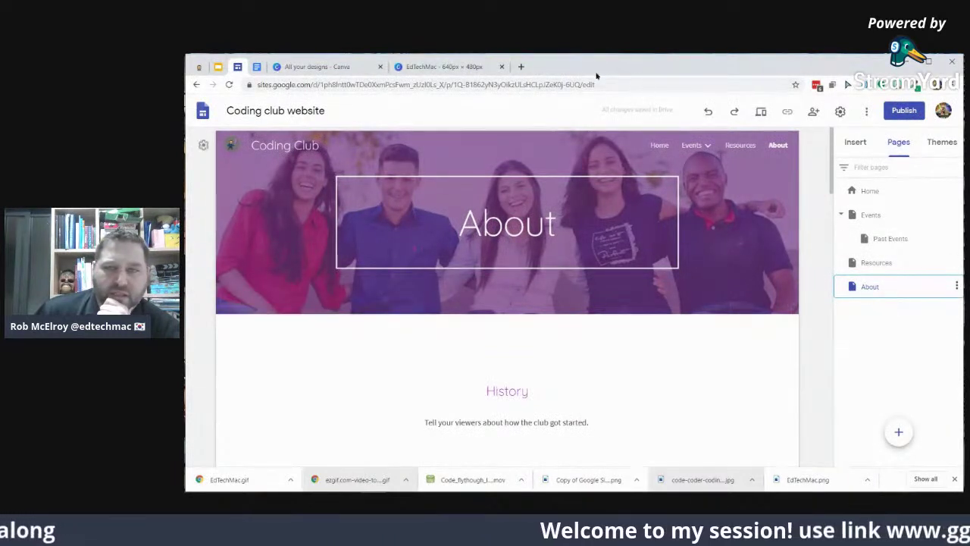
Open code.org in a new browser tab with English as the language and copy its web address
{"action": "left_click", "coordinate": [522, 67]}
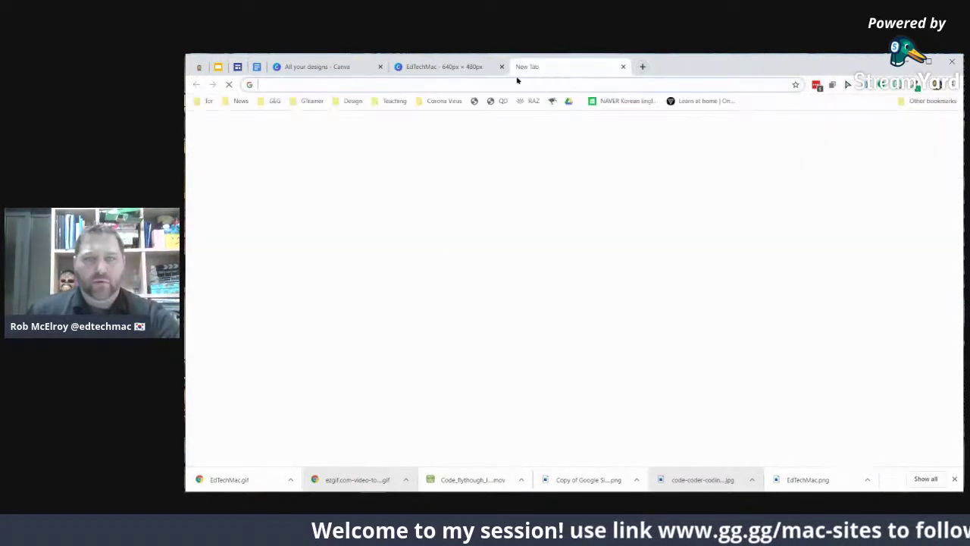
{"action": "type", "text": "cod"}
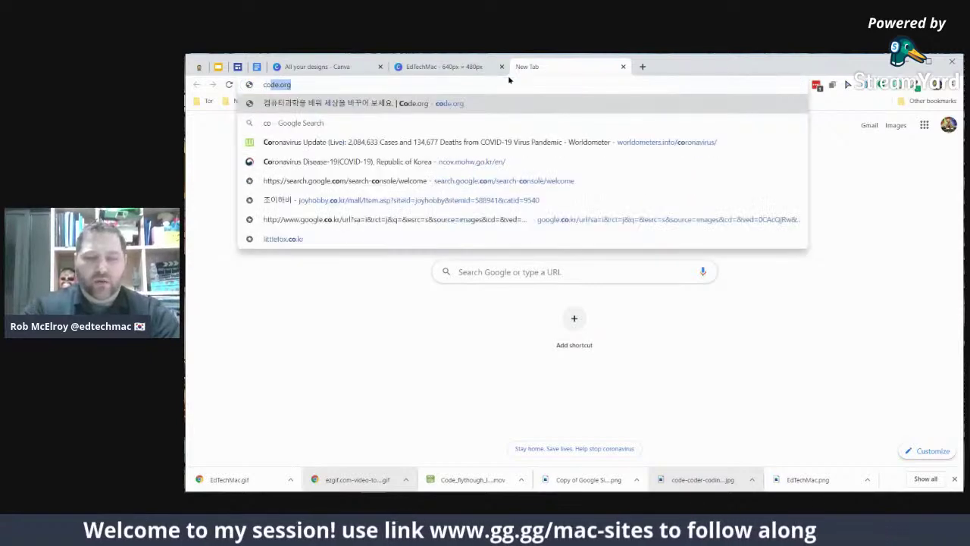
{"action": "key", "text": "Return"}
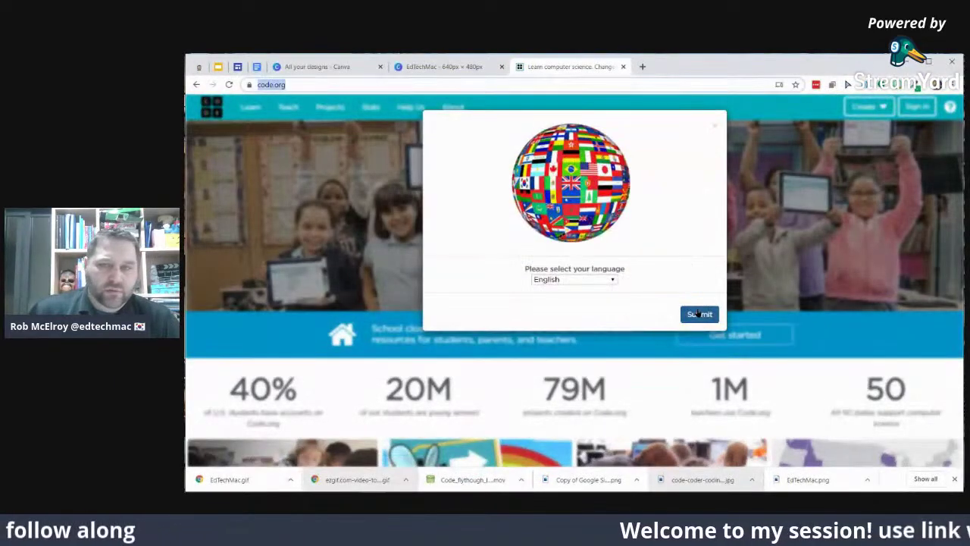
{"action": "key", "text": "Return"}
{"action": "left_click", "coordinate": [294, 82]}
{"action": "key", "text": "ctrl+c"}
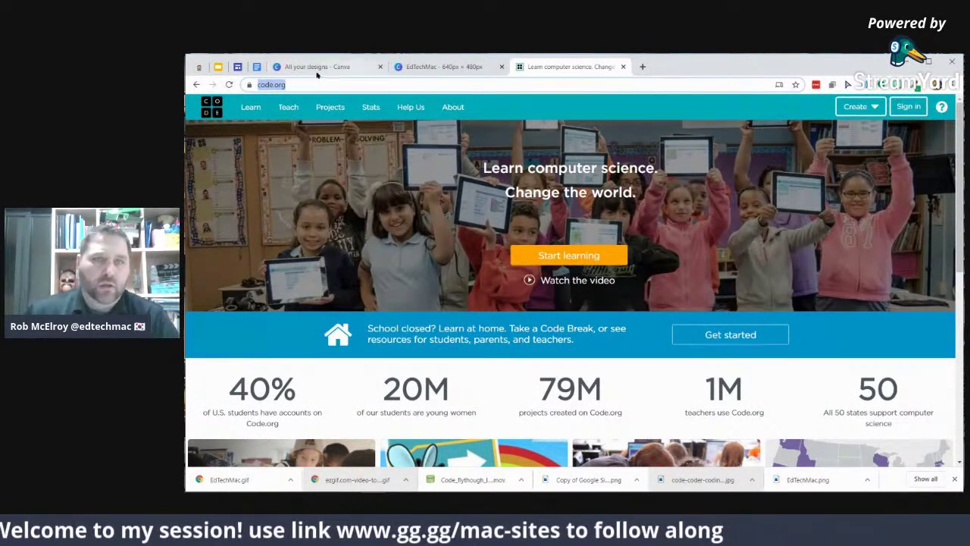
{"action": "left_click", "coordinate": [237, 67]}
{"action": "mouse_move", "coordinate": [899, 434]}
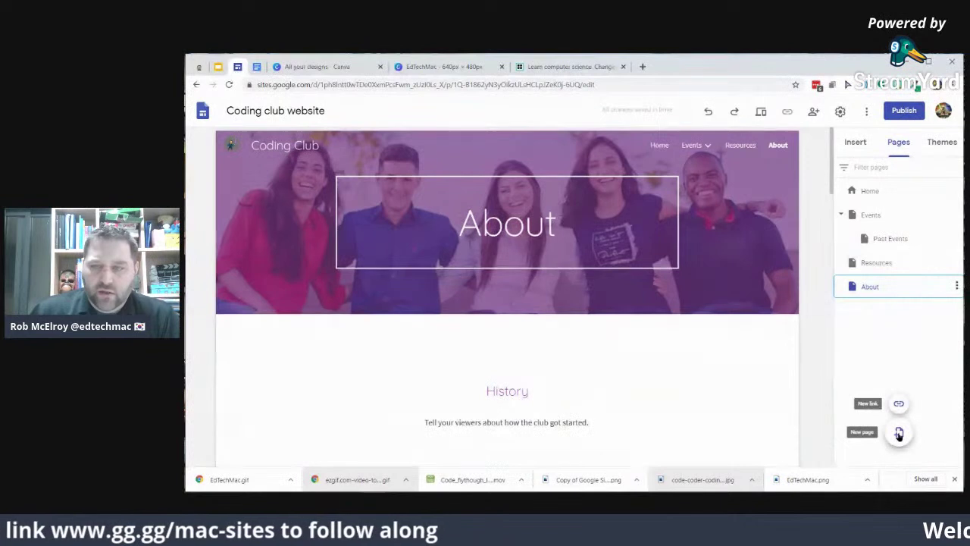
{"action": "left_click", "coordinate": [900, 407]}
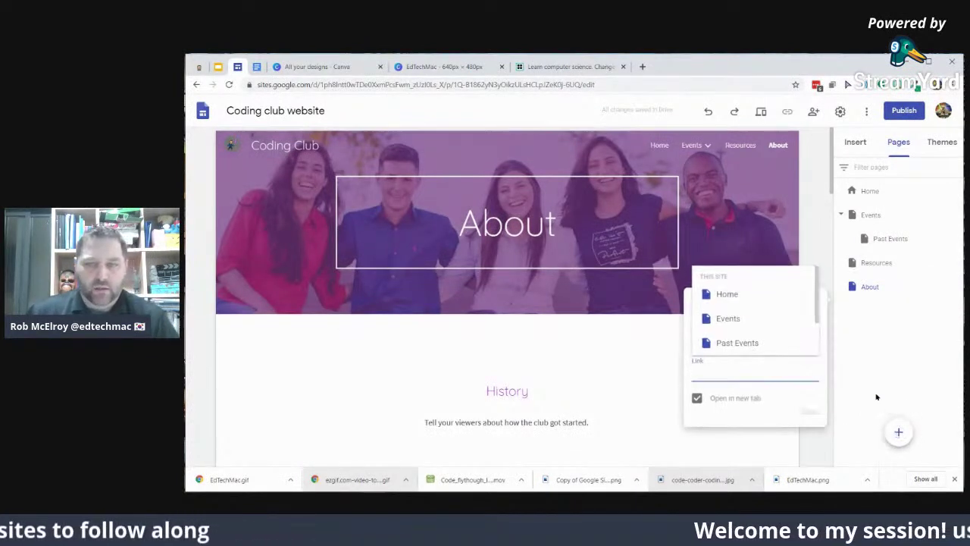
{"action": "key", "text": "ctrl+v"}
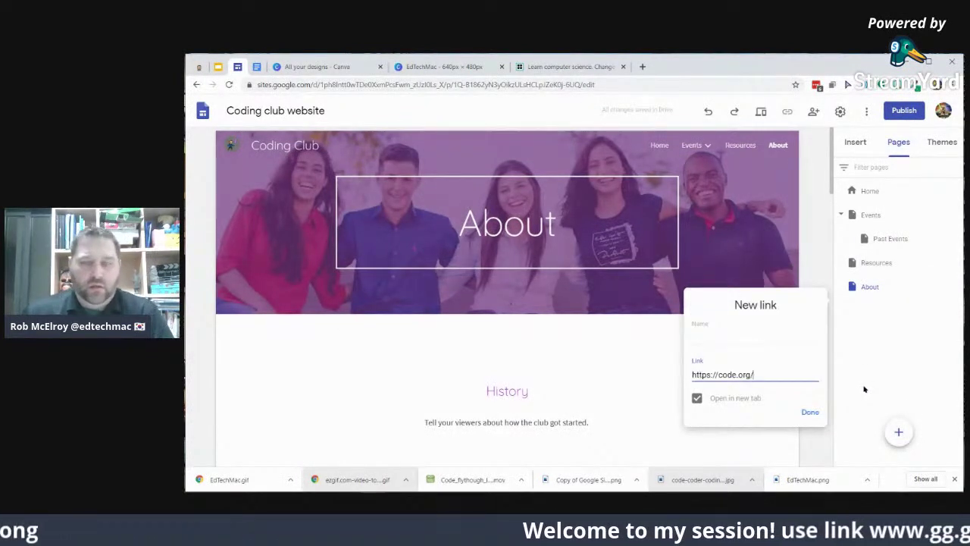
{"action": "left_click", "coordinate": [810, 412]}
{"action": "left_click", "coordinate": [796, 366]}
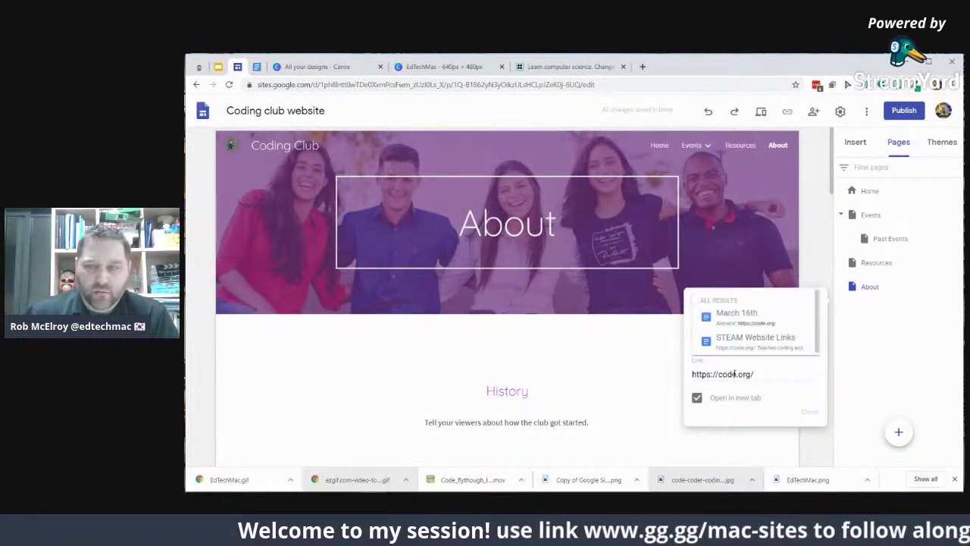
{"action": "left_click", "coordinate": [746, 340]}
{"action": "left_click_drag", "start_coordinate": [773, 341], "coordinate": [720, 338]}
{"action": "key", "text": "ctrl+a"}
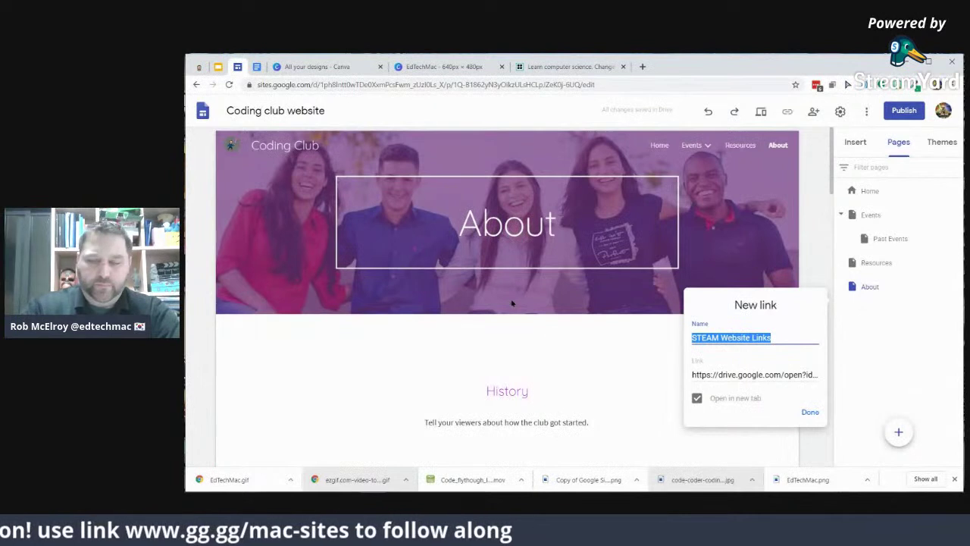
{"action": "type", "text": "Code"}
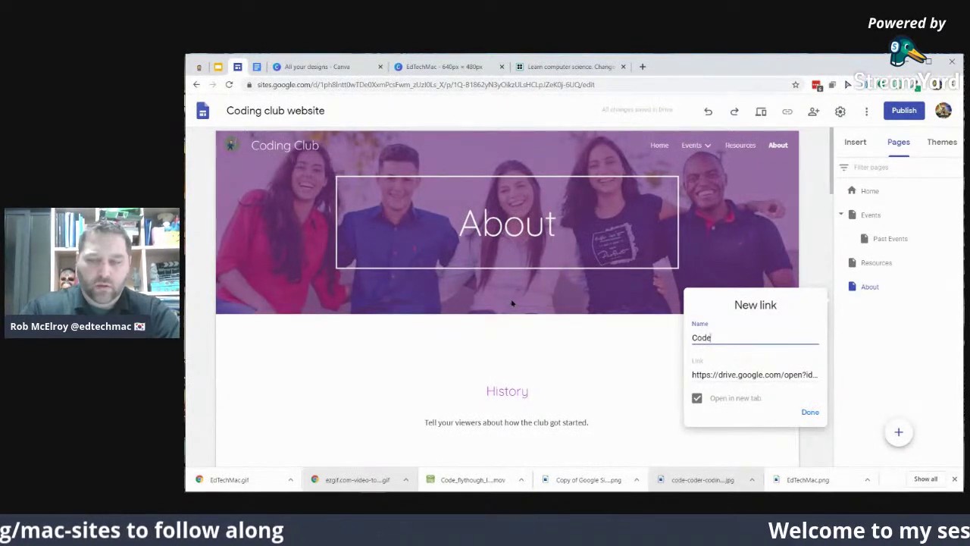
{"action": "type", "text": ".org"}
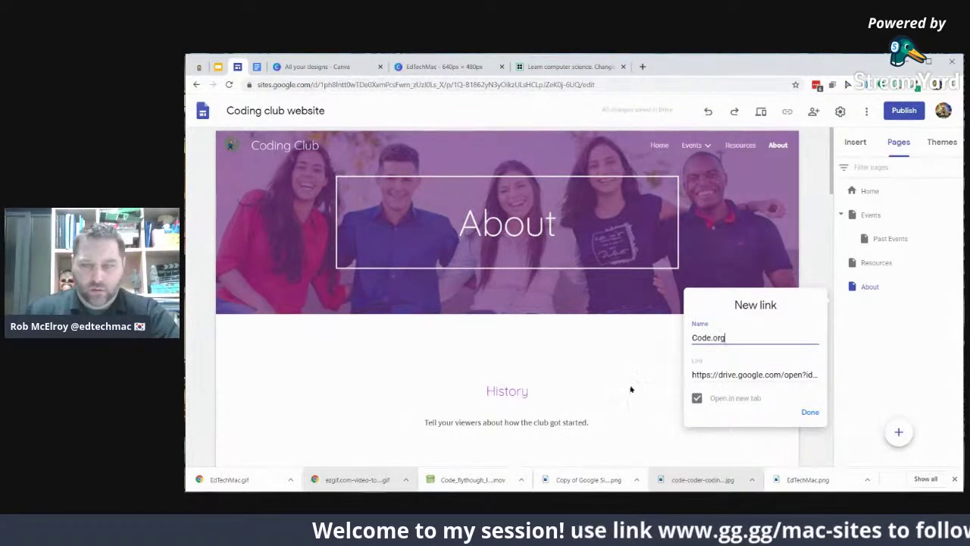
{"action": "left_click", "coordinate": [728, 374]}
{"action": "key", "text": "ctrl+a"}
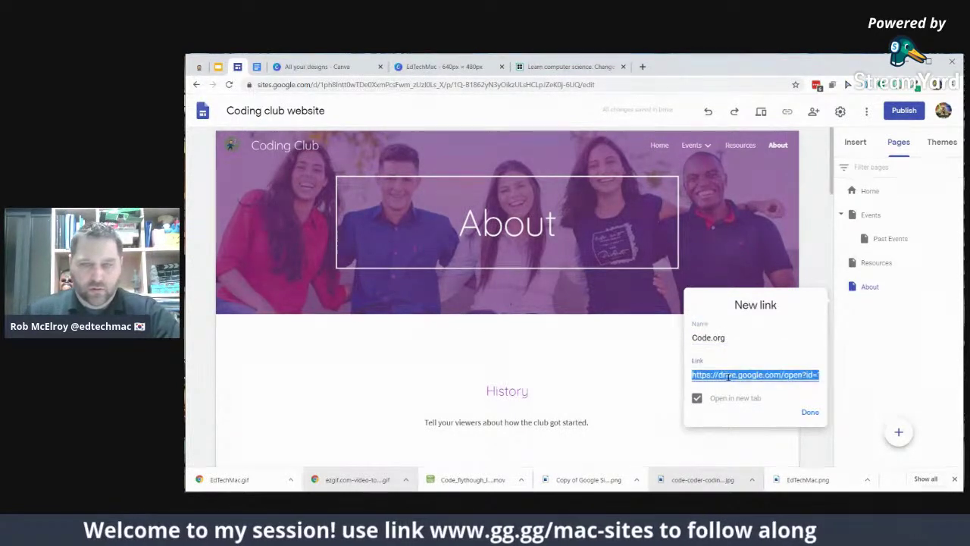
{"action": "key", "text": "ctrl+v"}
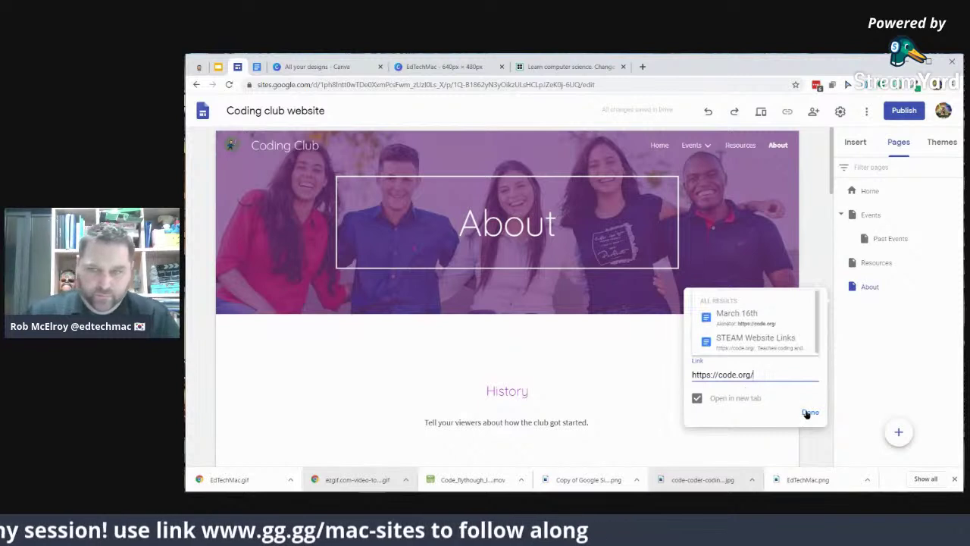
{"action": "left_click", "coordinate": [809, 414]}
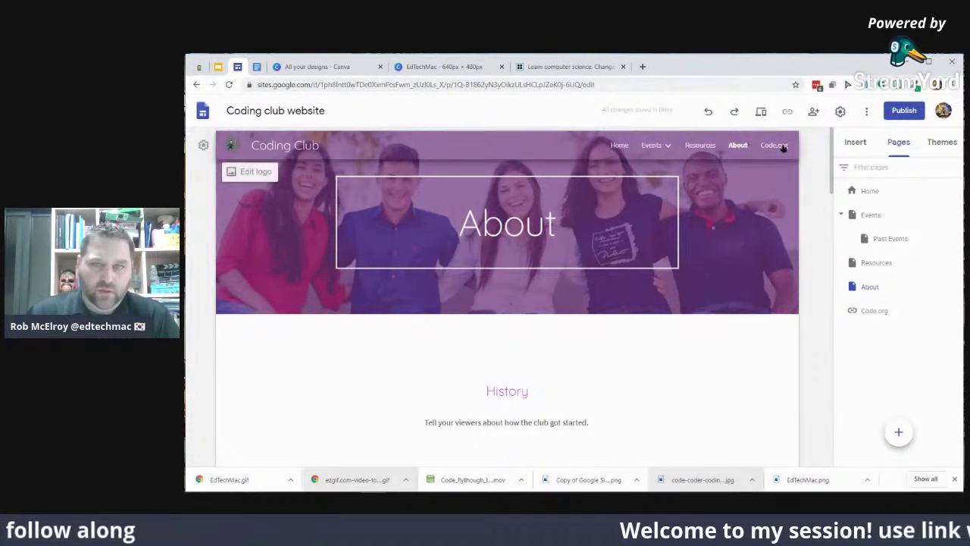
Test the Code.org link from the site navigation and close the tab it opens
{"action": "left_click", "coordinate": [783, 147]}
{"action": "left_click_drag", "start_coordinate": [336, 68], "coordinate": [724, 74]}
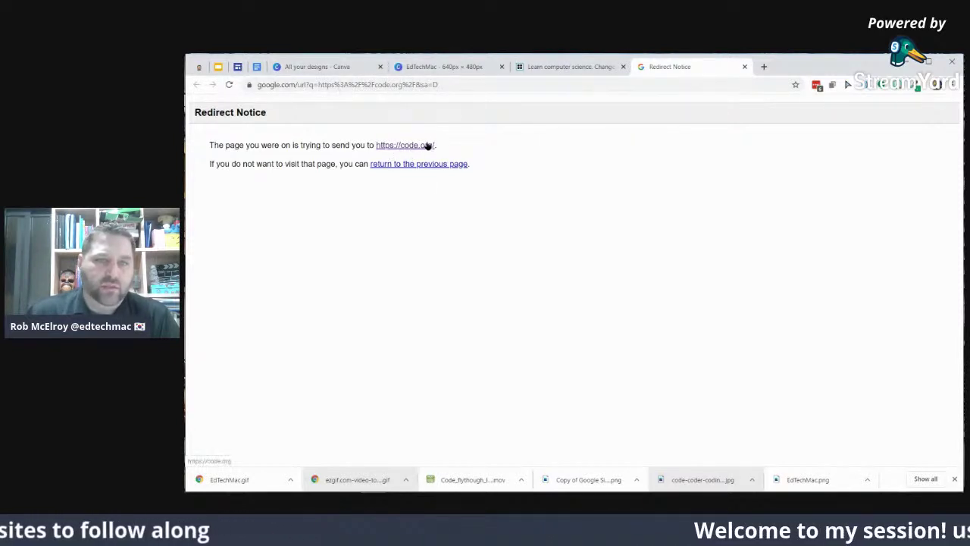
{"action": "left_click", "coordinate": [745, 67]}
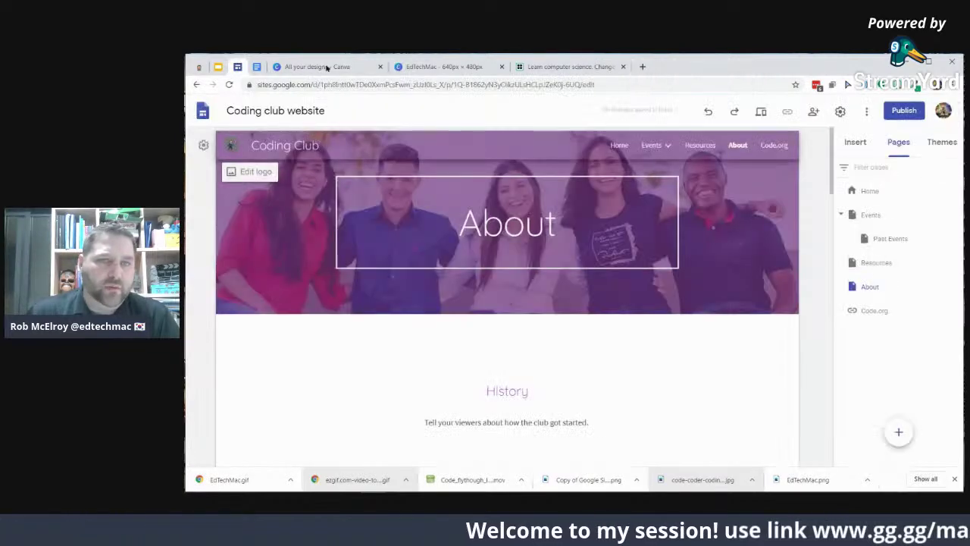
Switch to the Google Slides presentation and review the slides from Add Pages through Change the Order of Your Pages
{"action": "left_click", "coordinate": [218, 67]}
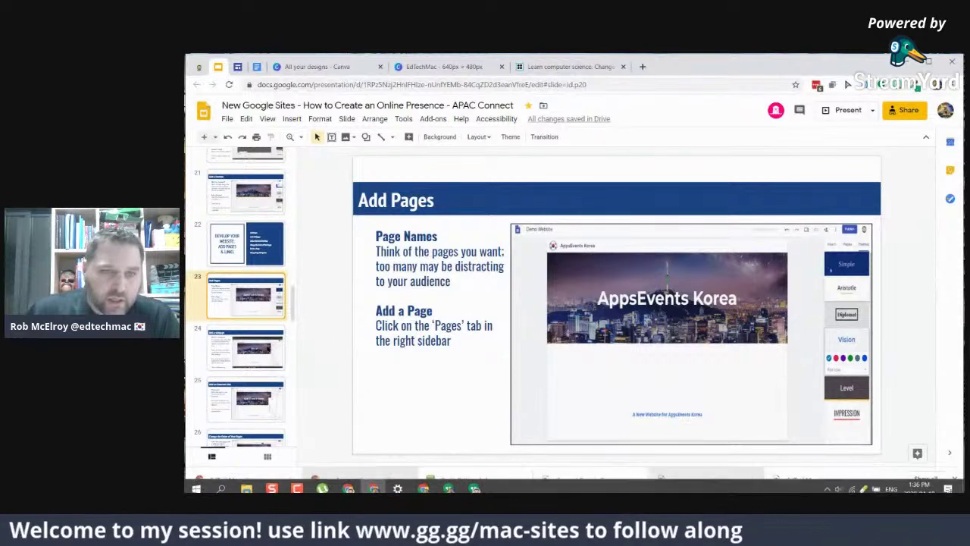
{"action": "left_click", "coordinate": [256, 356]}
{"action": "scroll", "coordinate": [256, 356], "scroll_direction": "down", "scroll_amount": 1}
{"action": "left_click", "coordinate": [256, 360]}
{"action": "scroll", "coordinate": [256, 361], "scroll_direction": "down", "scroll_amount": 1}
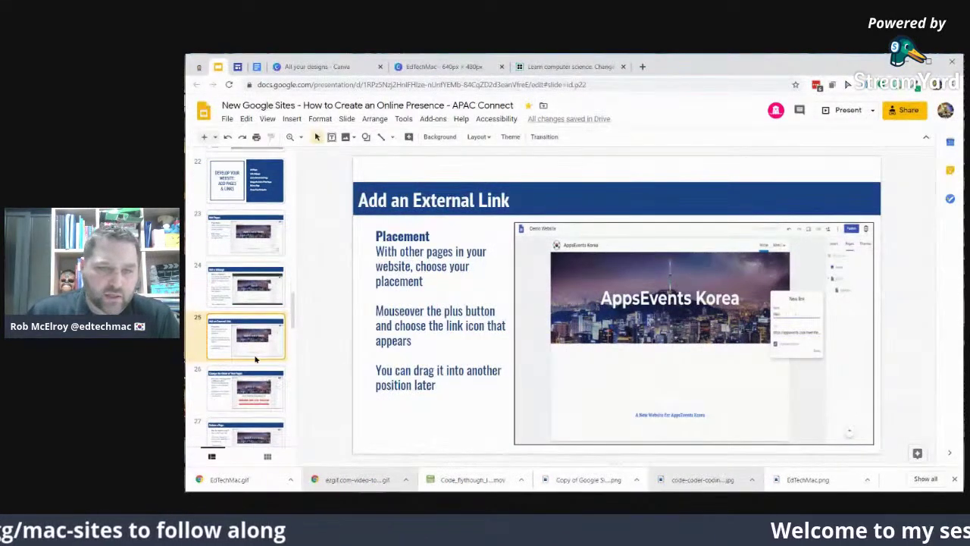
{"action": "left_click", "coordinate": [257, 360]}
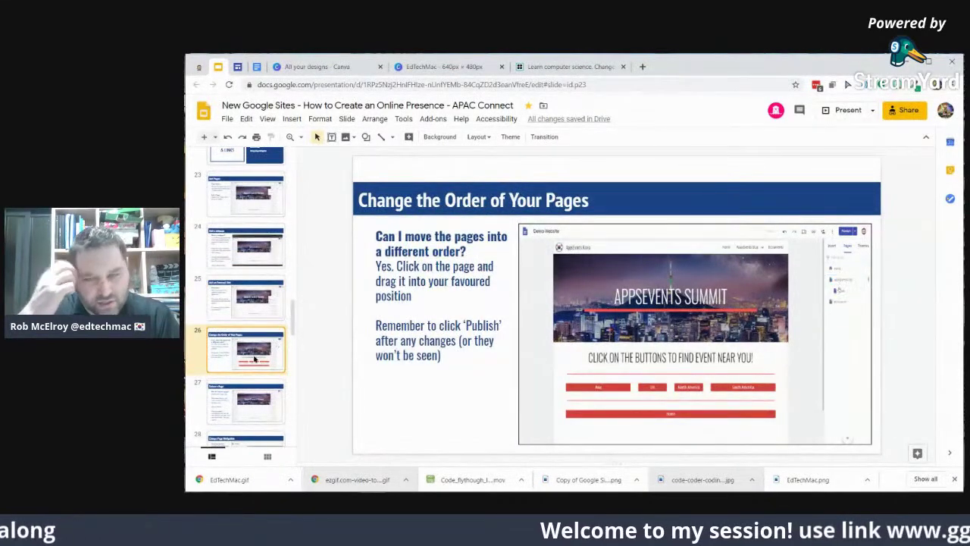
{"action": "scroll", "coordinate": [227, 356], "scroll_direction": "down", "scroll_amount": 1}
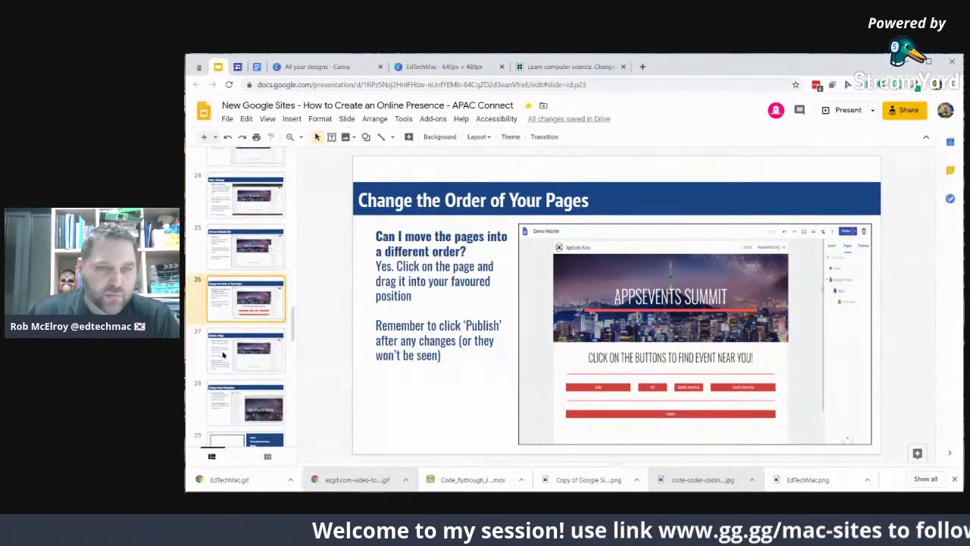
Show the Delete a Page slide, switch to the Coding club website and delete the Past Events subpage
{"action": "left_click", "coordinate": [227, 358]}
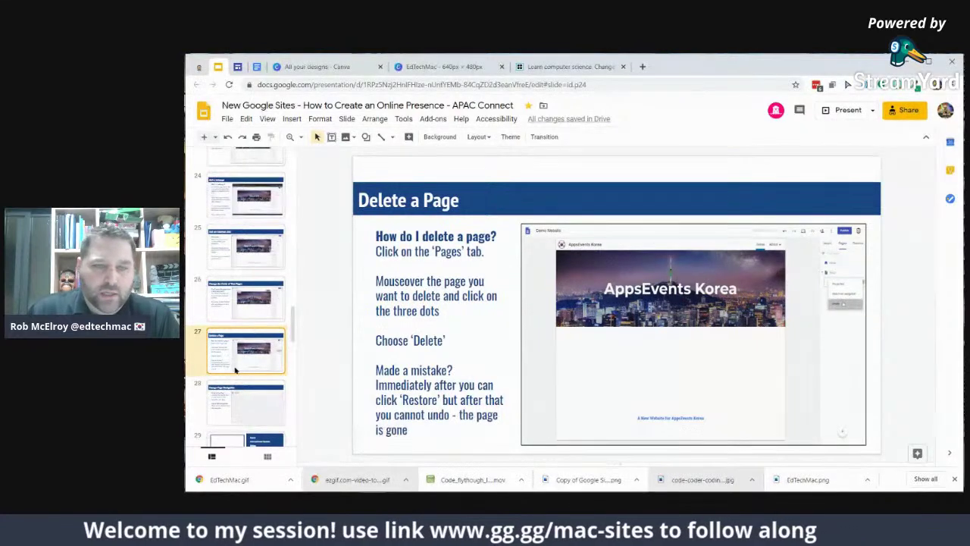
{"action": "left_click", "coordinate": [238, 67]}
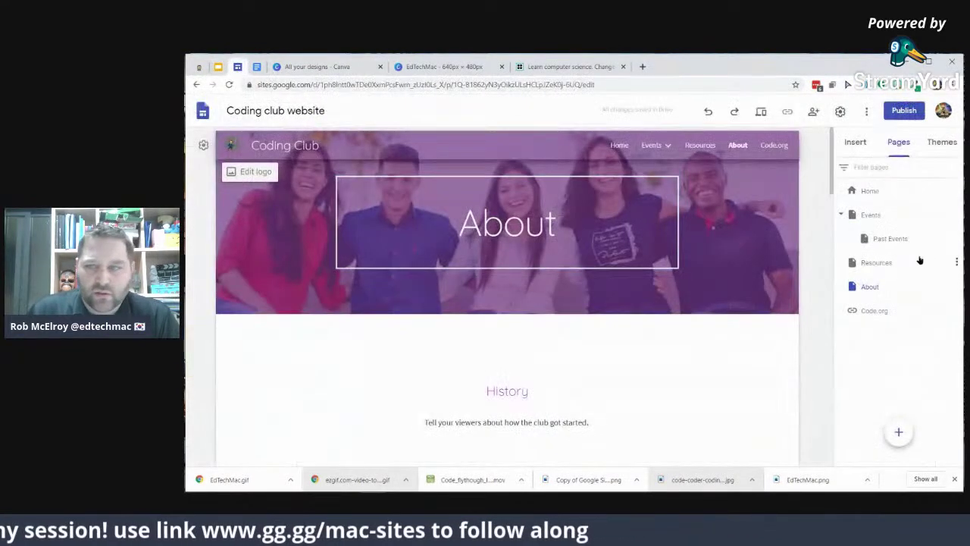
{"action": "right_click", "coordinate": [893, 239]}
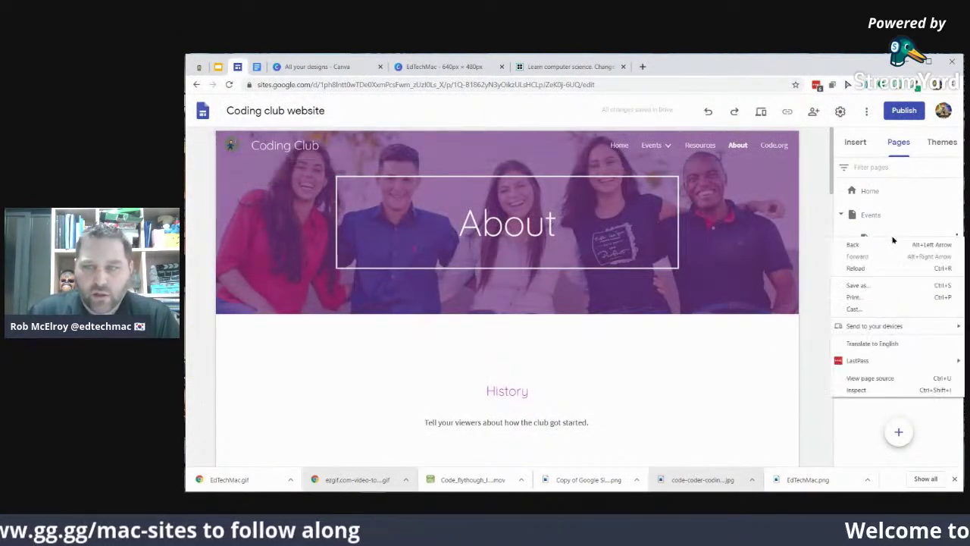
{"action": "left_click", "coordinate": [917, 410]}
{"action": "left_click", "coordinate": [958, 238]}
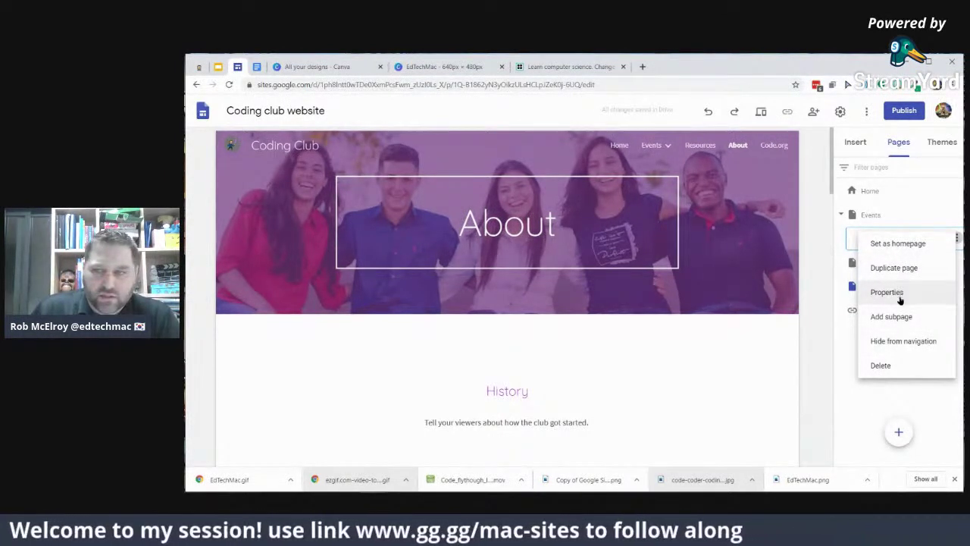
{"action": "left_click", "coordinate": [883, 364]}
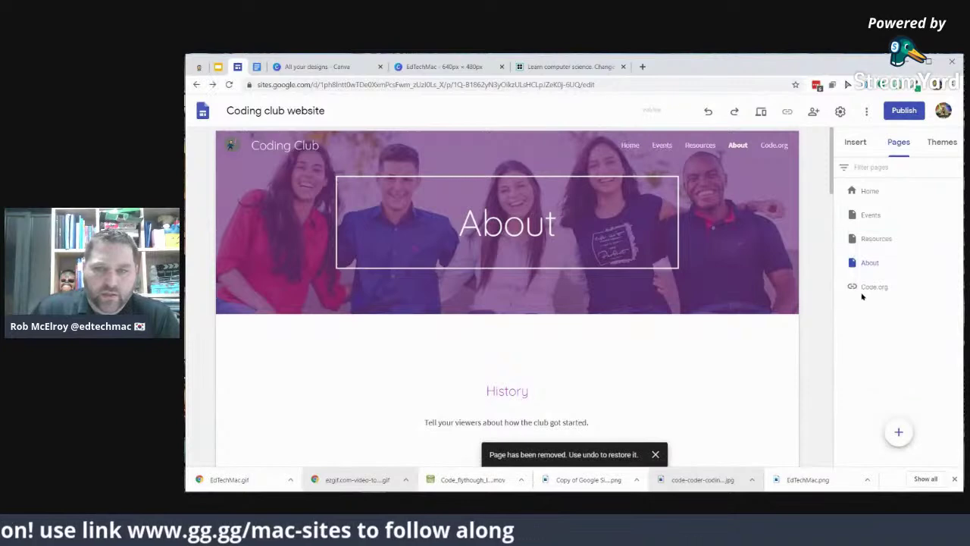
Show the Change Page Navigation slide, switch back to the Coding club website and set its navigation mode to Side
{"action": "left_click", "coordinate": [217, 67]}
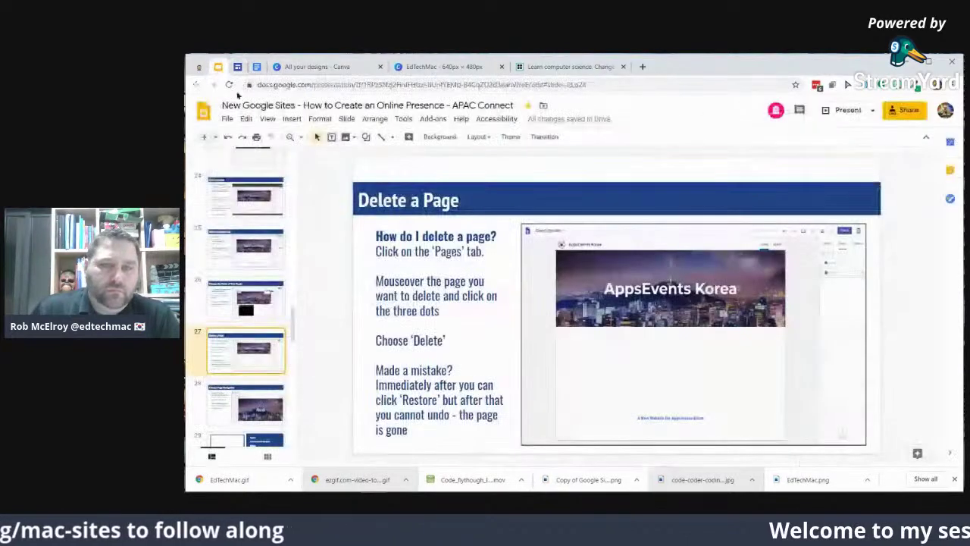
{"action": "left_click", "coordinate": [262, 398]}
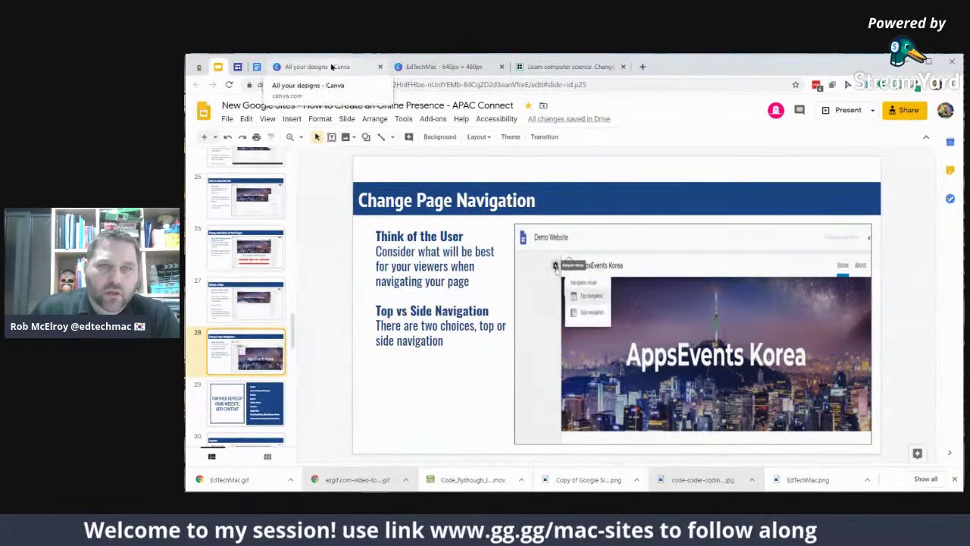
{"action": "left_click", "coordinate": [237, 67]}
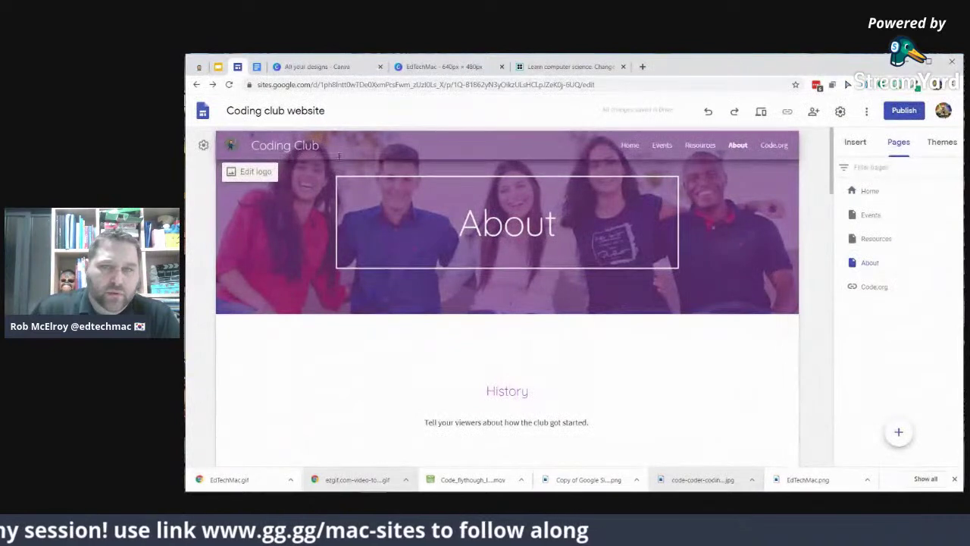
{"action": "left_click", "coordinate": [203, 145]}
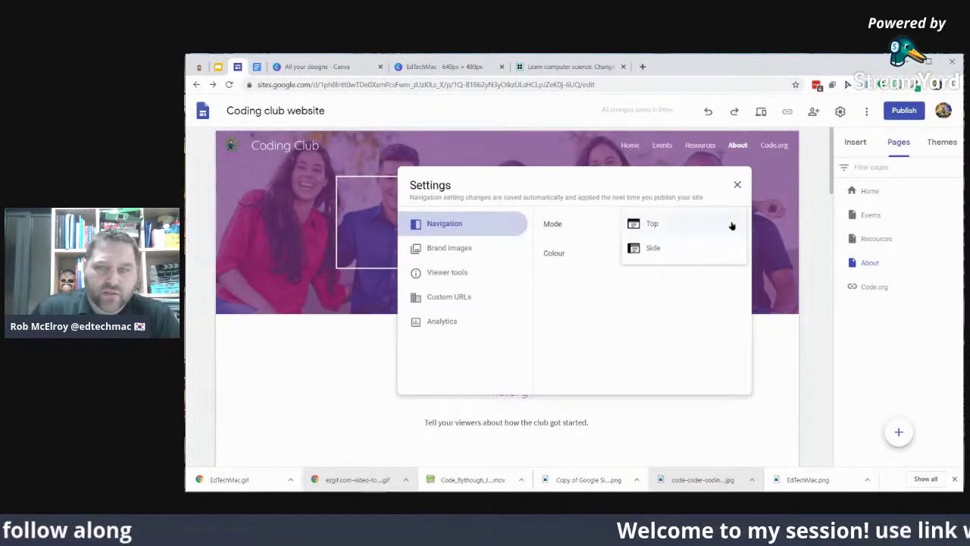
{"action": "left_click", "coordinate": [652, 248]}
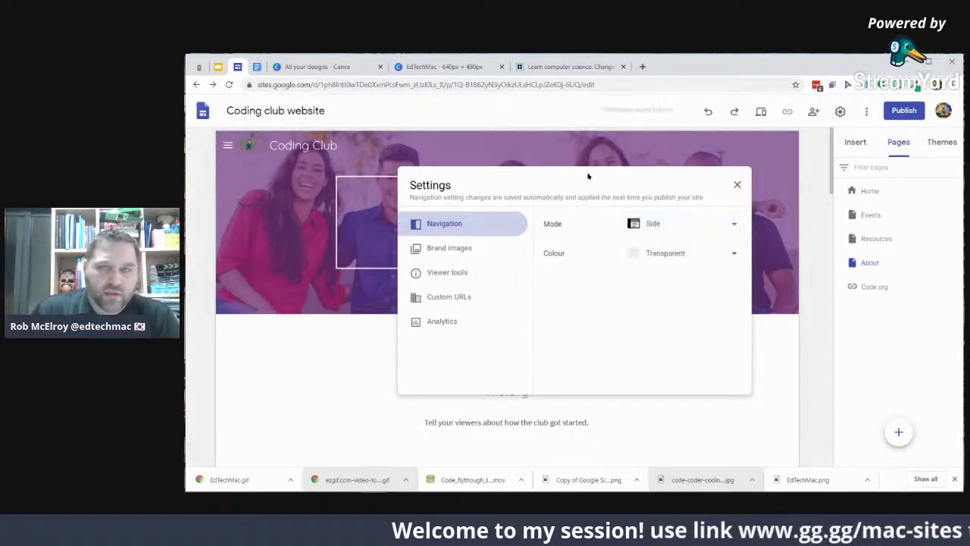
{"action": "left_click", "coordinate": [227, 149]}
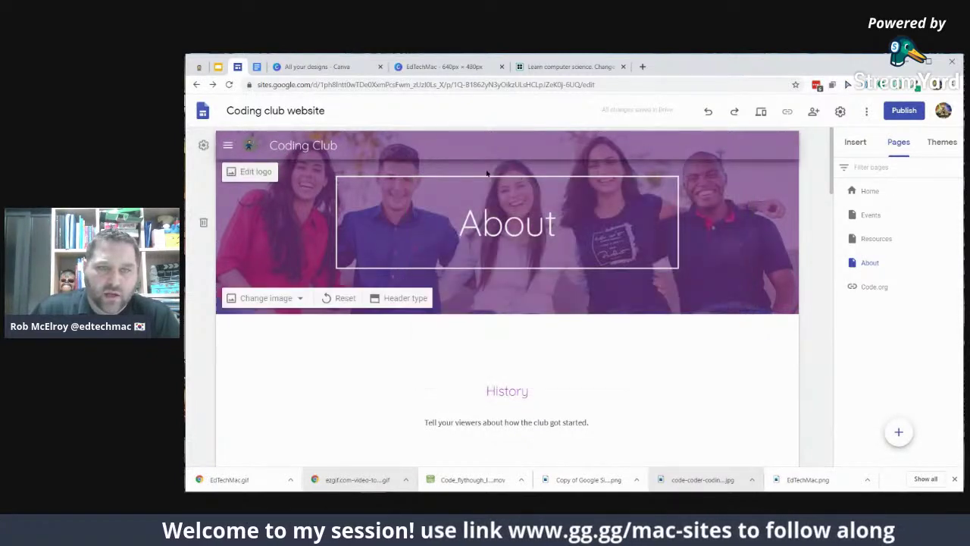
Expand and collapse the site's side navigation on the About page to preview its page links
{"action": "left_click", "coordinate": [227, 147]}
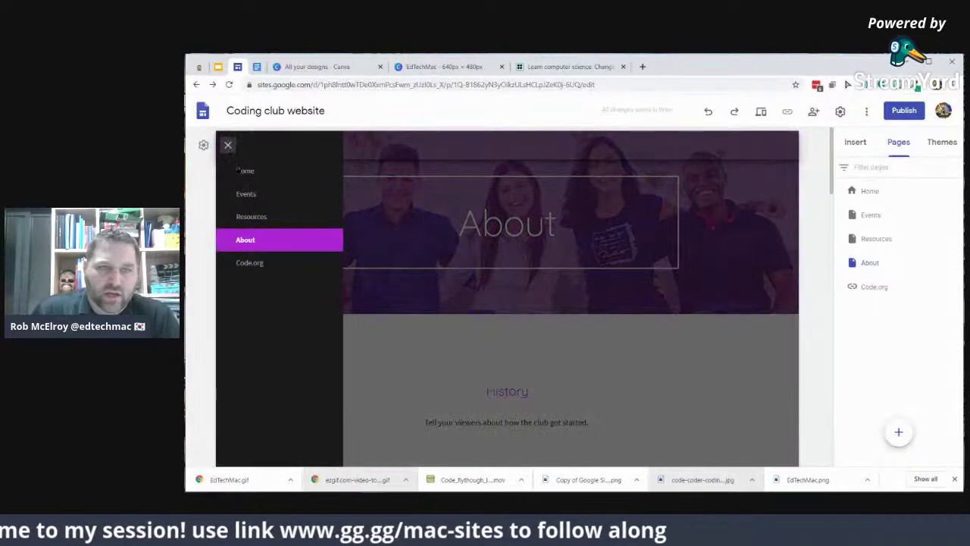
{"action": "left_click", "coordinate": [228, 146]}
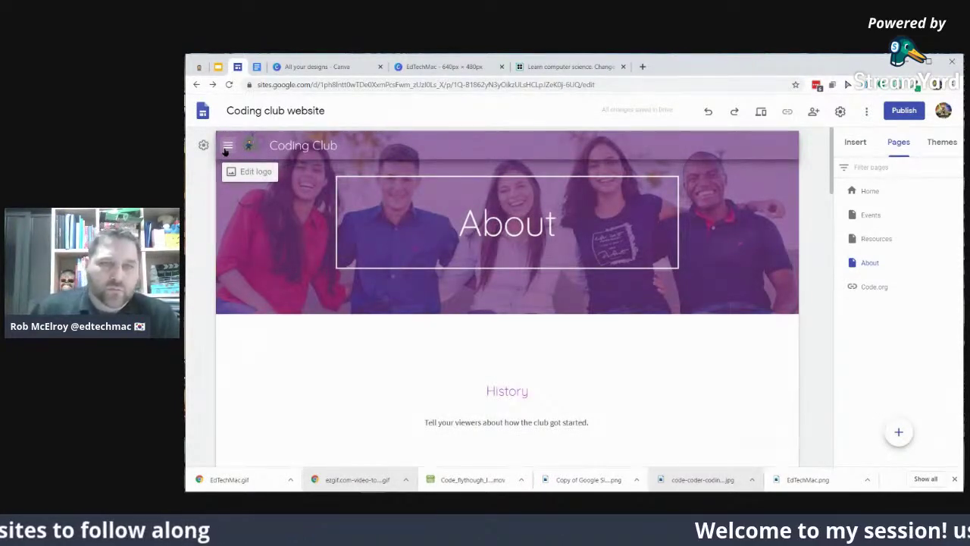
{"action": "left_click", "coordinate": [227, 146]}
{"action": "left_click", "coordinate": [227, 145]}
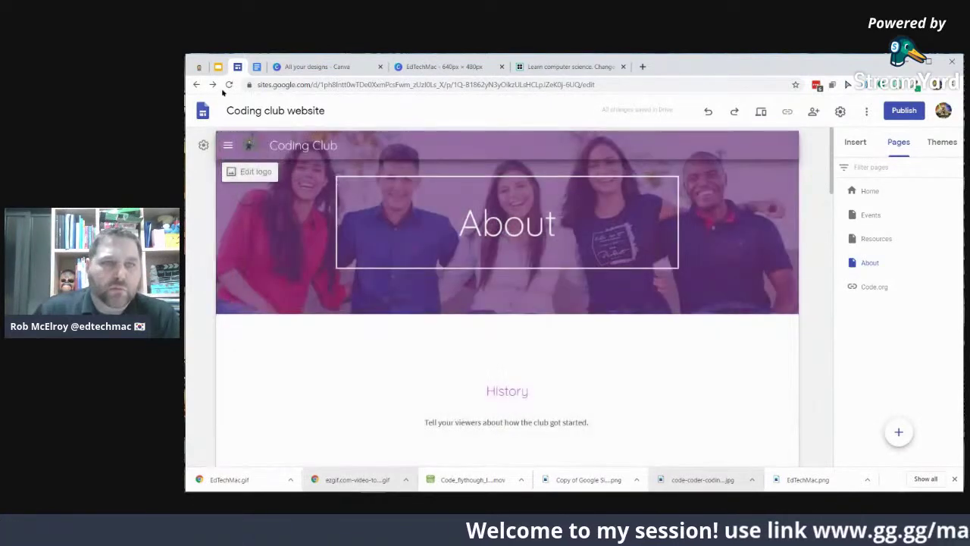
Show the Further Develop Your Website: Add Content slide, then add a new page named Embeded to the Coding club website
{"action": "left_click", "coordinate": [218, 66]}
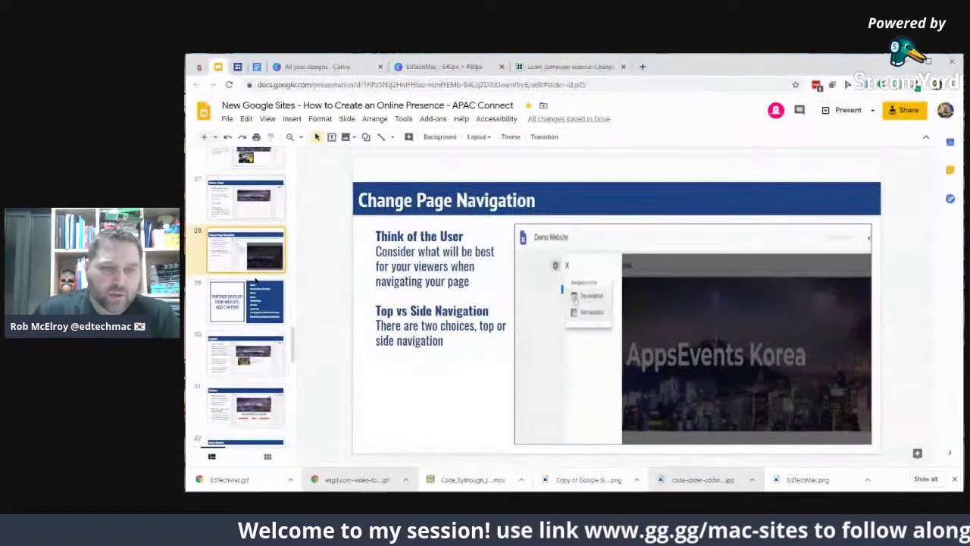
{"action": "left_click", "coordinate": [245, 301]}
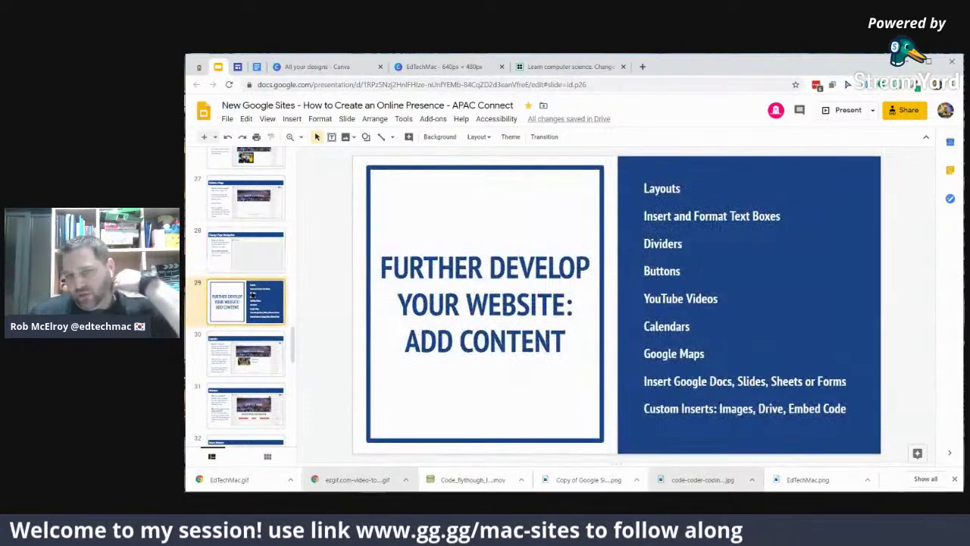
{"action": "left_click", "coordinate": [238, 67]}
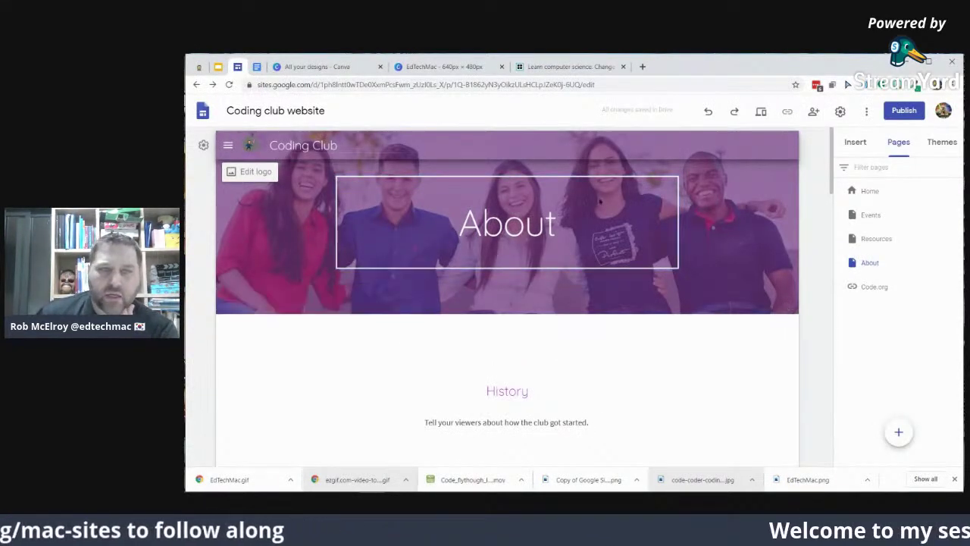
{"action": "left_click", "coordinate": [899, 431]}
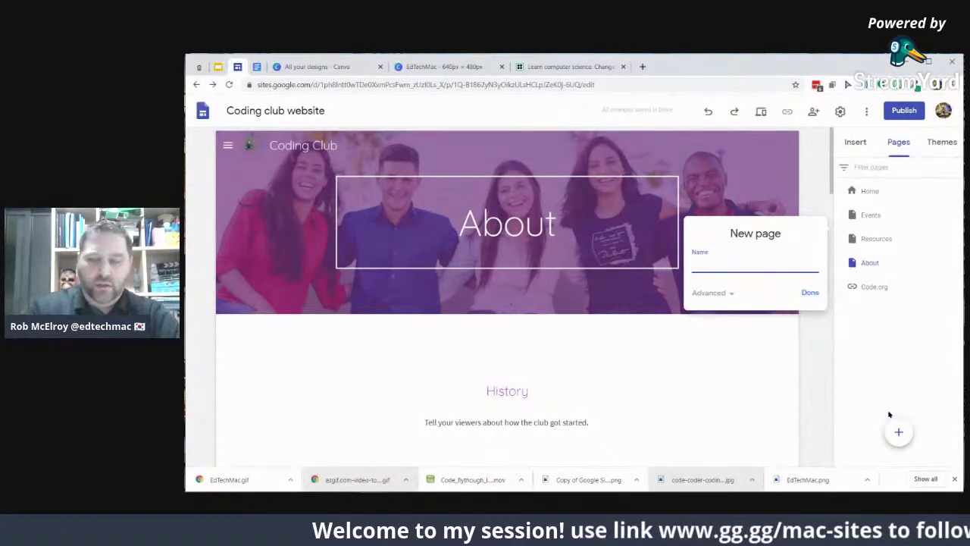
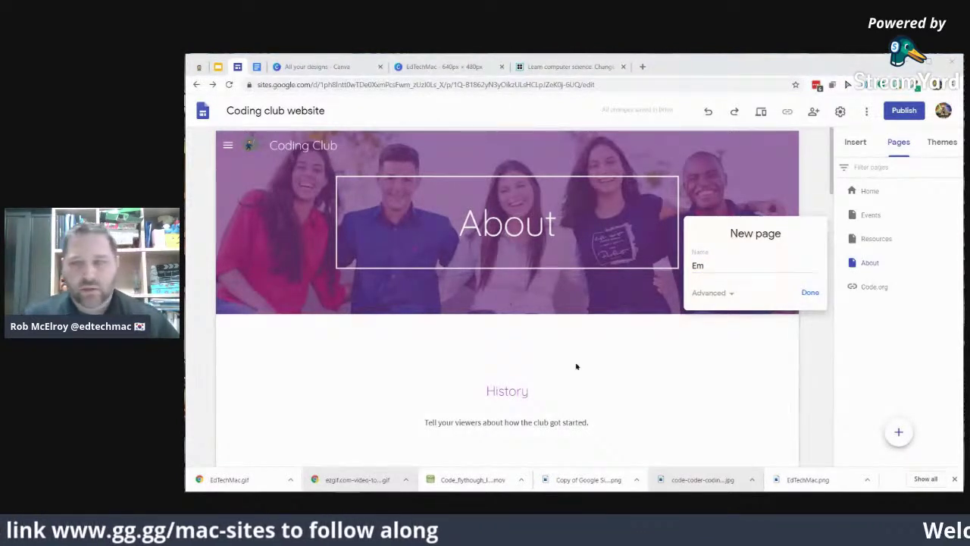
{"action": "left_click", "coordinate": [711, 263]}
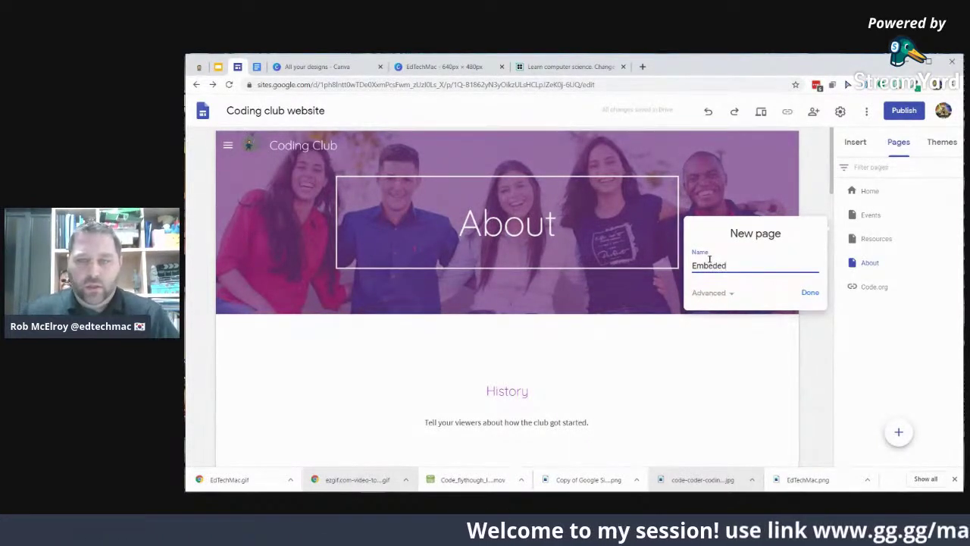
{"action": "left_click", "coordinate": [809, 294]}
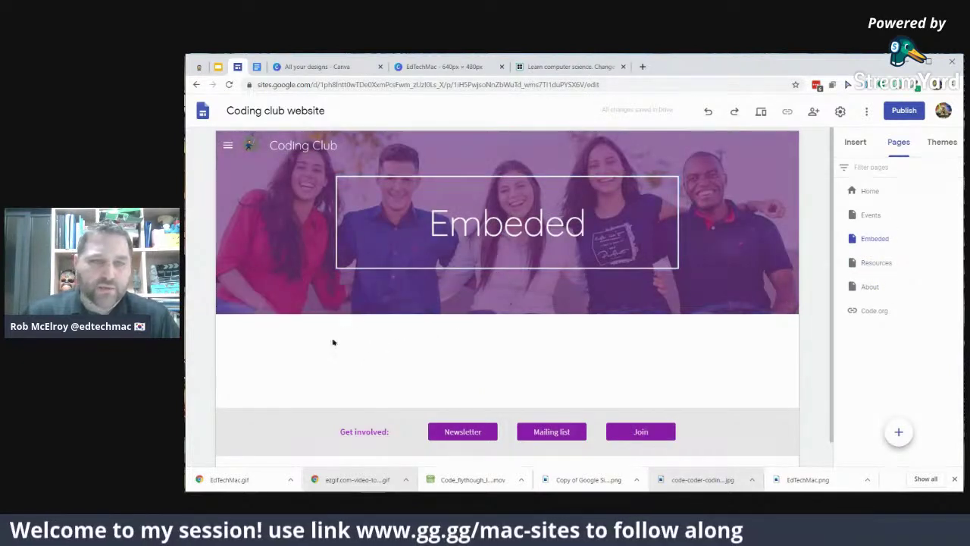
Close the leftover Canva and Learn computer science browser tabs and show the Layouts slide in the presentation
{"action": "left_click", "coordinate": [502, 68]}
{"action": "left_click", "coordinate": [502, 68]}
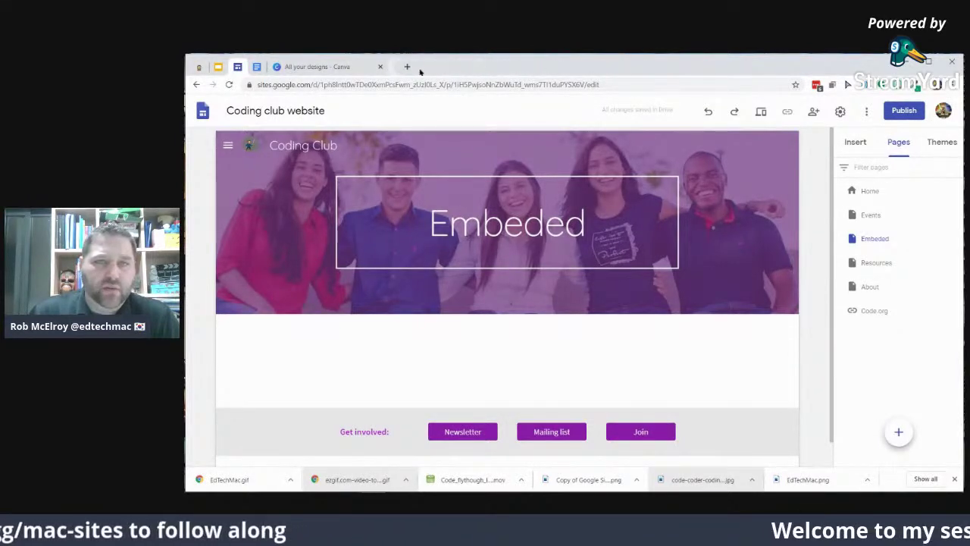
{"action": "left_click", "coordinate": [223, 68]}
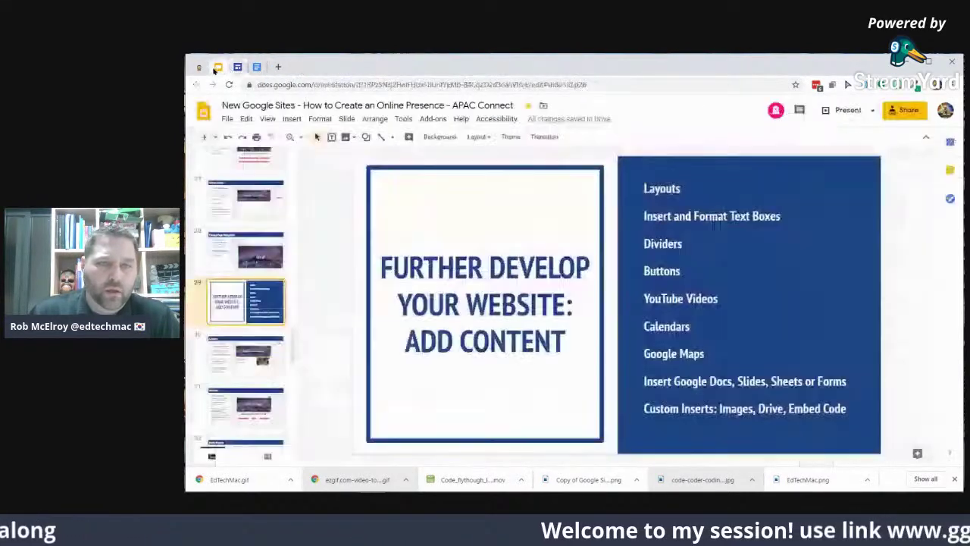
{"action": "left_click", "coordinate": [239, 355]}
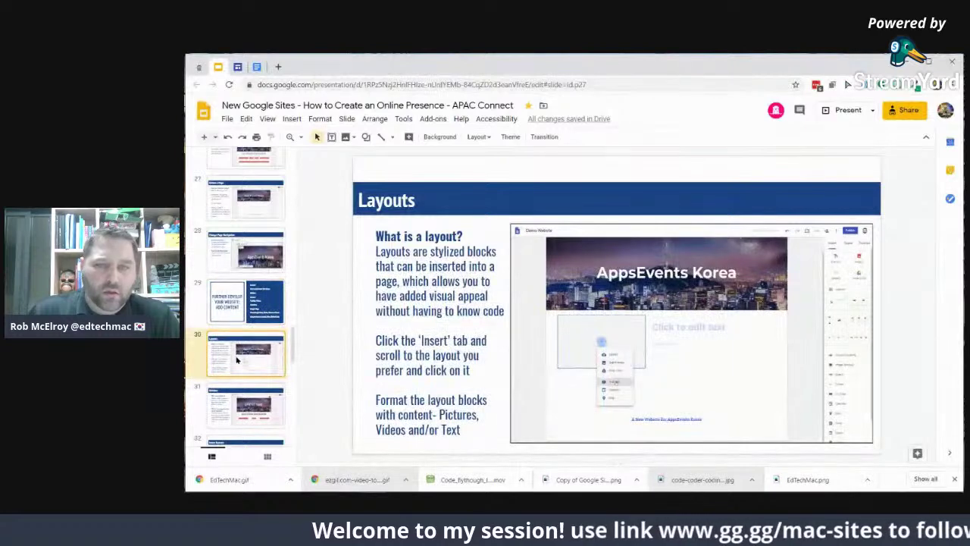
Switch to the Links for Google Sites document and open its Google Trends Hot Searches link
{"action": "left_click", "coordinate": [262, 67]}
{"action": "left_click", "coordinate": [239, 68]}
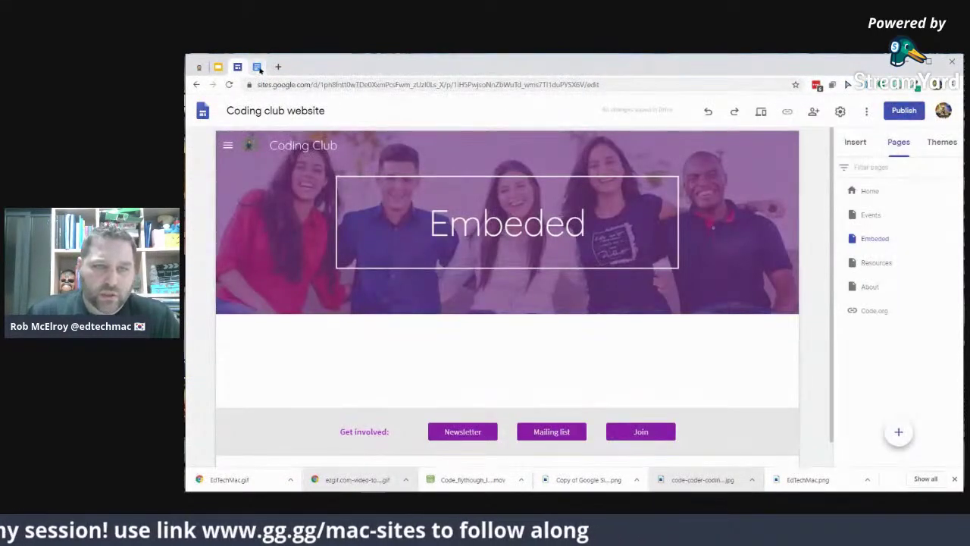
{"action": "left_click", "coordinate": [258, 68]}
{"action": "scroll", "coordinate": [493, 279], "scroll_direction": "down", "scroll_amount": 5}
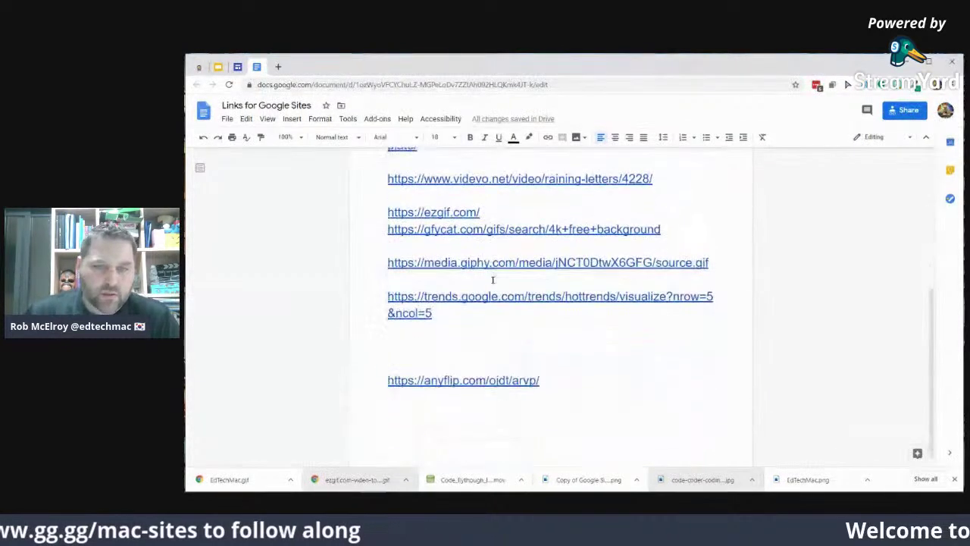
{"action": "scroll", "coordinate": [493, 280], "scroll_direction": "down", "scroll_amount": 1}
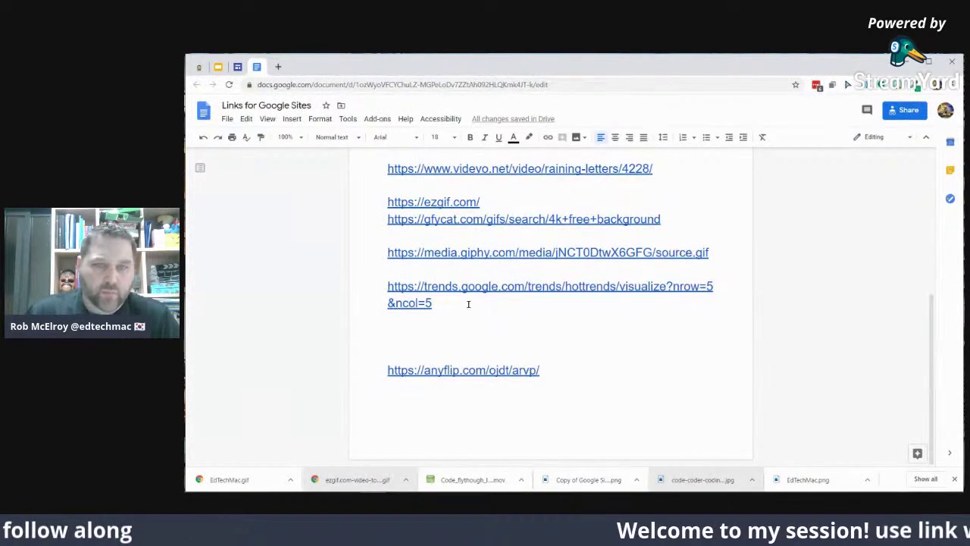
{"action": "left_click", "coordinate": [476, 286]}
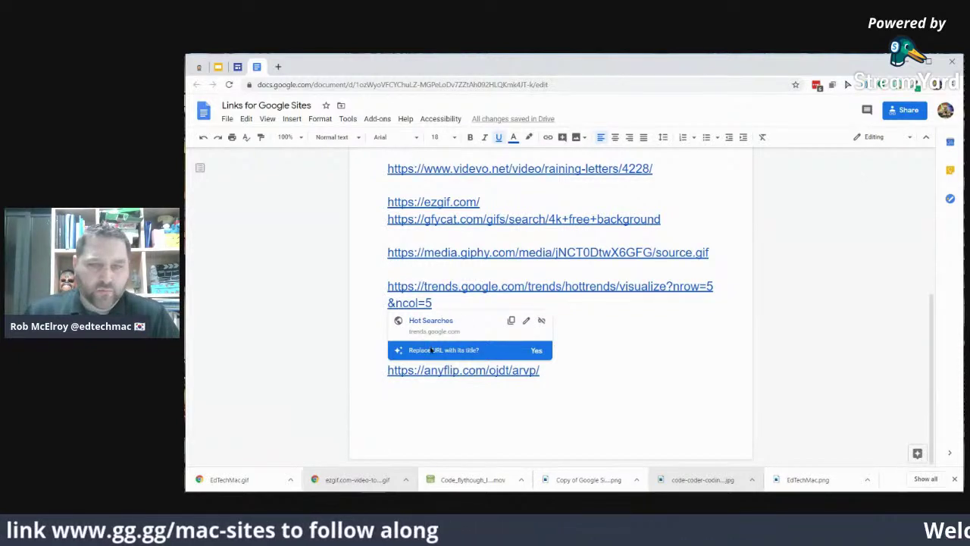
{"action": "left_click", "coordinate": [434, 322]}
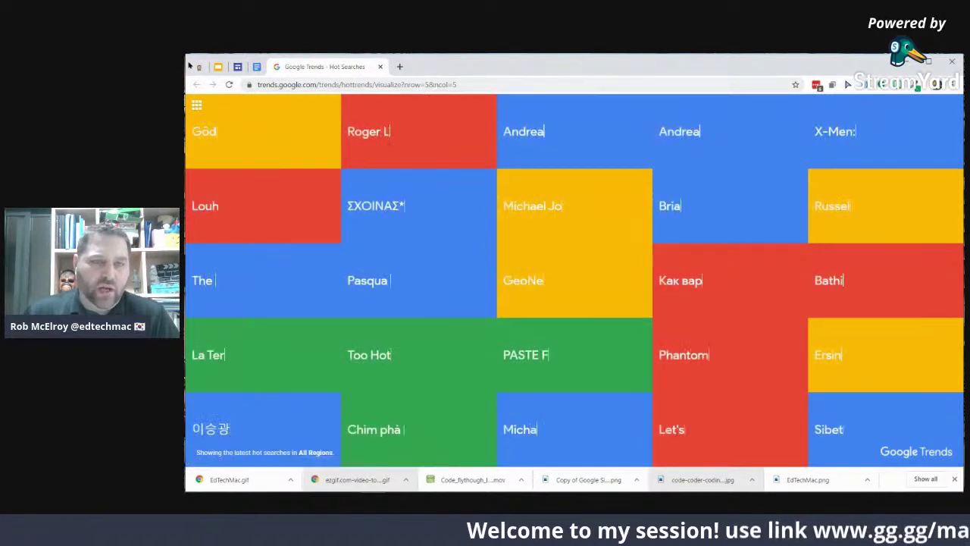
Set the Google Trends hot searches region to Canada and copy the page's web address
{"action": "left_click", "coordinate": [316, 453]}
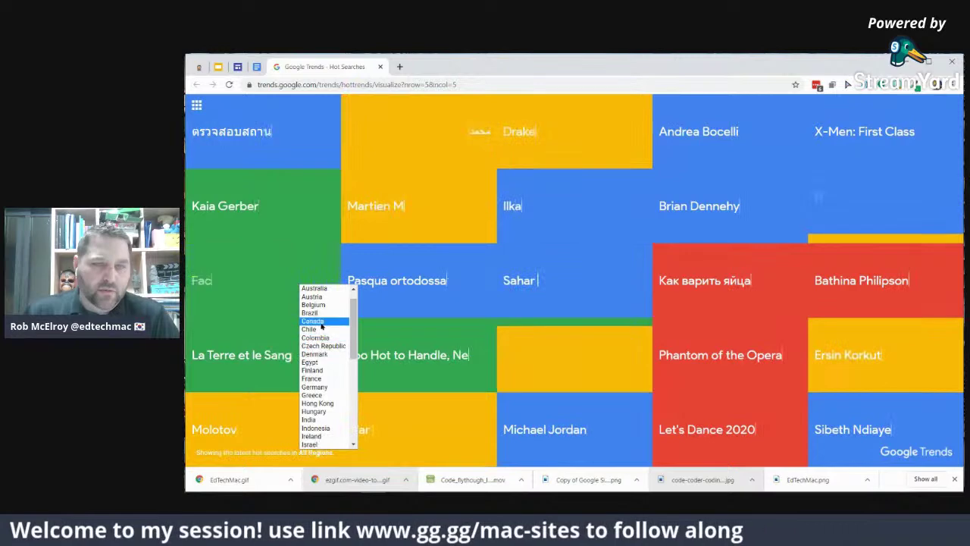
{"action": "left_click", "coordinate": [319, 327]}
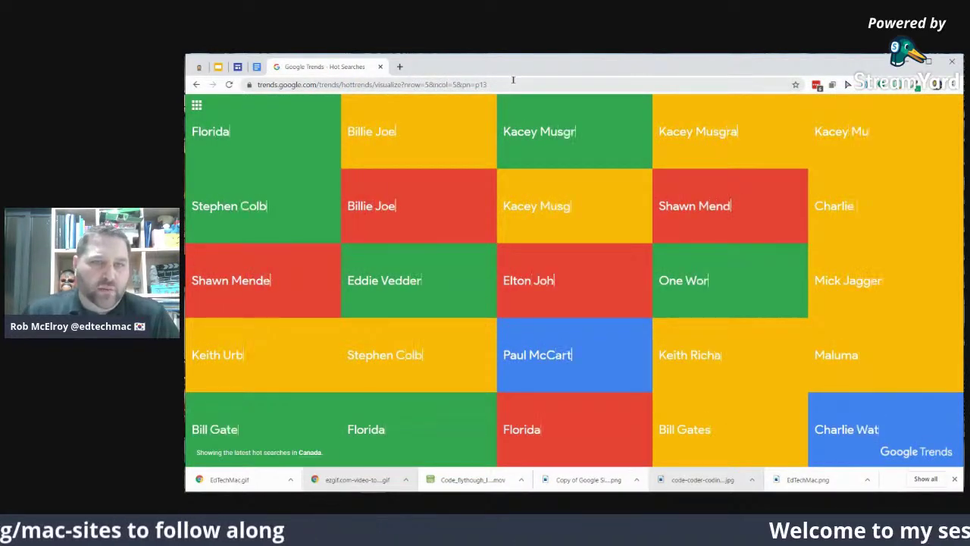
{"action": "left_click_drag", "start_coordinate": [500, 81], "coordinate": [250, 81]}
{"action": "key", "text": "ctrl+c"}
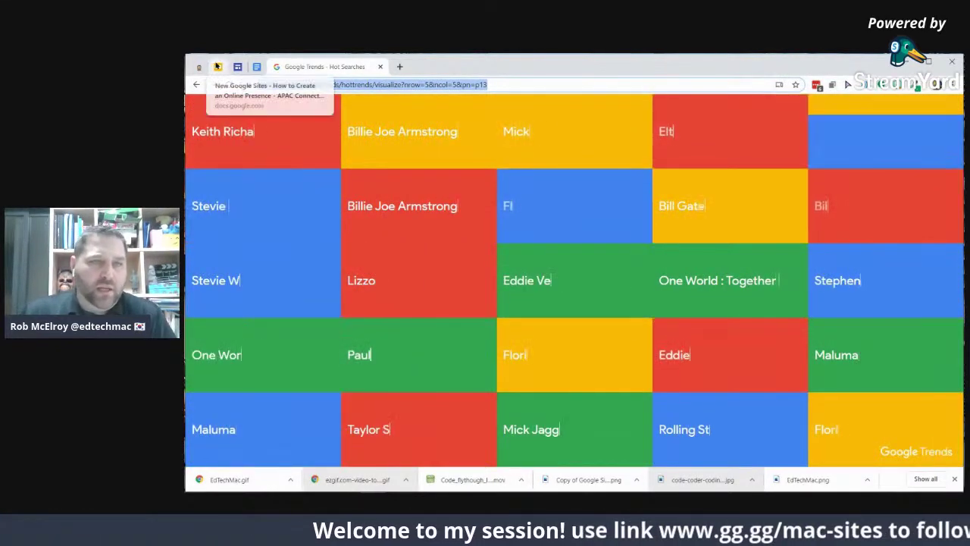
Return to the Coding club website and embed the copied Google Trends hot searches address by URL on the Embeded page
{"action": "left_click", "coordinate": [218, 66]}
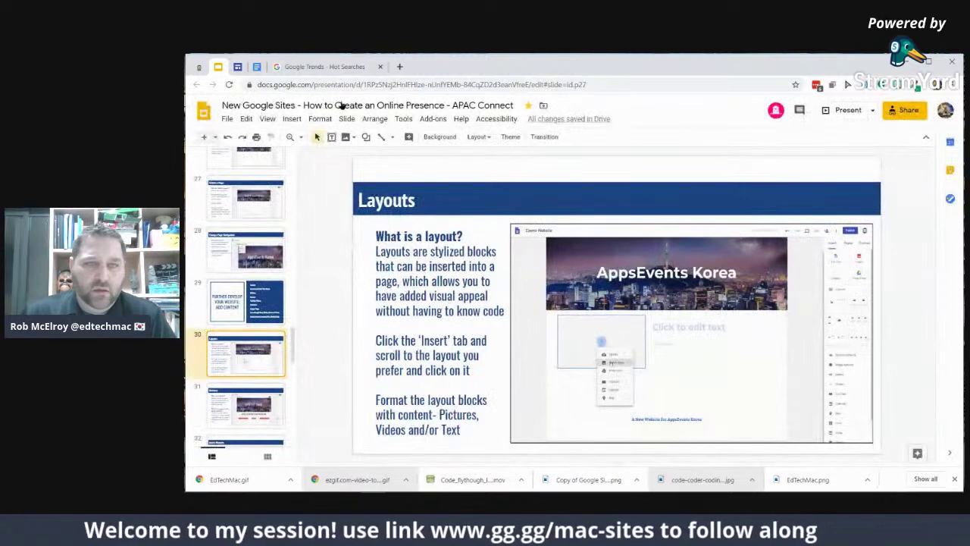
{"action": "left_click", "coordinate": [238, 67]}
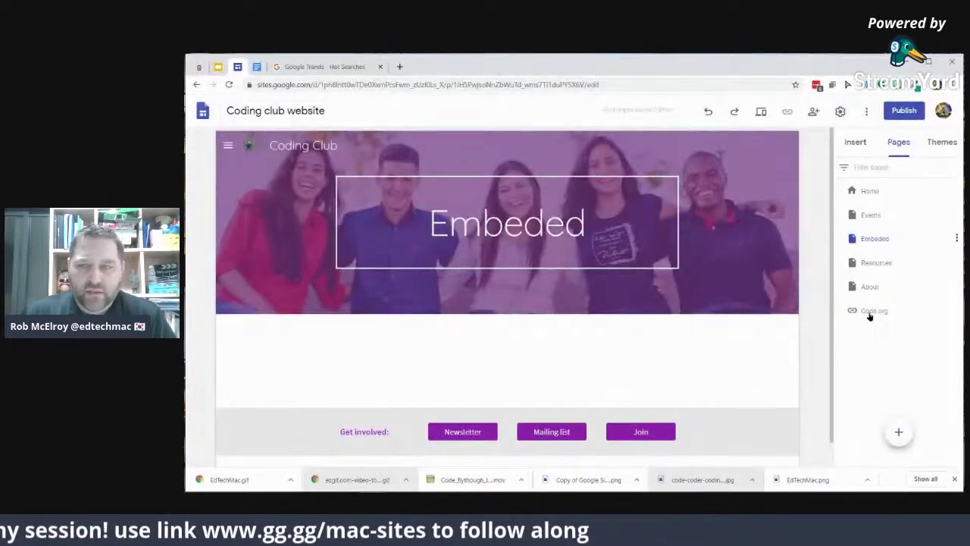
{"action": "left_click", "coordinate": [854, 144]}
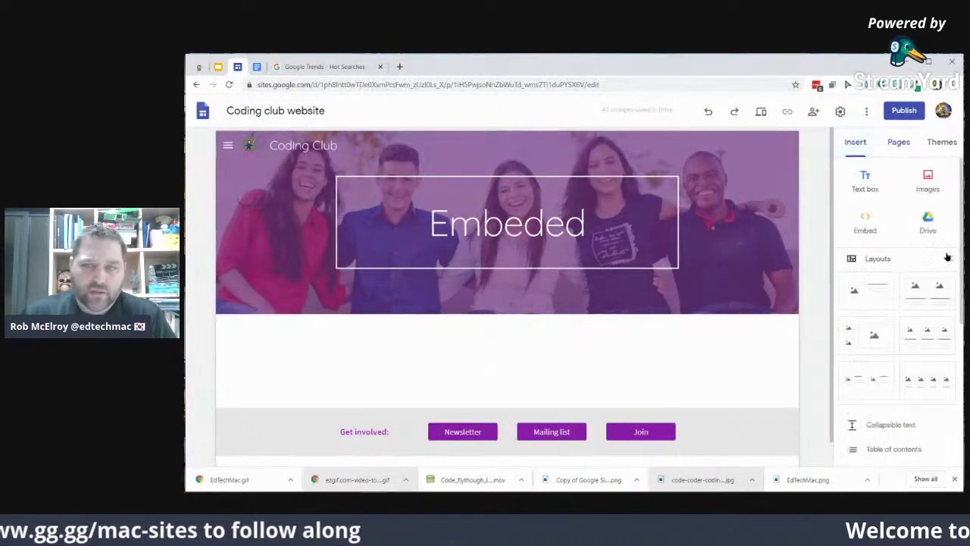
{"action": "left_click", "coordinate": [865, 221]}
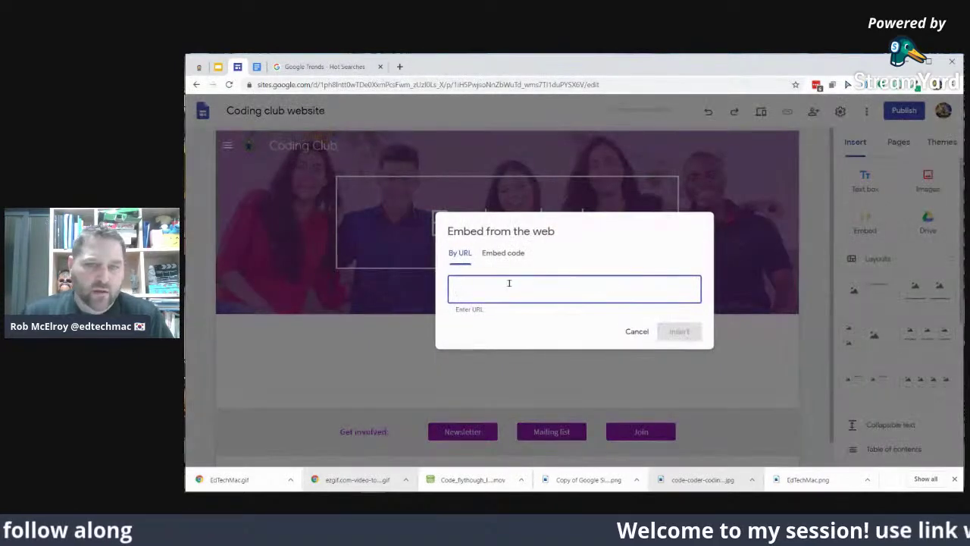
{"action": "key", "text": "ctrl+v"}
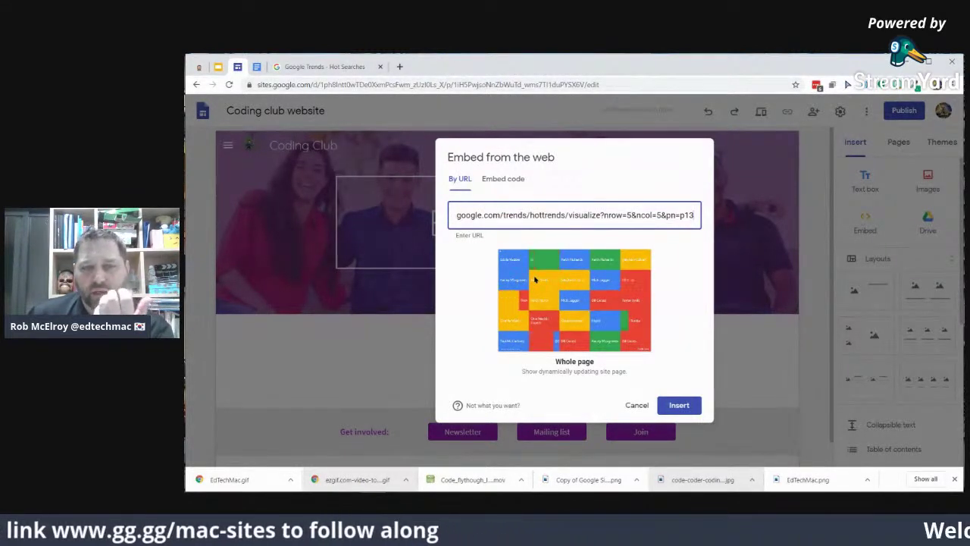
{"action": "left_click", "coordinate": [686, 407]}
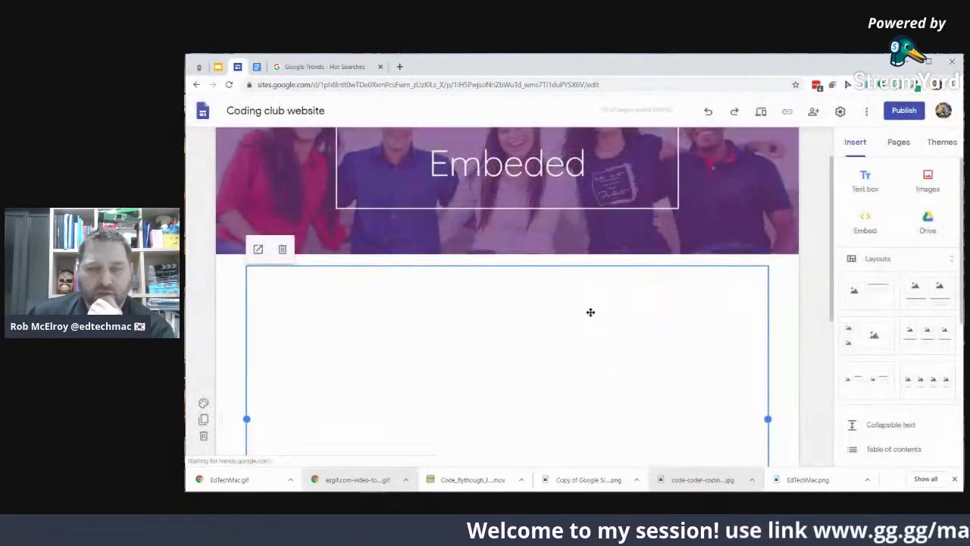
{"action": "scroll", "coordinate": [589, 309], "scroll_direction": "down", "scroll_amount": 2}
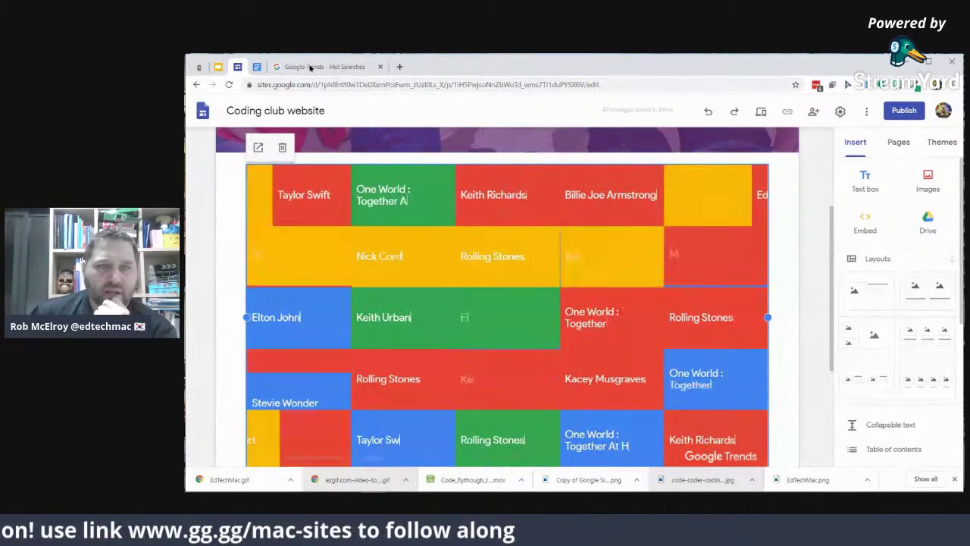
{"action": "left_click", "coordinate": [334, 66]}
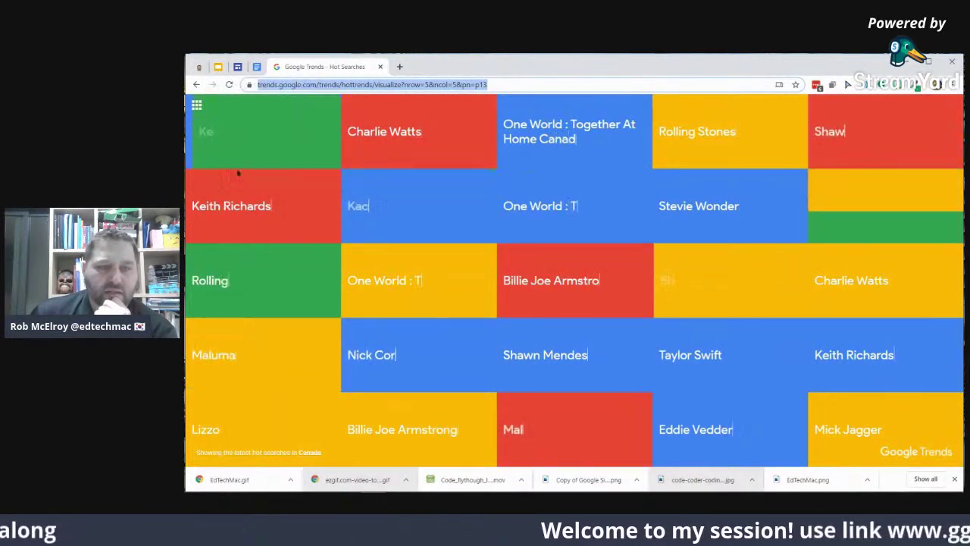
{"action": "left_click", "coordinate": [218, 67]}
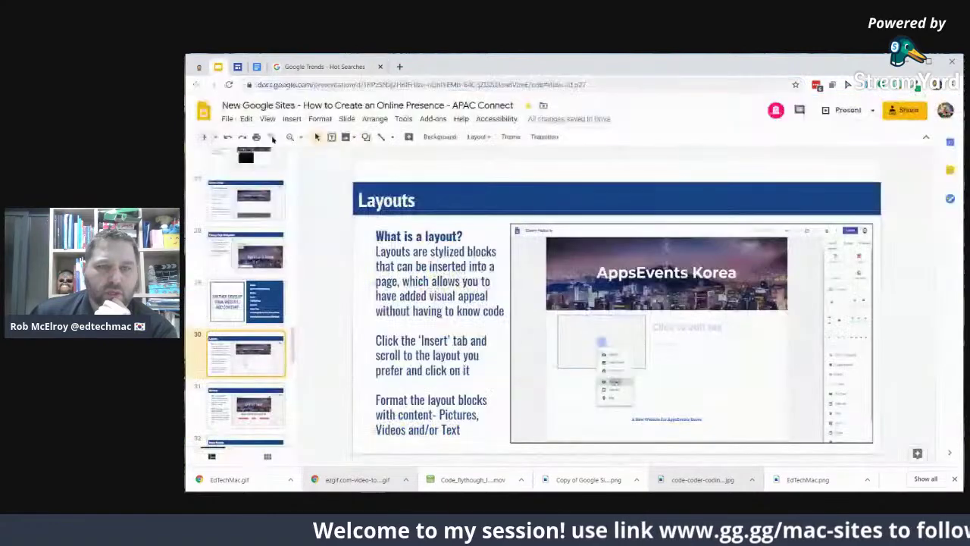
{"action": "left_click", "coordinate": [238, 67]}
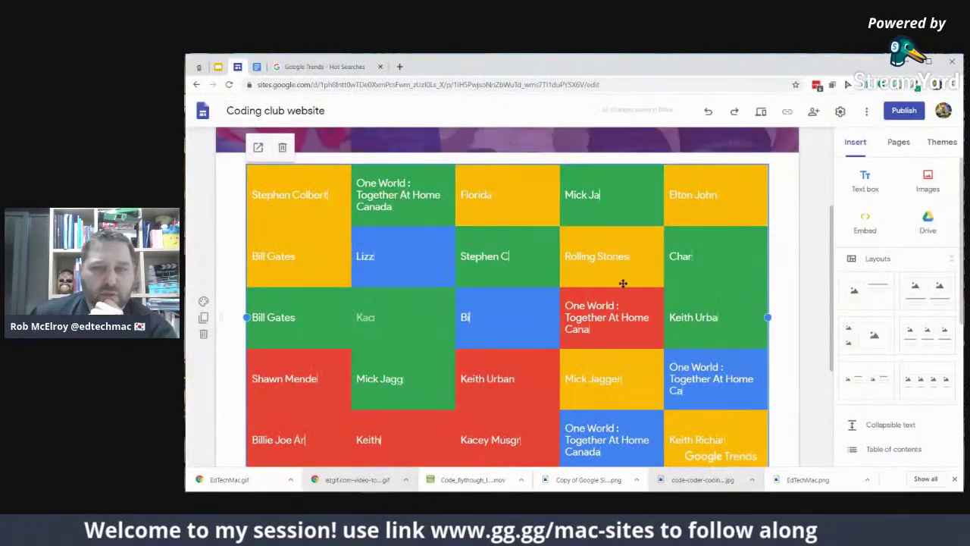
Add a text box reading Google Hot Trends above the trends embed and apply the Title style to it
{"action": "scroll", "coordinate": [451, 267], "scroll_direction": "up", "scroll_amount": 3}
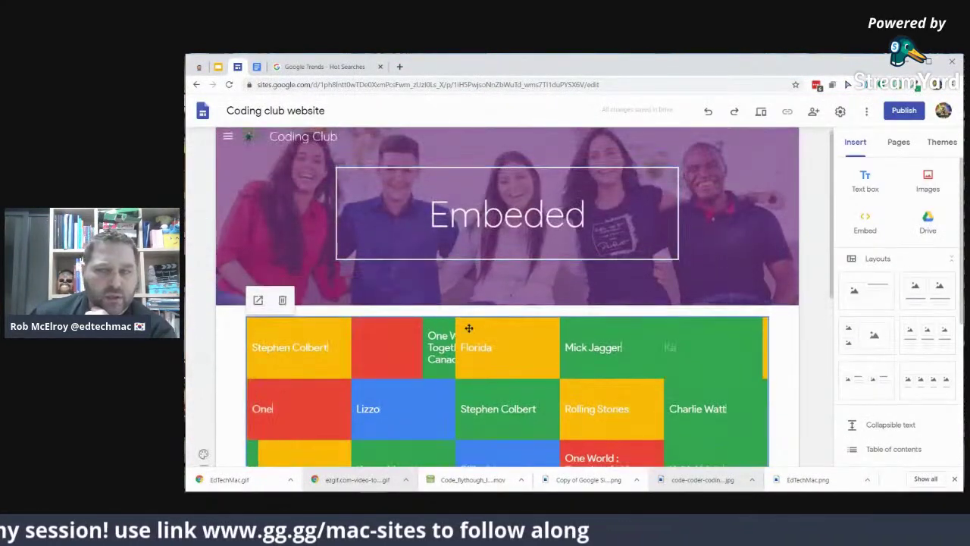
{"action": "left_click", "coordinate": [866, 178]}
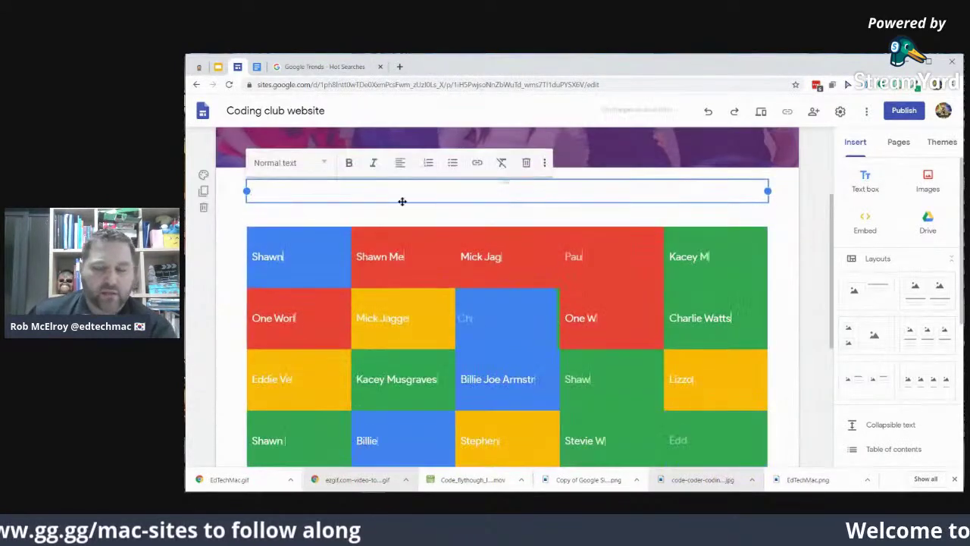
{"action": "type", "text": "Google"}
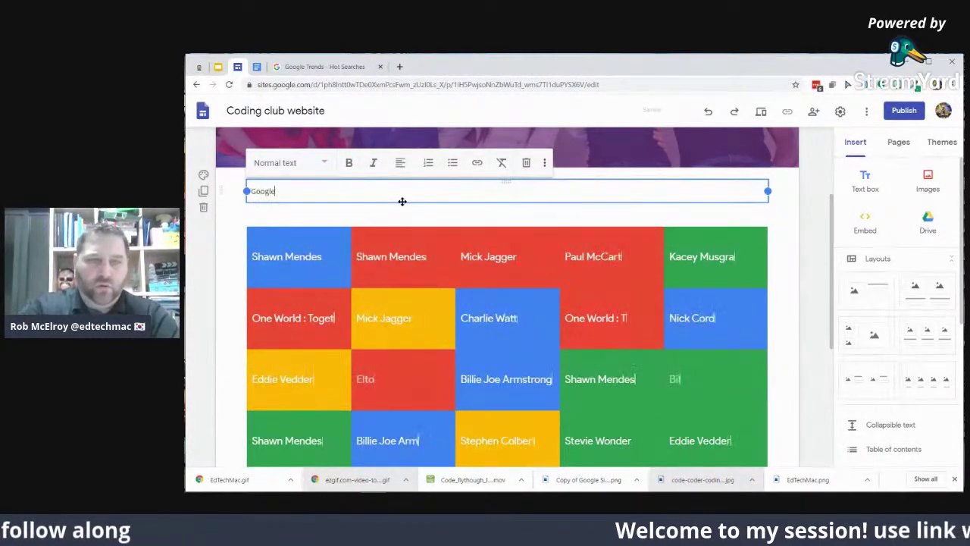
{"action": "type", "text": " Hot"}
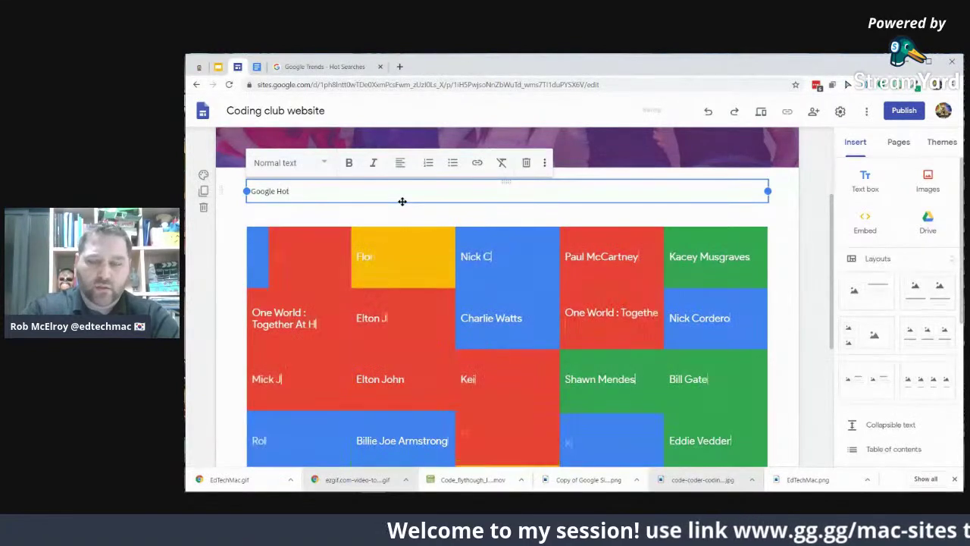
{"action": "type", "text": " Trends"}
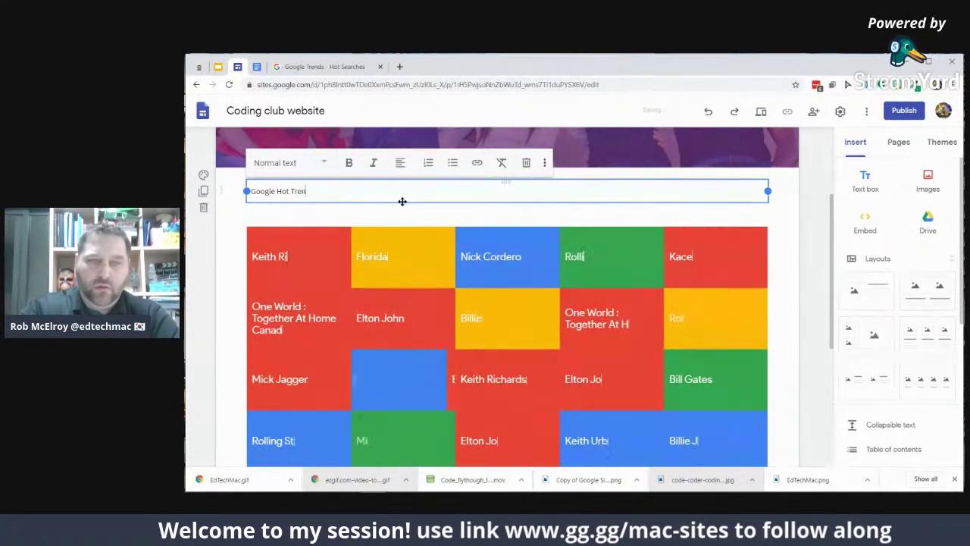
{"action": "left_click", "coordinate": [303, 163]}
{"action": "left_click", "coordinate": [303, 197]}
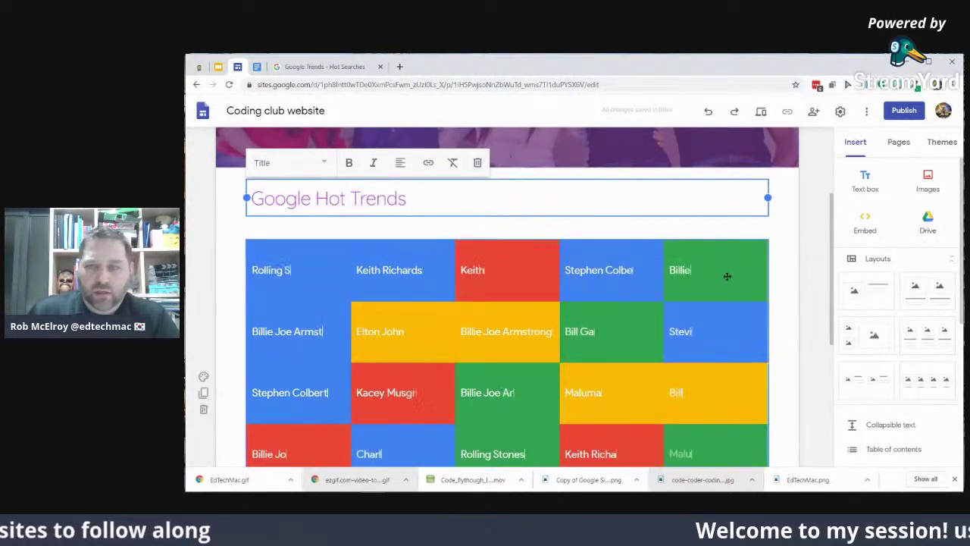
Add a text box reading Anyflip below the trends embed and apply the Title style to it
{"action": "scroll", "coordinate": [731, 276], "scroll_direction": "down", "scroll_amount": 4}
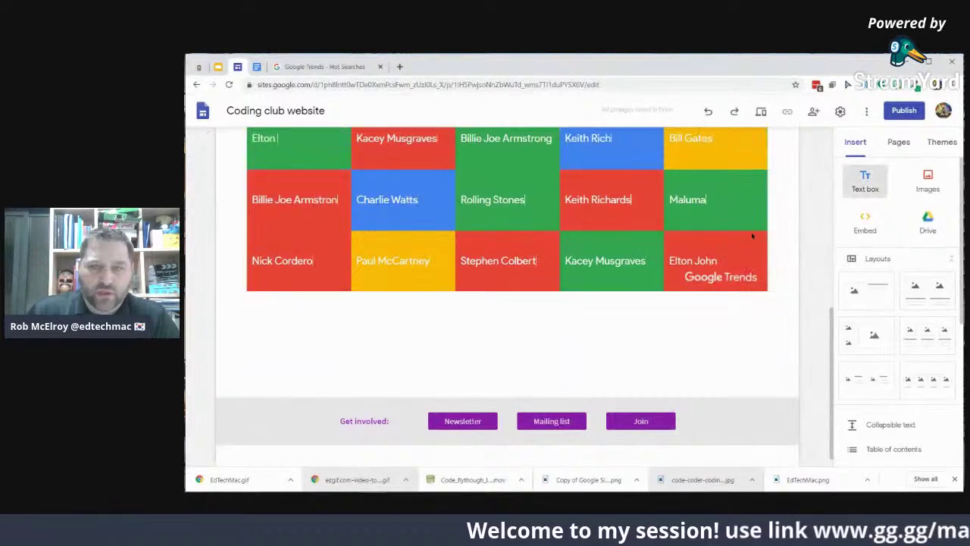
{"action": "left_click", "coordinate": [865, 182]}
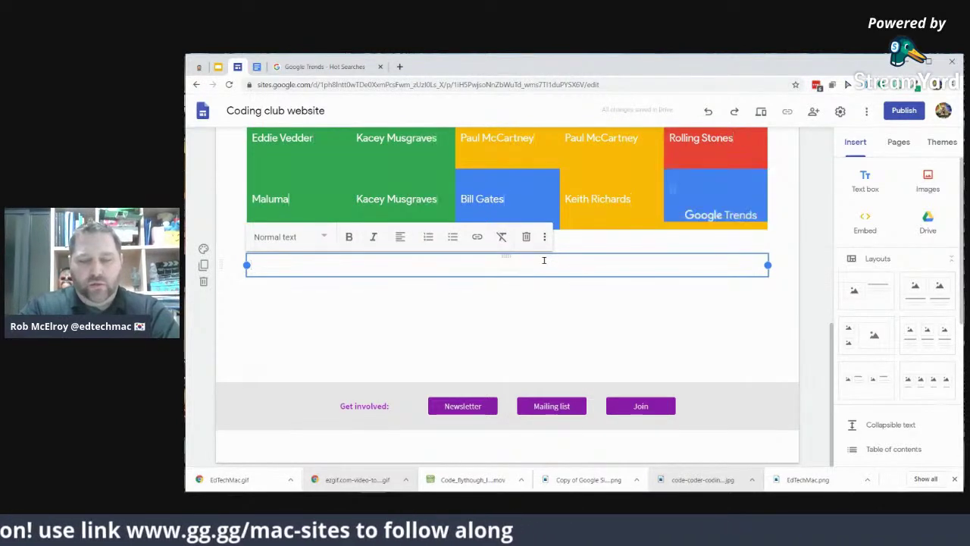
{"action": "type", "text": "Anythi"}
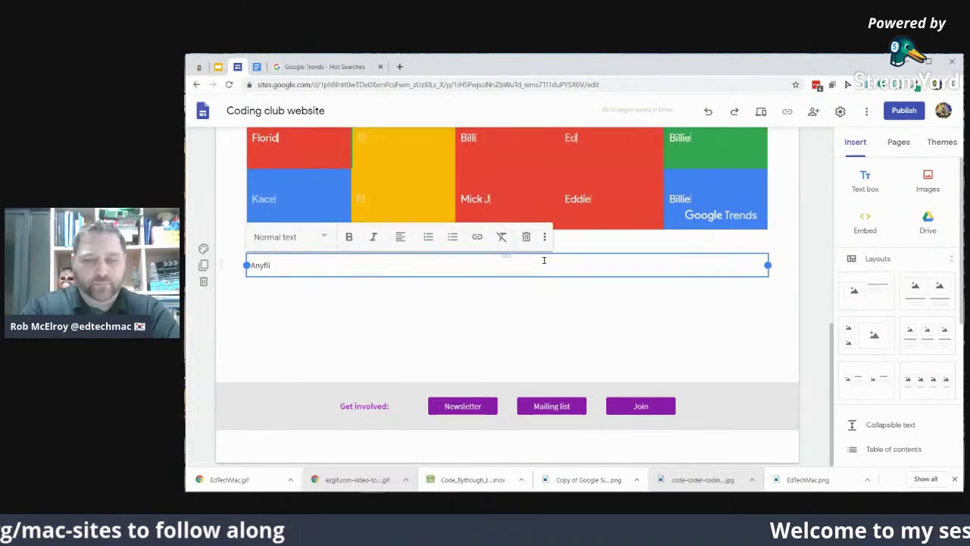
{"action": "left_click", "coordinate": [292, 239]}
{"action": "left_click", "coordinate": [285, 271]}
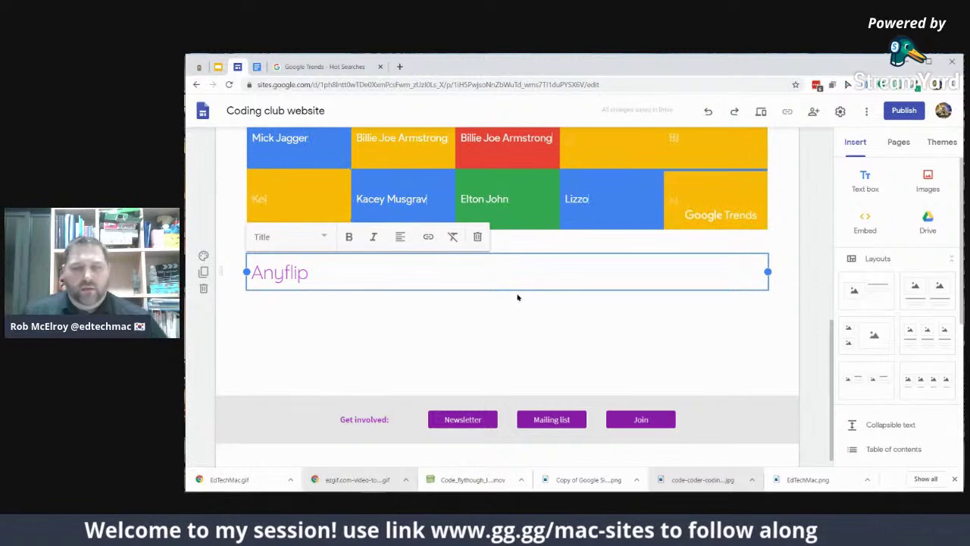
Try to load anyflip.com and its anyflip.com/ojdt/arvp/ page in the Google Trends browser tab
{"action": "left_click", "coordinate": [336, 68]}
{"action": "left_click", "coordinate": [345, 85]}
{"action": "type", "text": "anyflic"}
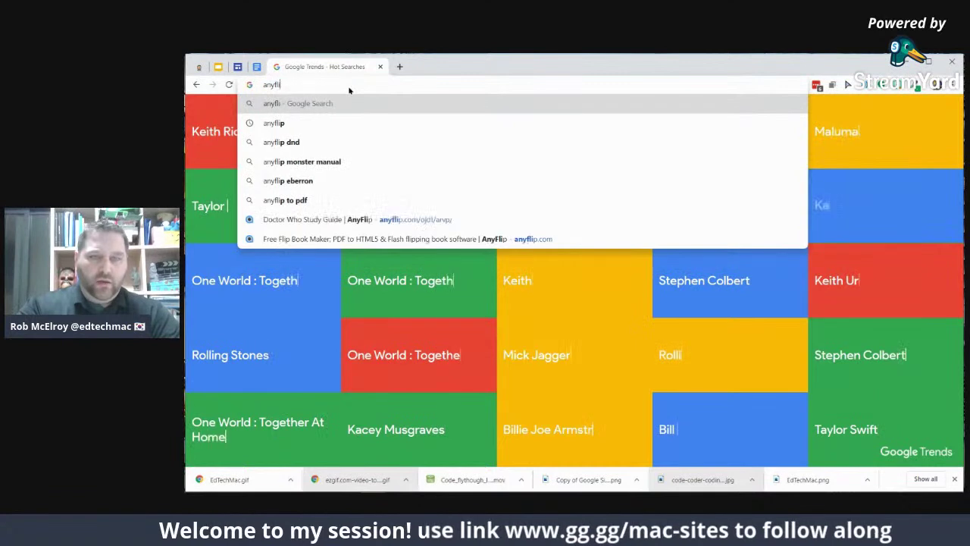
{"action": "key", "text": "BackSpace"}
{"action": "type", "text": "p"}
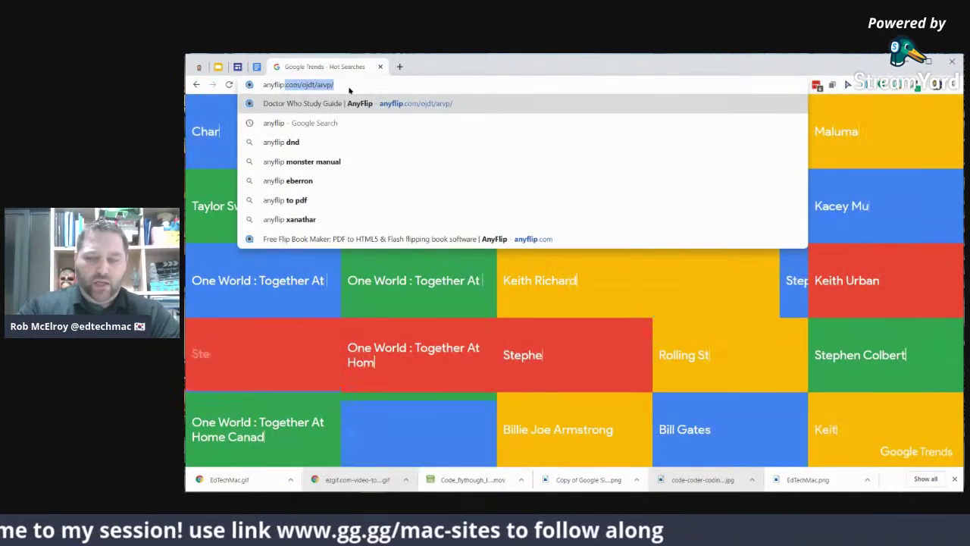
{"action": "type", "text": ".com"}
{"action": "key", "text": "Return"}
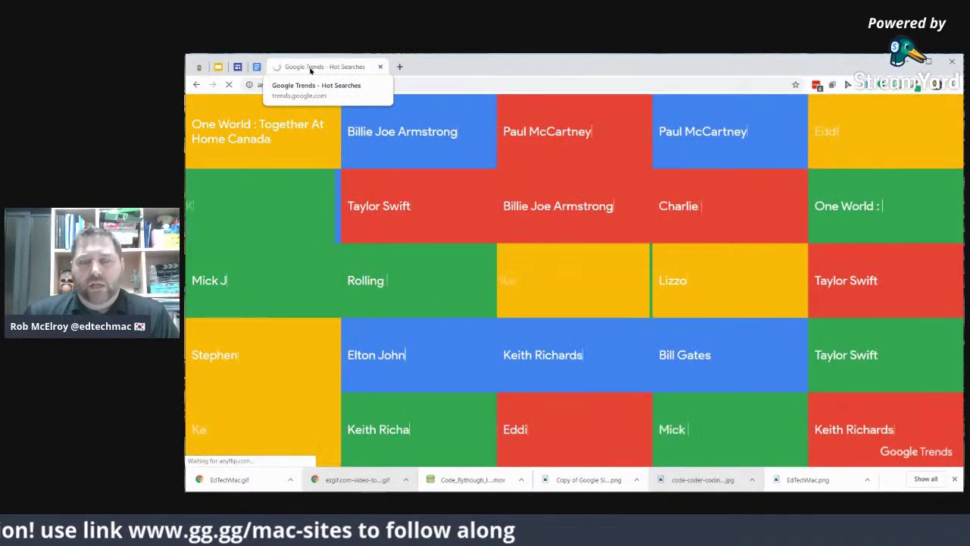
{"action": "left_click", "coordinate": [409, 84]}
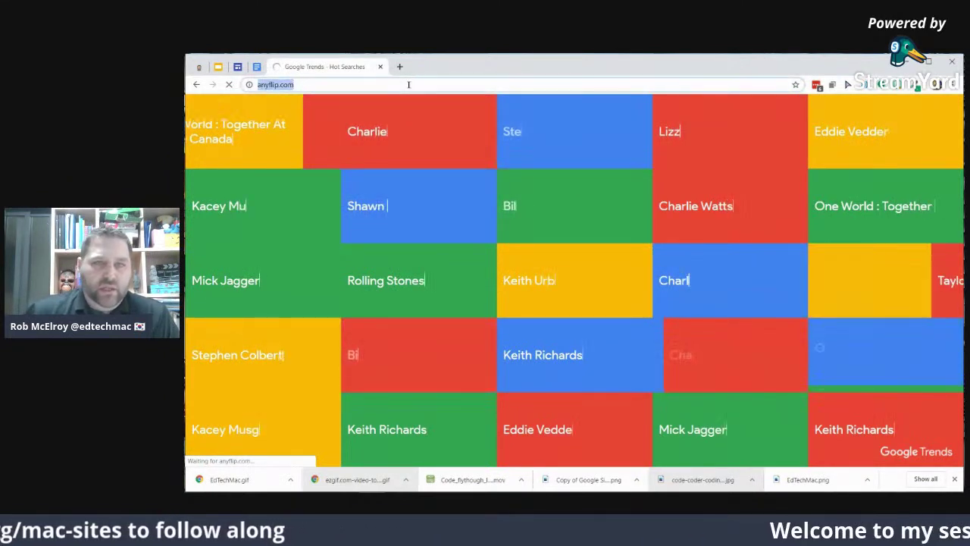
{"action": "key", "text": "Return"}
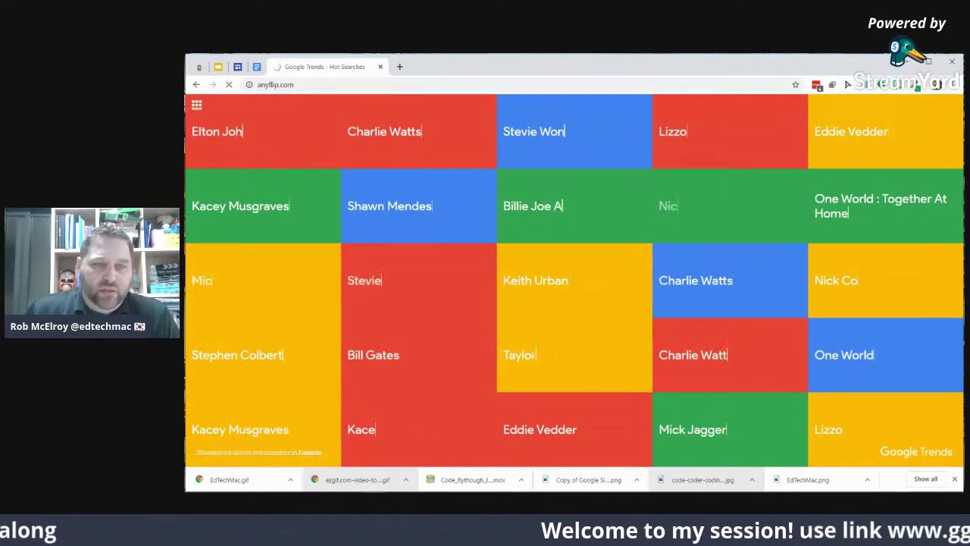
{"action": "left_click", "coordinate": [326, 85]}
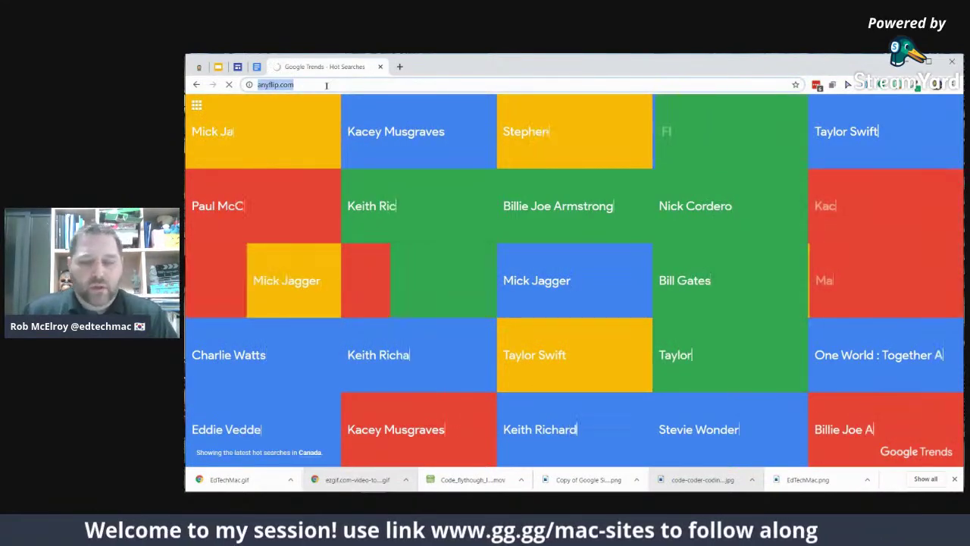
{"action": "type", "text": "any"}
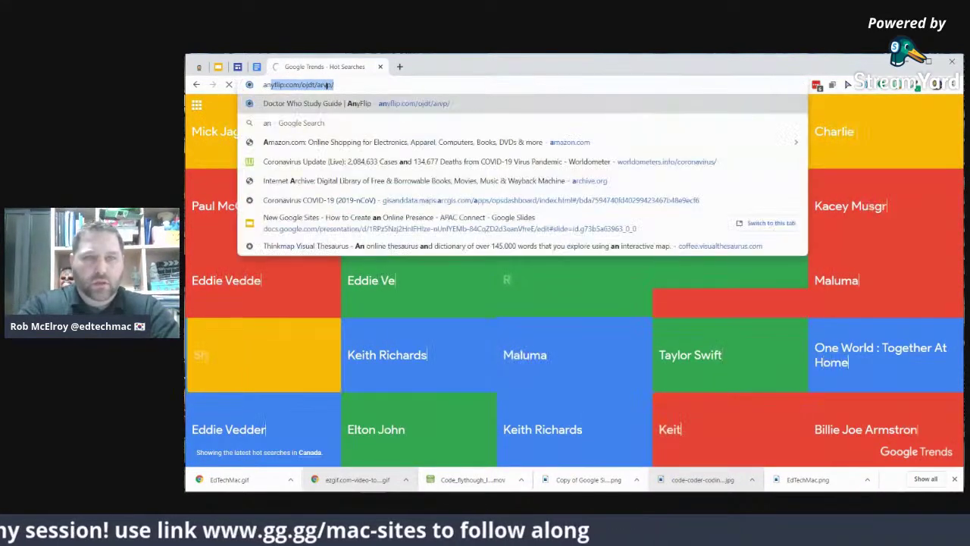
{"action": "key", "text": "Return"}
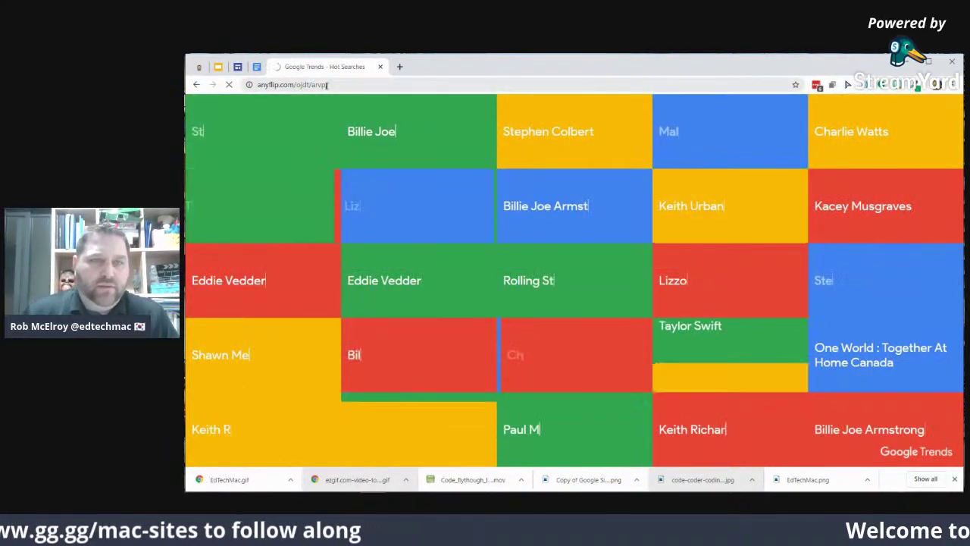
Close the Google Trends browser tab and open anyflip.com/ojdt/arvp/ in a new one
{"action": "left_click", "coordinate": [380, 67]}
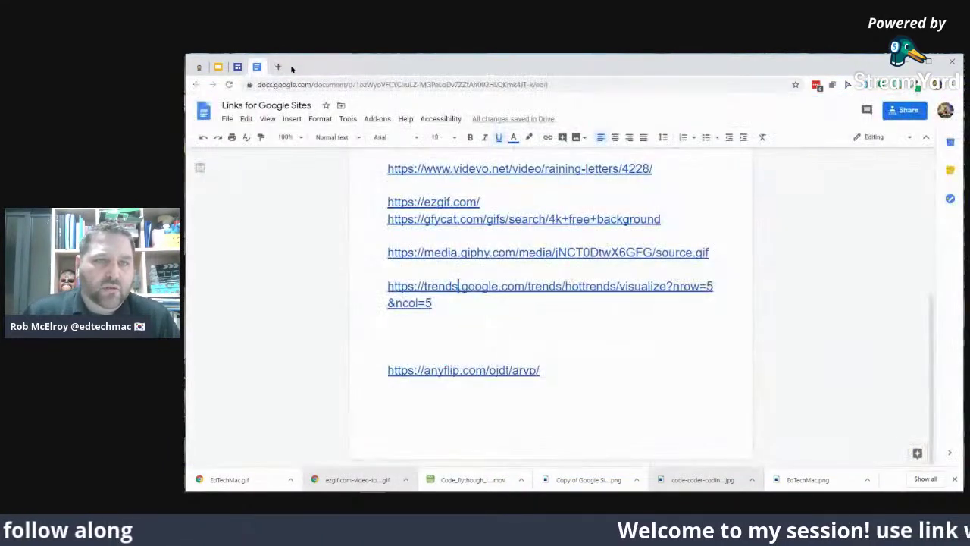
{"action": "left_click", "coordinate": [279, 67]}
{"action": "type", "text": "any"}
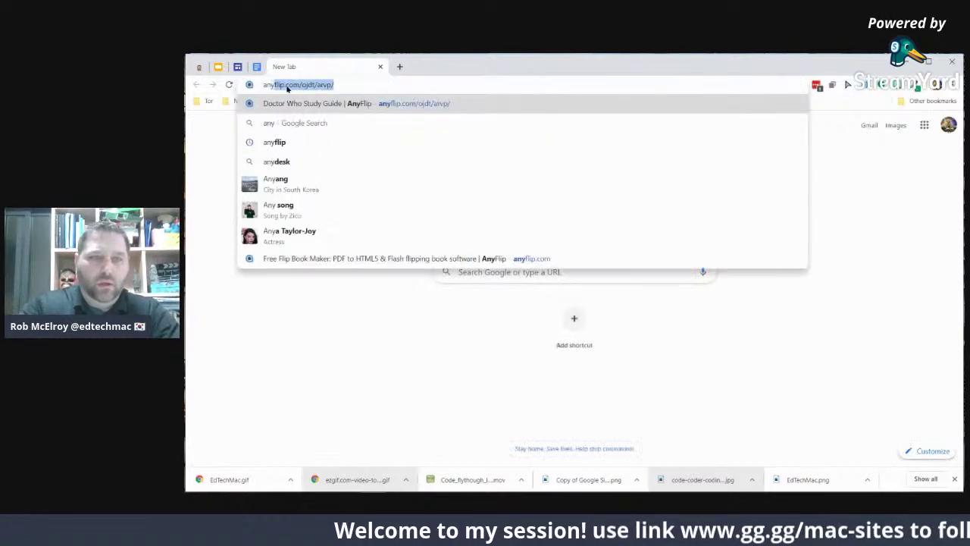
{"action": "key", "text": "Return"}
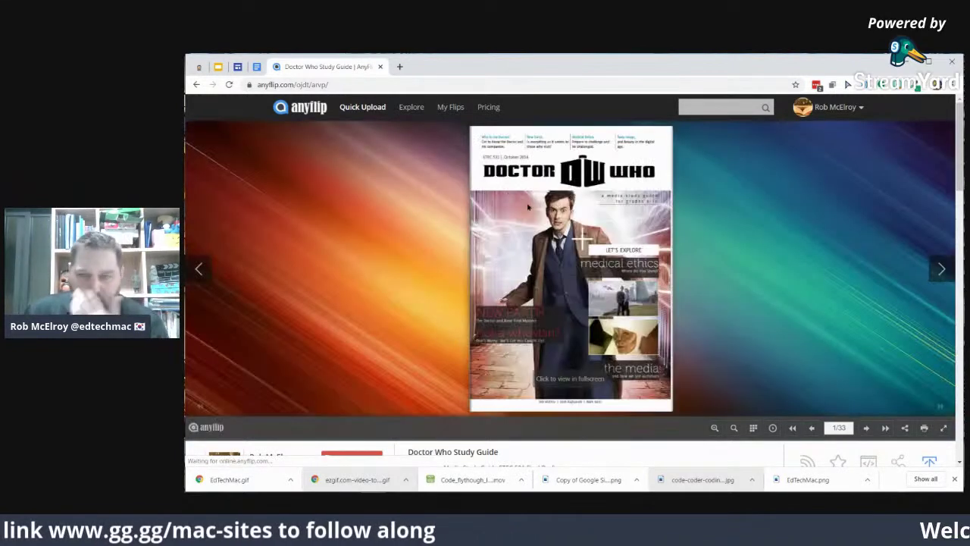
View the Doctor Who Study Guide flipbook in full screen, dismiss the ad and page forward through its first pages
{"action": "left_click", "coordinate": [945, 428]}
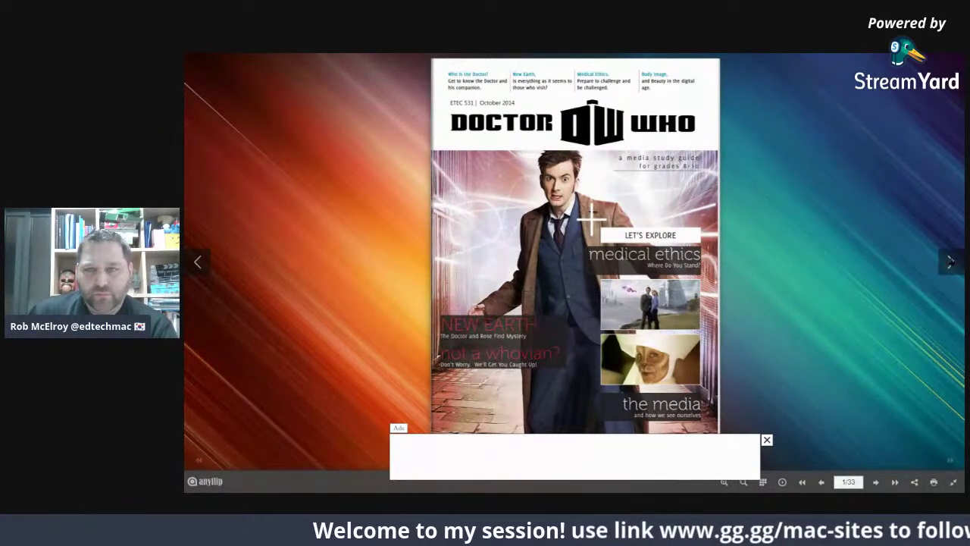
{"action": "left_click", "coordinate": [950, 261]}
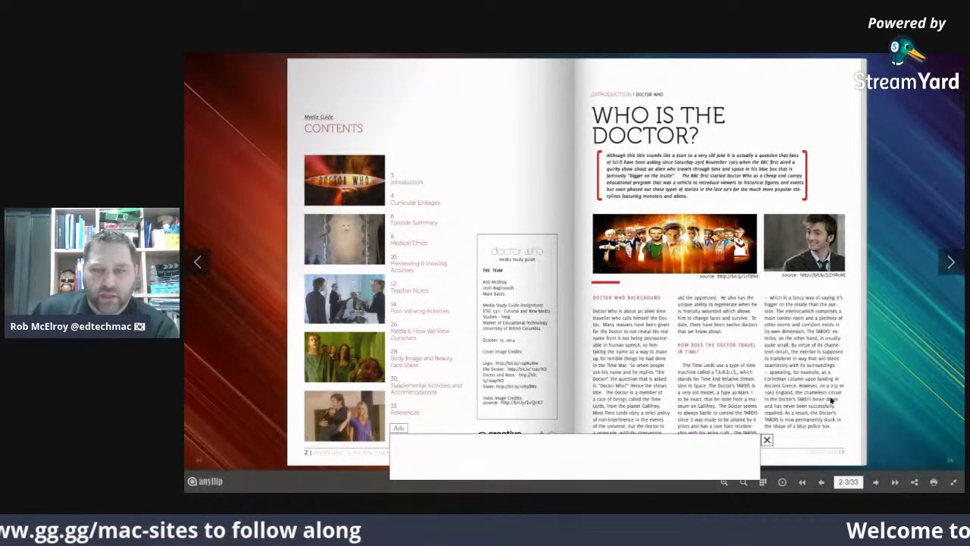
{"action": "left_click", "coordinate": [769, 439]}
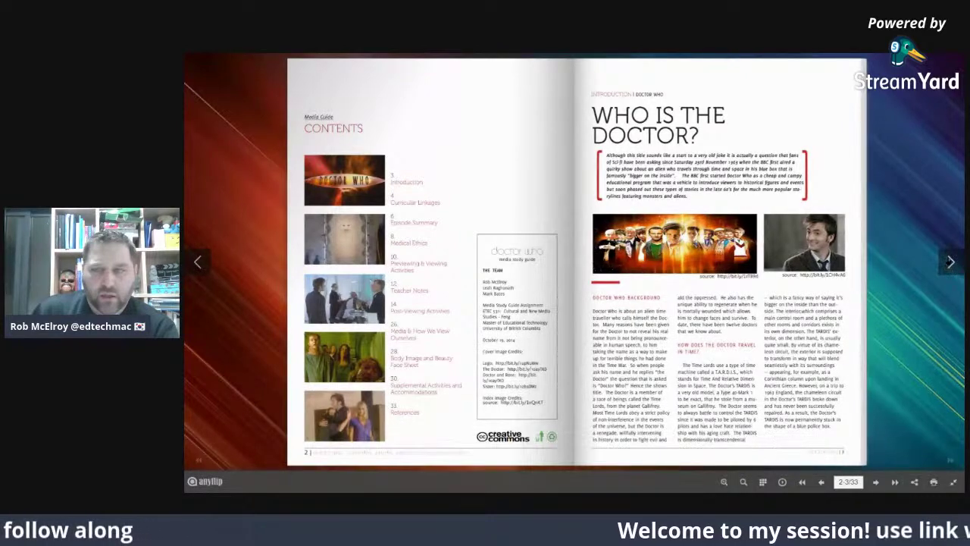
{"action": "left_click", "coordinate": [951, 262]}
{"action": "left_click", "coordinate": [950, 262]}
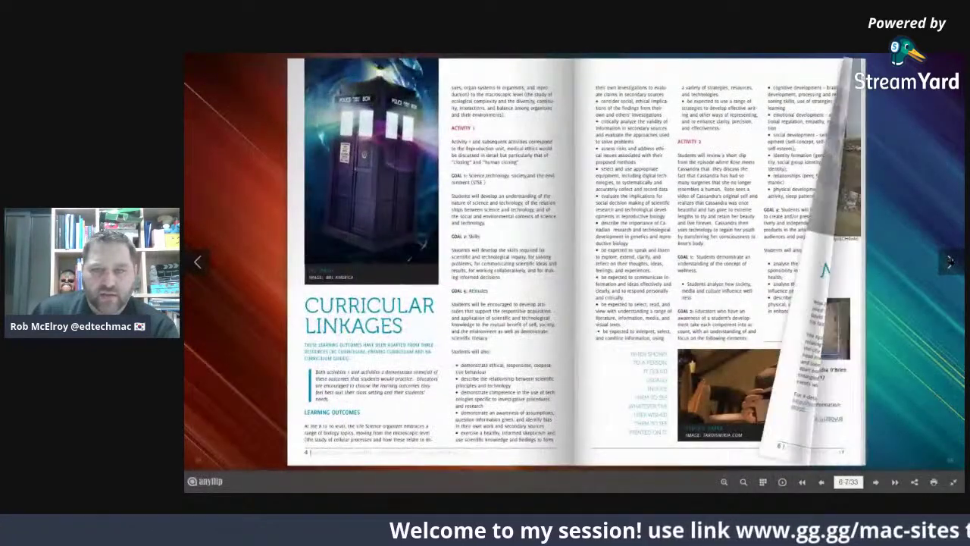
Page forward through the remaining Doctor Who Study Guide spreads in full screen, and exit full screen to view one more spread
{"action": "left_click", "coordinate": [950, 261]}
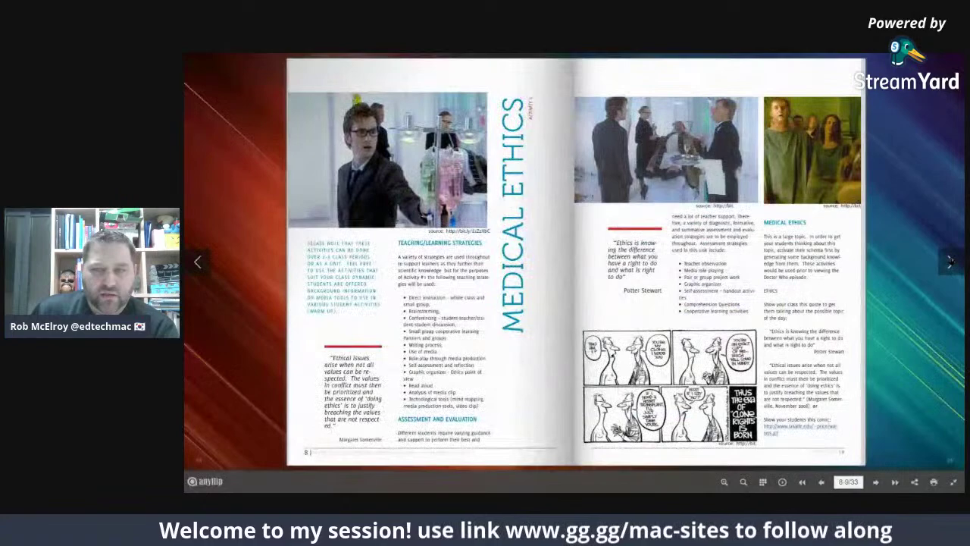
{"action": "left_click", "coordinate": [951, 262]}
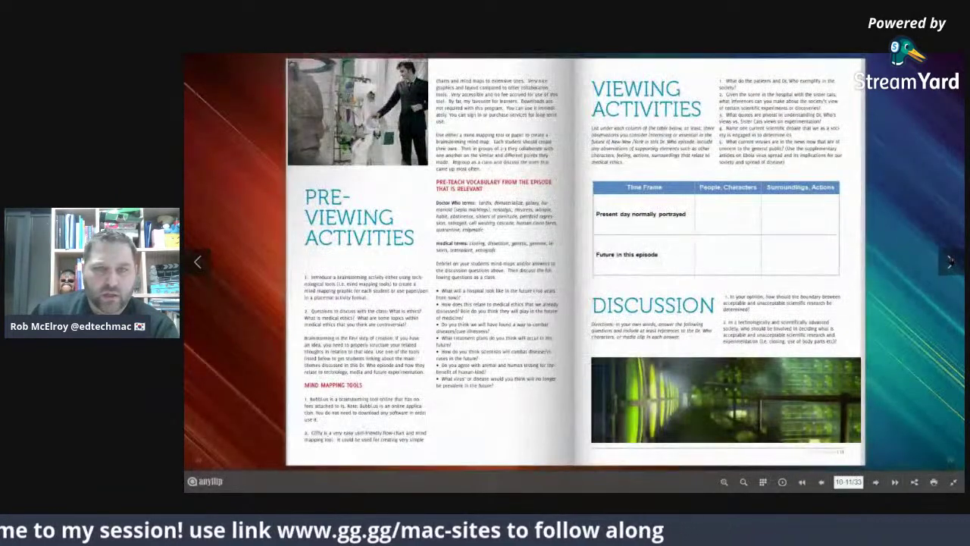
{"action": "left_click", "coordinate": [951, 262]}
{"action": "left_click", "coordinate": [951, 261]}
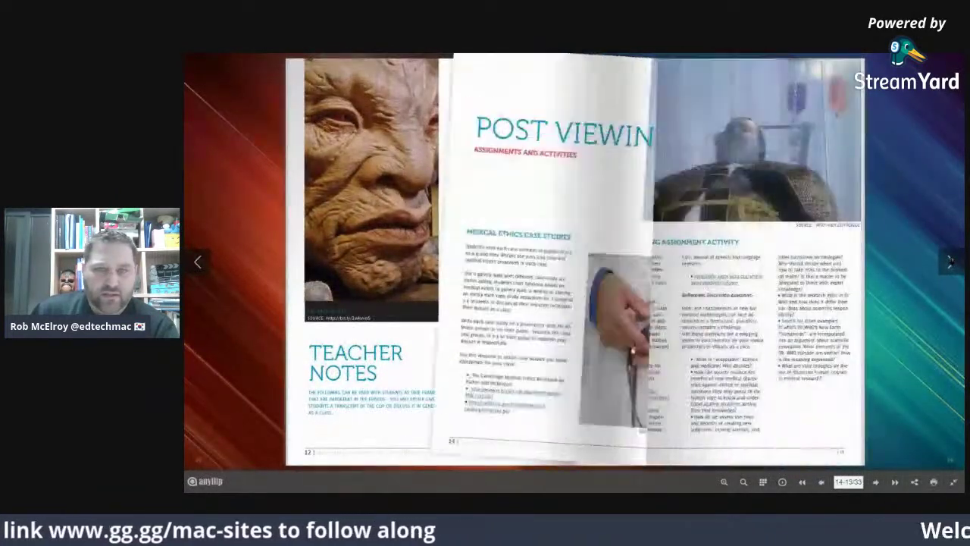
{"action": "left_click", "coordinate": [951, 262]}
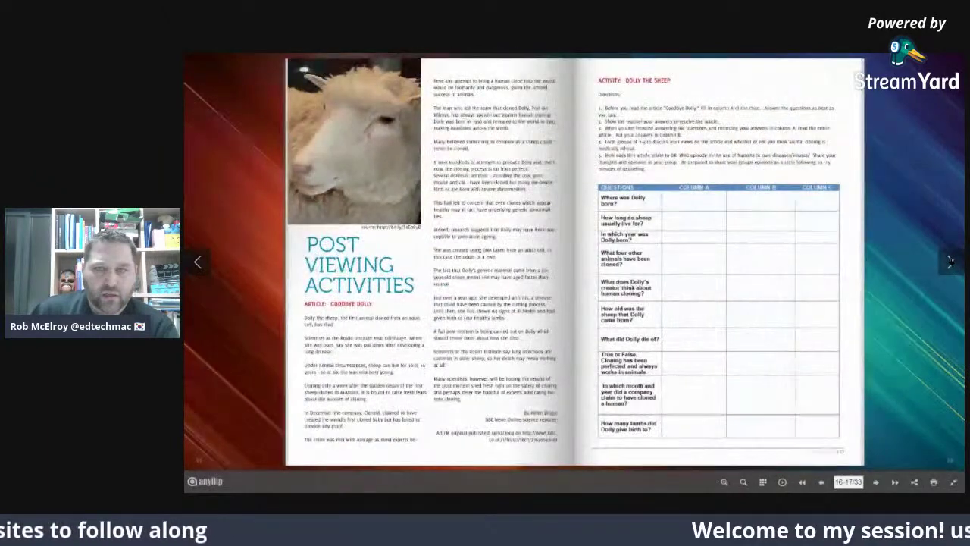
{"action": "left_click", "coordinate": [951, 262]}
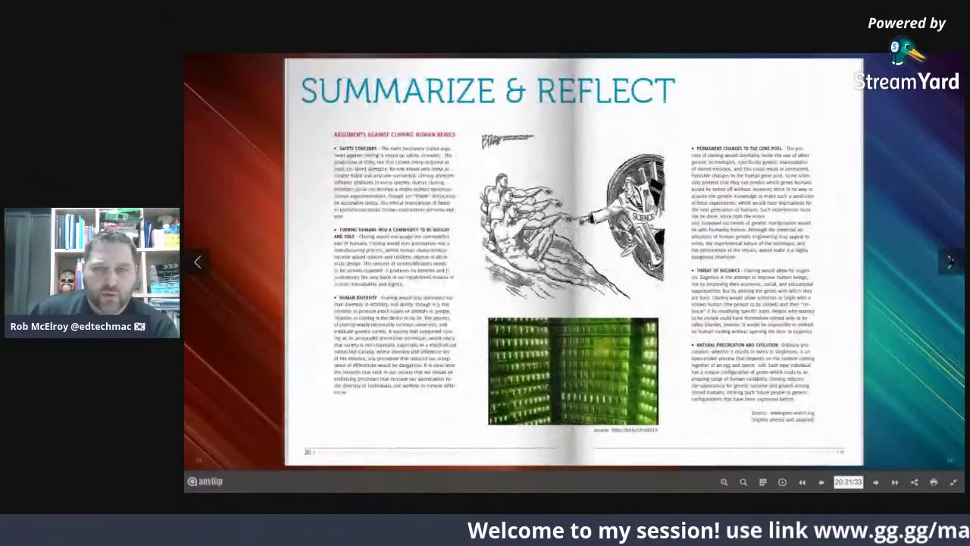
{"action": "left_click", "coordinate": [951, 262]}
{"action": "left_click", "coordinate": [951, 262]}
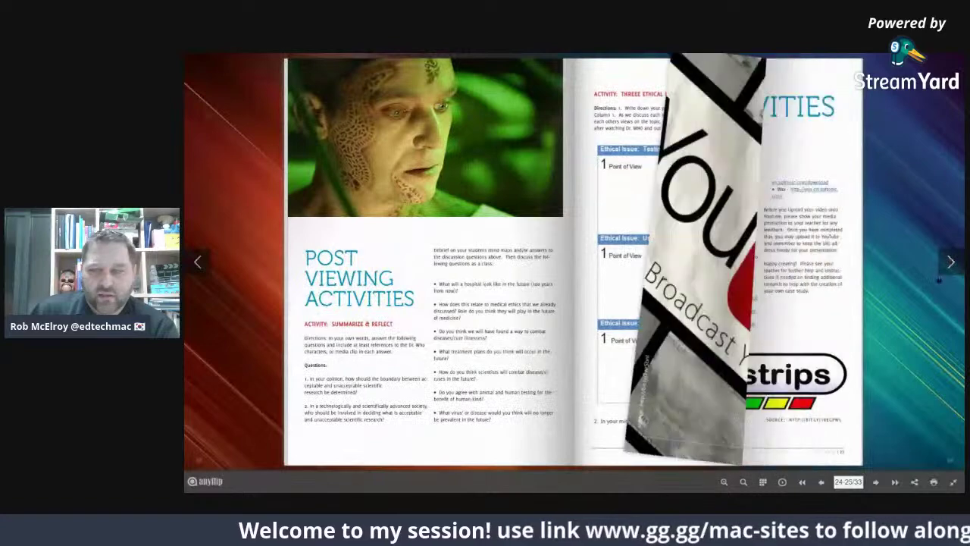
{"action": "left_click", "coordinate": [954, 483]}
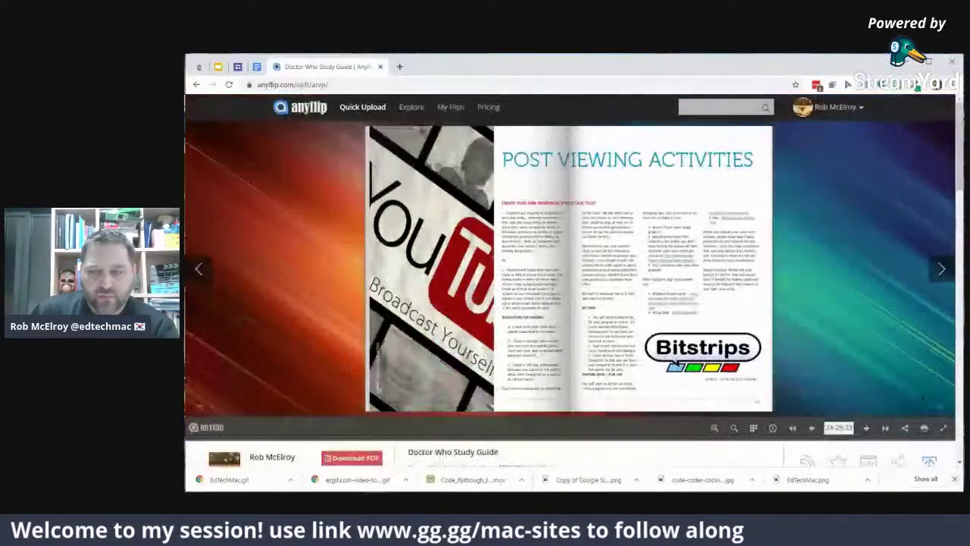
{"action": "left_click", "coordinate": [866, 427]}
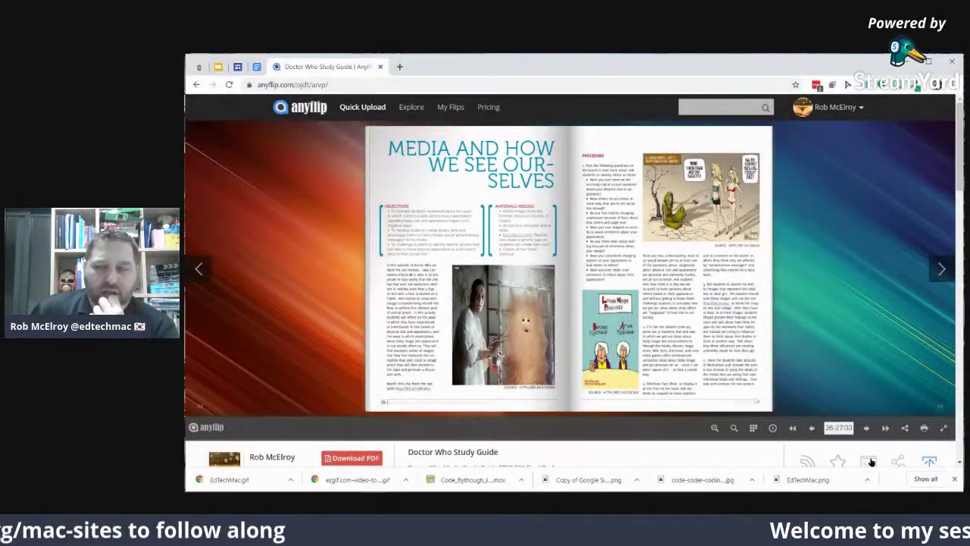
Open the flipbook's embed options, set the iframe size to 700 x 425 and copy the HTTPS embed code
{"action": "left_click", "coordinate": [869, 462]}
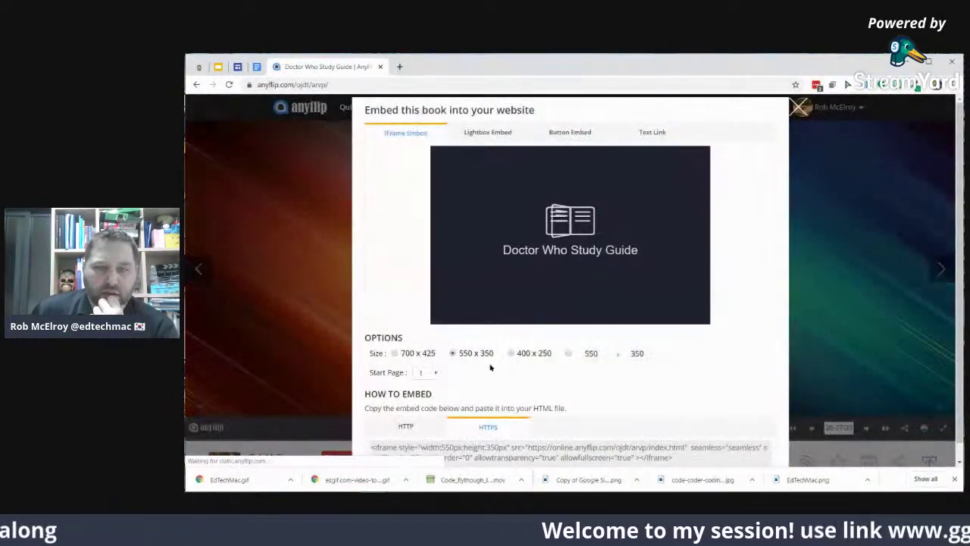
{"action": "scroll", "coordinate": [652, 352], "scroll_direction": "down", "scroll_amount": 1}
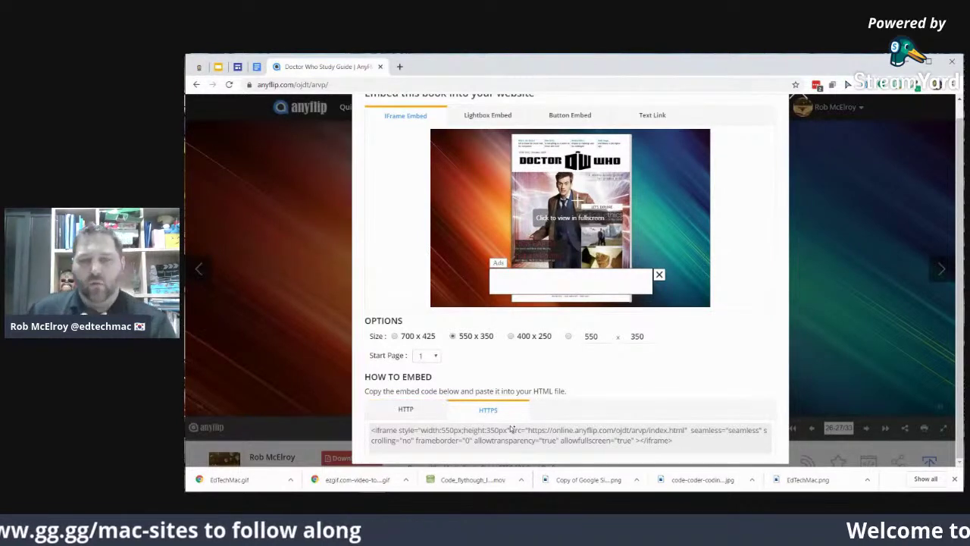
{"action": "left_click", "coordinate": [394, 336]}
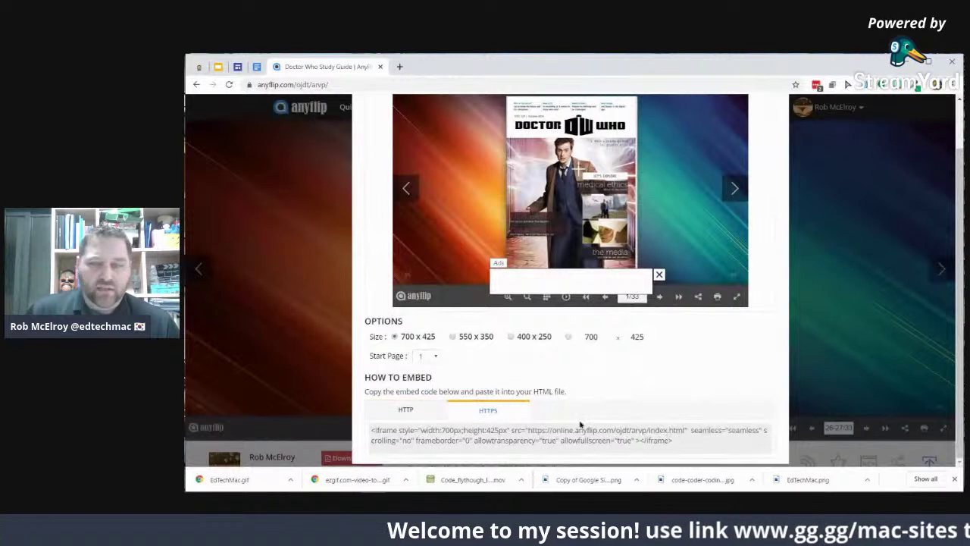
{"action": "left_click", "coordinate": [688, 443]}
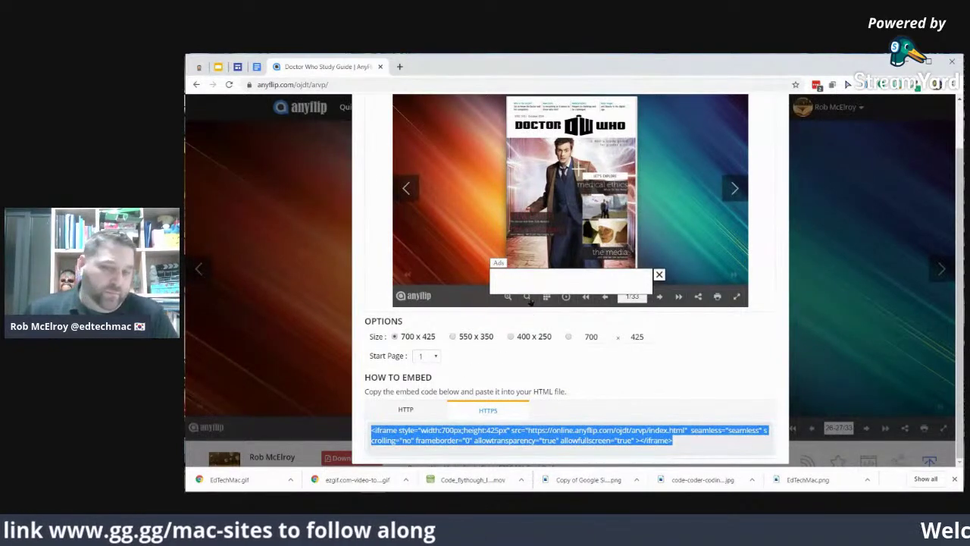
Insert the copied AnyFlip iframe as an embed code on the Coding club website page, below the Anyflip title
{"action": "left_click", "coordinate": [237, 66]}
{"action": "left_click", "coordinate": [402, 320]}
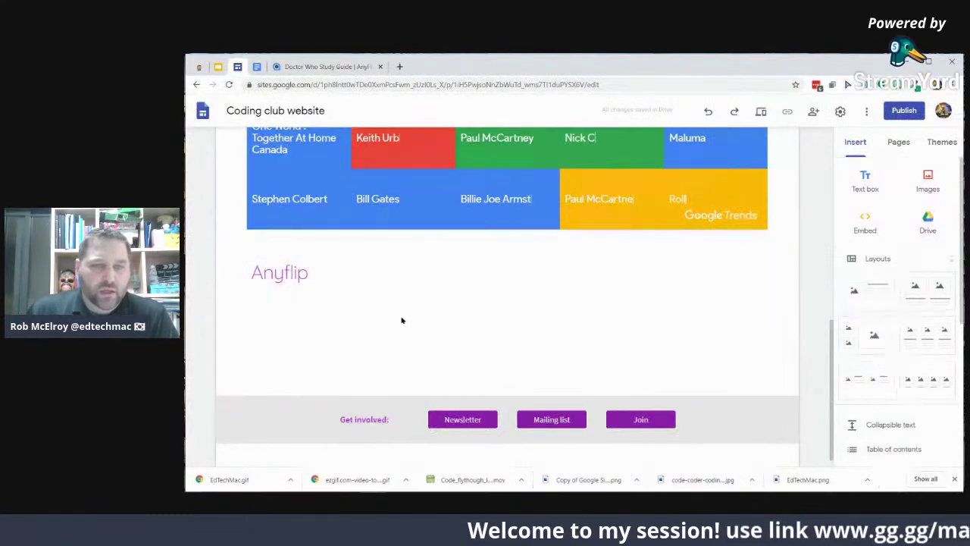
{"action": "left_click", "coordinate": [865, 221]}
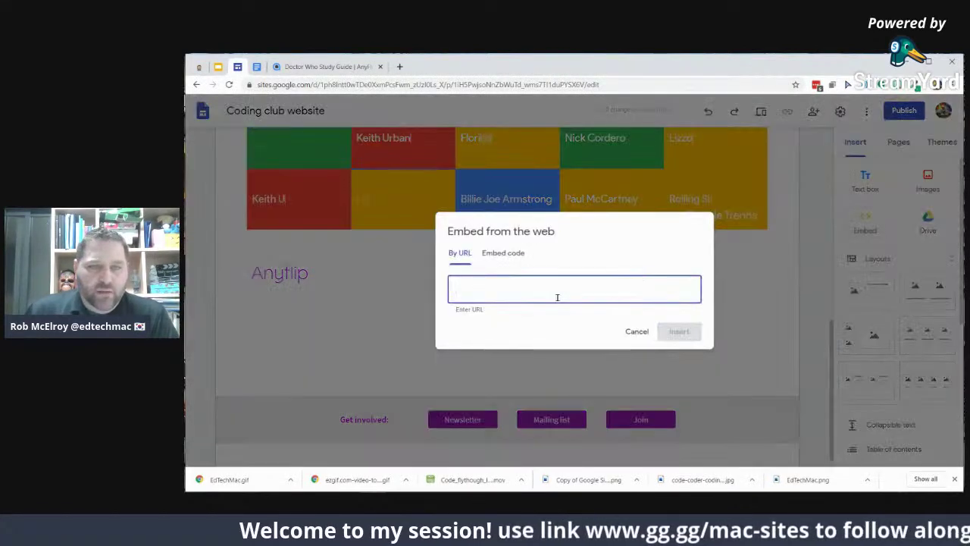
{"action": "left_click", "coordinate": [504, 255]}
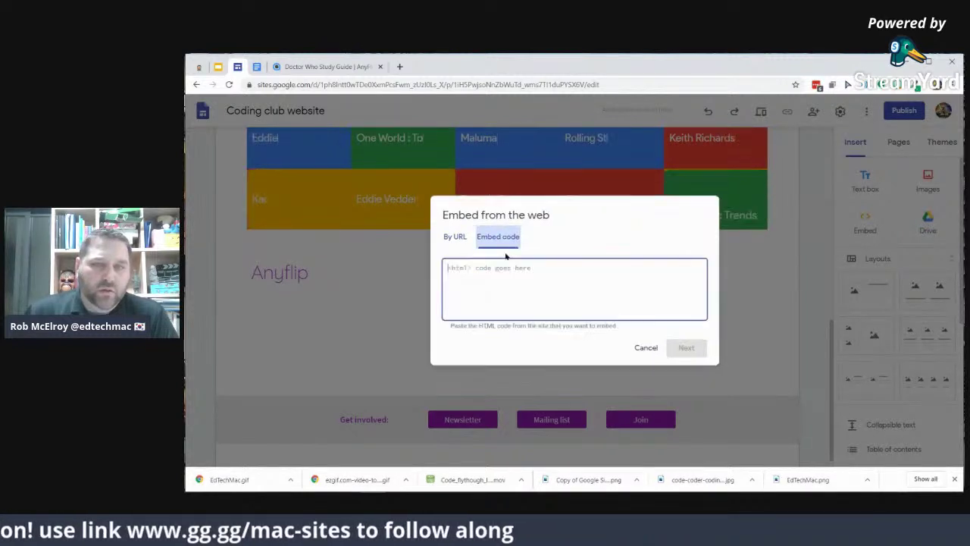
{"action": "key", "text": "ctrl+v"}
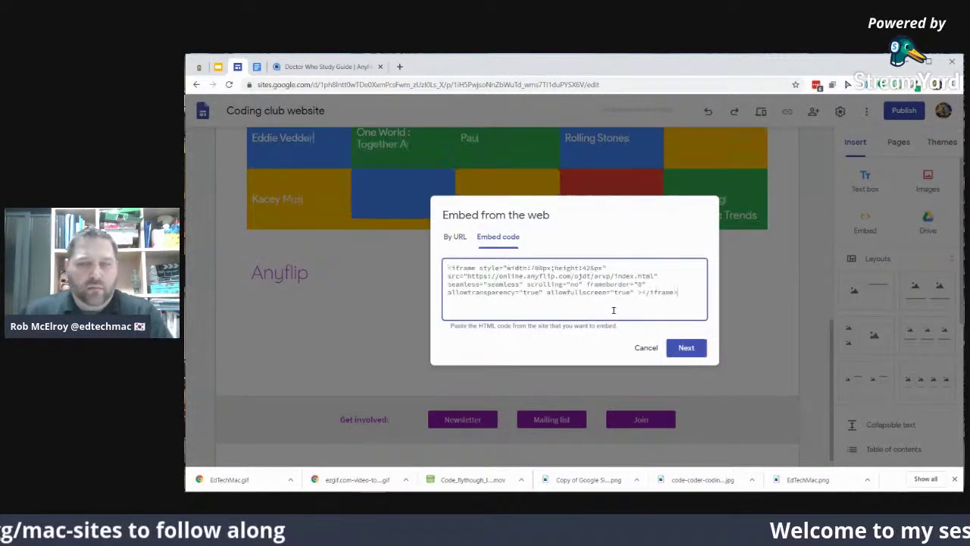
{"action": "left_click", "coordinate": [684, 347]}
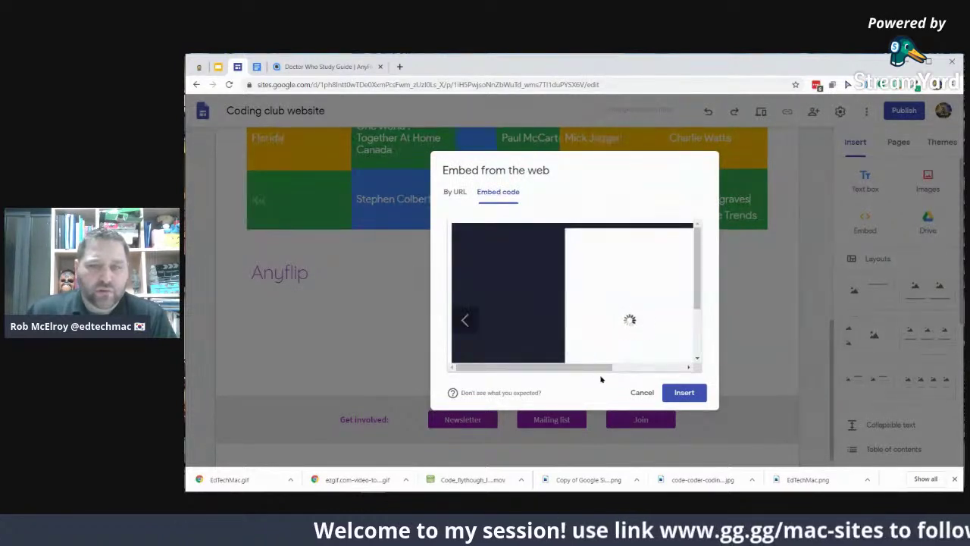
{"action": "left_click", "coordinate": [683, 393]}
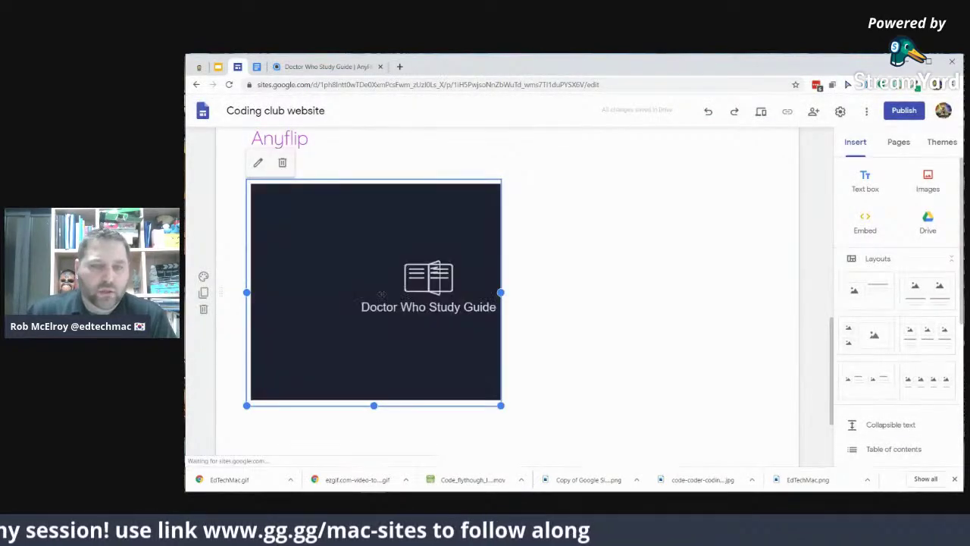
Widen the Doctor Who Study Guide embed to show the flipbook's width and center it beneath the Anyflip title
{"action": "left_click_drag", "start_coordinate": [502, 291], "coordinate": [614, 287]}
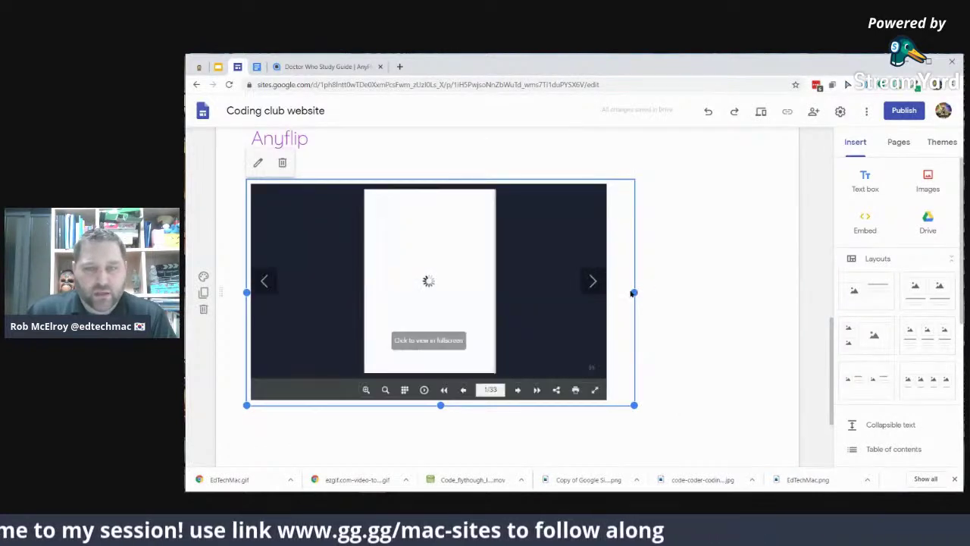
{"action": "left_click_drag", "start_coordinate": [633, 291], "coordinate": [610, 296]}
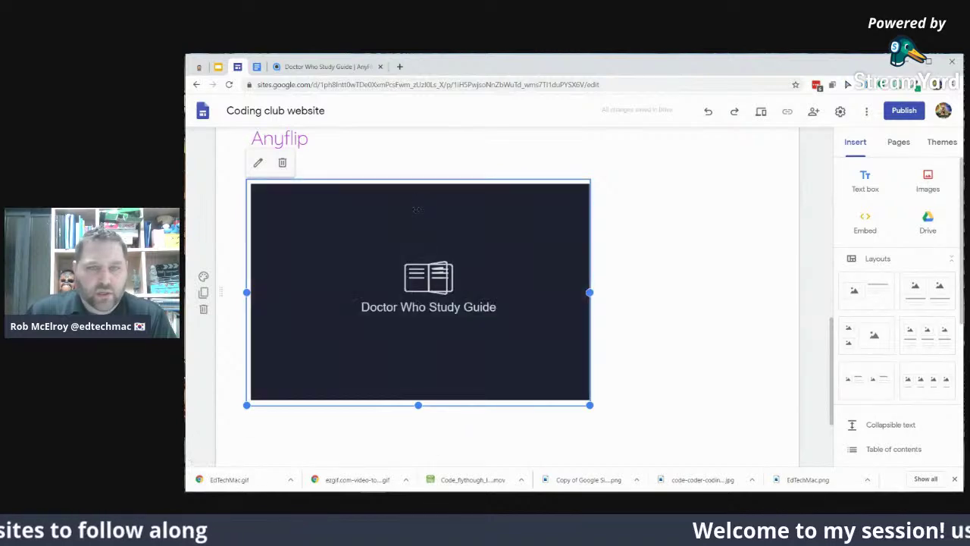
{"action": "left_click_drag", "start_coordinate": [330, 221], "coordinate": [546, 229]}
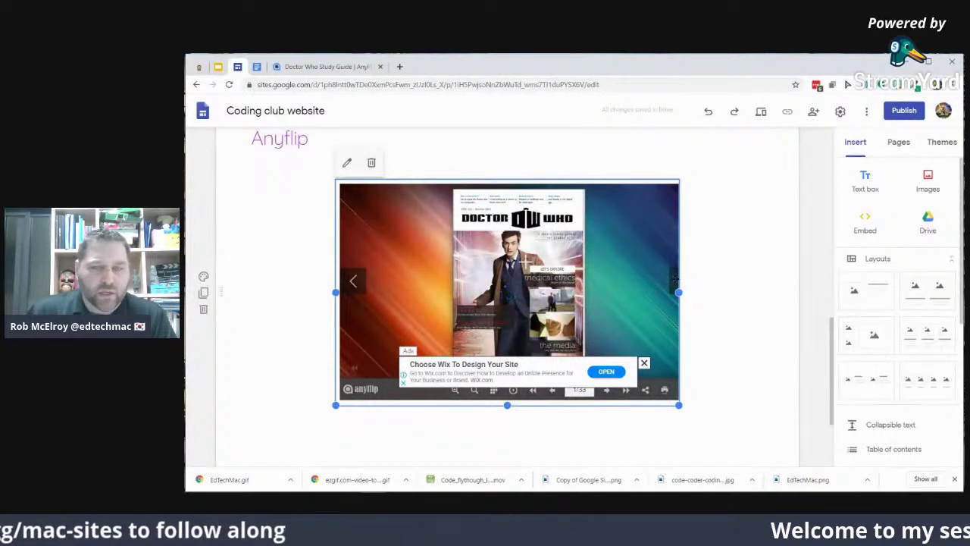
Preview the flipbook's pages and thumbnails in the AnyFlip embed window, close its ad and return to the Coding club website
{"action": "left_click", "coordinate": [304, 67]}
{"action": "left_click", "coordinate": [733, 188]}
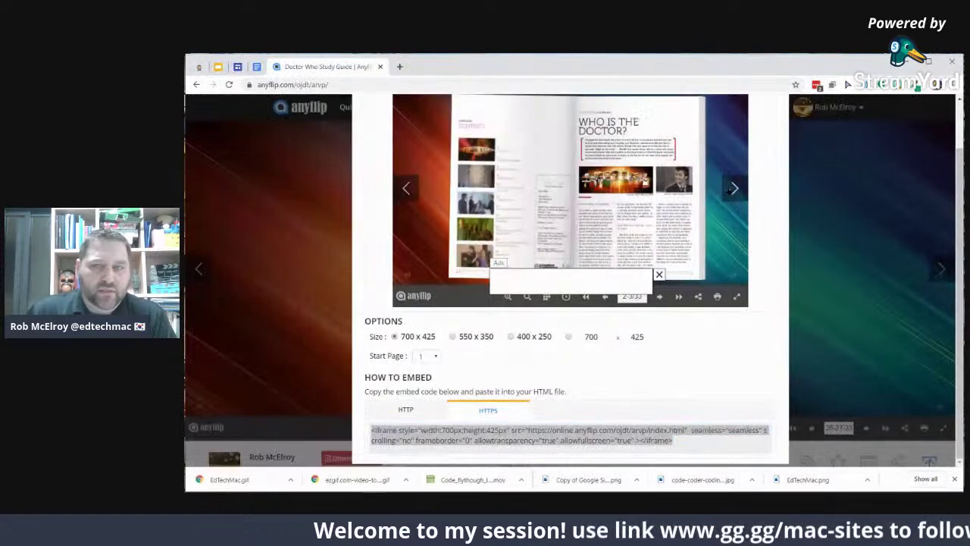
{"action": "left_click", "coordinate": [734, 188]}
{"action": "left_click", "coordinate": [734, 188]}
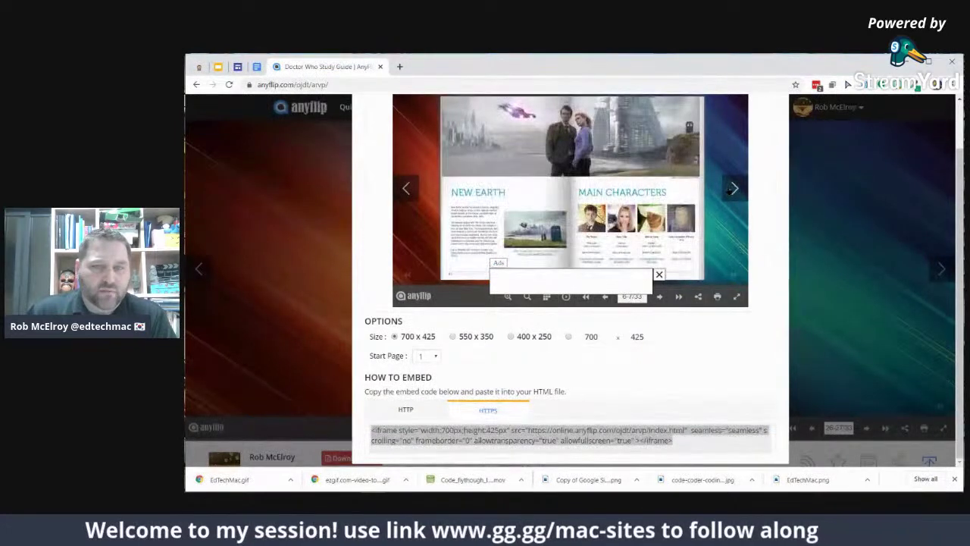
{"action": "left_click", "coordinate": [547, 298]}
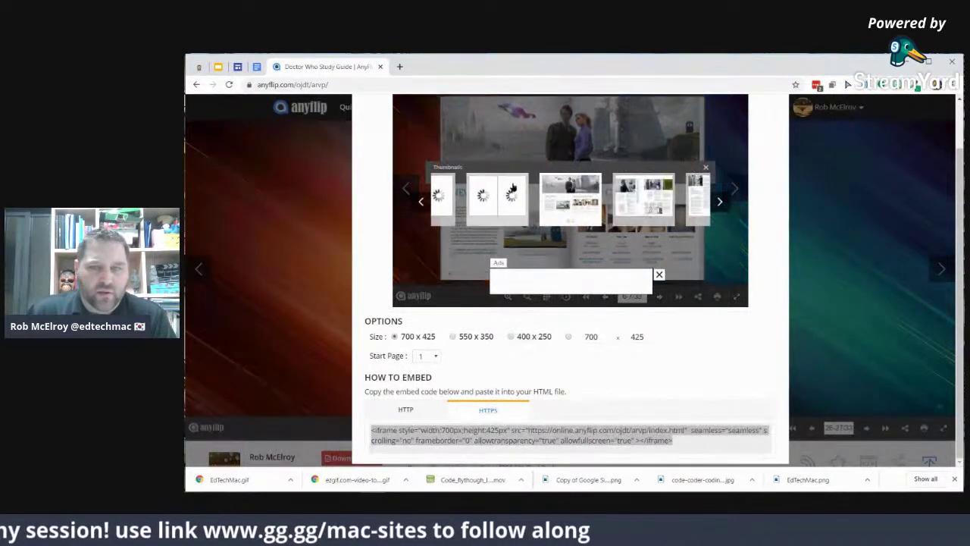
{"action": "left_click", "coordinate": [659, 274]}
{"action": "left_click", "coordinate": [243, 66]}
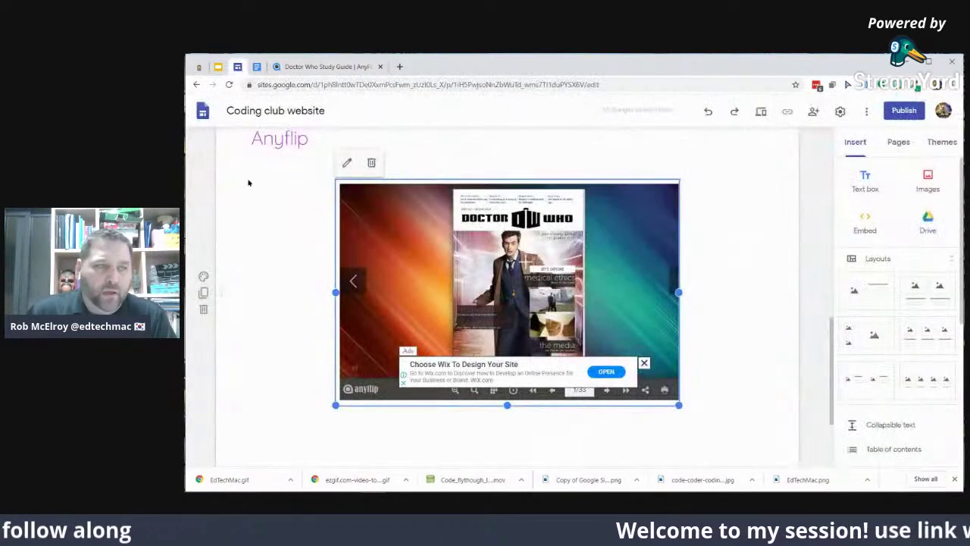
Switch to the New Google Sites presentation and look through its insert slides to Other Sites With Great Elements to Embed
{"action": "left_click", "coordinate": [218, 67]}
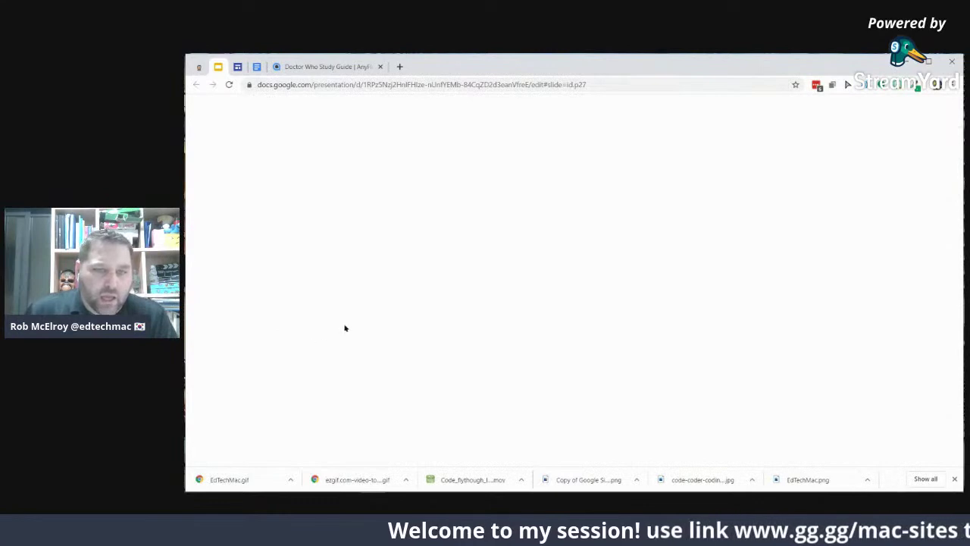
{"action": "scroll", "coordinate": [232, 369], "scroll_direction": "down", "scroll_amount": 4}
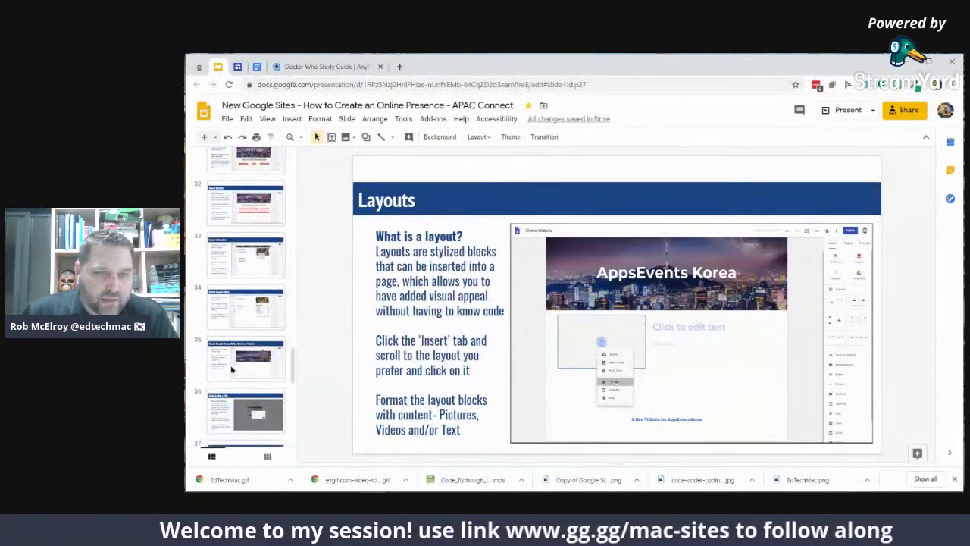
{"action": "left_click", "coordinate": [244, 265]}
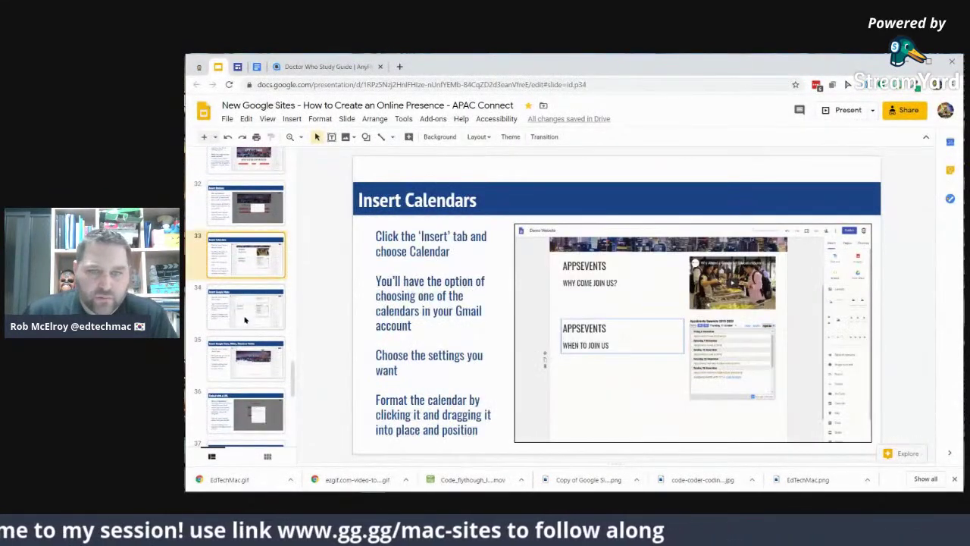
{"action": "left_click", "coordinate": [245, 357]}
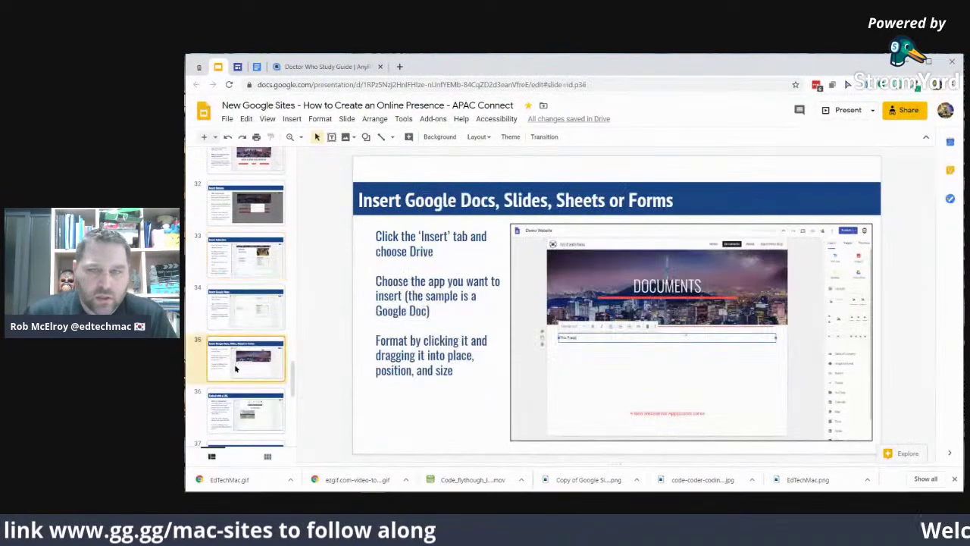
{"action": "scroll", "coordinate": [236, 367], "scroll_direction": "down", "scroll_amount": 3}
{"action": "left_click", "coordinate": [246, 322]}
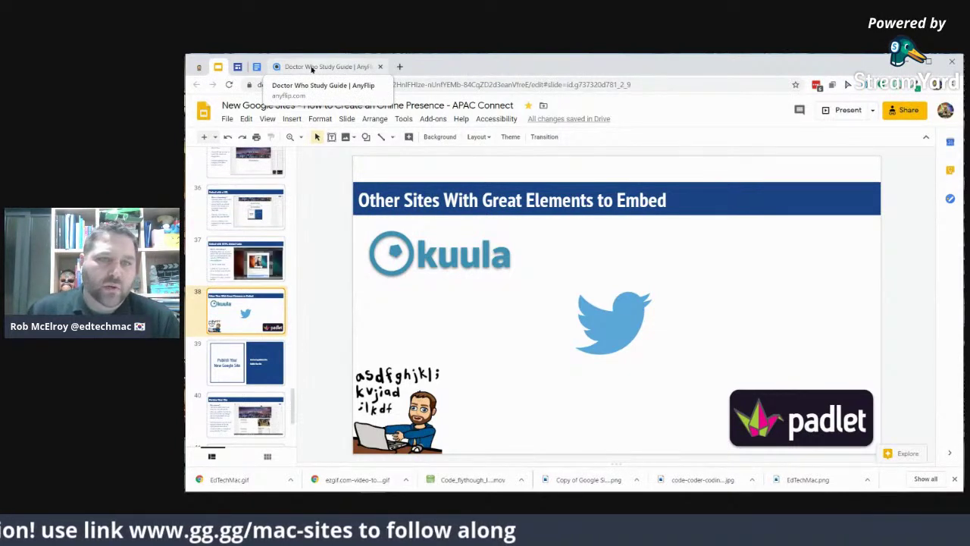
Open the link attached to the Kuula logo on the Other Sites With Great Elements to Embed slide
{"action": "left_click", "coordinate": [312, 67]}
{"action": "left_click", "coordinate": [218, 67]}
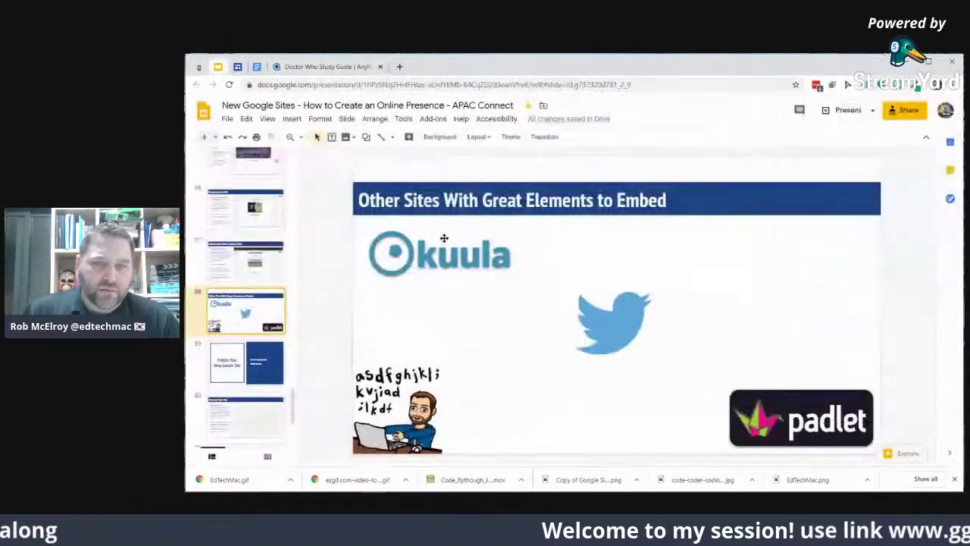
{"action": "left_click", "coordinate": [445, 254]}
{"action": "left_click", "coordinate": [445, 297]}
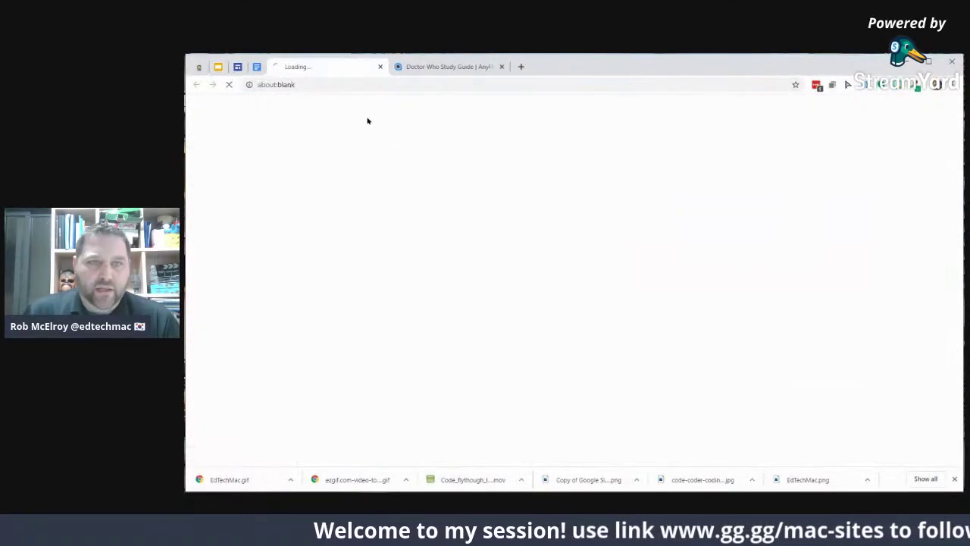
Place the Kuula browser tab after the AnyFlip one, close the AnyFlip tab and open the Kuula feed
{"action": "left_click_drag", "start_coordinate": [356, 67], "coordinate": [479, 66]}
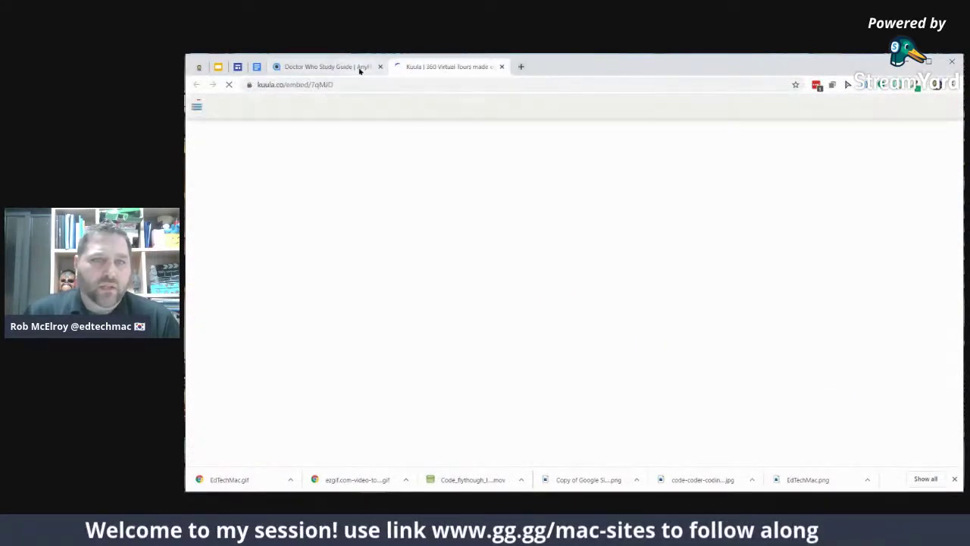
{"action": "left_click", "coordinate": [380, 67]}
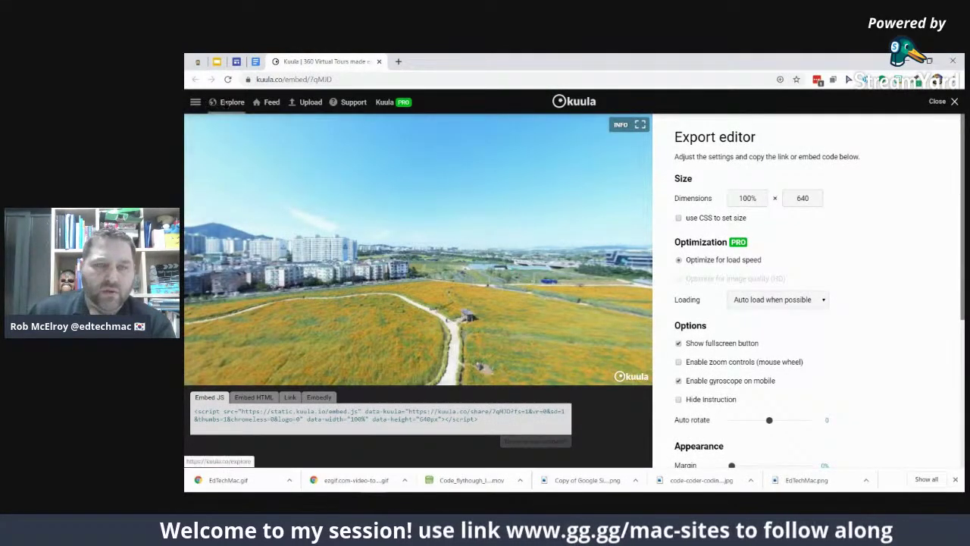
{"action": "left_click", "coordinate": [270, 106]}
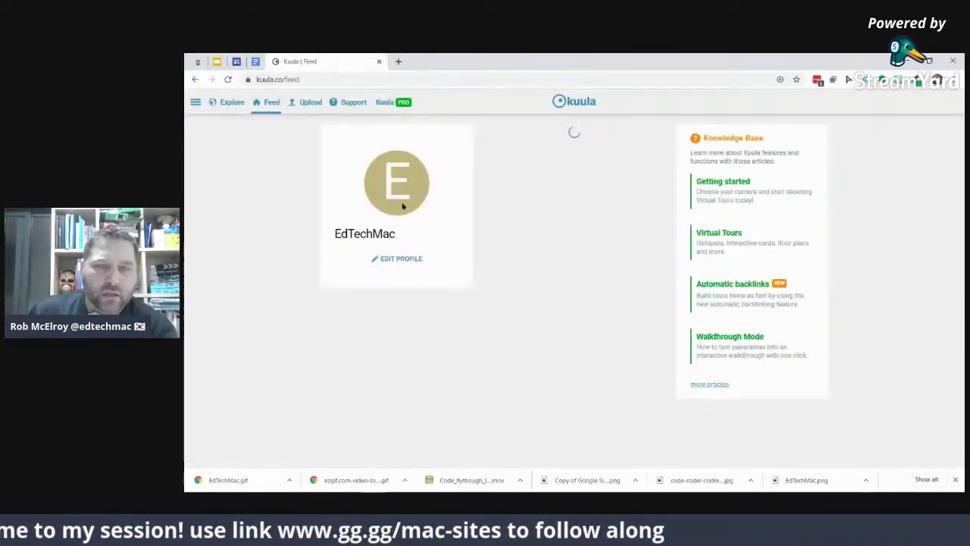
Browse the Kuula feed and open the Younghoon School Complex 360° post, with the downloads bar closed
{"action": "scroll", "coordinate": [589, 239], "scroll_direction": "down", "scroll_amount": 5}
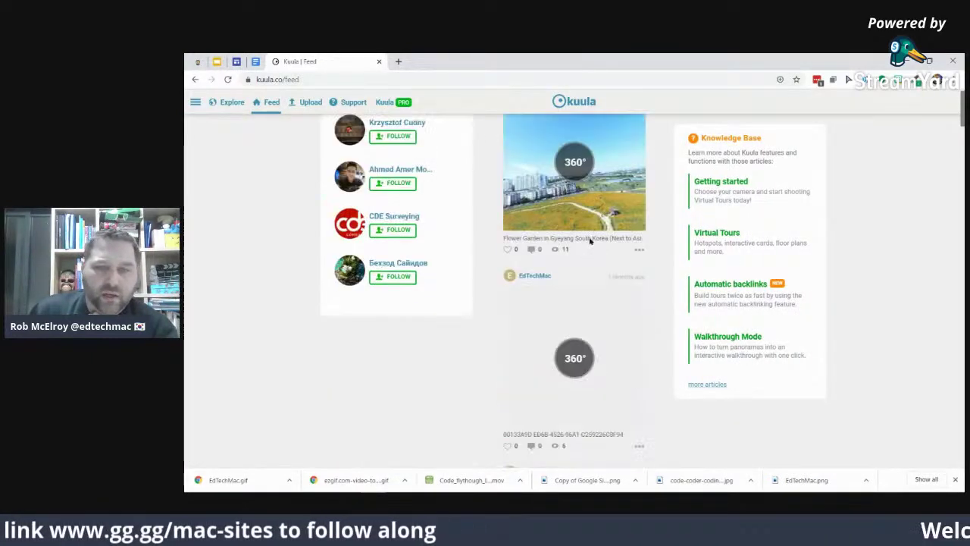
{"action": "scroll", "coordinate": [589, 239], "scroll_direction": "down", "scroll_amount": 10}
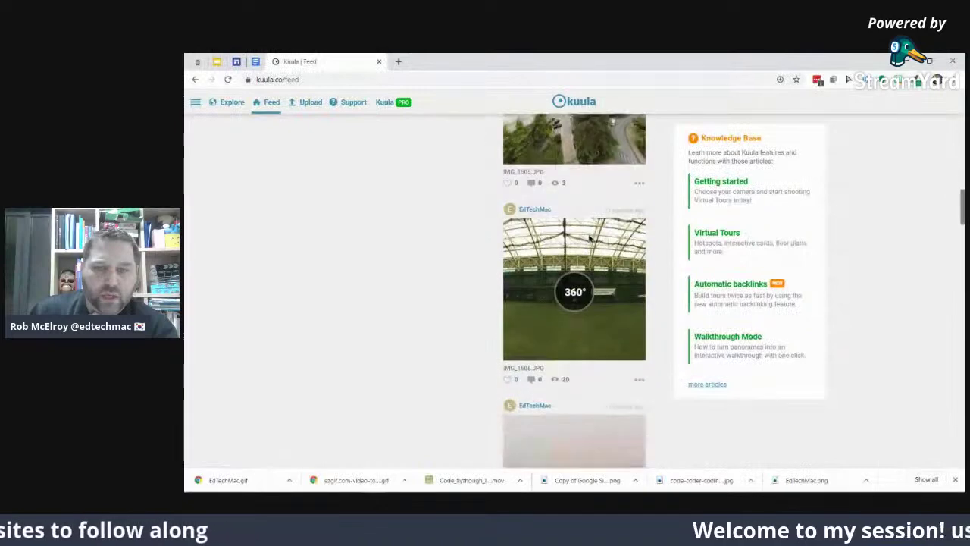
{"action": "scroll", "coordinate": [590, 239], "scroll_direction": "down", "scroll_amount": 8}
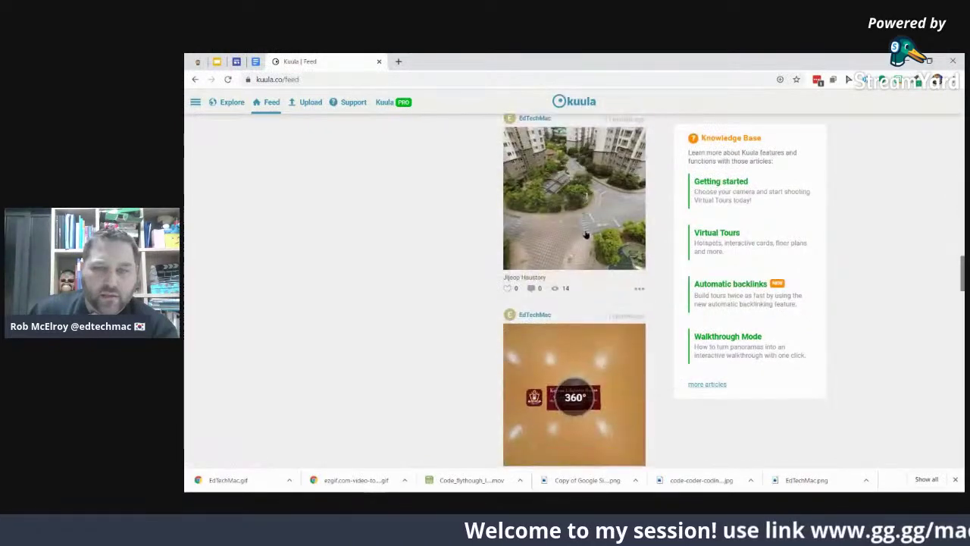
{"action": "scroll", "coordinate": [298, 327], "scroll_direction": "down", "scroll_amount": 2}
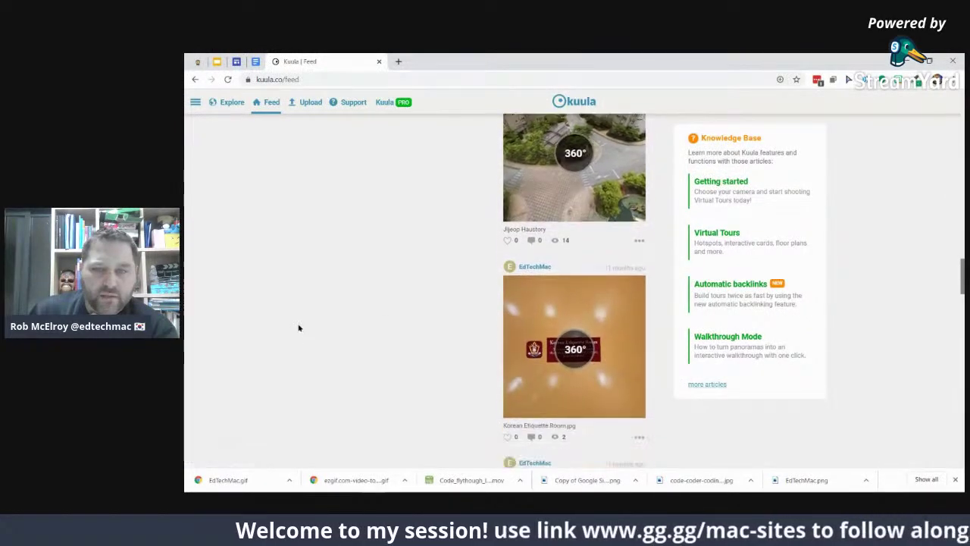
{"action": "scroll", "coordinate": [302, 317], "scroll_direction": "down", "scroll_amount": 3}
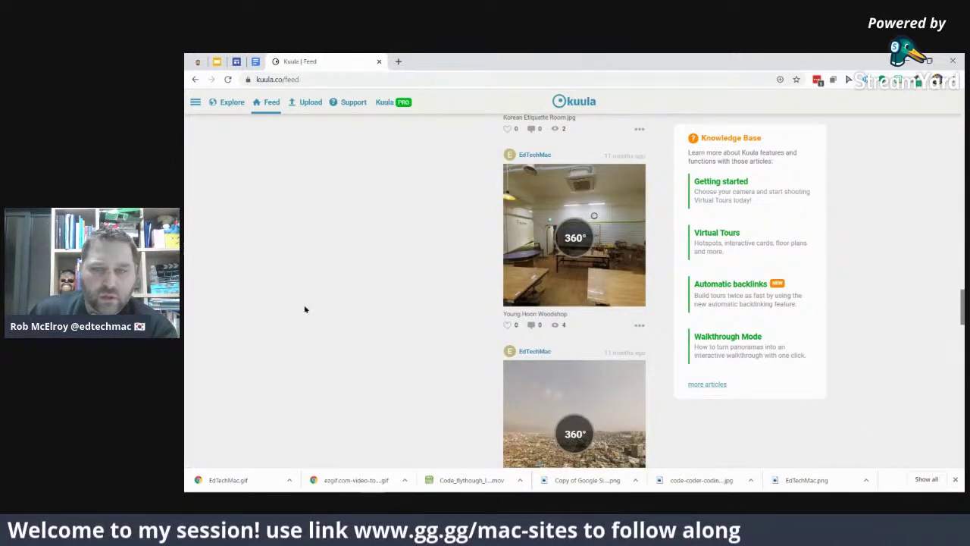
{"action": "scroll", "coordinate": [305, 310], "scroll_direction": "down", "scroll_amount": 3}
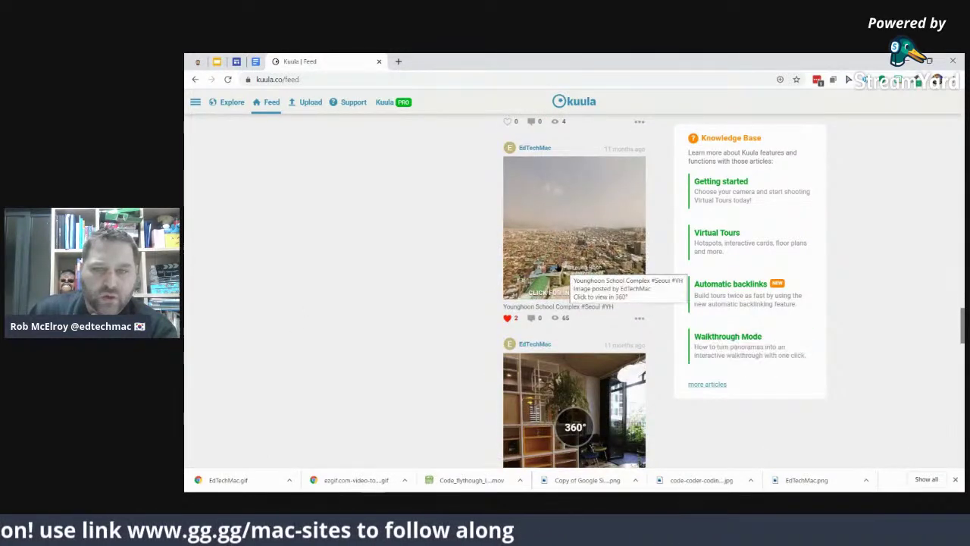
{"action": "left_click", "coordinate": [558, 269]}
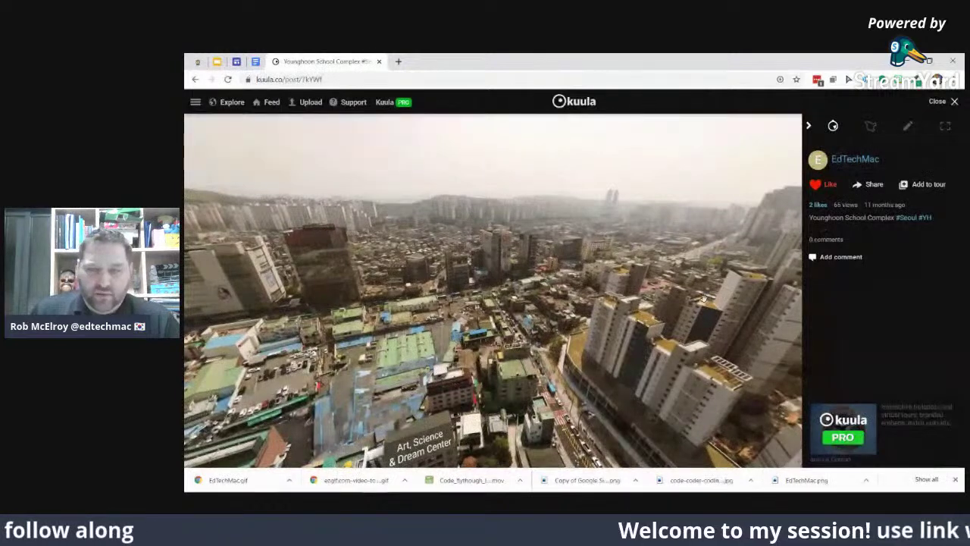
{"action": "left_click", "coordinate": [957, 479]}
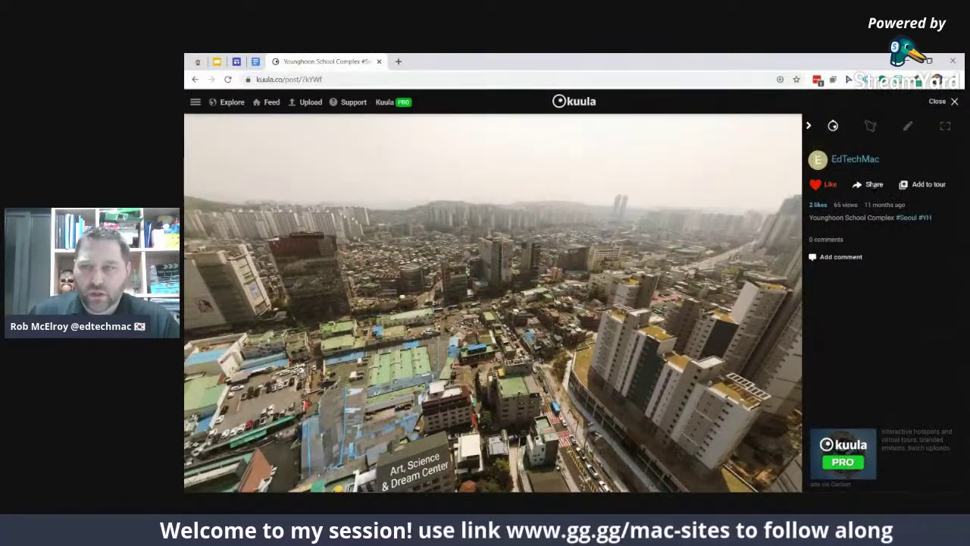
Open the sharing export editor for the Younghoon School Complex post and copy its Embed HTML code
{"action": "left_click", "coordinate": [872, 186]}
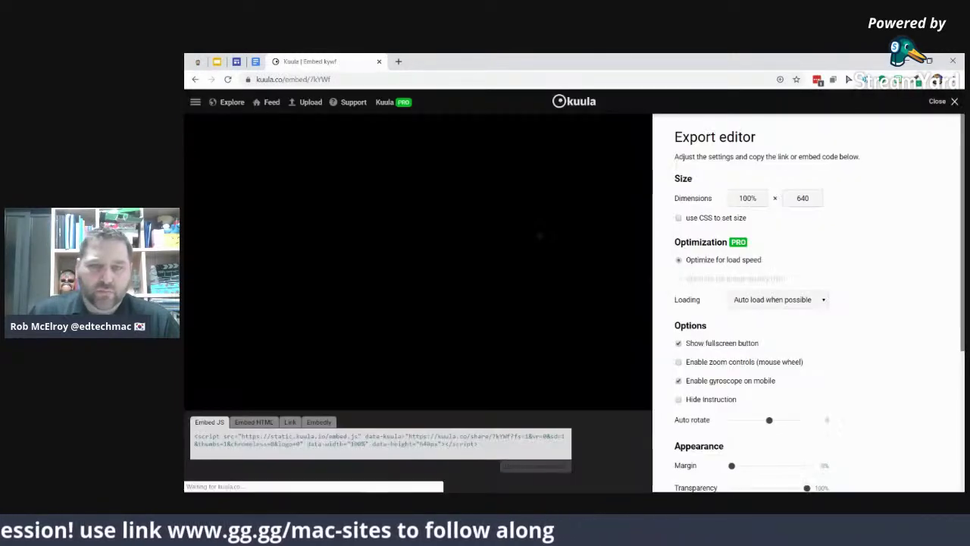
{"action": "left_click", "coordinate": [538, 235]}
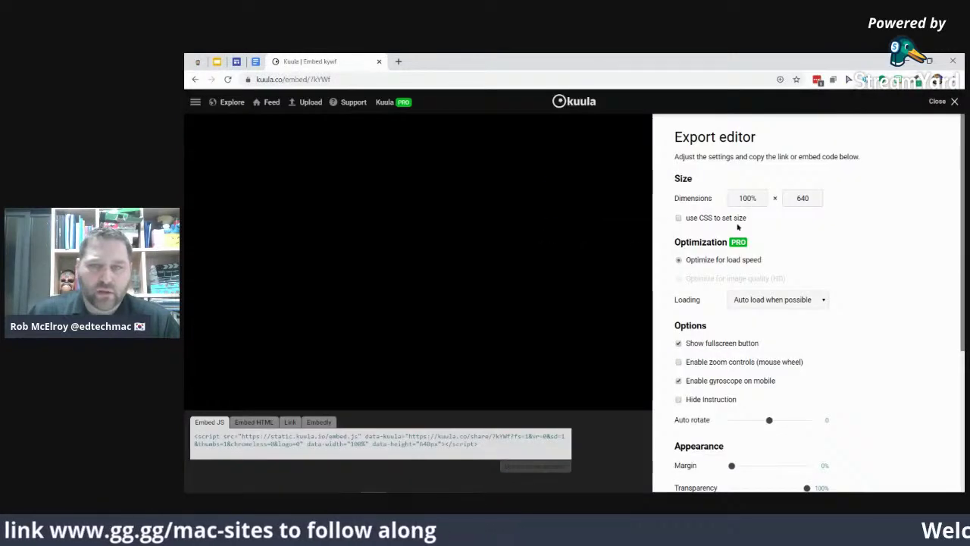
{"action": "left_click", "coordinate": [255, 427]}
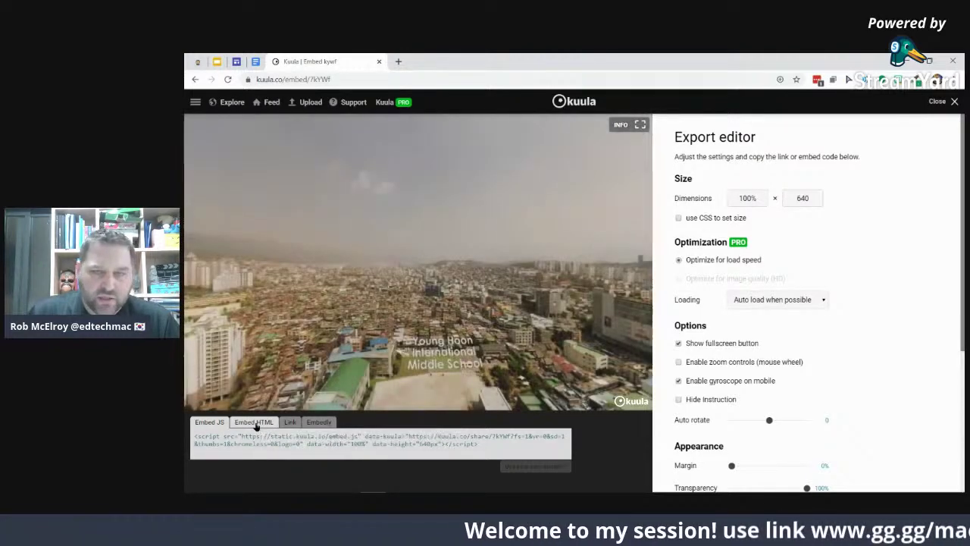
{"action": "left_click", "coordinate": [320, 444]}
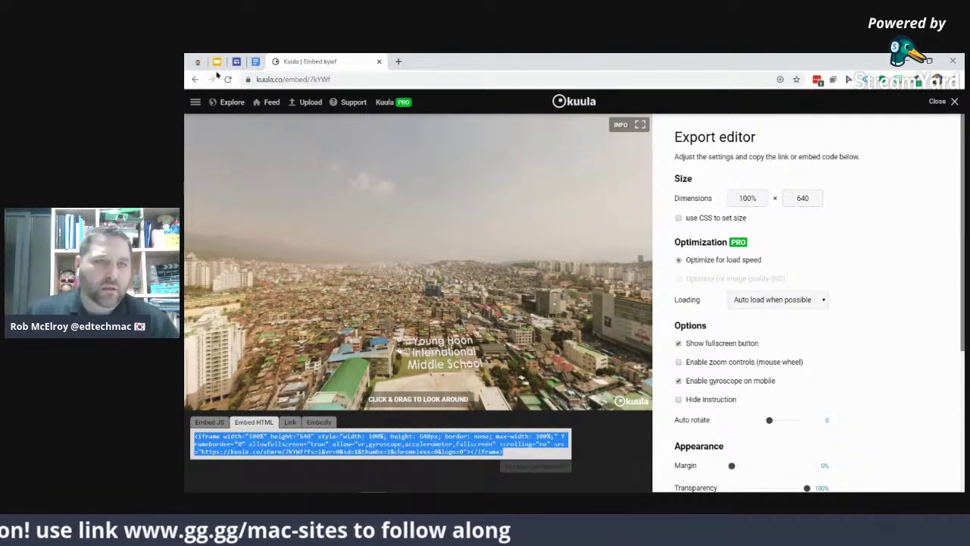
In the Coding club website, add a text box reading "360 of Younghoon" below the Anyflip embed and style it as Title
{"action": "left_click", "coordinate": [236, 61]}
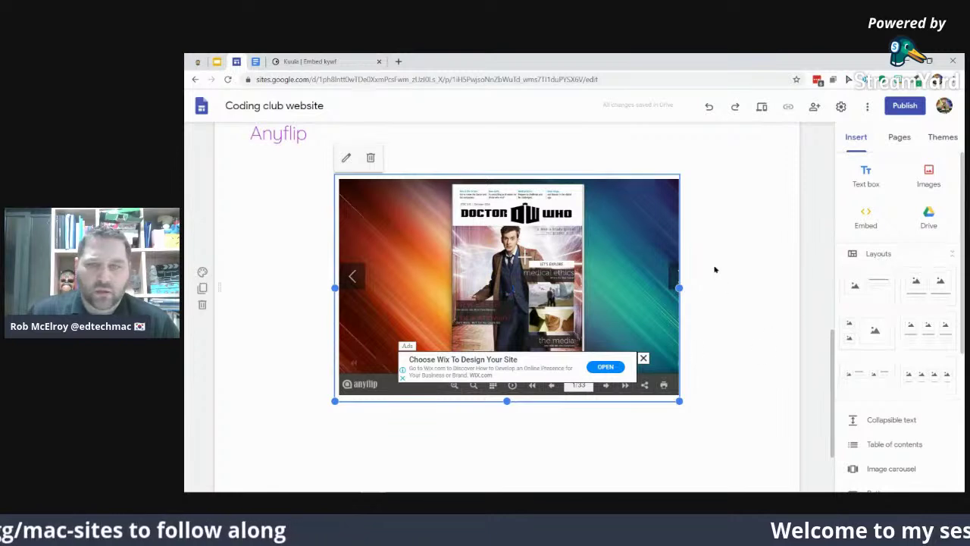
{"action": "scroll", "coordinate": [715, 269], "scroll_direction": "down", "scroll_amount": 2}
{"action": "left_click", "coordinate": [865, 174]}
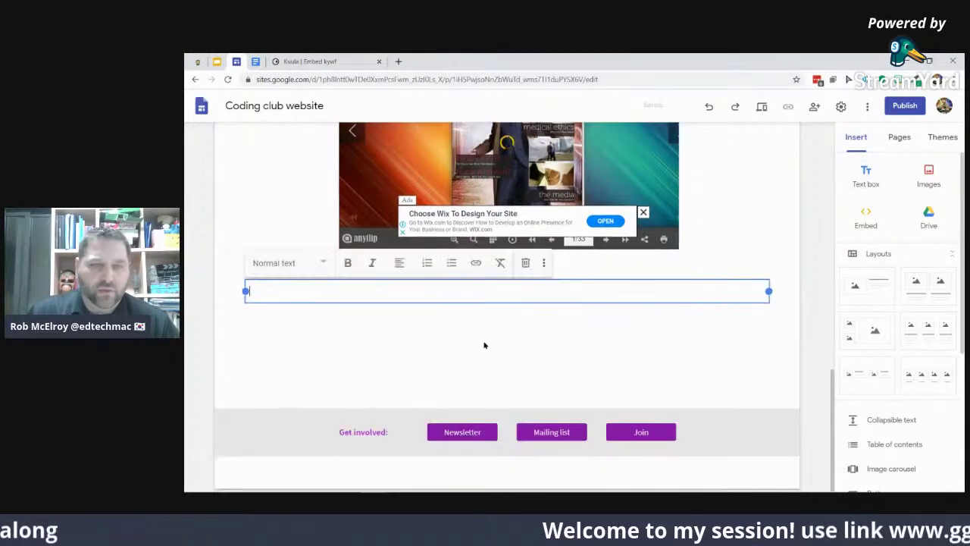
{"action": "type", "text": "3"}
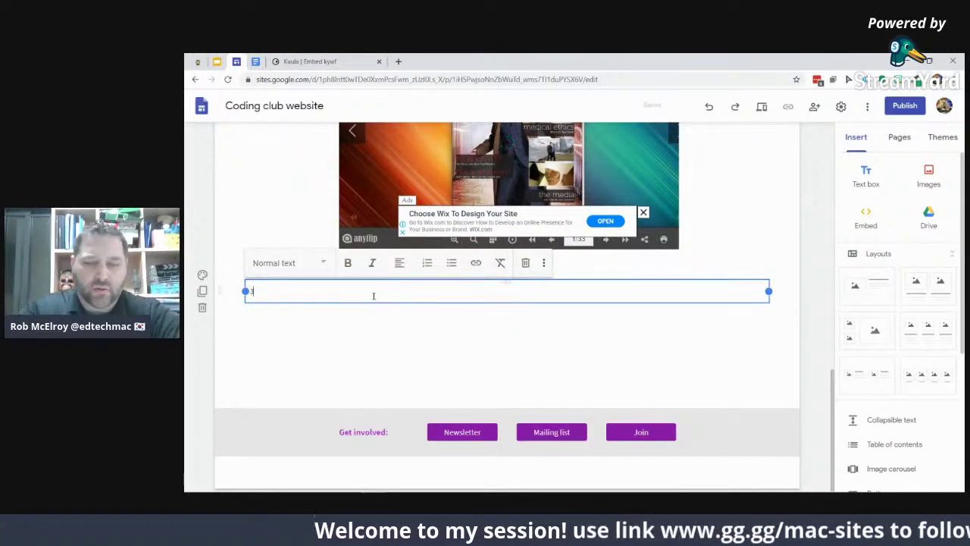
{"action": "type", "text": "60 of"}
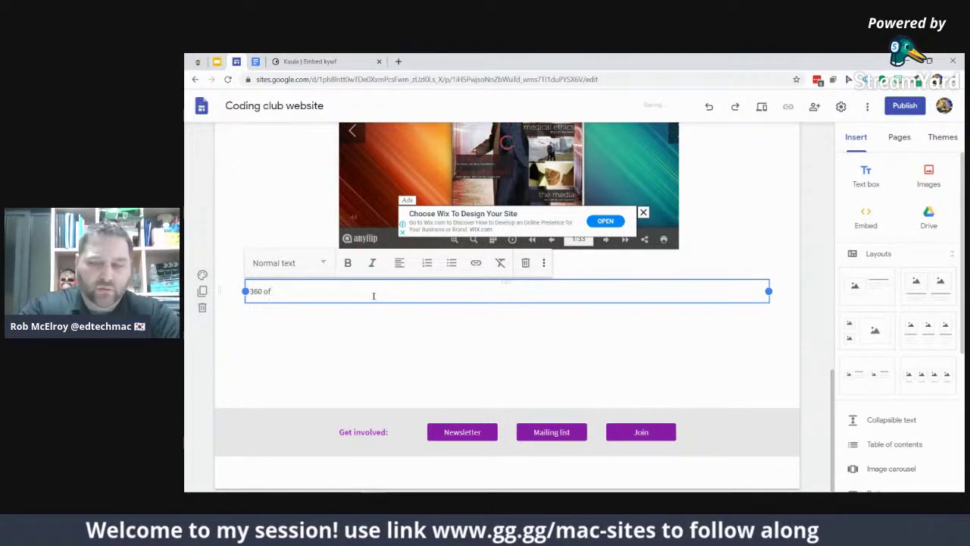
{"action": "type", "text": " Younghoon"}
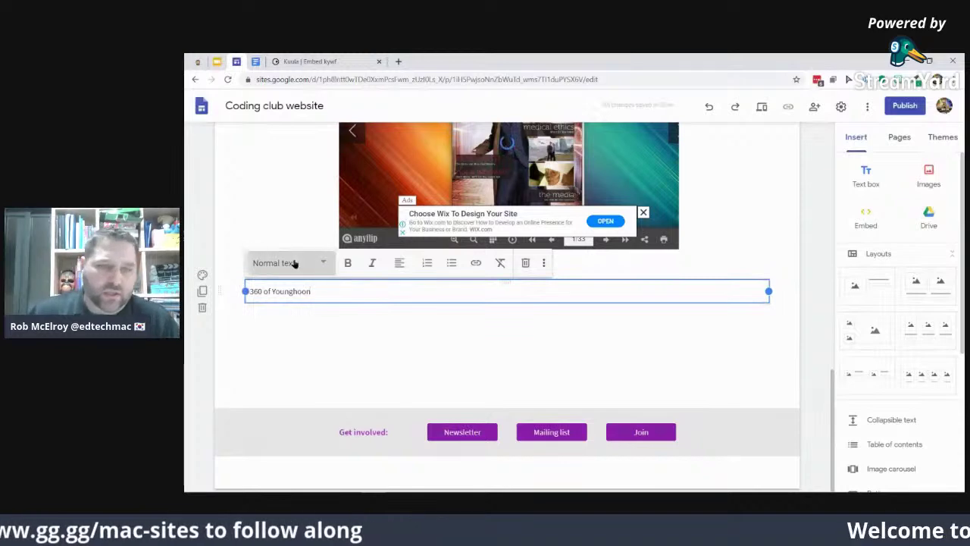
{"action": "left_click", "coordinate": [295, 263]}
{"action": "left_click", "coordinate": [265, 295]}
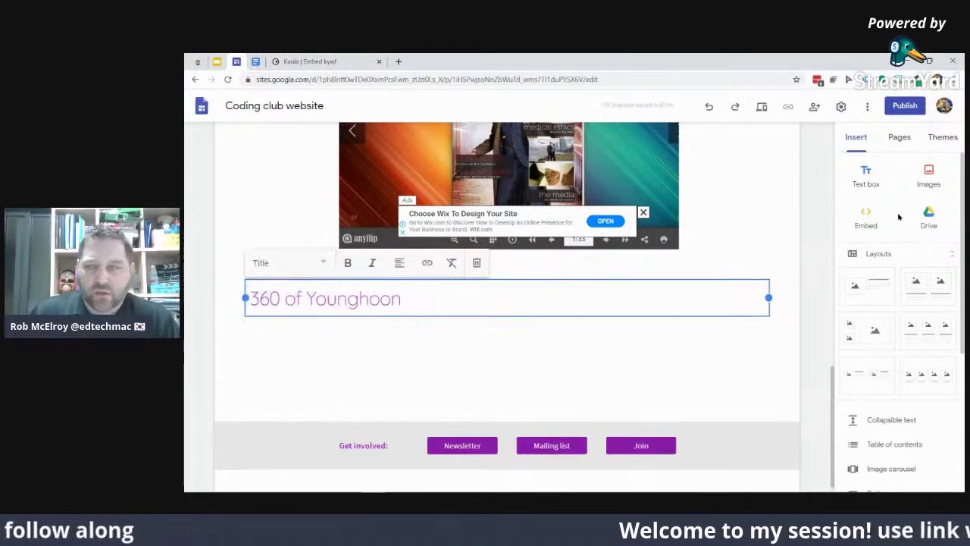
Embed the copied Kuula HTML code below the 360 of Younghoon title and enlarge the embed to the full content width
{"action": "left_click", "coordinate": [867, 218]}
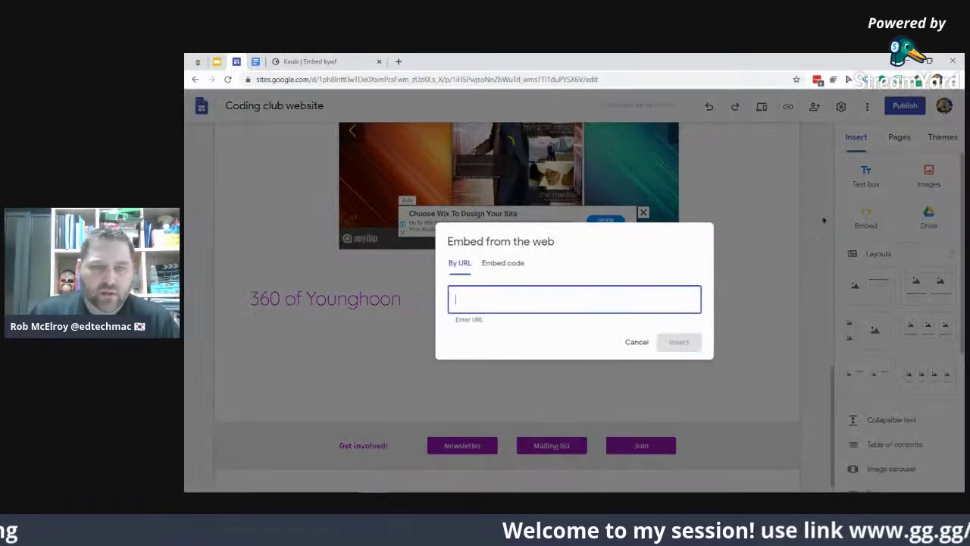
{"action": "left_click", "coordinate": [506, 262]}
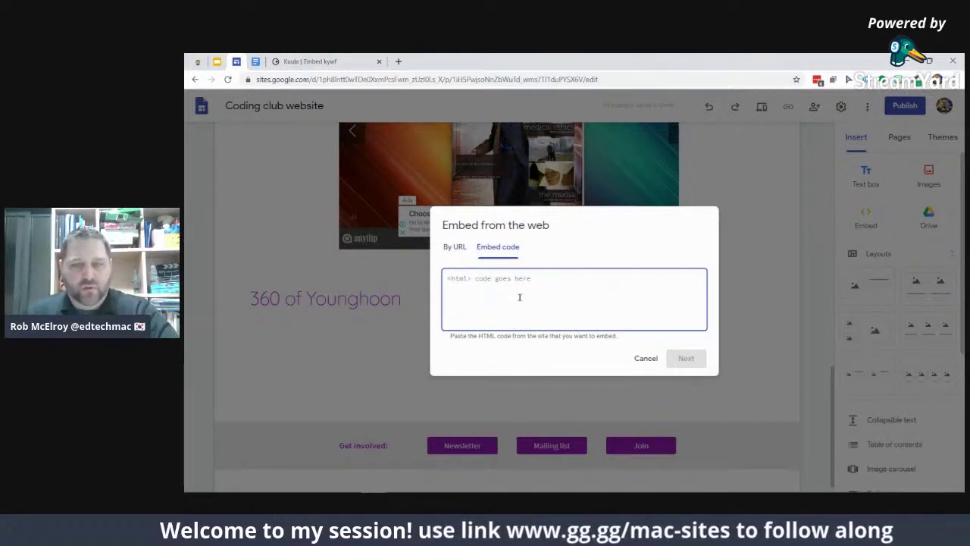
{"action": "key", "text": "ctrl+v"}
{"action": "left_click", "coordinate": [685, 358]}
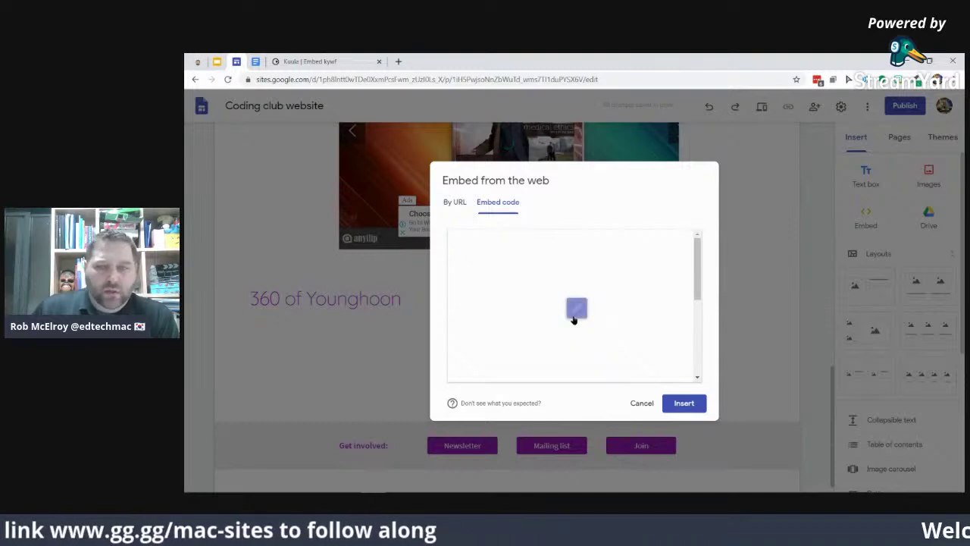
{"action": "left_click", "coordinate": [682, 403]}
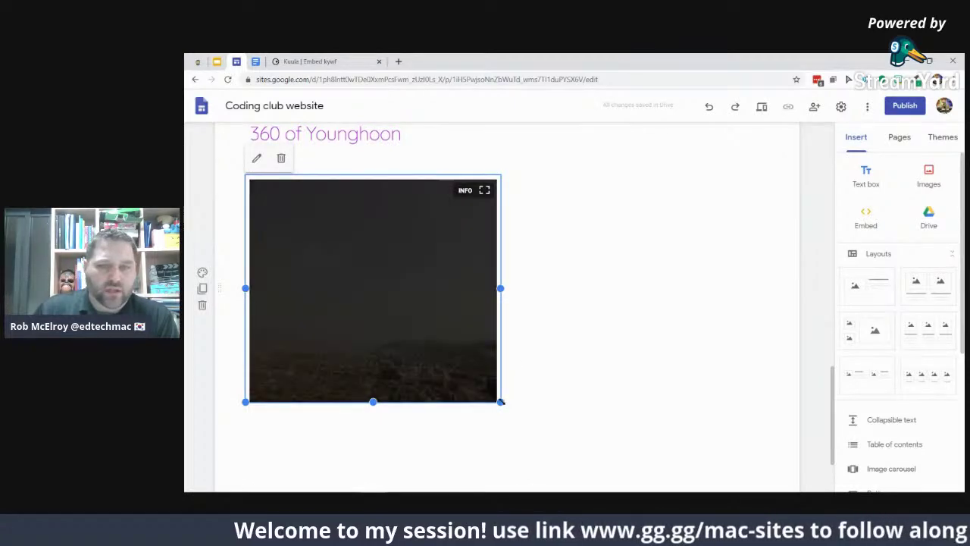
{"action": "left_click_drag", "start_coordinate": [625, 454], "coordinate": [851, 492]}
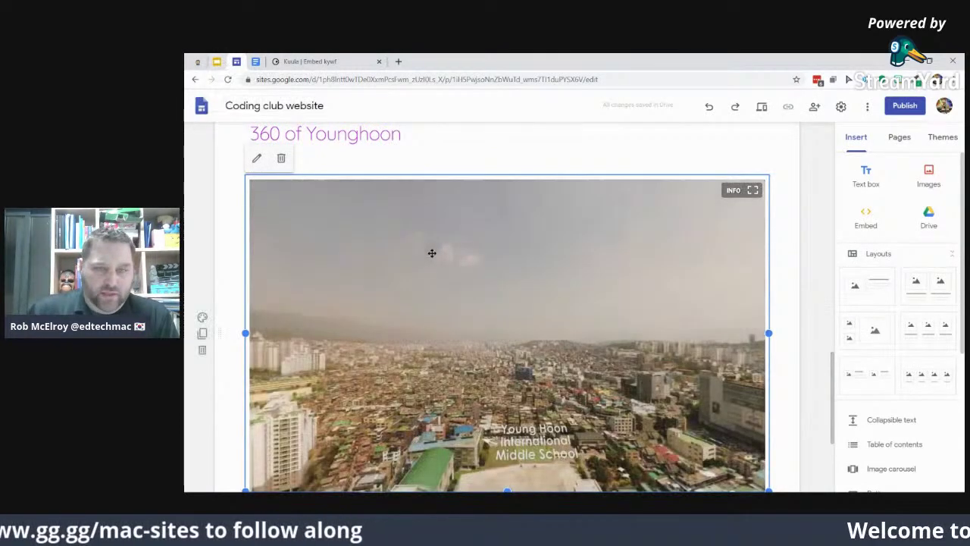
{"action": "scroll", "coordinate": [432, 253], "scroll_direction": "down", "scroll_amount": 3}
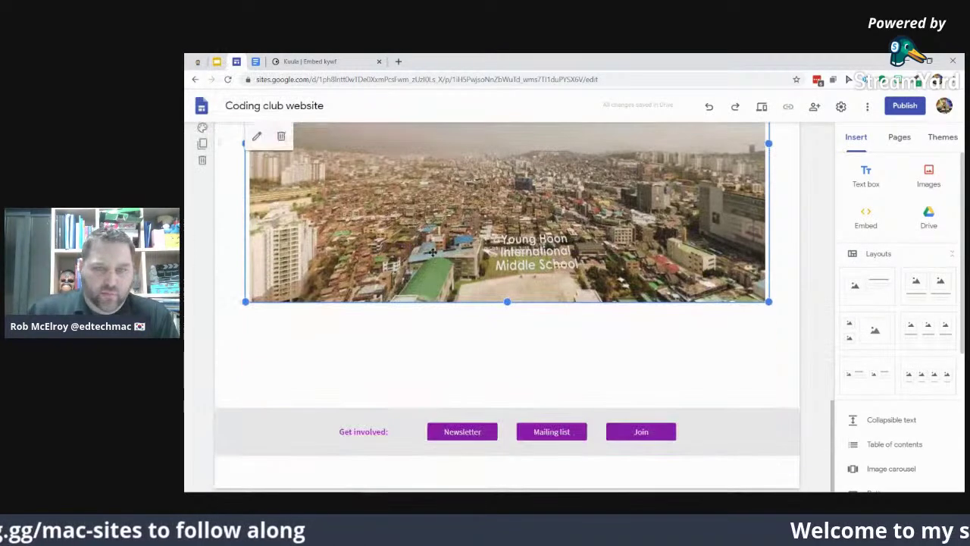
From the Other Sites With Great Elements to Embed slide, open the Twitter logo's link and show Twitter Publish's example entries
{"action": "left_click", "coordinate": [218, 62]}
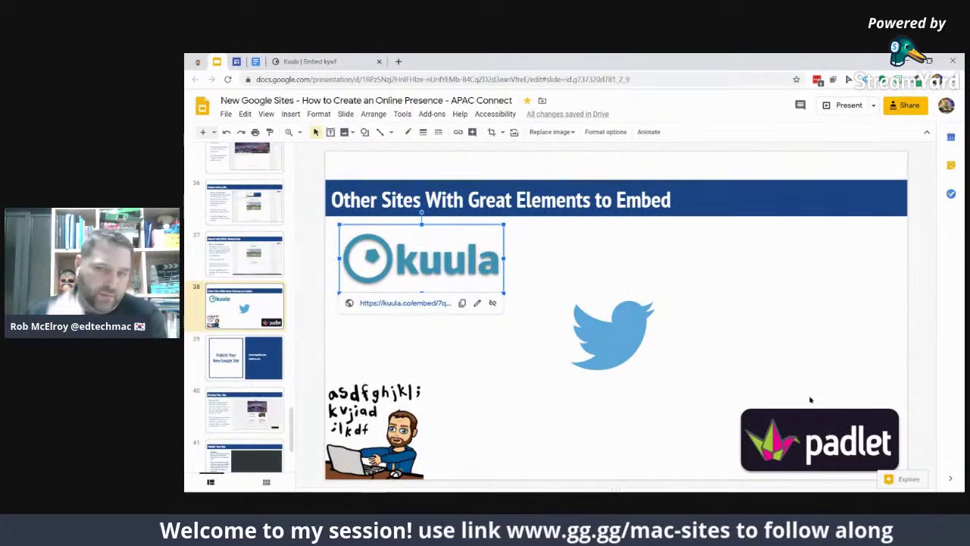
{"action": "left_click", "coordinate": [608, 349]}
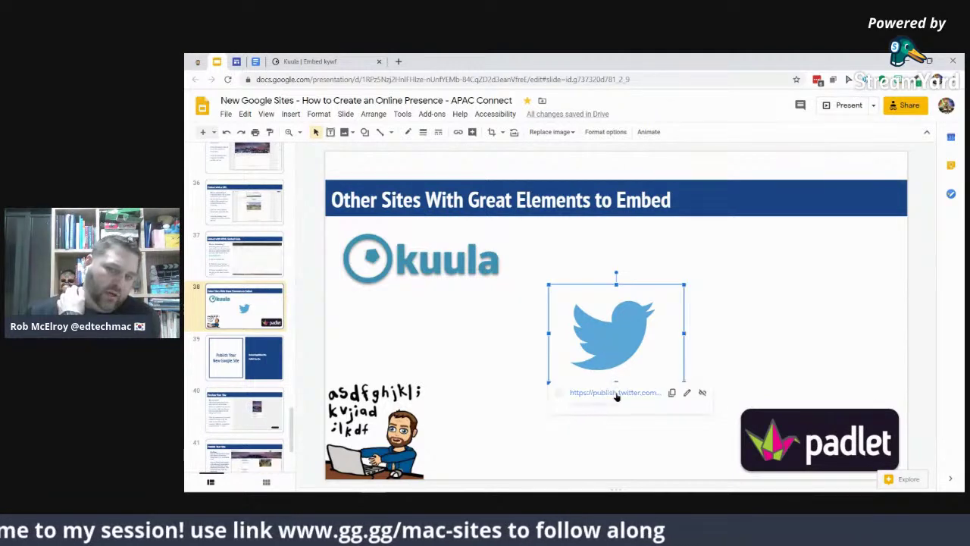
{"action": "left_click", "coordinate": [594, 392]}
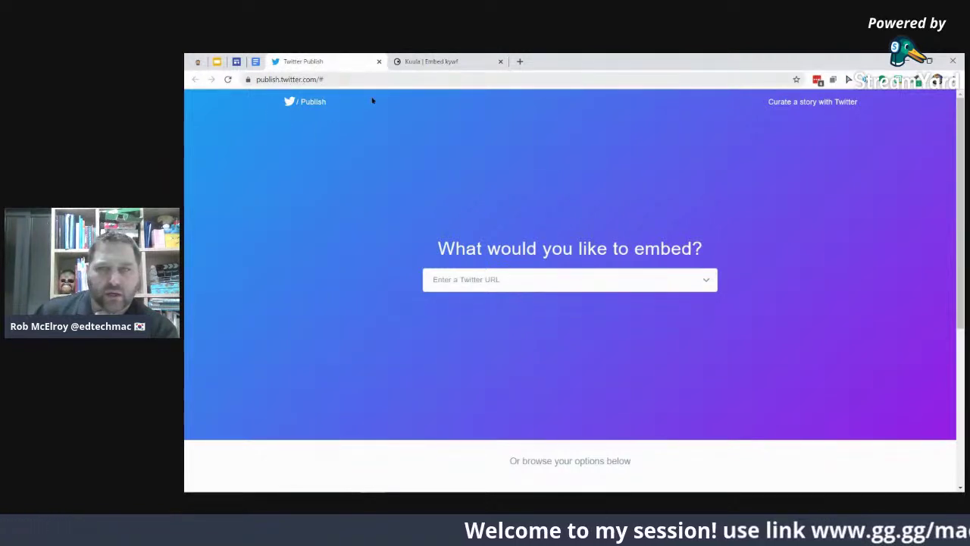
{"action": "left_click", "coordinate": [707, 283]}
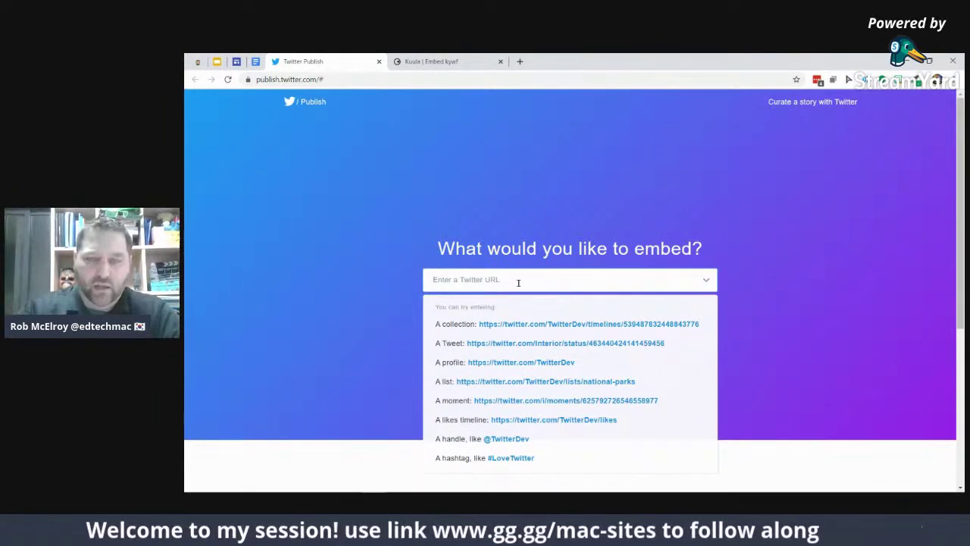
{"action": "type", "text": "#googleeu"}
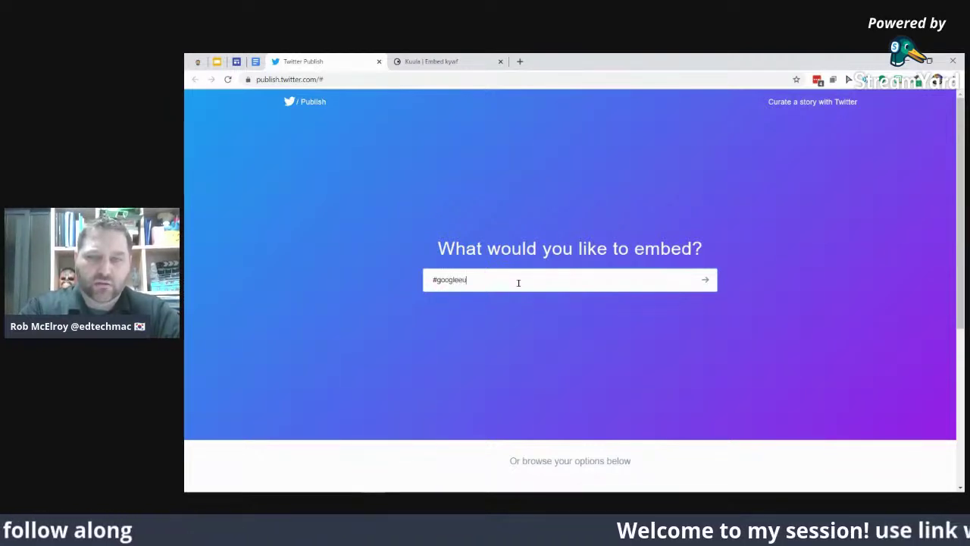
{"action": "key", "text": "BackSpace"}
{"action": "key", "text": "BackSpace"}
{"action": "key", "text": "BackSpace"}
{"action": "key", "text": "BackSpace"}
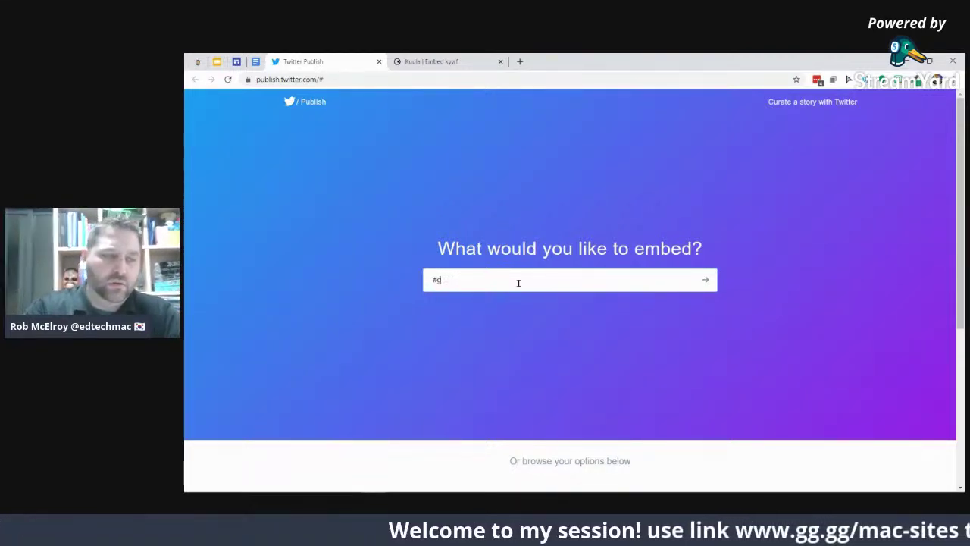
Generate the Twitter Publish embed for GEG and copy its code
{"action": "type", "text": "GEG"}
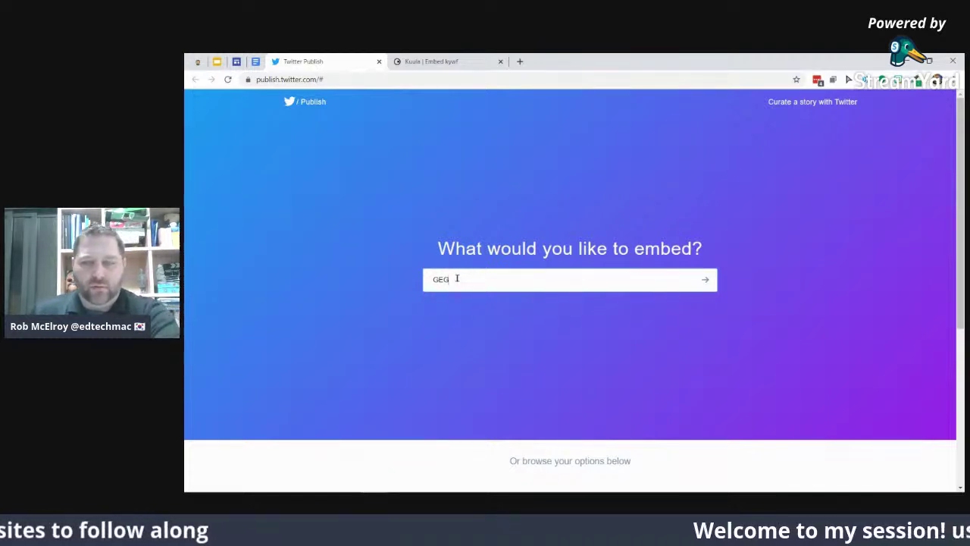
{"action": "key", "text": "Return"}
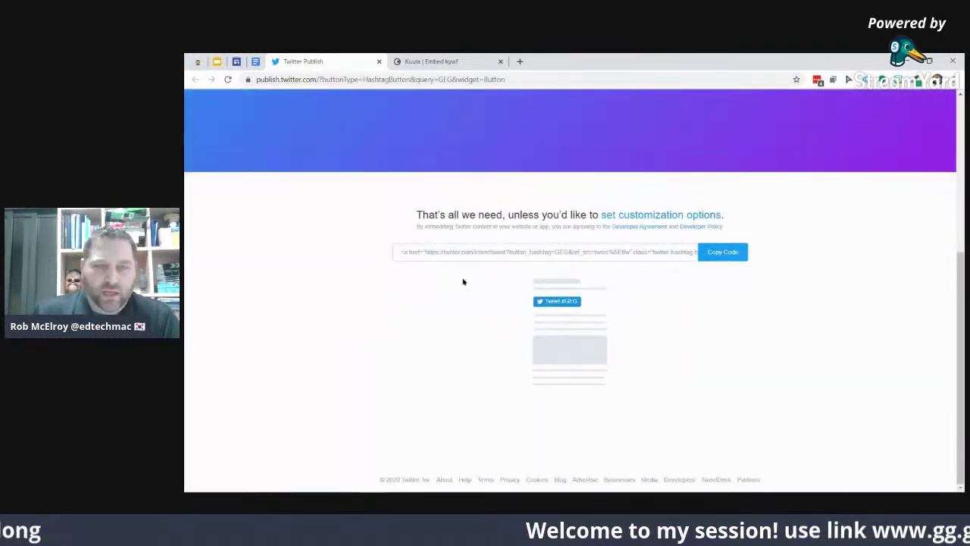
{"action": "left_click", "coordinate": [720, 252]}
Embed the copied GEG Twitter code below the Kuula panorama in the Coding club website and enlarge the embed
{"action": "left_click", "coordinate": [217, 62]}
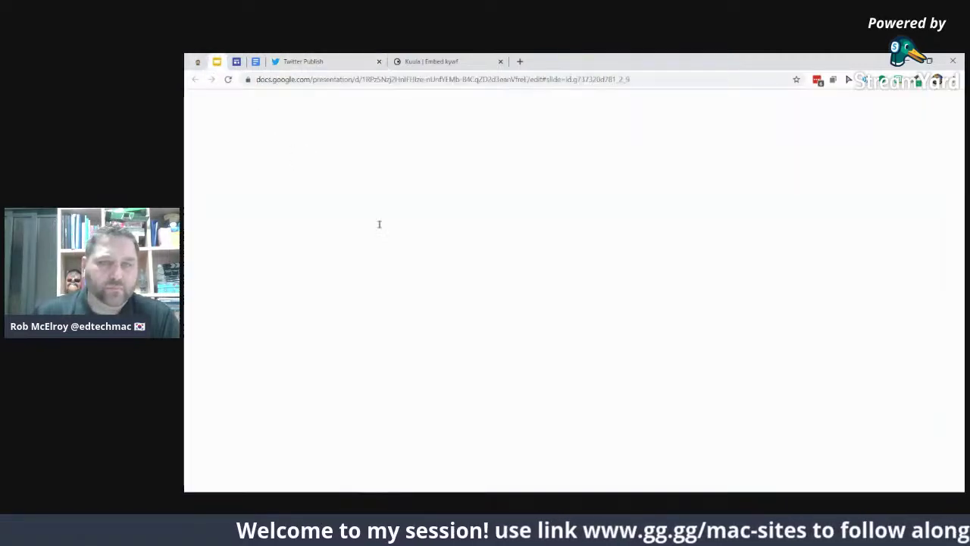
{"action": "left_click", "coordinate": [237, 62]}
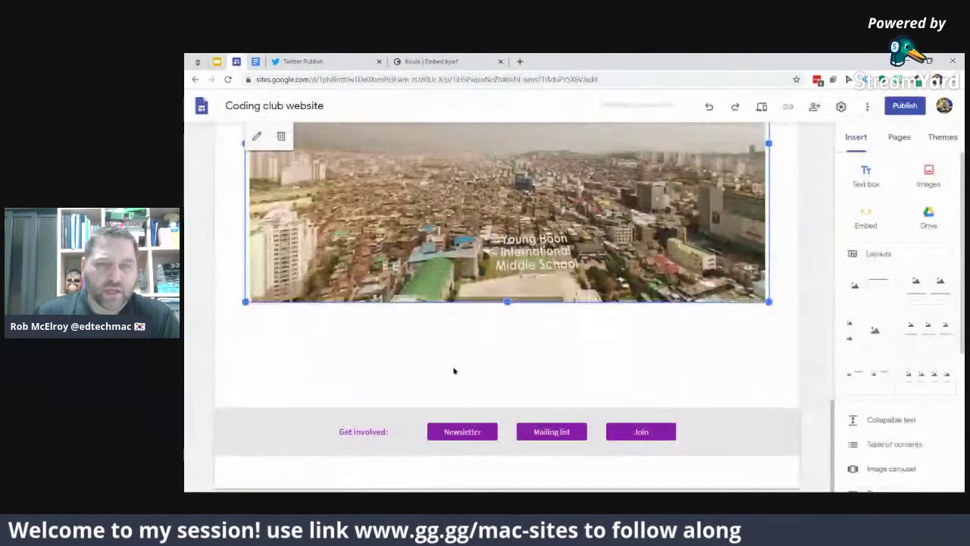
{"action": "left_click", "coordinate": [868, 219]}
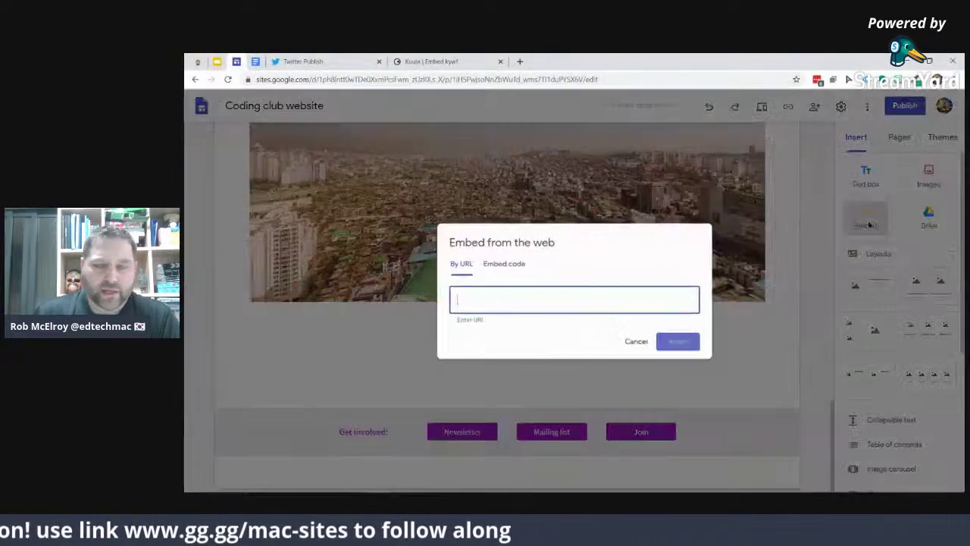
{"action": "left_click", "coordinate": [510, 258]}
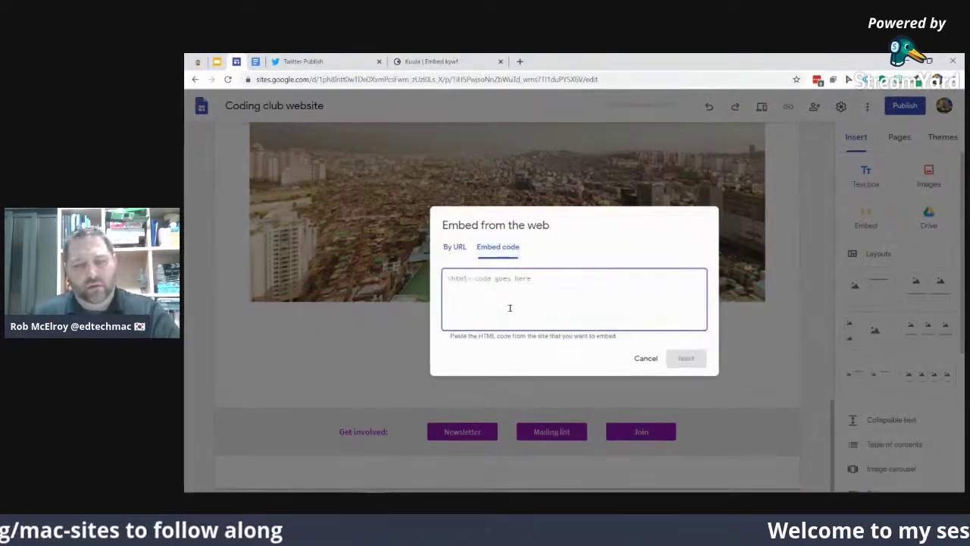
{"action": "key", "text": "ctrl+v"}
{"action": "left_click", "coordinate": [686, 358]}
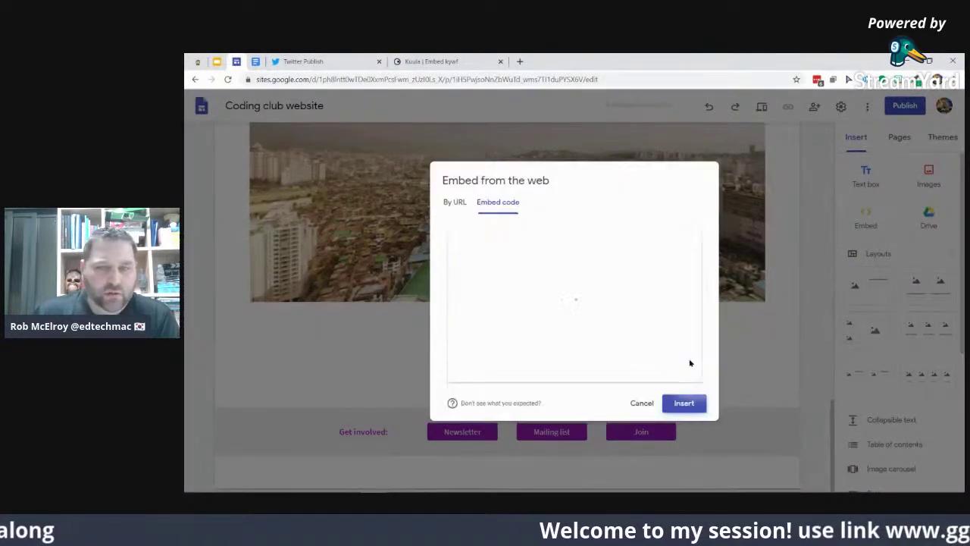
{"action": "left_click", "coordinate": [682, 405]}
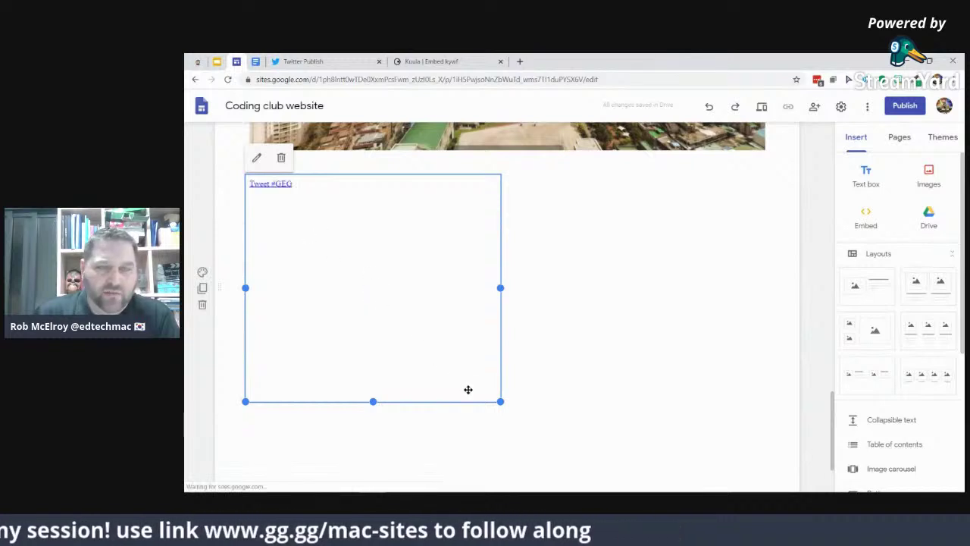
{"action": "left_click_drag", "start_coordinate": [499, 400], "coordinate": [544, 423]}
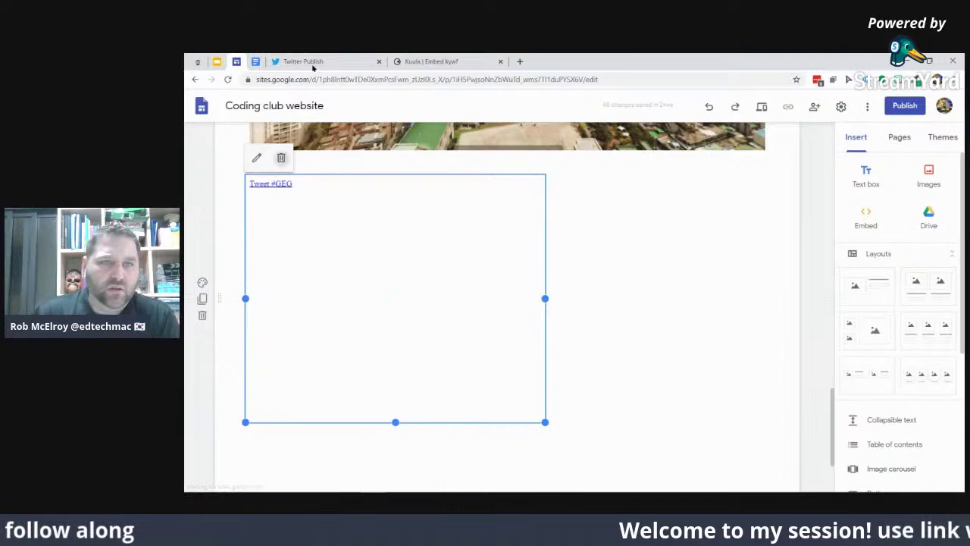
{"action": "left_click", "coordinate": [309, 64]}
{"action": "left_click", "coordinate": [689, 231]}
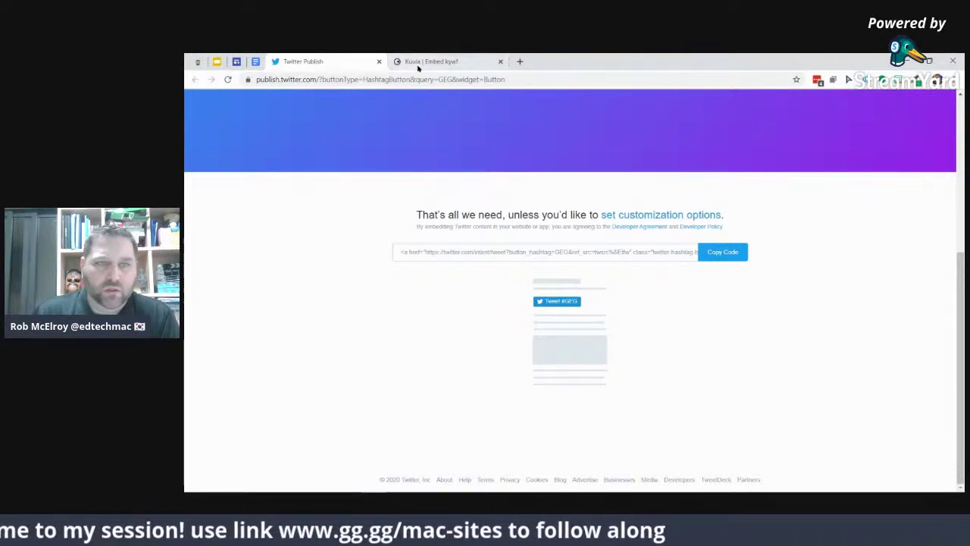
{"action": "scroll", "coordinate": [544, 160], "scroll_direction": "up", "scroll_amount": 5}
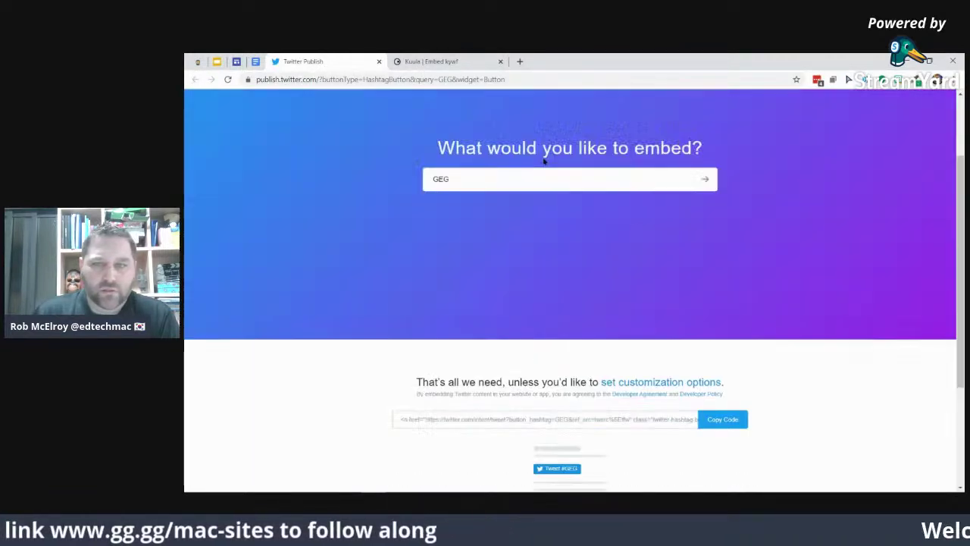
{"action": "triple_click", "coordinate": [539, 283]}
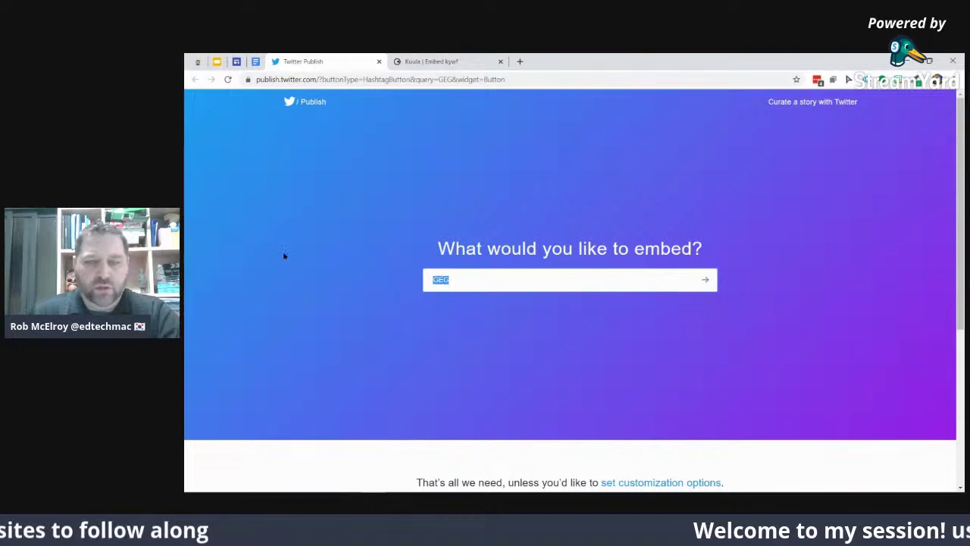
{"action": "scroll", "coordinate": [285, 256], "scroll_direction": "down", "scroll_amount": 5}
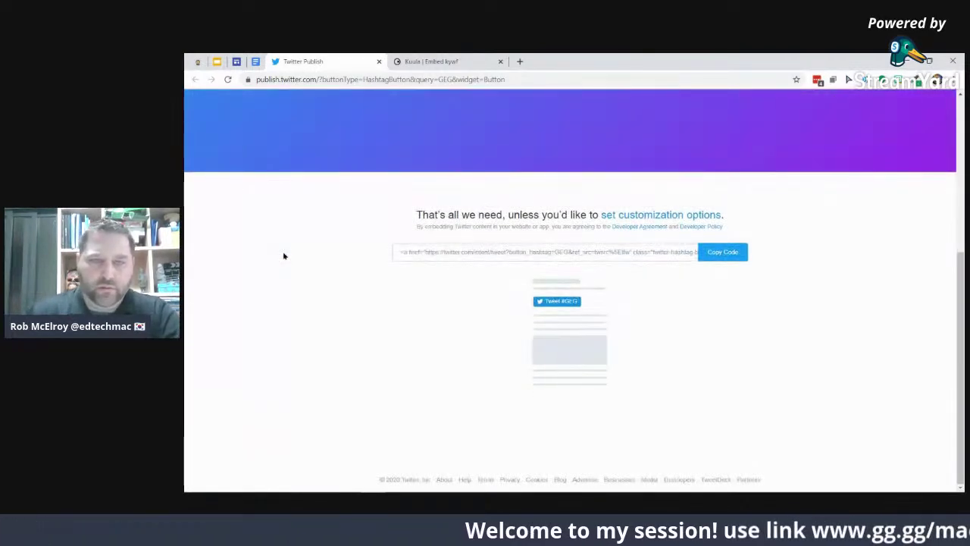
{"action": "scroll", "coordinate": [458, 243], "scroll_direction": "up", "scroll_amount": 5}
{"action": "left_click", "coordinate": [437, 281]}
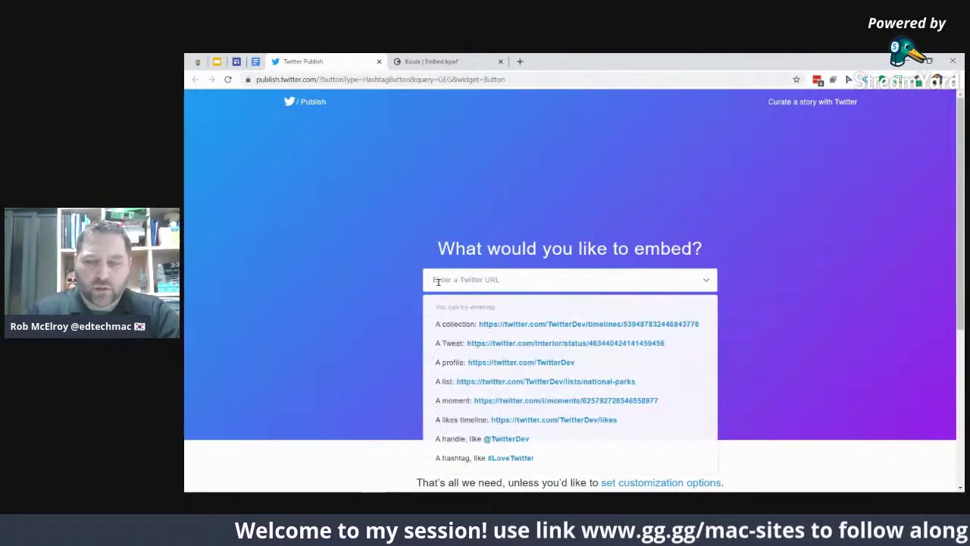
{"action": "type", "text": "@"}
{"action": "key", "text": "BackSpace"}
{"action": "type", "text": "@"}
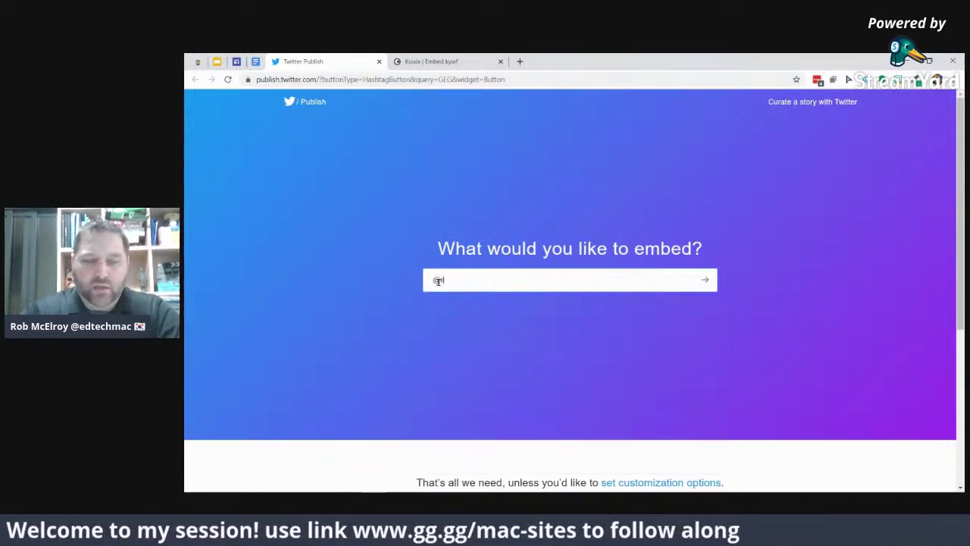
{"action": "type", "text": "edtechmac"}
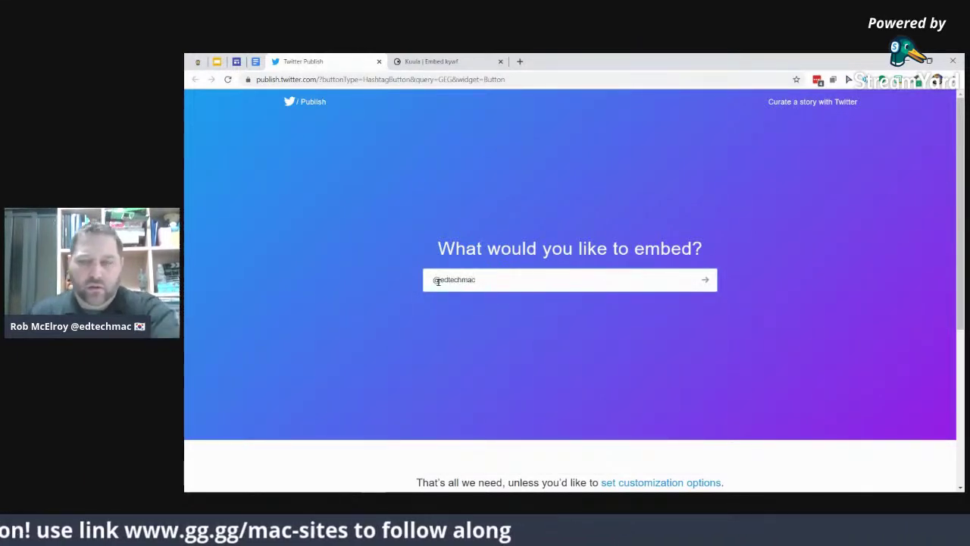
{"action": "scroll", "coordinate": [491, 360], "scroll_direction": "down", "scroll_amount": 4}
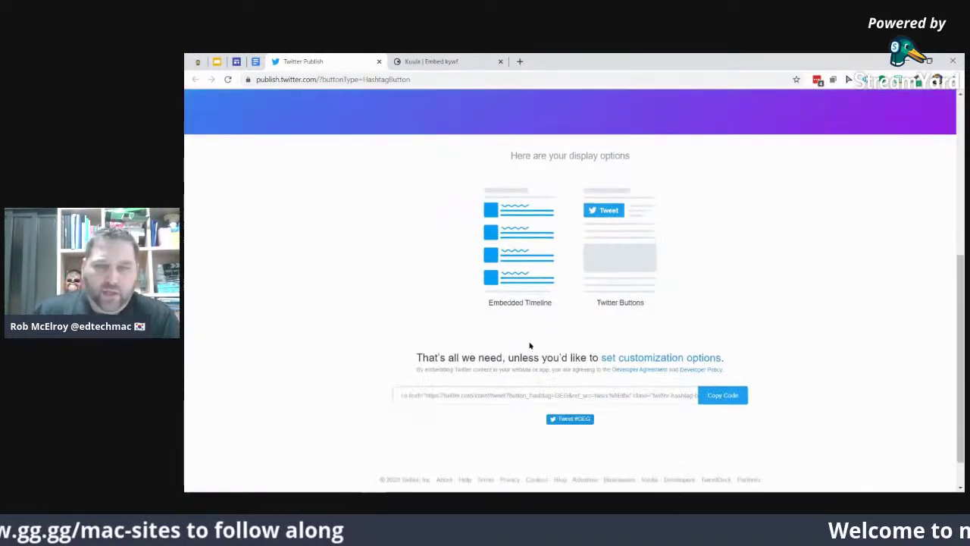
{"action": "left_click", "coordinate": [724, 398]}
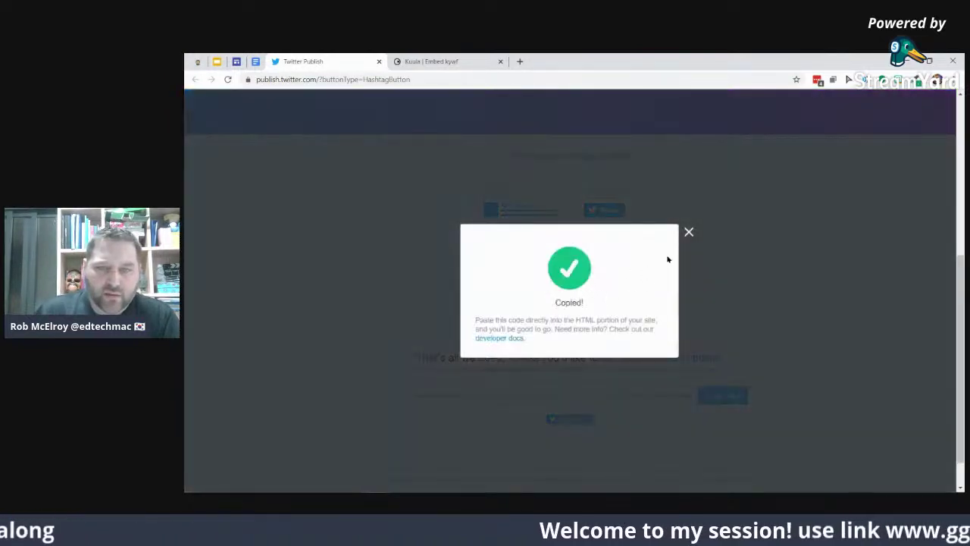
{"action": "left_click", "coordinate": [418, 62]}
{"action": "left_click", "coordinate": [237, 62]}
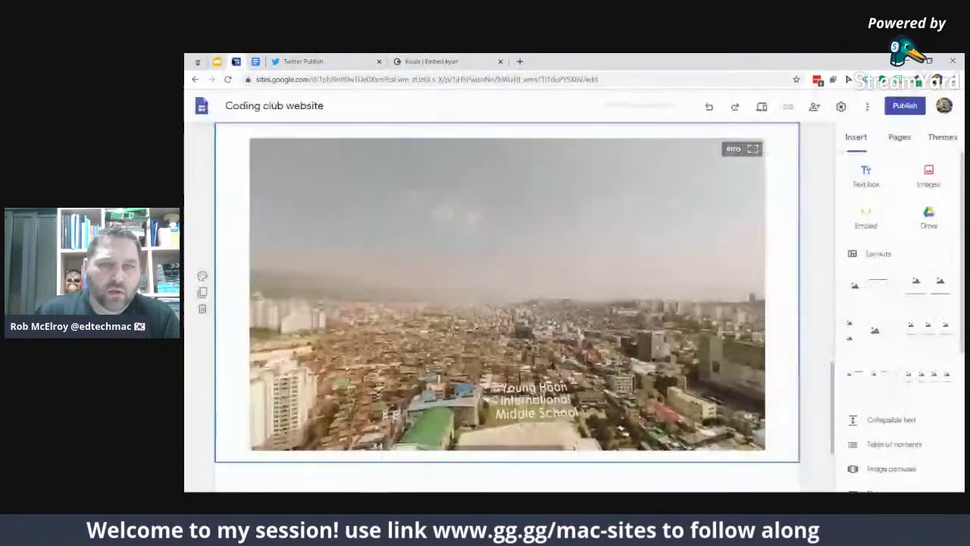
{"action": "scroll", "coordinate": [644, 340], "scroll_direction": "down", "scroll_amount": 4}
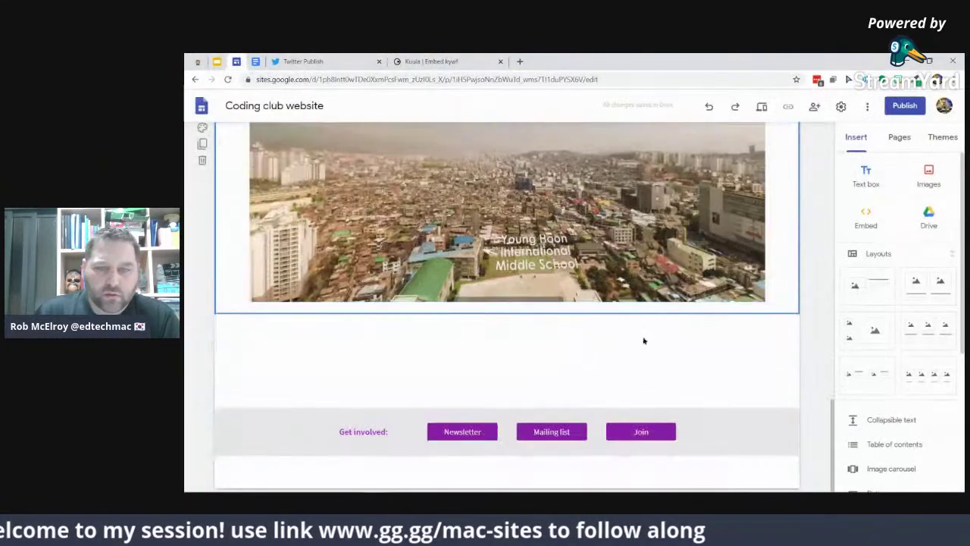
{"action": "left_click", "coordinate": [867, 216]}
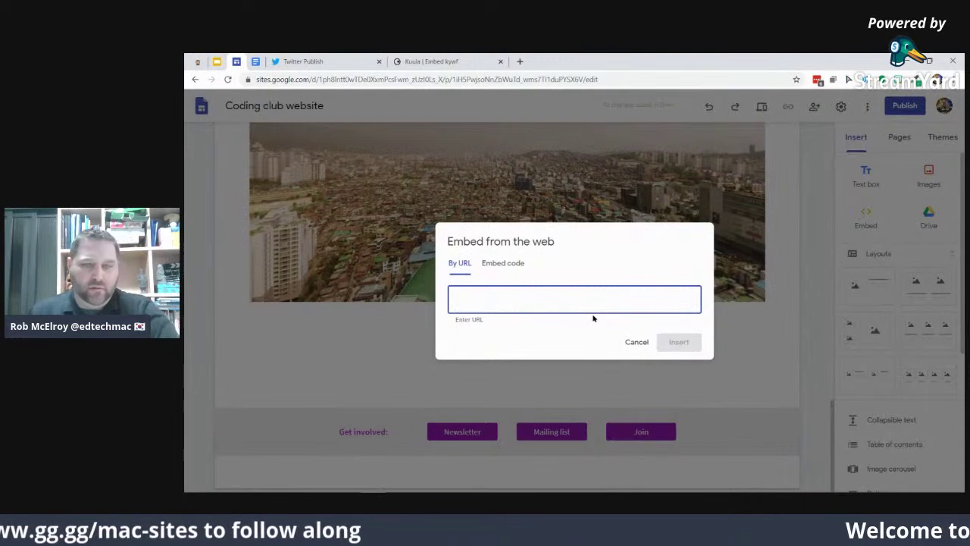
{"action": "left_click", "coordinate": [504, 266]}
{"action": "key", "text": "ctrl+v"}
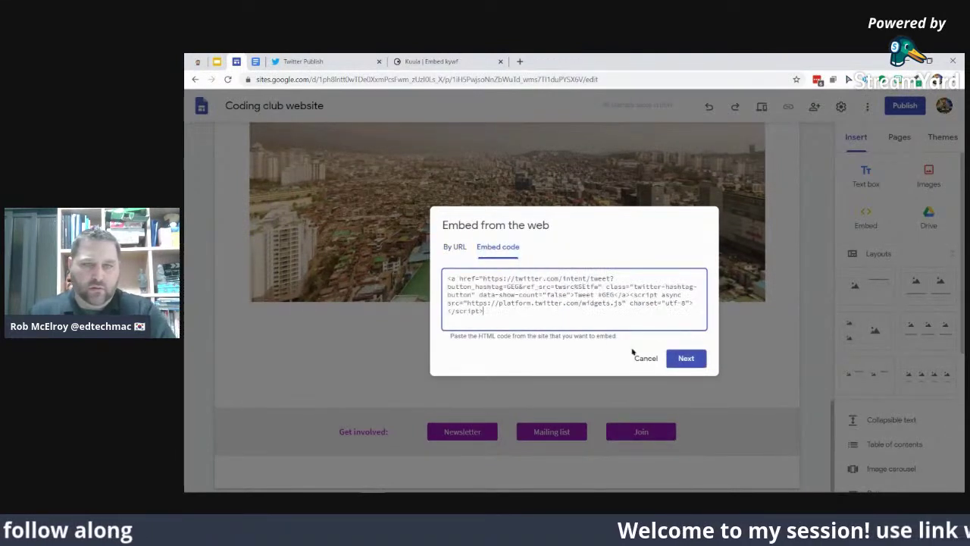
{"action": "left_click", "coordinate": [686, 359]}
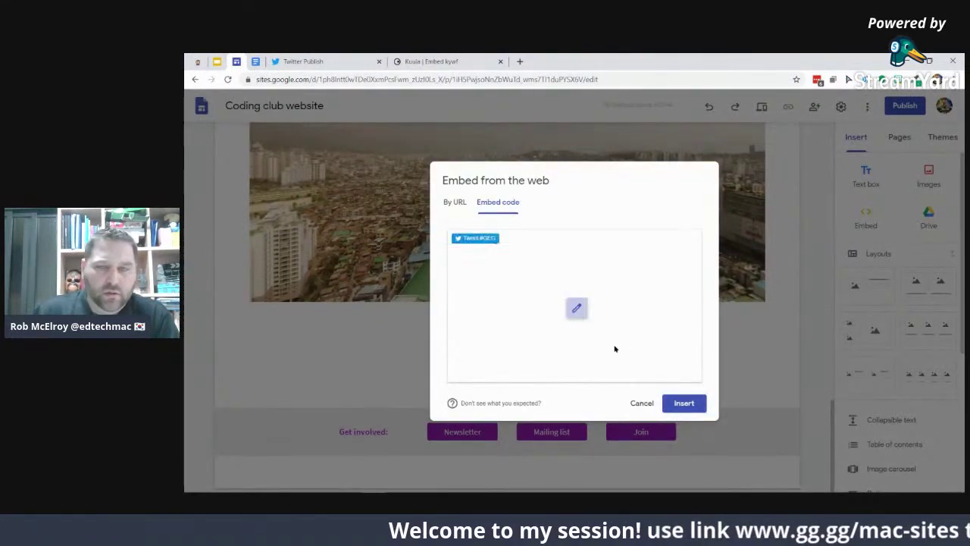
{"action": "left_click", "coordinate": [641, 403]}
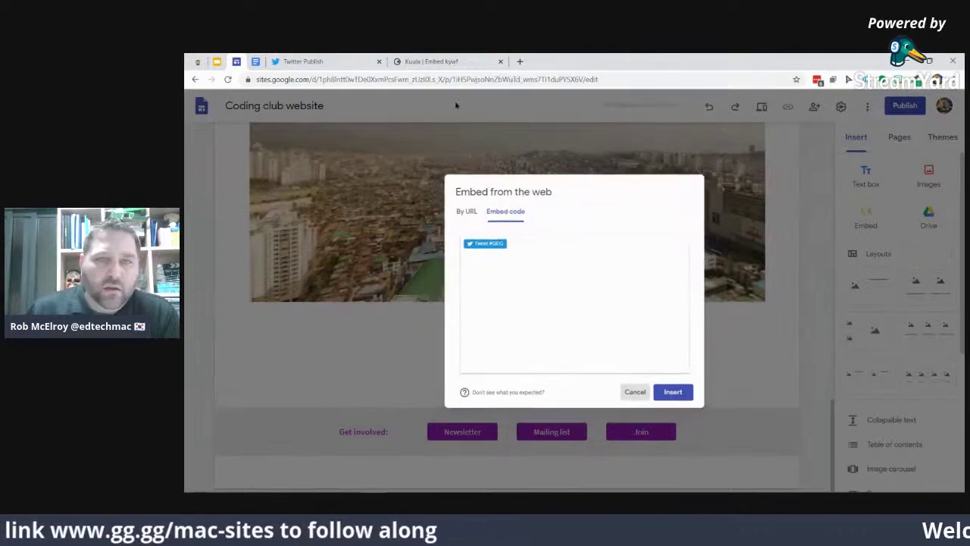
{"action": "left_click", "coordinate": [331, 59]}
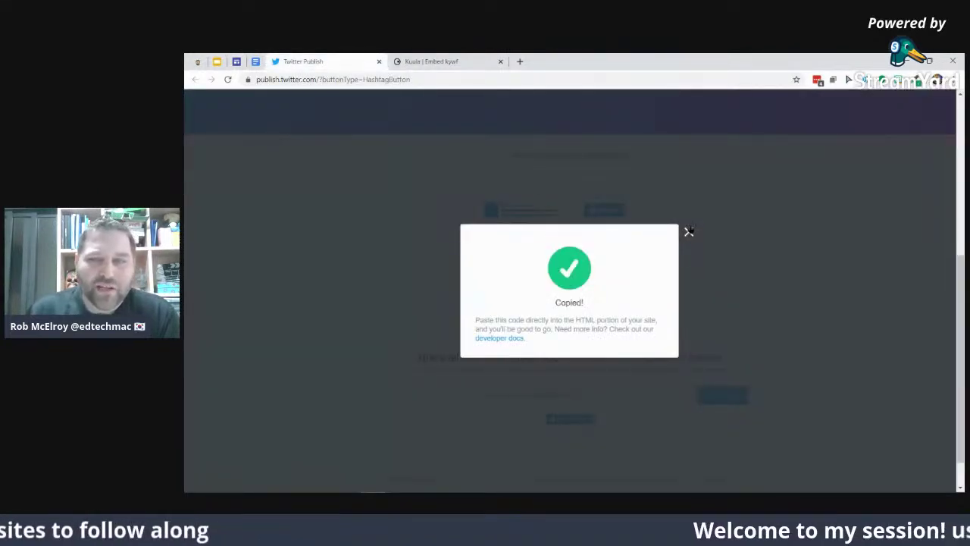
{"action": "left_click", "coordinate": [689, 233]}
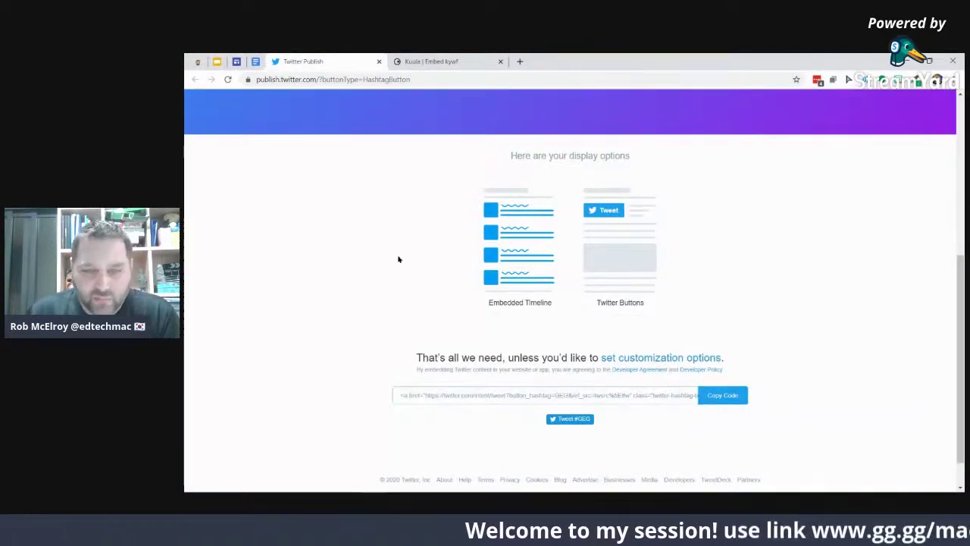
{"action": "scroll", "coordinate": [489, 285], "scroll_direction": "up", "scroll_amount": 5}
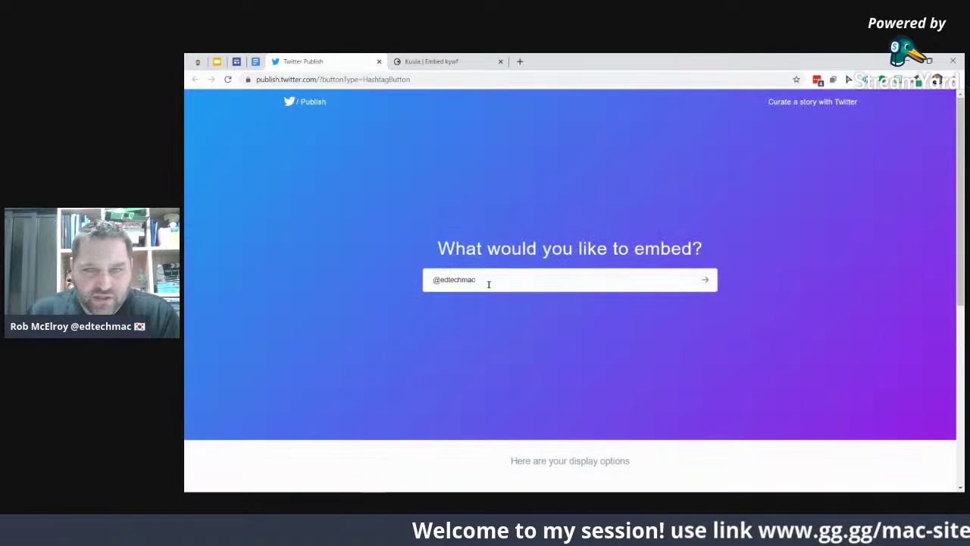
{"action": "left_click", "coordinate": [706, 281]}
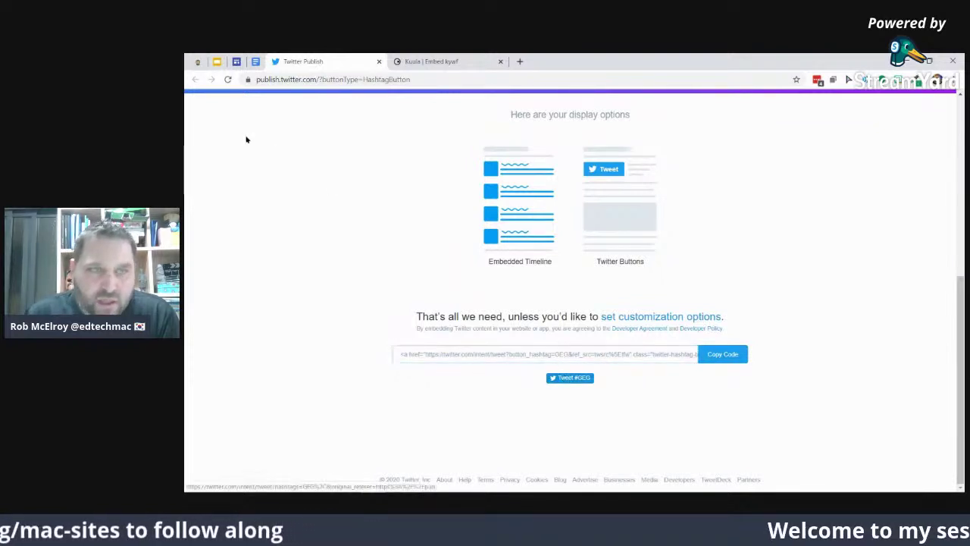
{"action": "left_click_drag", "start_coordinate": [320, 79], "coordinate": [676, 117]}
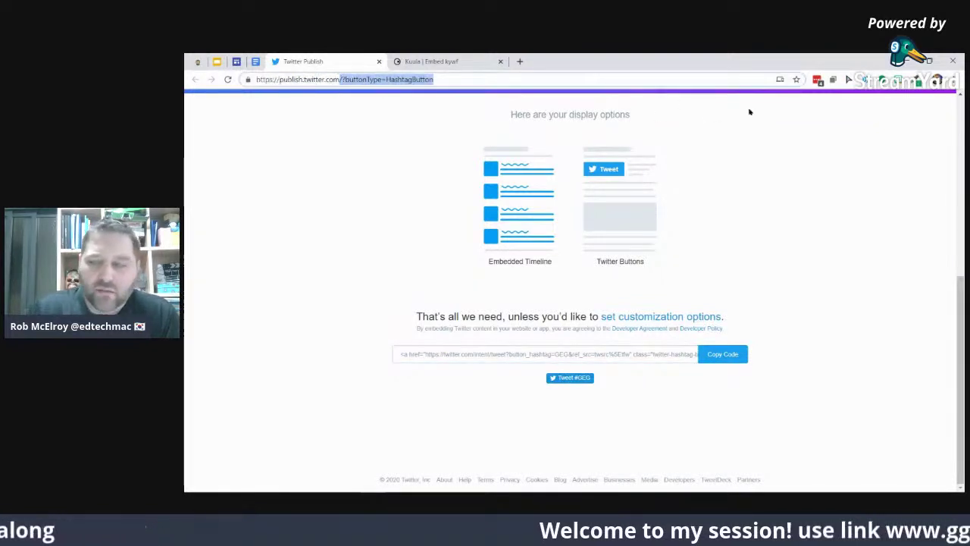
{"action": "key", "text": "BackSpace"}
{"action": "key", "text": "Return"}
{"action": "left_click", "coordinate": [562, 287]}
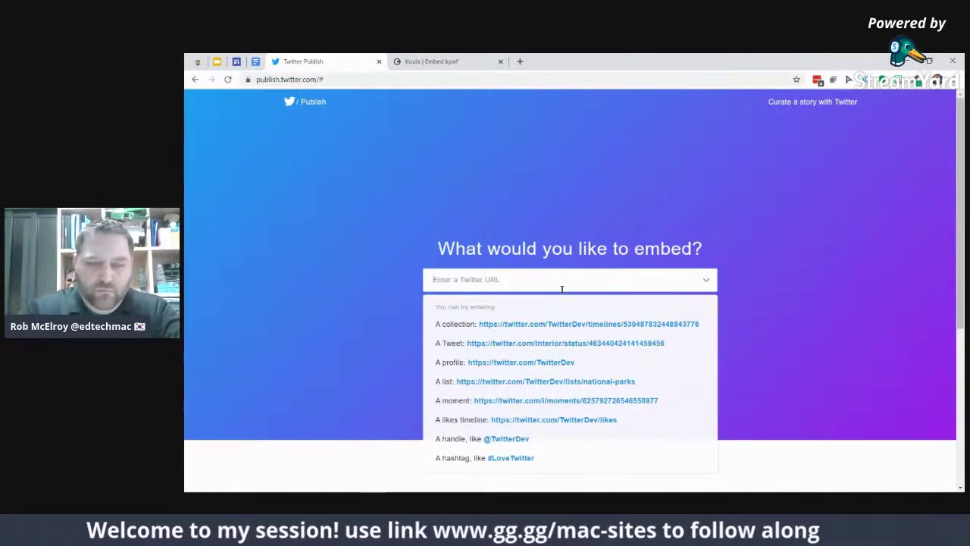
{"action": "type", "text": "@edtechmac"}
{"action": "key", "text": "Return"}
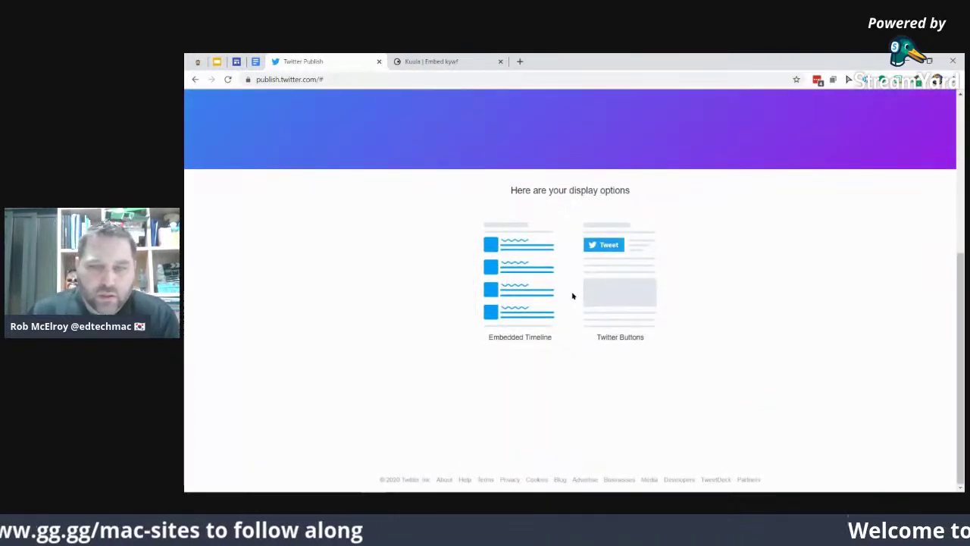
{"action": "left_click", "coordinate": [496, 269]}
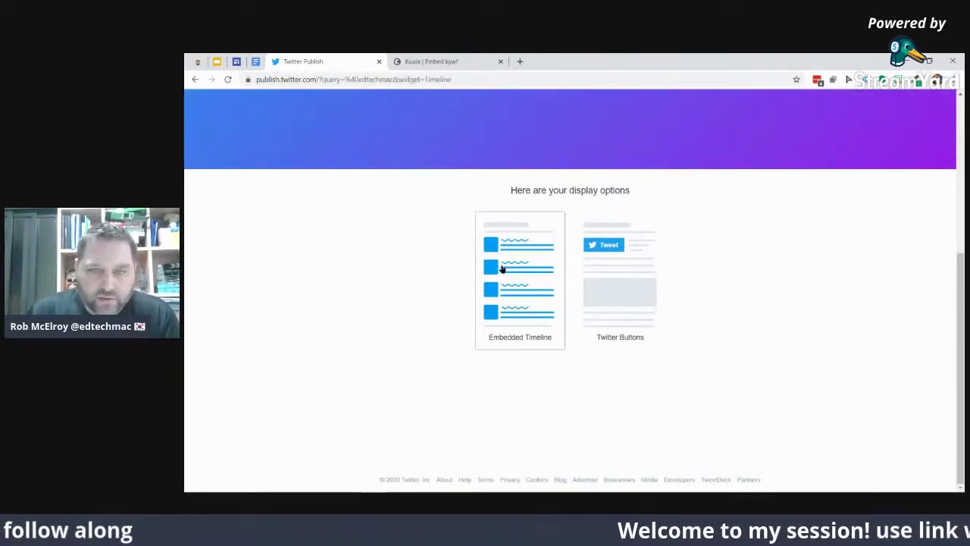
{"action": "left_click", "coordinate": [720, 171]}
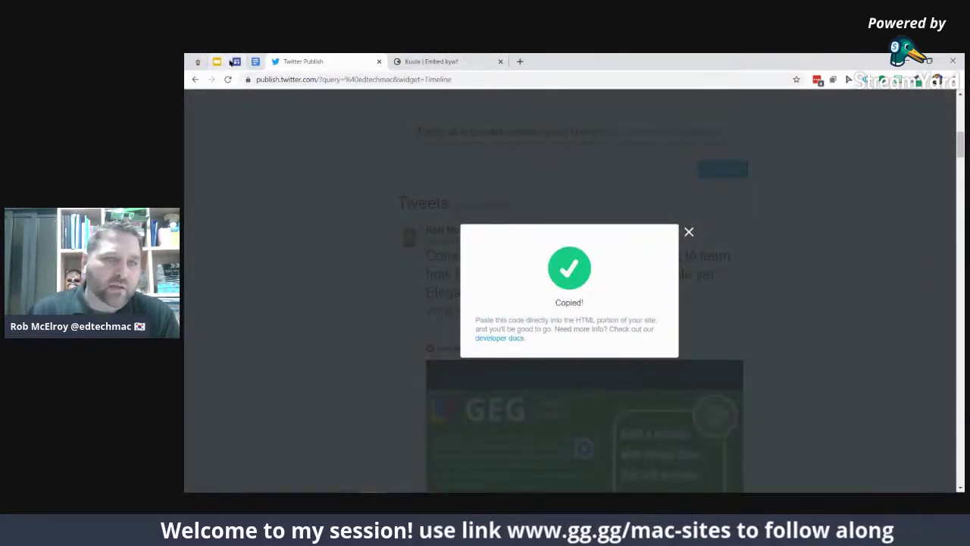
Embed the copied EdTechMac Twitter timeline code below the Kuula panorama in the Coding club website and centre the embed on the page
{"action": "left_click", "coordinate": [234, 61]}
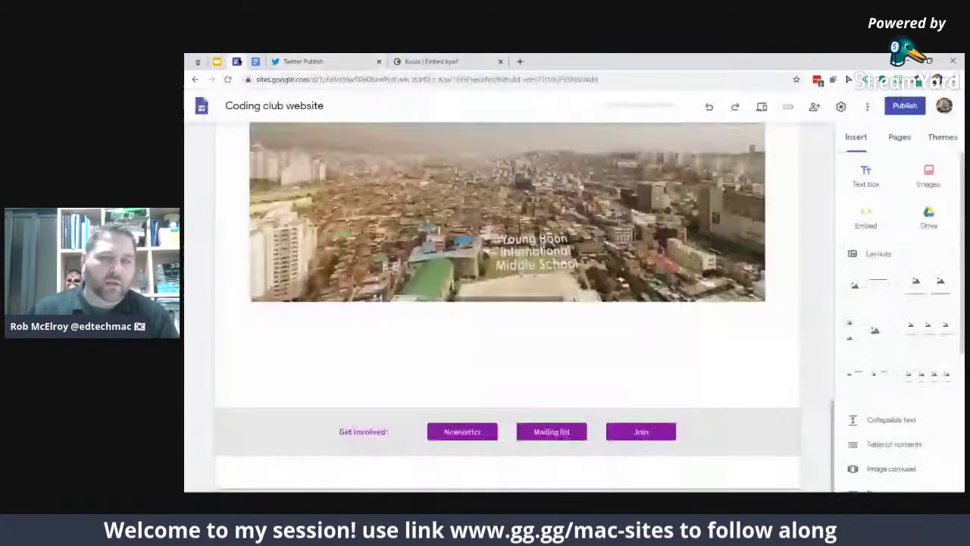
{"action": "left_click", "coordinate": [866, 209]}
{"action": "left_click", "coordinate": [510, 257]}
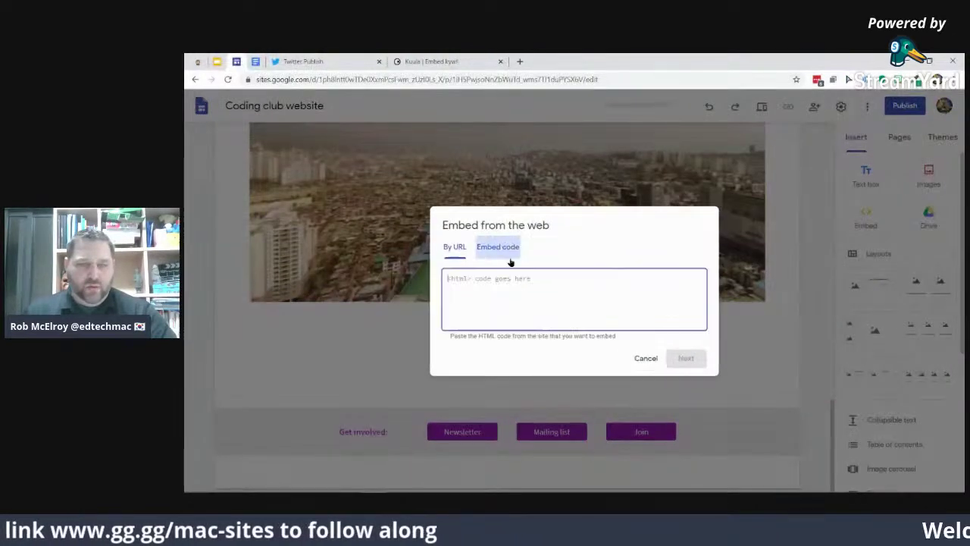
{"action": "type", "text": "<a class=\"twitter-timeline\" href=\"https://twitter.com/EdTechMac?ref_src=twsrc%5Etfw\">Tweets by EdTechMac</a> <script async src=\"https://platform.twitter.com/widgets.js\" charset=\"utf-8\"></script>"}
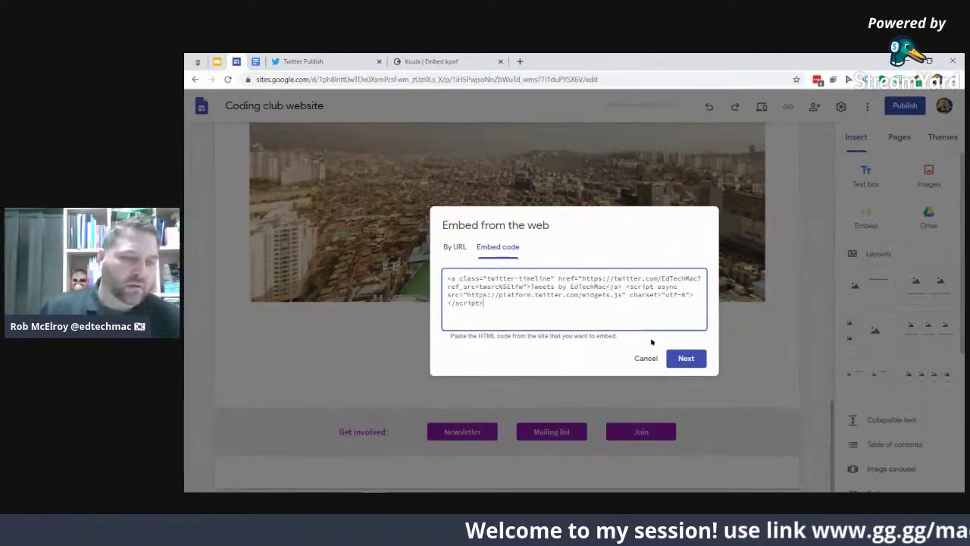
{"action": "left_click", "coordinate": [687, 358]}
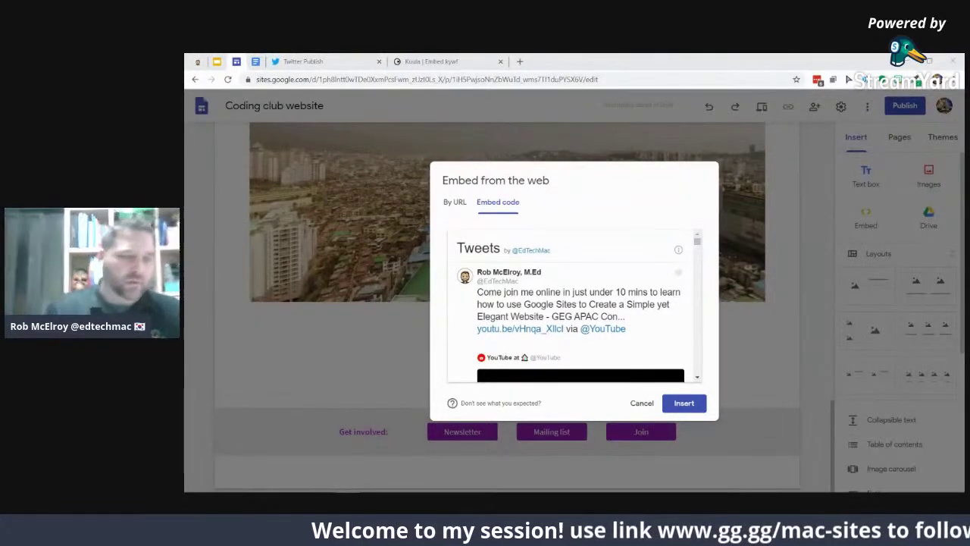
{"action": "left_click", "coordinate": [670, 407]}
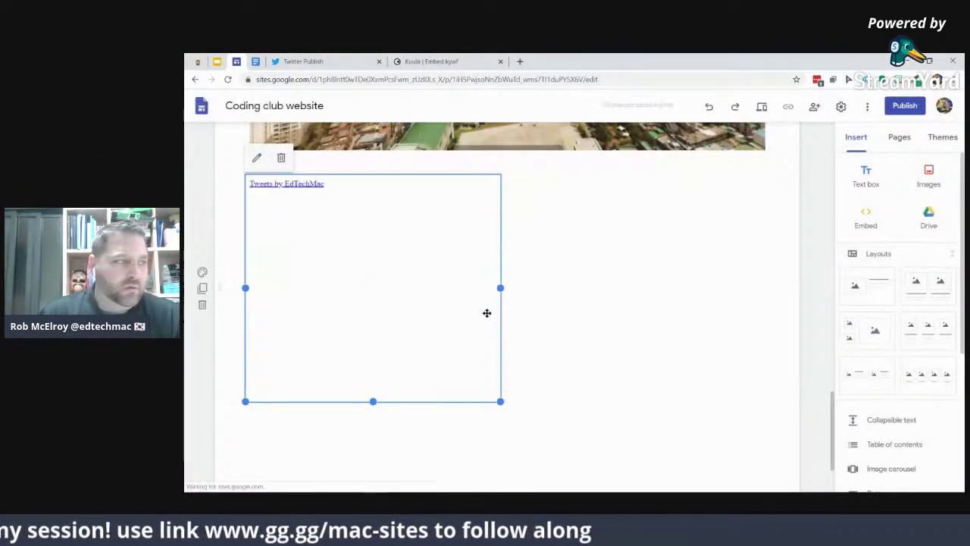
{"action": "left_click_drag", "start_coordinate": [388, 199], "coordinate": [529, 194]}
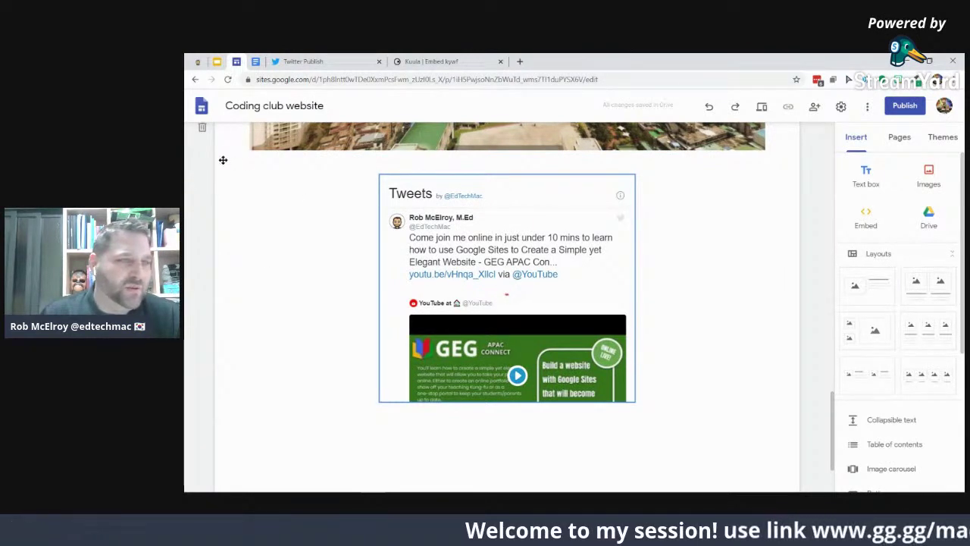
Switch to the New Google Sites presentation and open the Padlet link from the Other Sites With Great Elements to Embed slide
{"action": "left_click", "coordinate": [218, 62]}
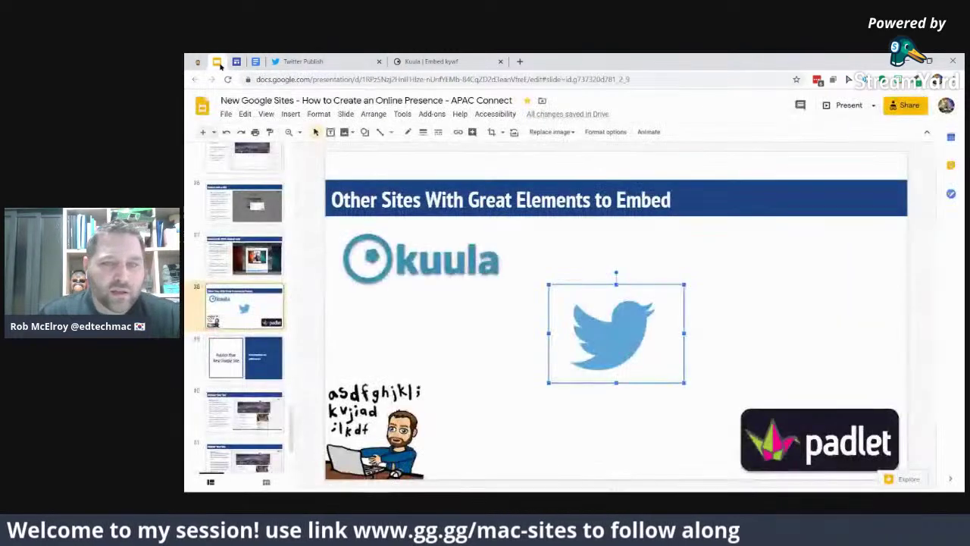
{"action": "key", "text": "Page_Down"}
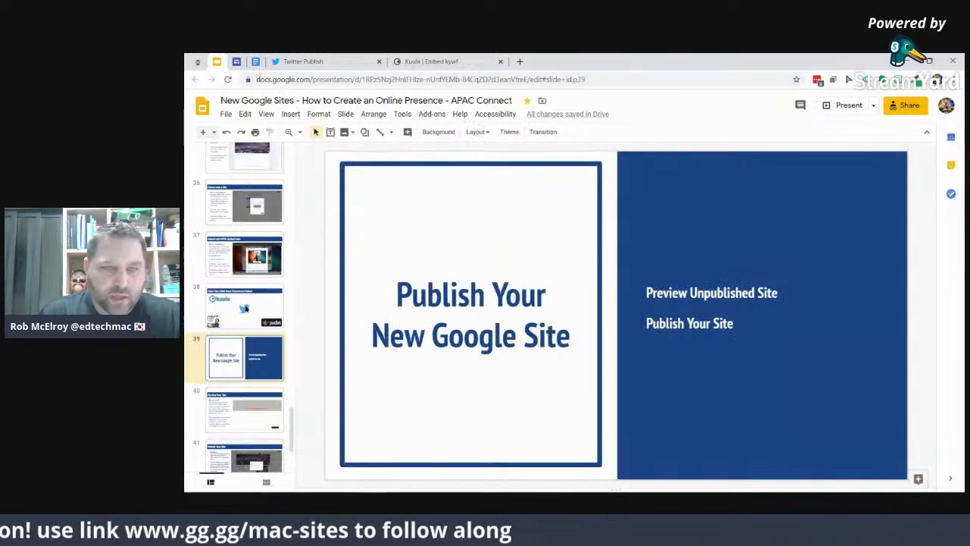
{"action": "left_click", "coordinate": [262, 322]}
{"action": "left_click", "coordinate": [787, 423]}
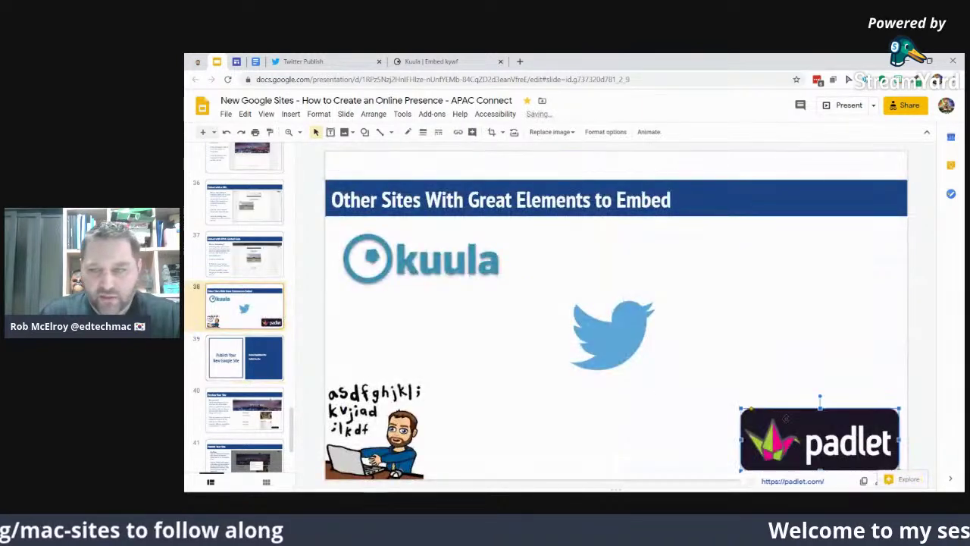
{"action": "left_click", "coordinate": [793, 481]}
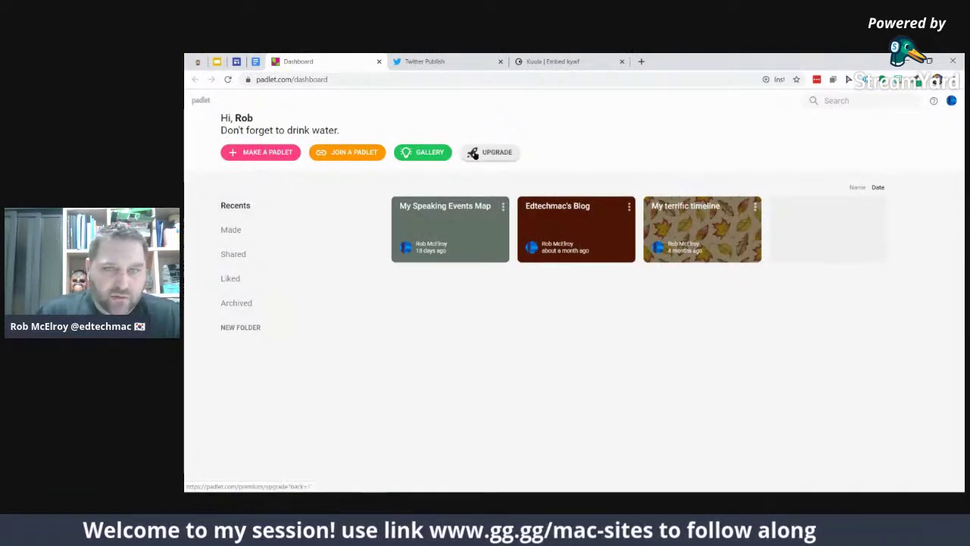
Review the blank layouts Padlet offers for a new padlet and return to the dashboard
{"action": "left_click", "coordinate": [255, 152]}
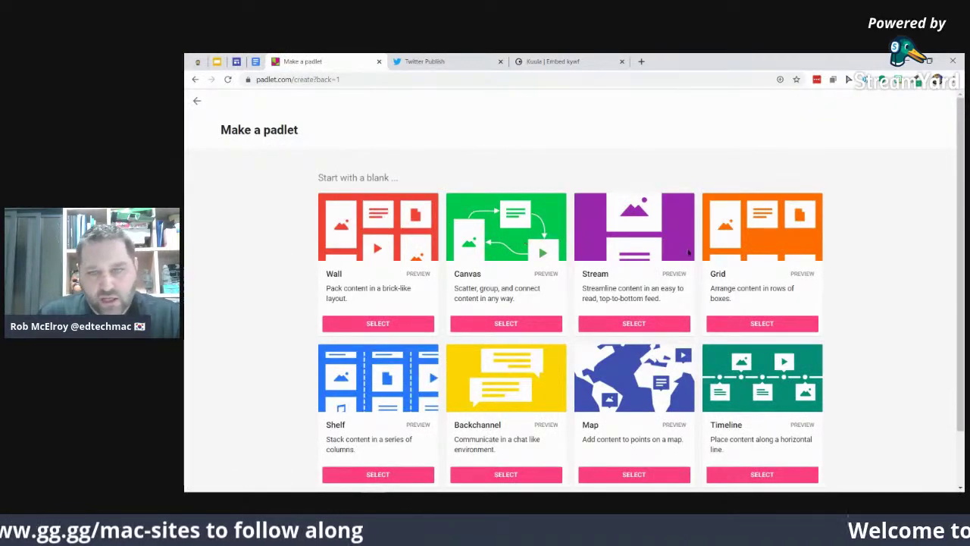
{"action": "scroll", "coordinate": [773, 241], "scroll_direction": "down", "scroll_amount": 2}
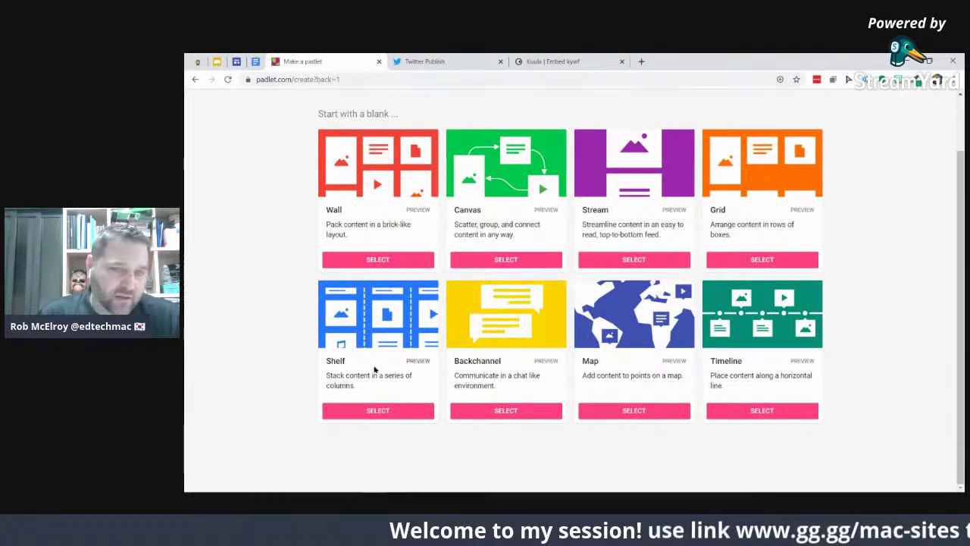
{"action": "scroll", "coordinate": [505, 262], "scroll_direction": "up", "scroll_amount": 2}
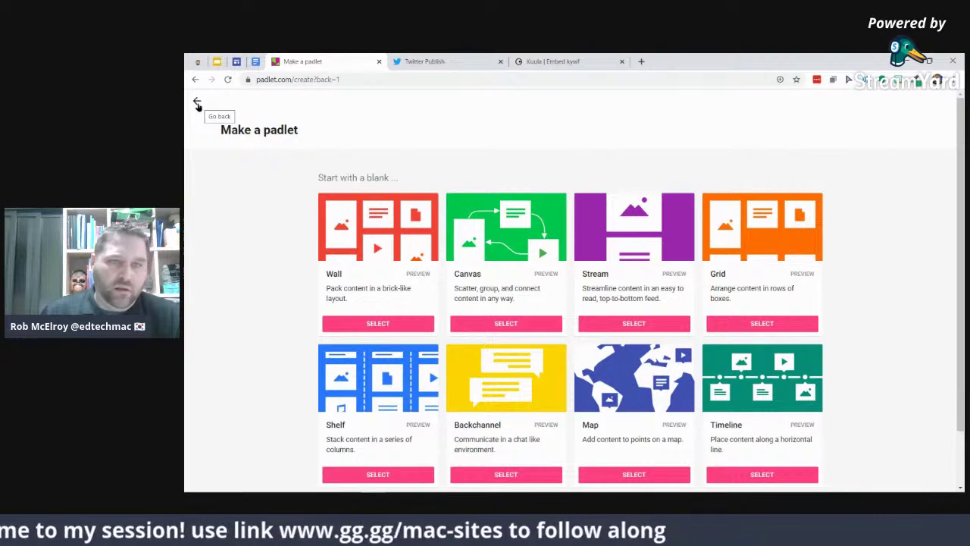
{"action": "left_click", "coordinate": [197, 103]}
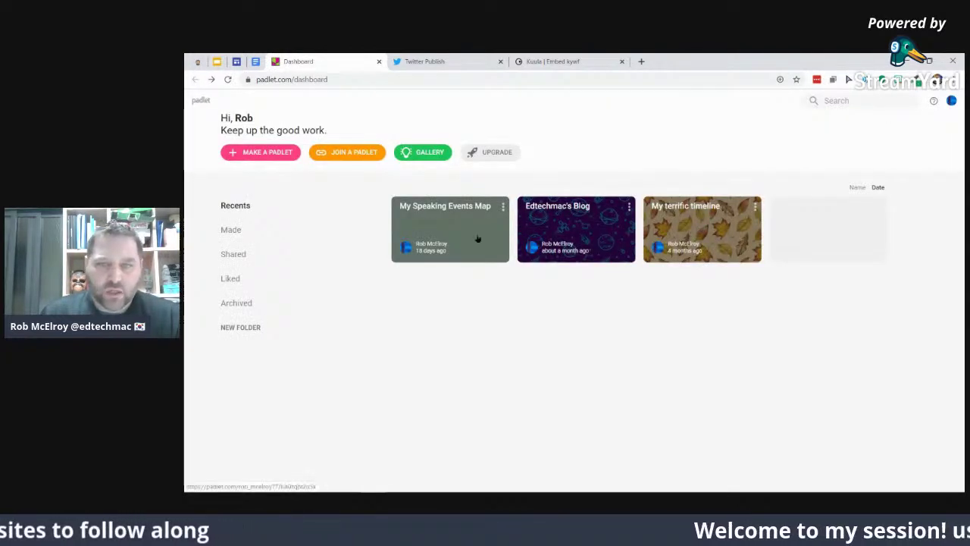
Open the My Speaking Events Map padlet, look over its pins from Asia to South Africa, and show its sharing options
{"action": "left_click", "coordinate": [438, 221]}
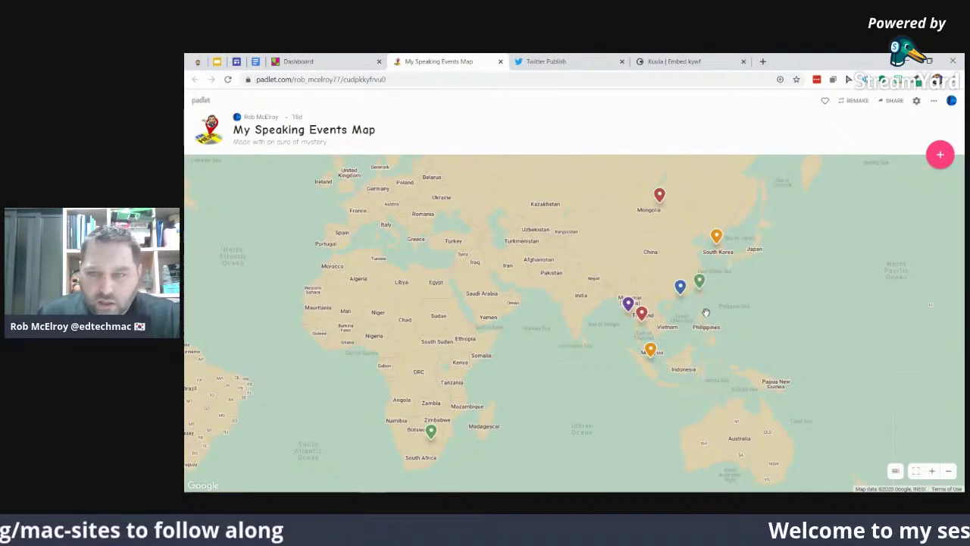
{"action": "scroll", "coordinate": [712, 282], "scroll_direction": "up", "scroll_amount": 1}
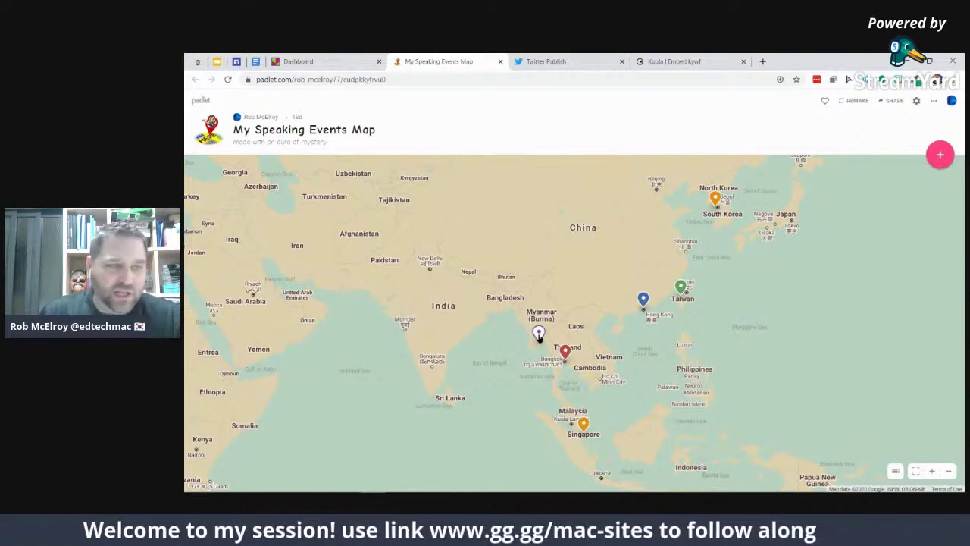
{"action": "scroll", "coordinate": [569, 331], "scroll_direction": "down", "scroll_amount": 1}
{"action": "left_click_drag", "start_coordinate": [357, 455], "coordinate": [489, 371]}
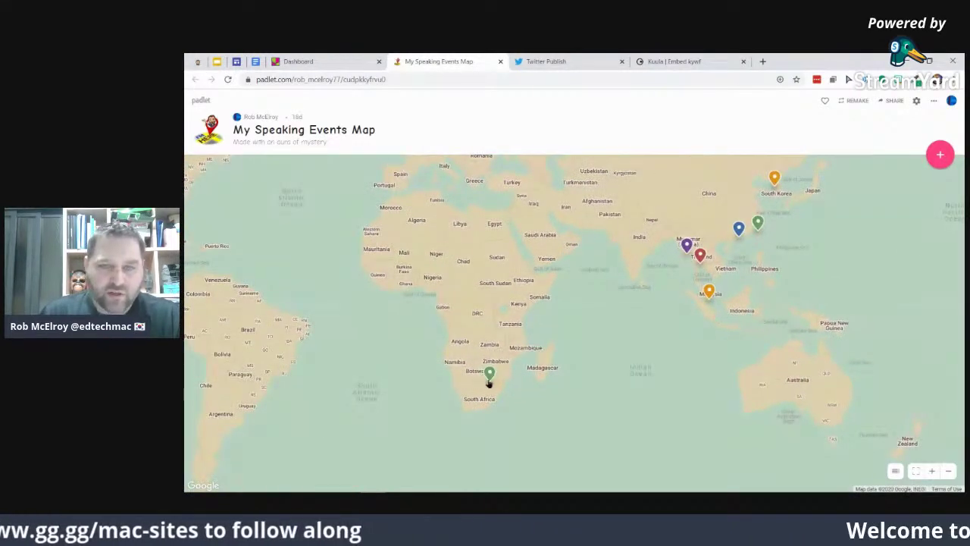
{"action": "left_click_drag", "start_coordinate": [593, 267], "coordinate": [537, 320]}
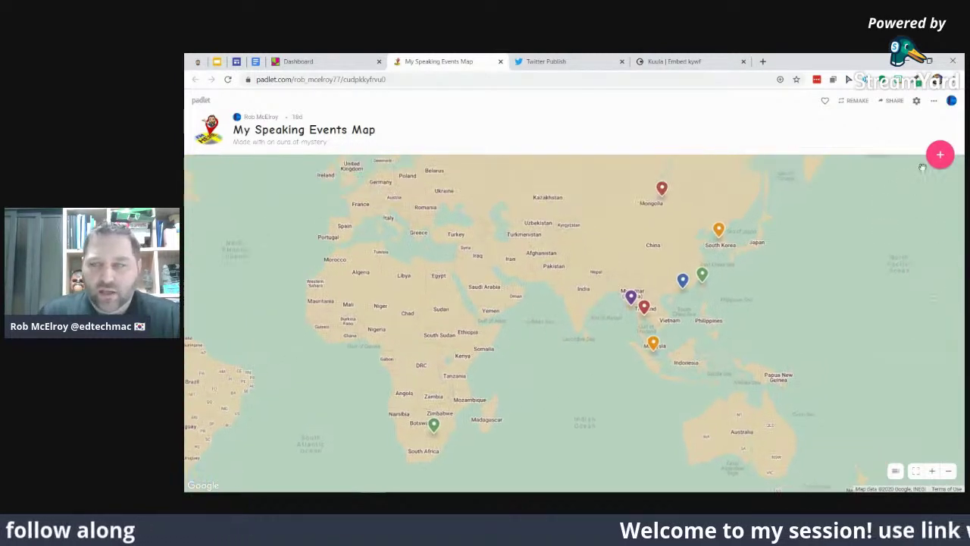
{"action": "left_click", "coordinate": [887, 104]}
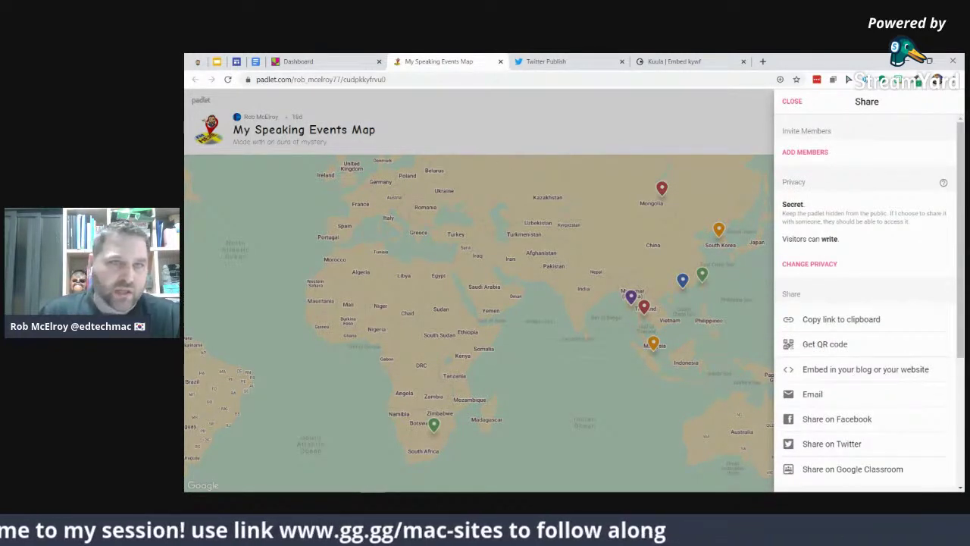
Return to the presentation and view the Preview Your Site and Publish Your New Google Site slides
{"action": "left_click", "coordinate": [217, 61]}
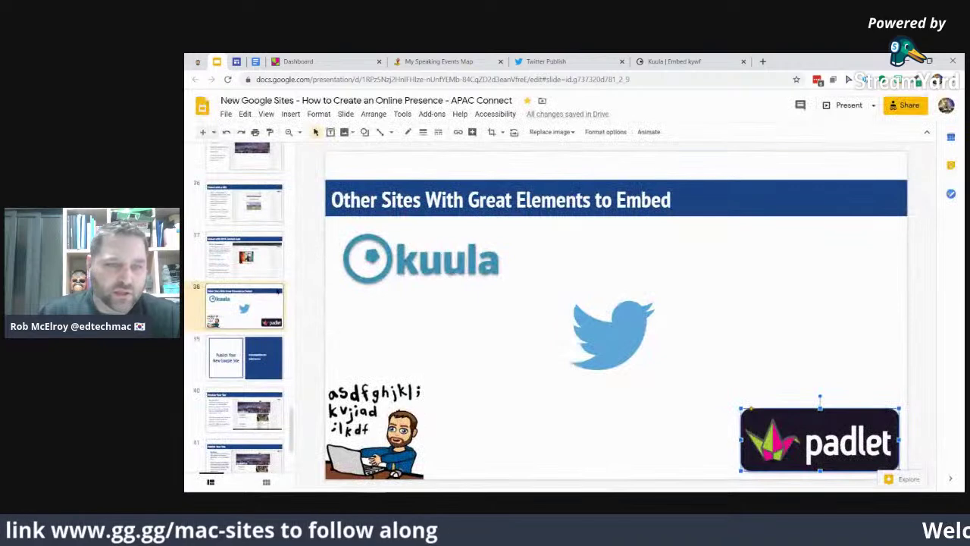
{"action": "scroll", "coordinate": [229, 352], "scroll_direction": "down", "scroll_amount": 1}
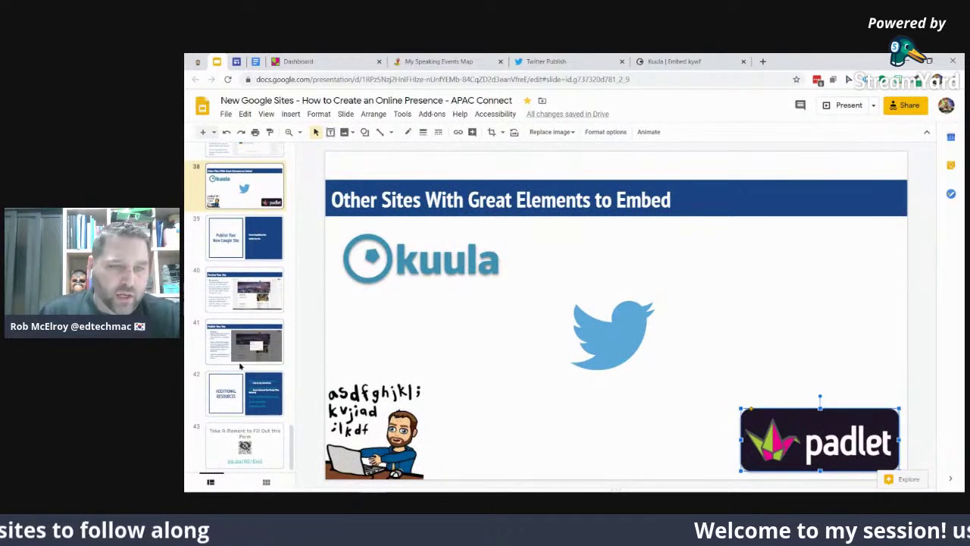
{"action": "left_click", "coordinate": [243, 284]}
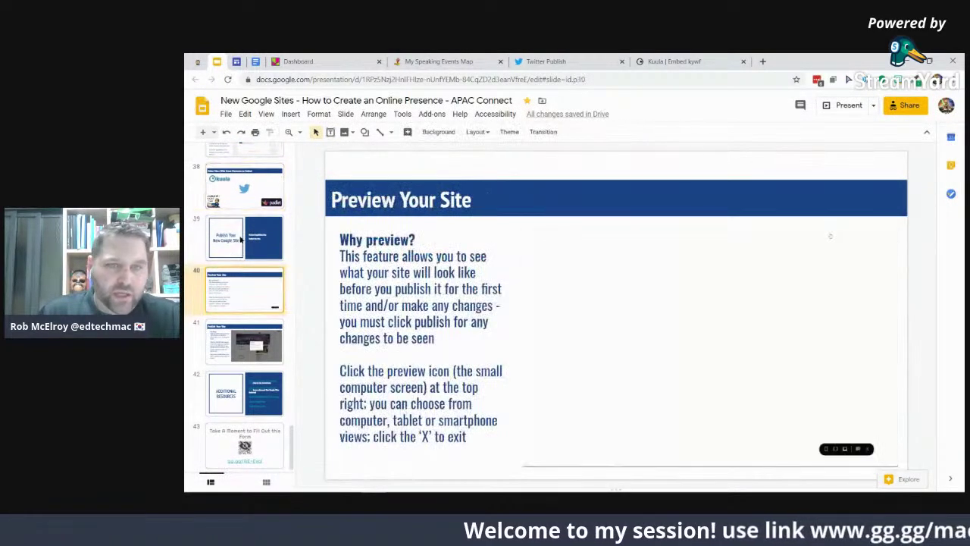
{"action": "left_click", "coordinate": [250, 237]}
Switch to the Coding club website, preview the Embeded page in phone, tablet and large-screen views, and exit the preview
{"action": "left_click", "coordinate": [236, 61]}
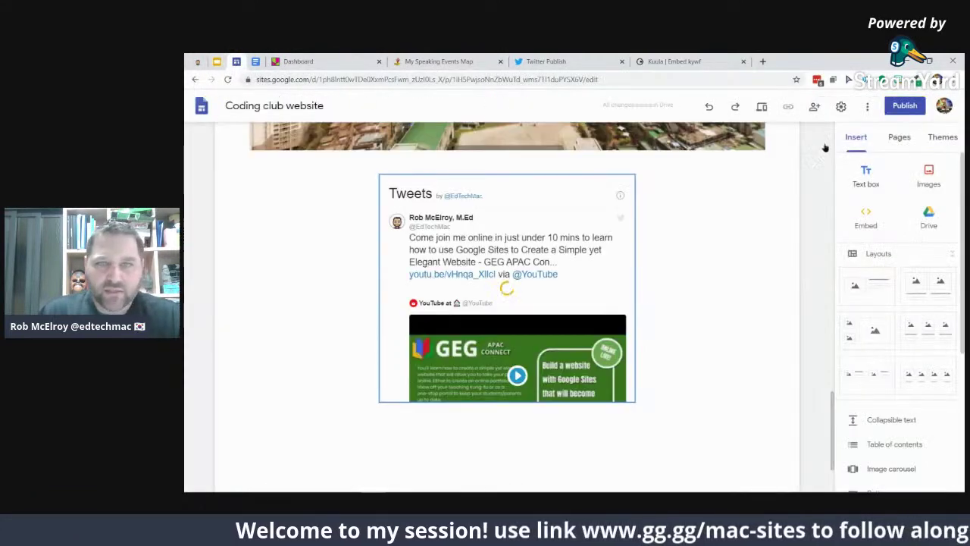
{"action": "scroll", "coordinate": [825, 147], "scroll_direction": "up", "scroll_amount": 10}
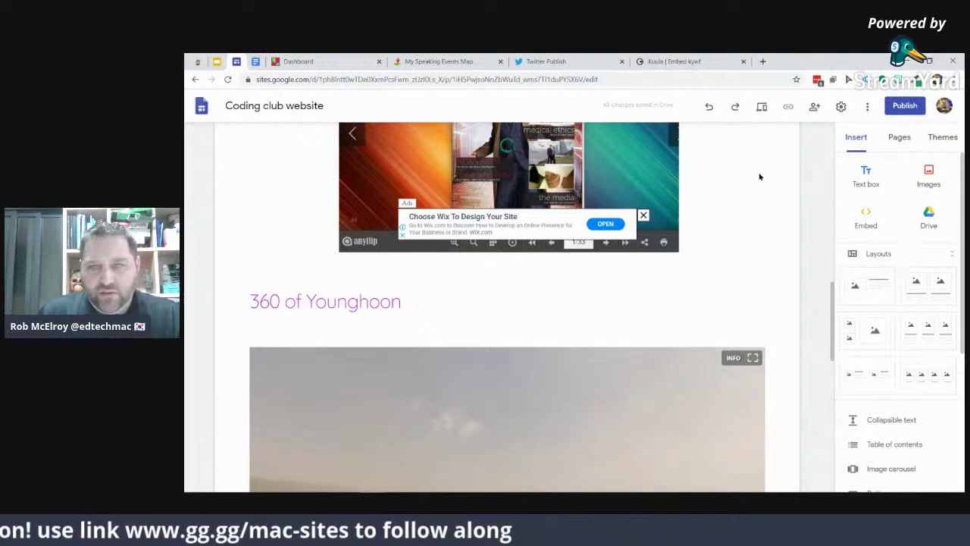
{"action": "scroll", "coordinate": [761, 177], "scroll_direction": "up", "scroll_amount": 10}
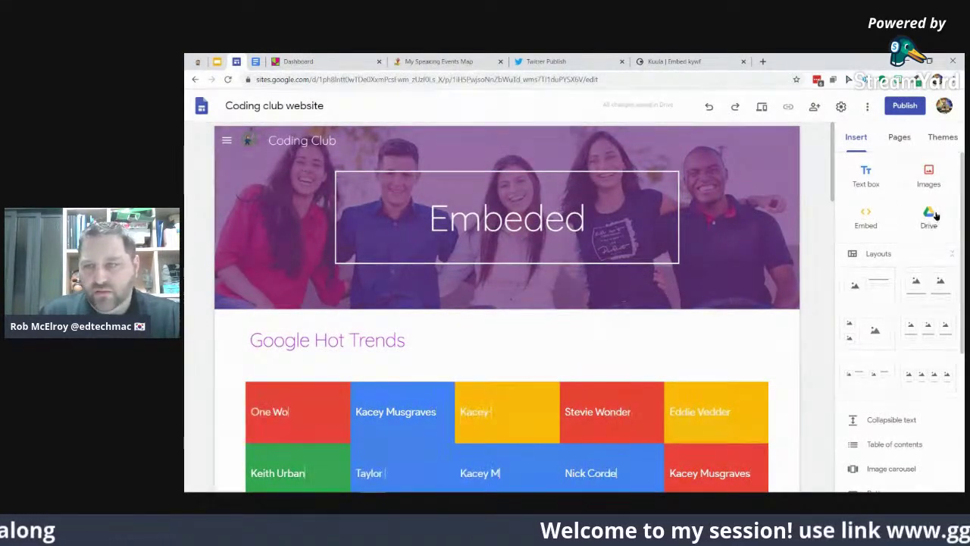
{"action": "scroll", "coordinate": [902, 255], "scroll_direction": "down", "scroll_amount": 3}
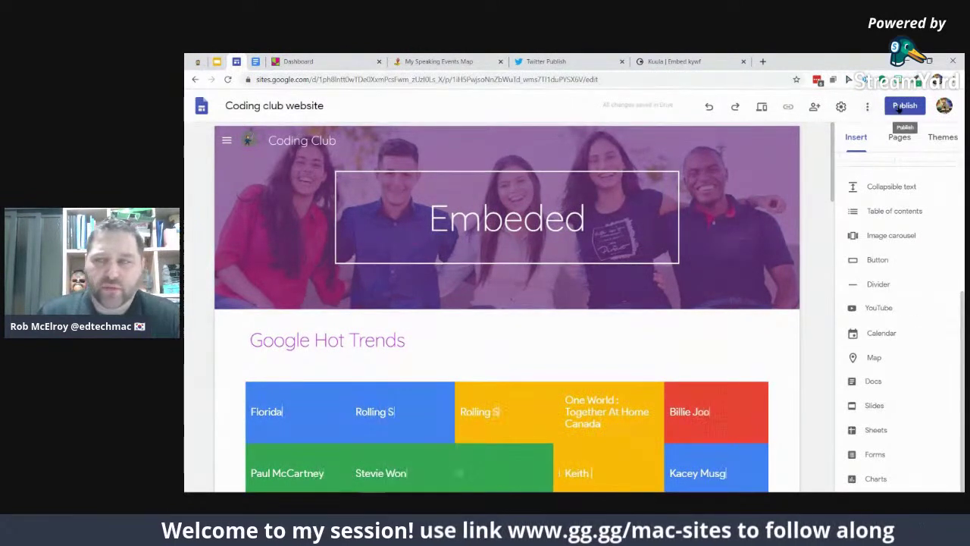
{"action": "left_click", "coordinate": [762, 106]}
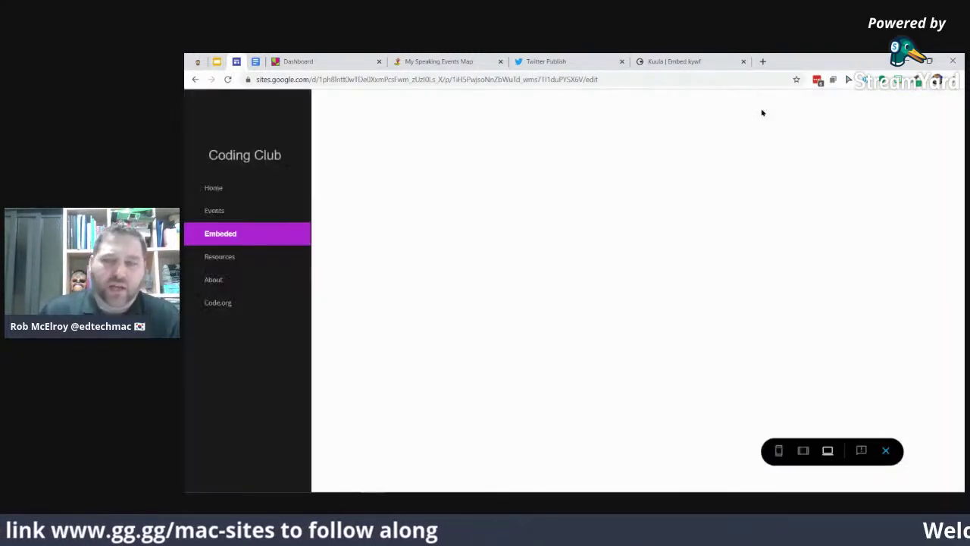
{"action": "left_click", "coordinate": [778, 452]}
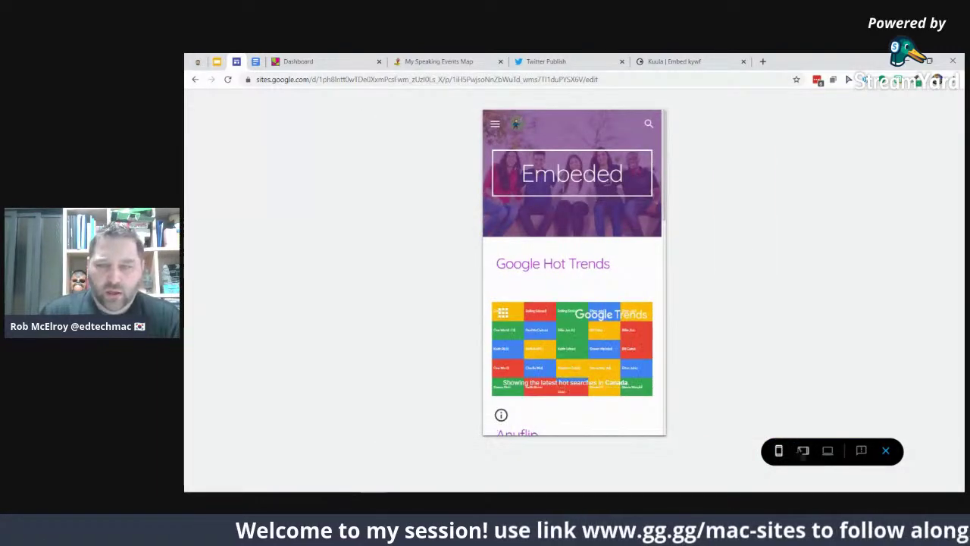
{"action": "left_click", "coordinate": [803, 451]}
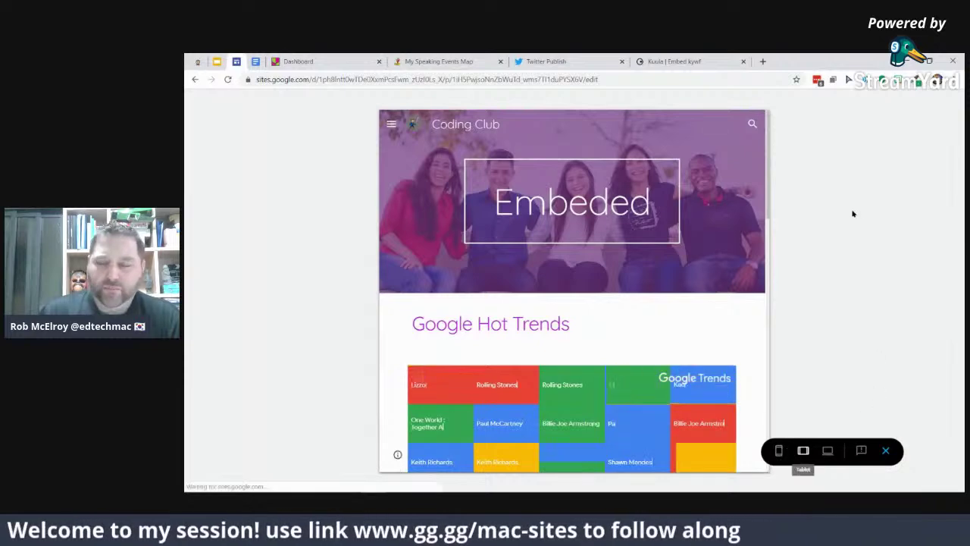
{"action": "left_click", "coordinate": [827, 451]}
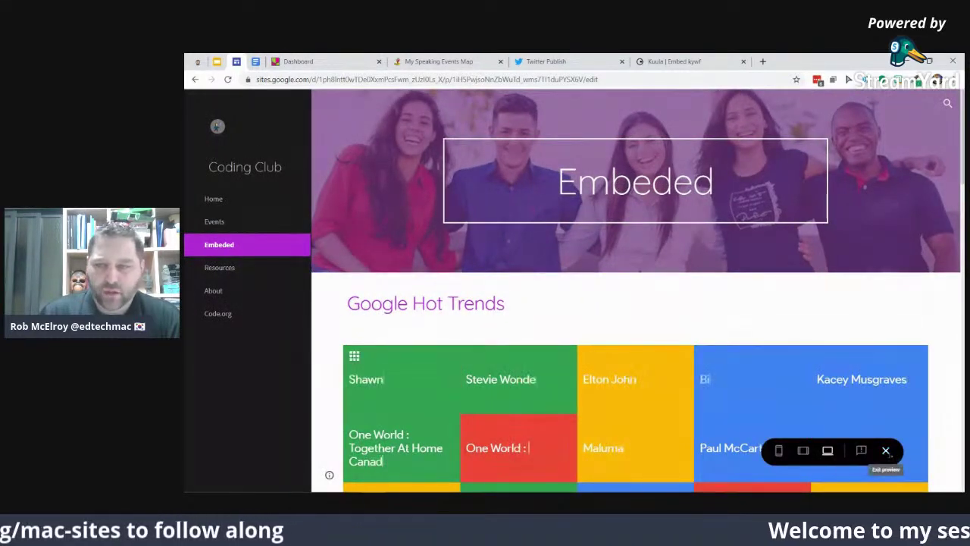
{"action": "left_click", "coordinate": [886, 451]}
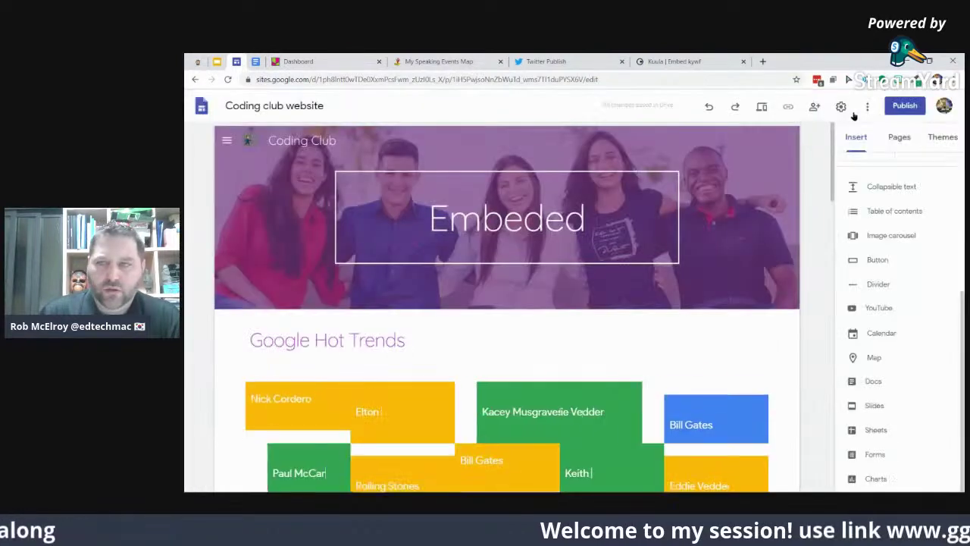
Start publishing the Coding club website and set its web address to gegapac-sites
{"action": "left_click", "coordinate": [903, 105]}
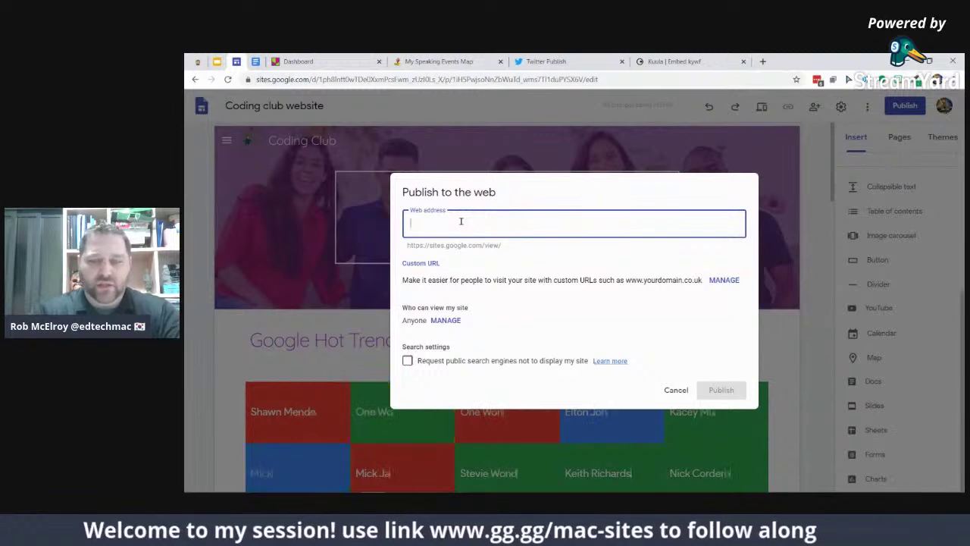
{"action": "type", "text": "geg"}
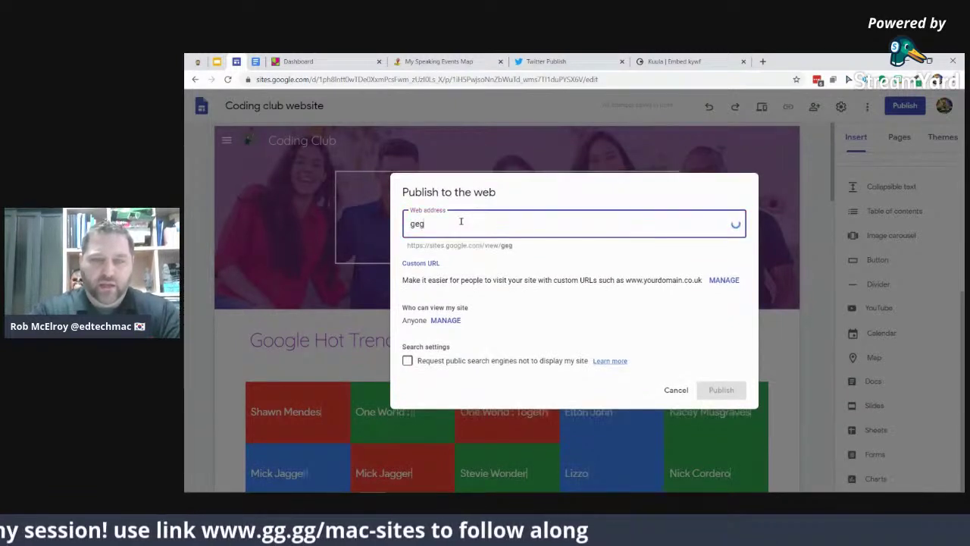
{"action": "type", "text": "apac"}
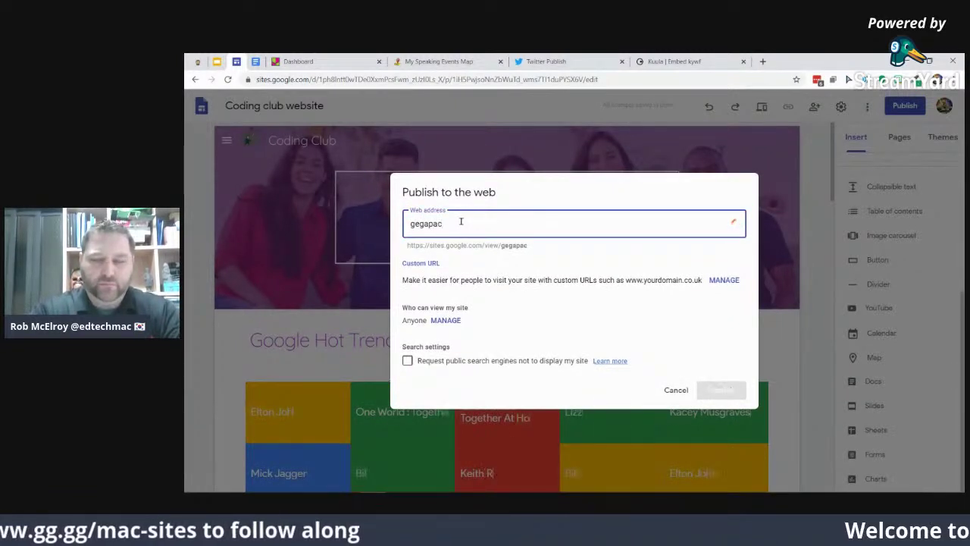
{"action": "type", "text": "-sites"}
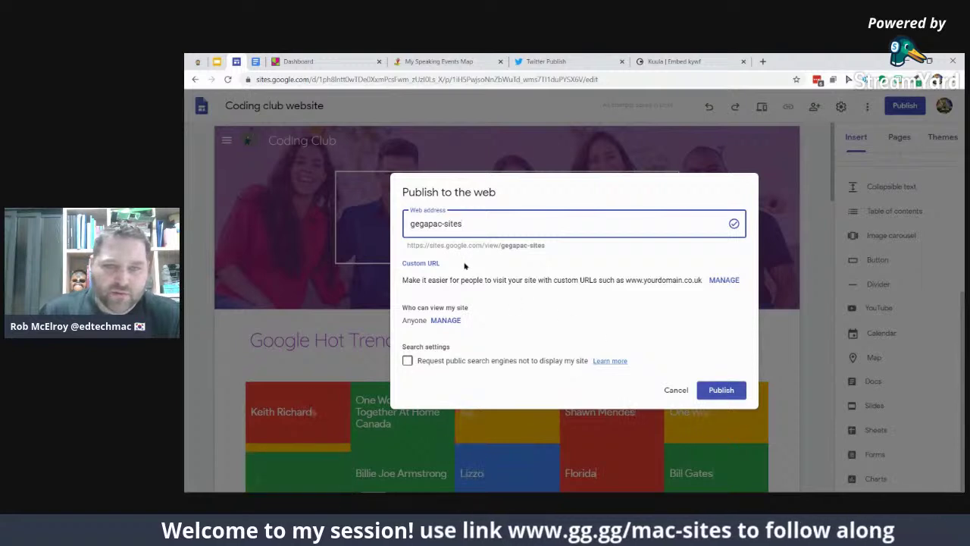
Append a hyphen and the presenter's first name to the gegapac-sites web address, publish the site and open the live Embeded page
{"action": "type", "text": "-rob"}
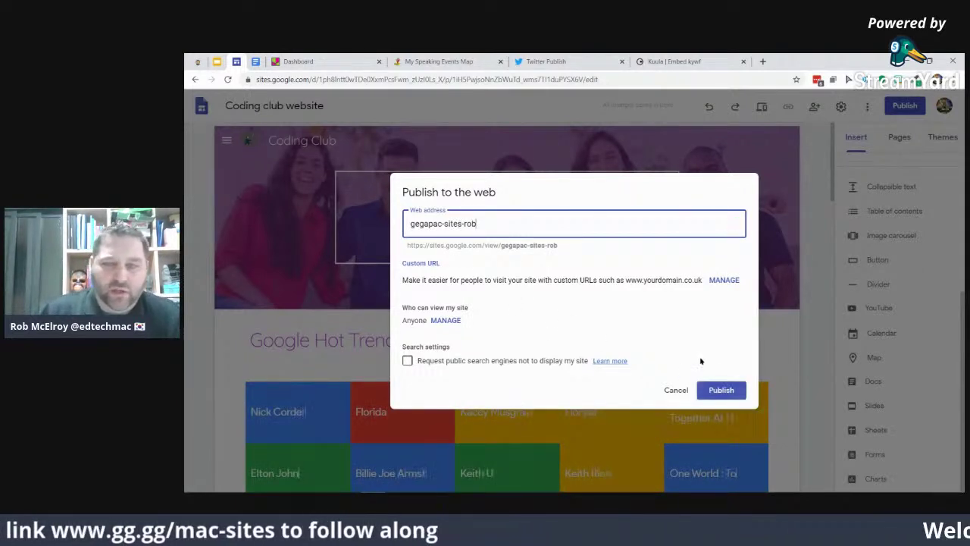
{"action": "left_click", "coordinate": [717, 388]}
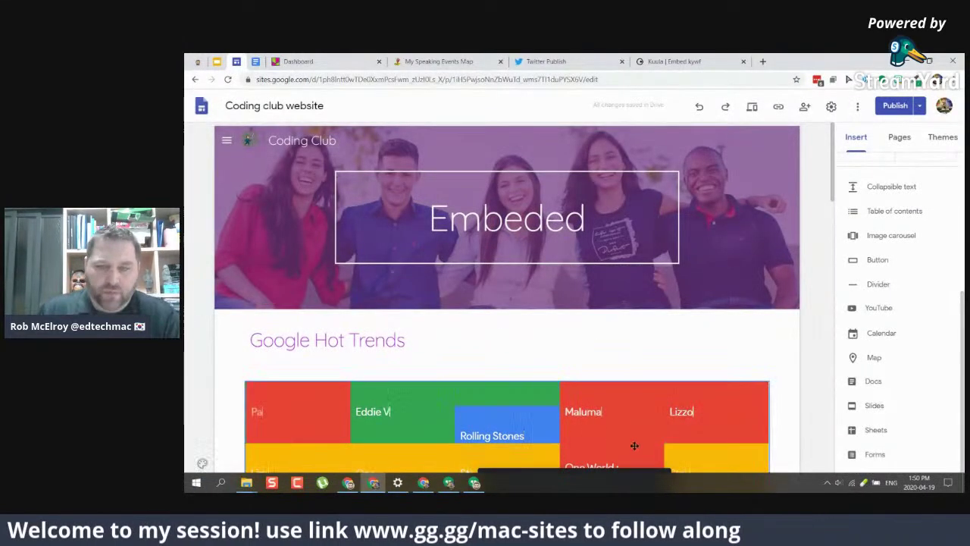
{"action": "left_click", "coordinate": [635, 480]}
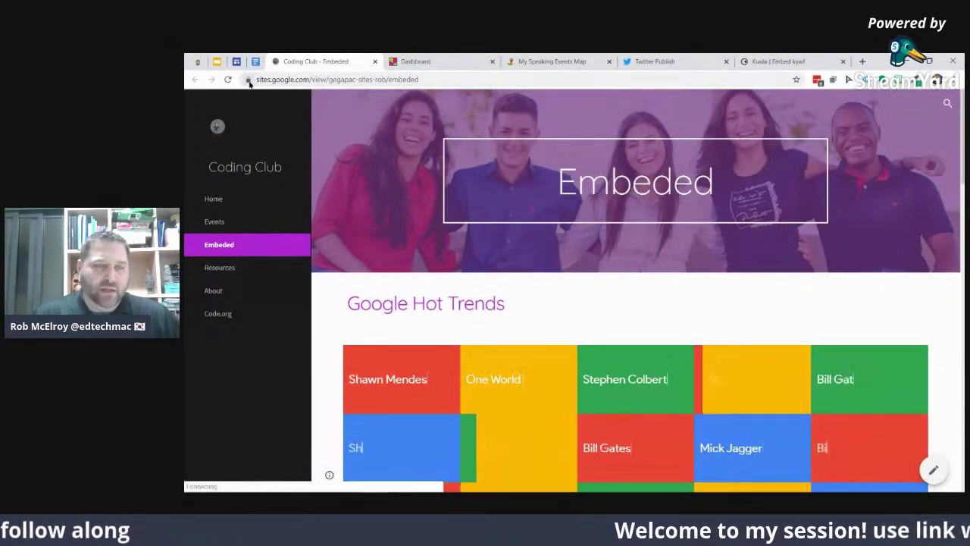
Compare the custom domain of the edtechmac.com home page with the Coding club website in the Sites editor, ending on edtechmac.com
{"action": "left_click", "coordinate": [197, 63]}
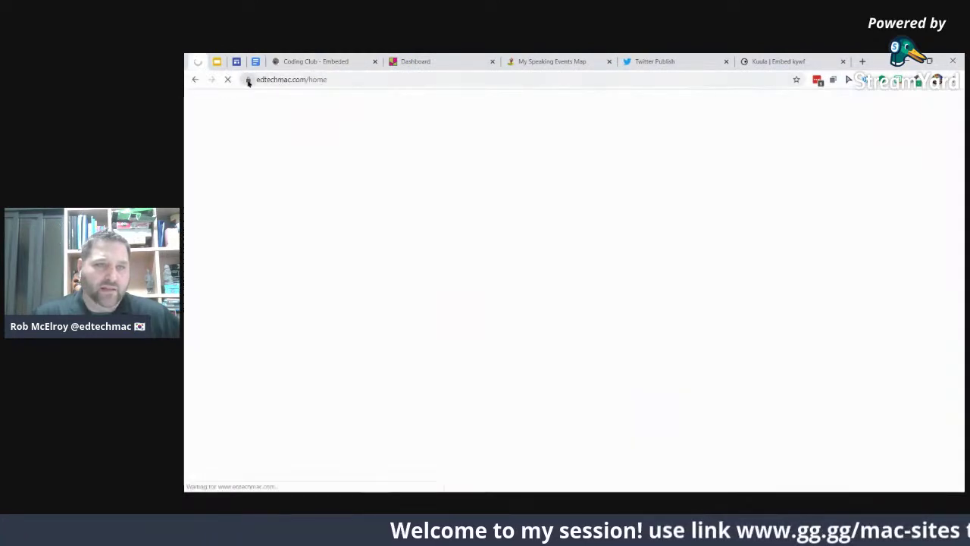
{"action": "left_click_drag", "start_coordinate": [254, 79], "coordinate": [309, 79]}
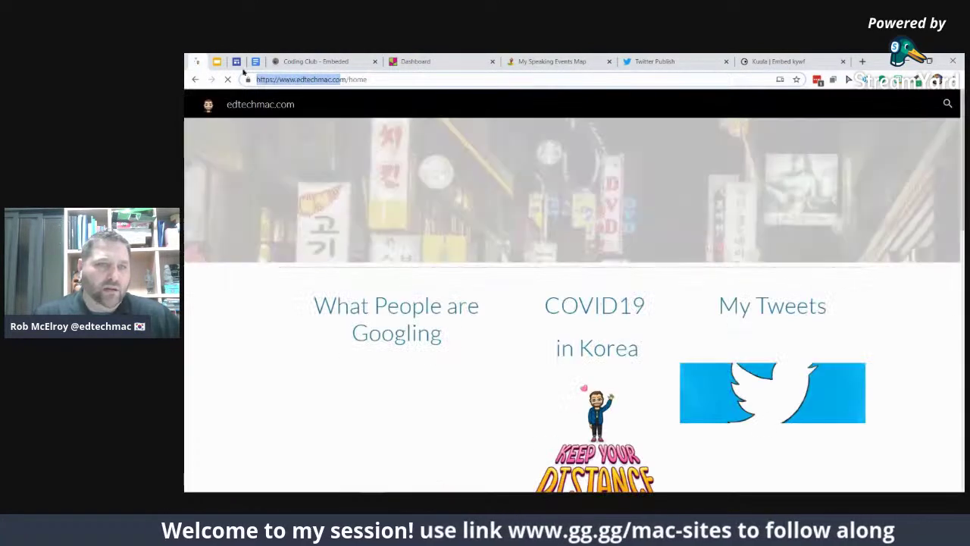
{"action": "left_click", "coordinate": [236, 62]}
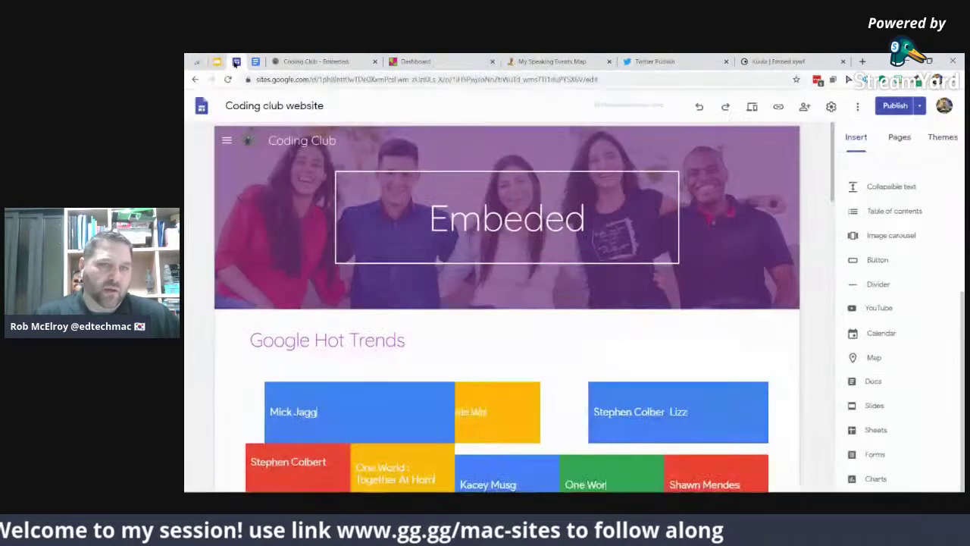
{"action": "left_click", "coordinate": [198, 61]}
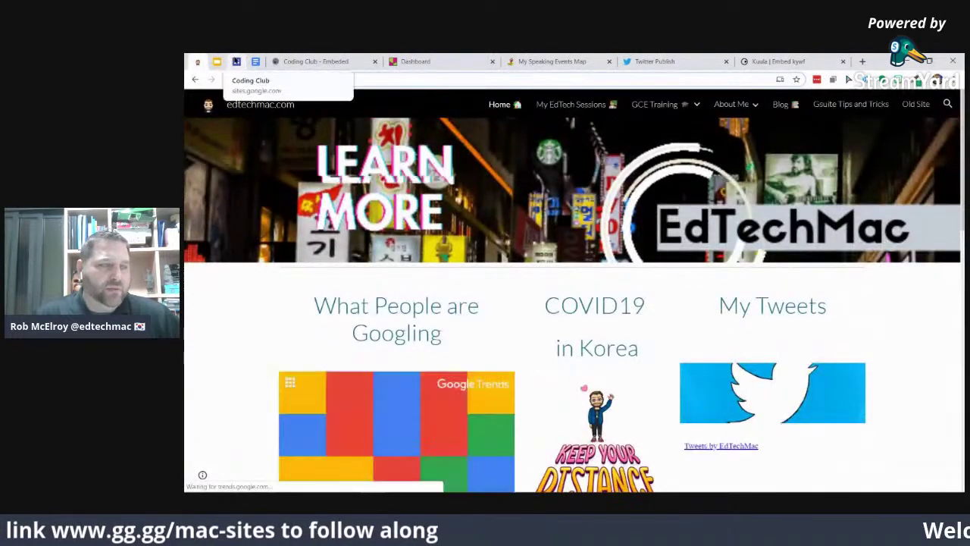
{"action": "left_click", "coordinate": [236, 62]}
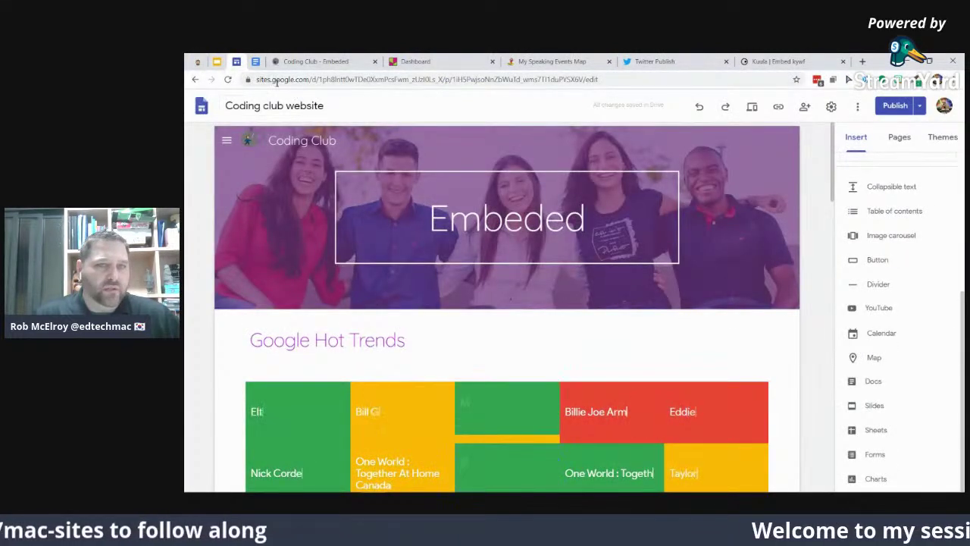
{"action": "left_click", "coordinate": [197, 61]}
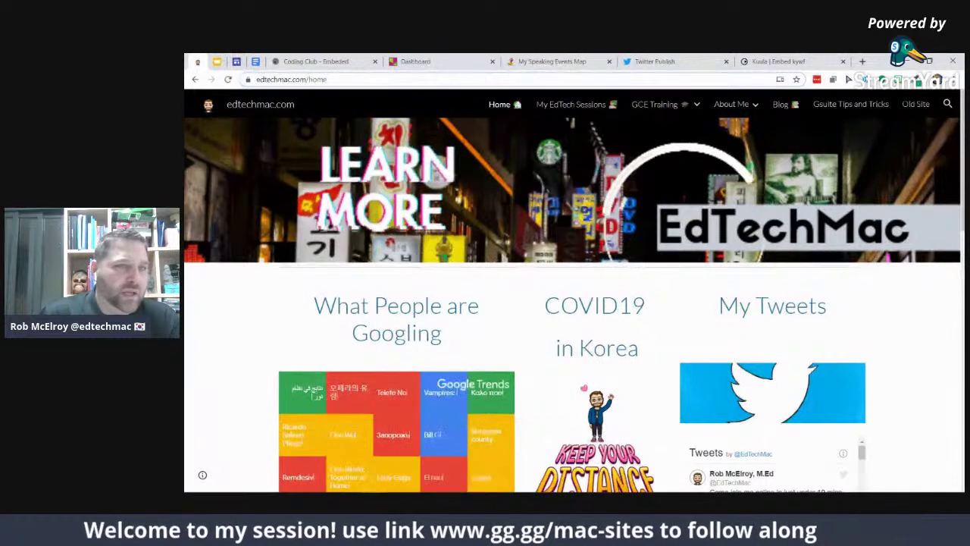
Return to the New Google Sites presentation and go back through its slide thumbnails to the opening slides
{"action": "left_click", "coordinate": [218, 62]}
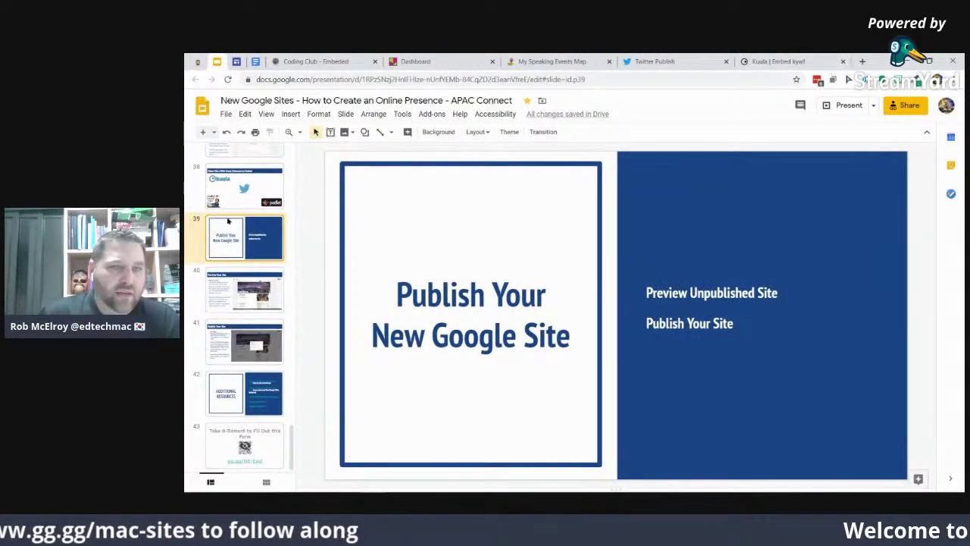
{"action": "scroll", "coordinate": [245, 197], "scroll_direction": "up", "scroll_amount": 20}
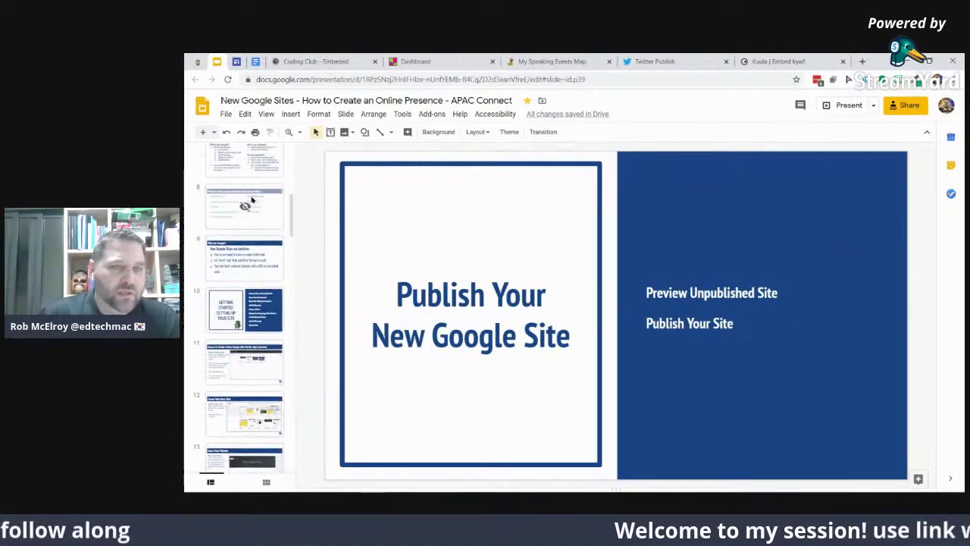
{"action": "scroll", "coordinate": [253, 199], "scroll_direction": "up", "scroll_amount": 5}
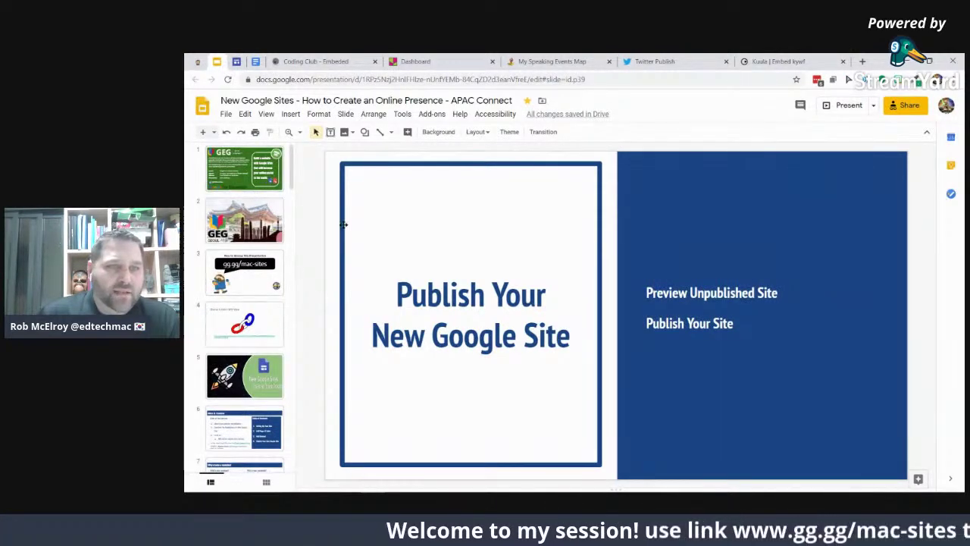